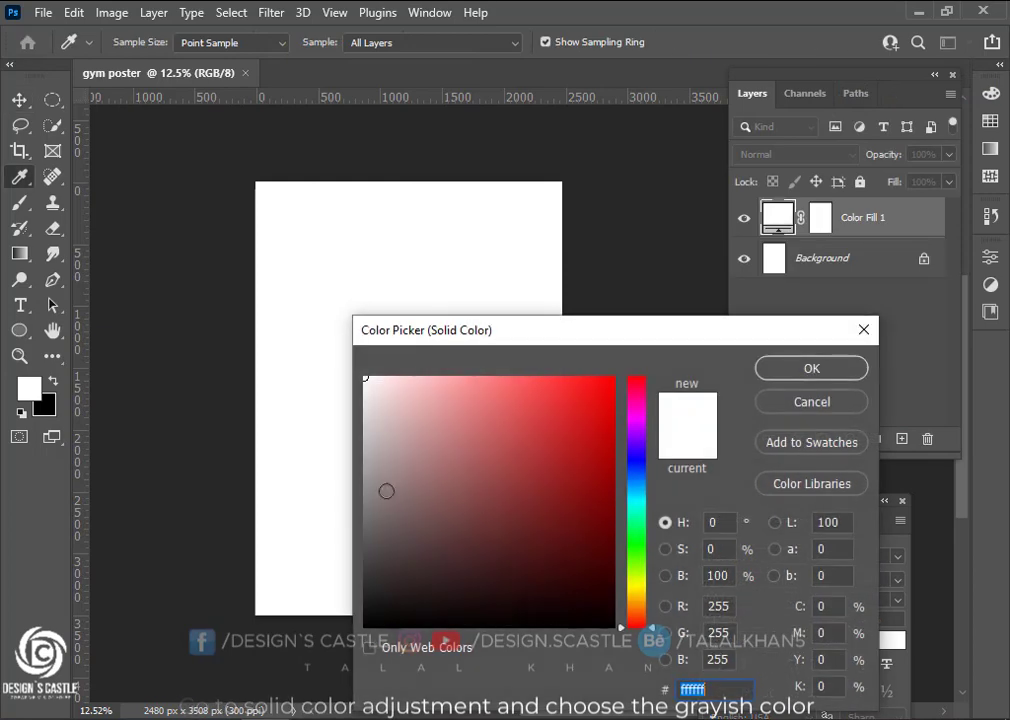
Fill the poster with light grey #e9e9e9 and collapse the Character/Paragraph panel
mouse_move(356, 415)
mouse_down()
mouse_move(354, 399)
mouse_move(343, 407)
mouse_up()
click(811, 369)
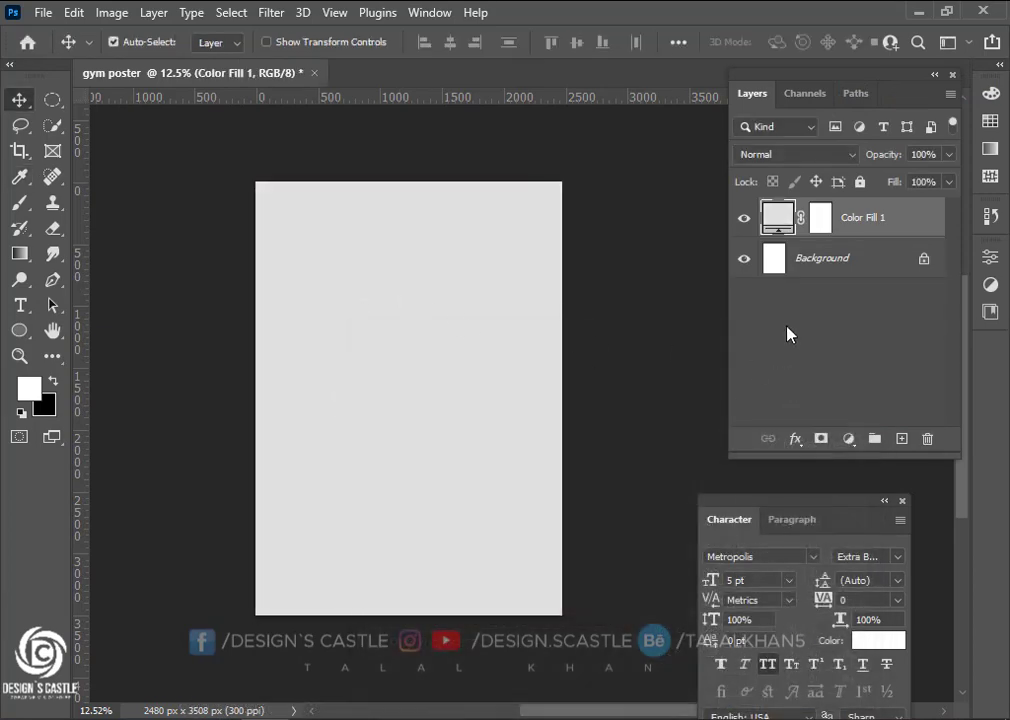
click(884, 502)
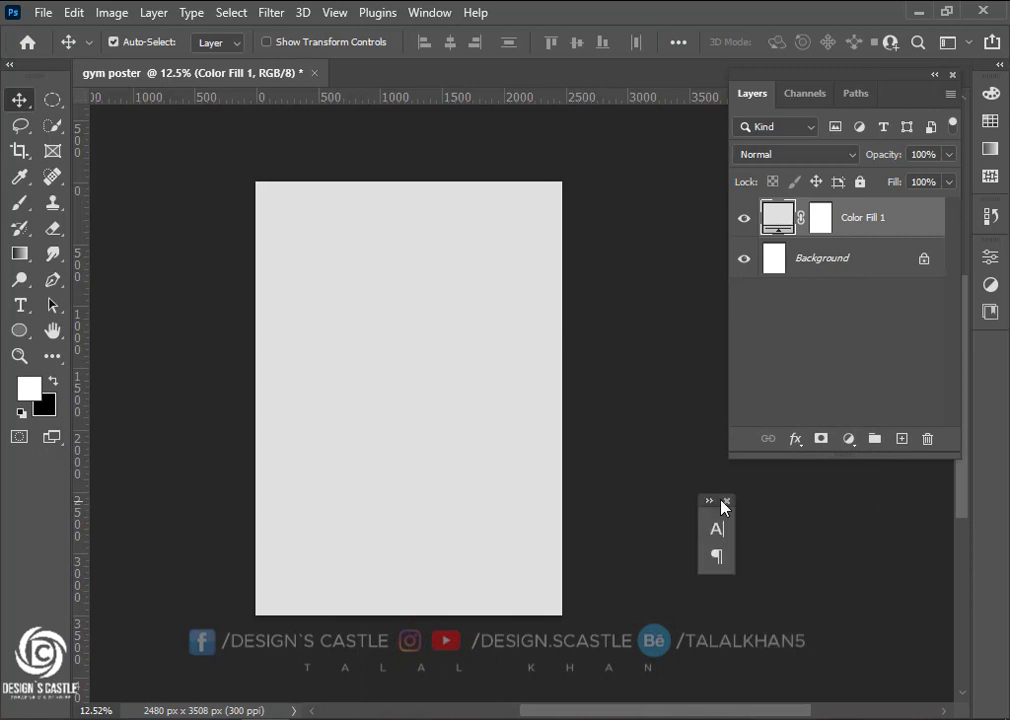
Add a blank Layer 1 above the Color Fill layer
click(899, 440)
scroll(406, 435, down, 3)
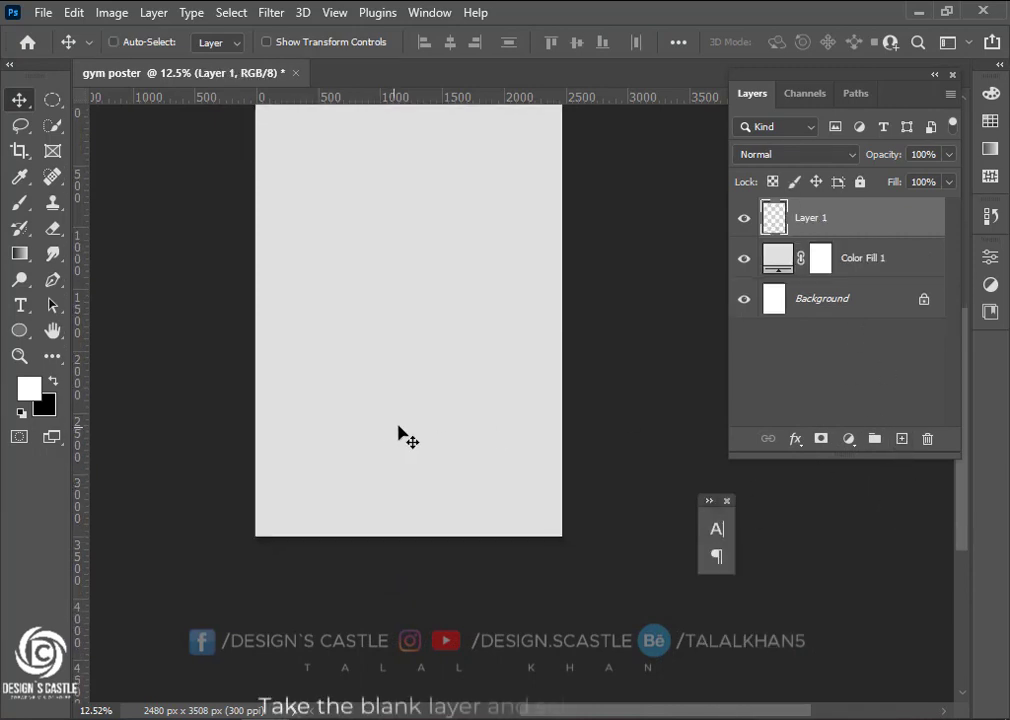
scroll(406, 435, left, 3)
scroll(394, 427, left, 1)
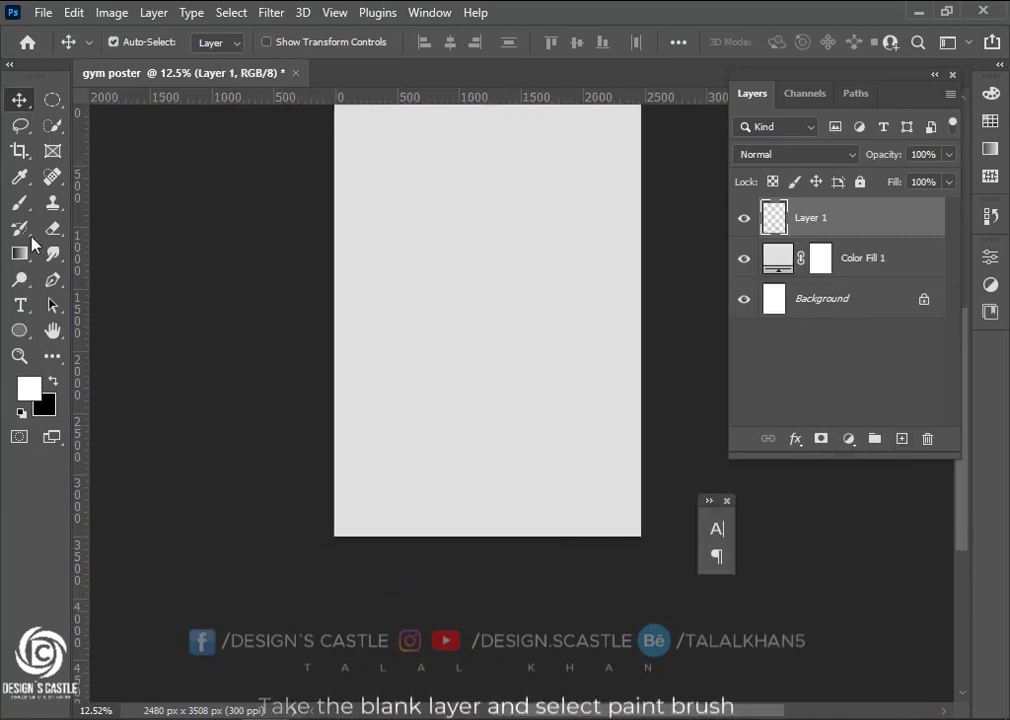
Choose the camisado.de paint brush preset and enlarge it to 1457 px
click(19, 202)
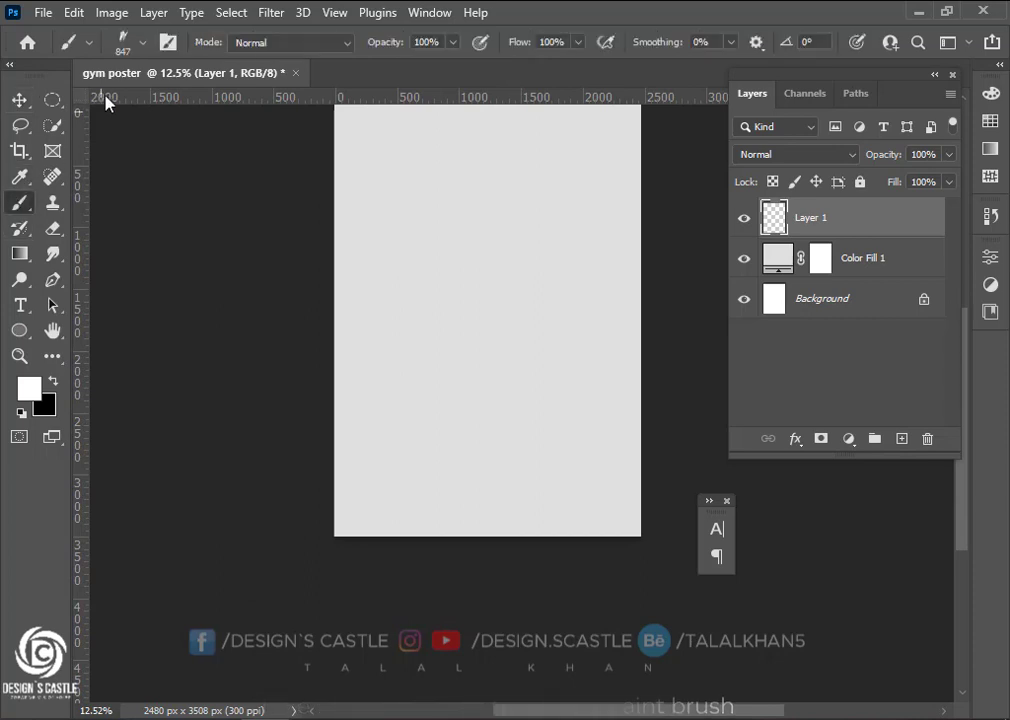
click(146, 44)
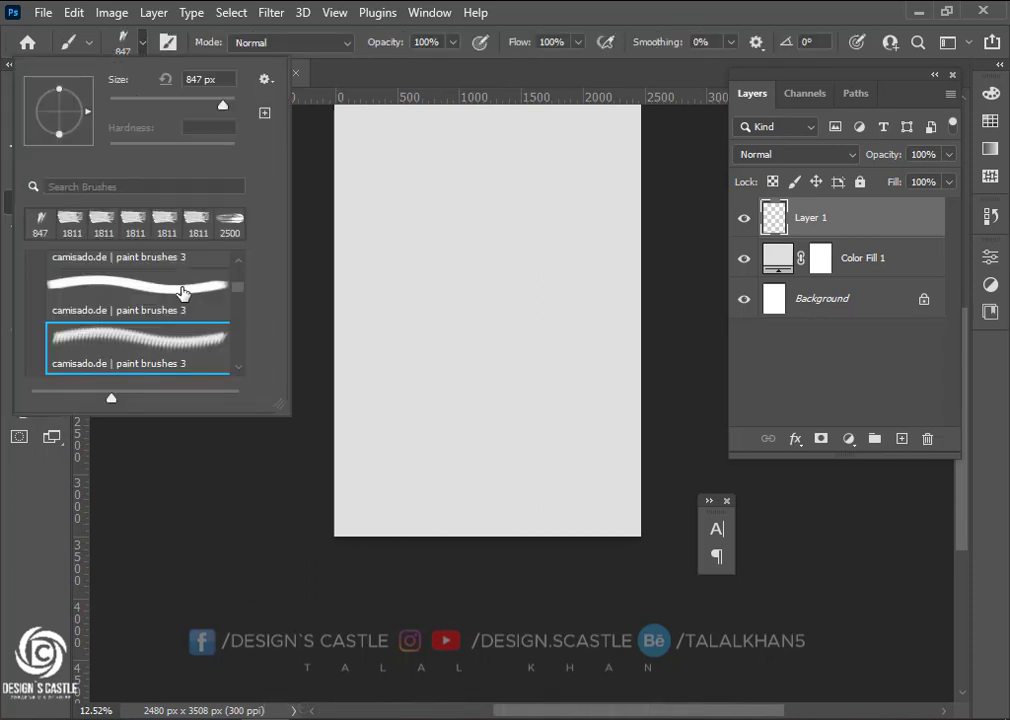
scroll(236, 294, up, 10)
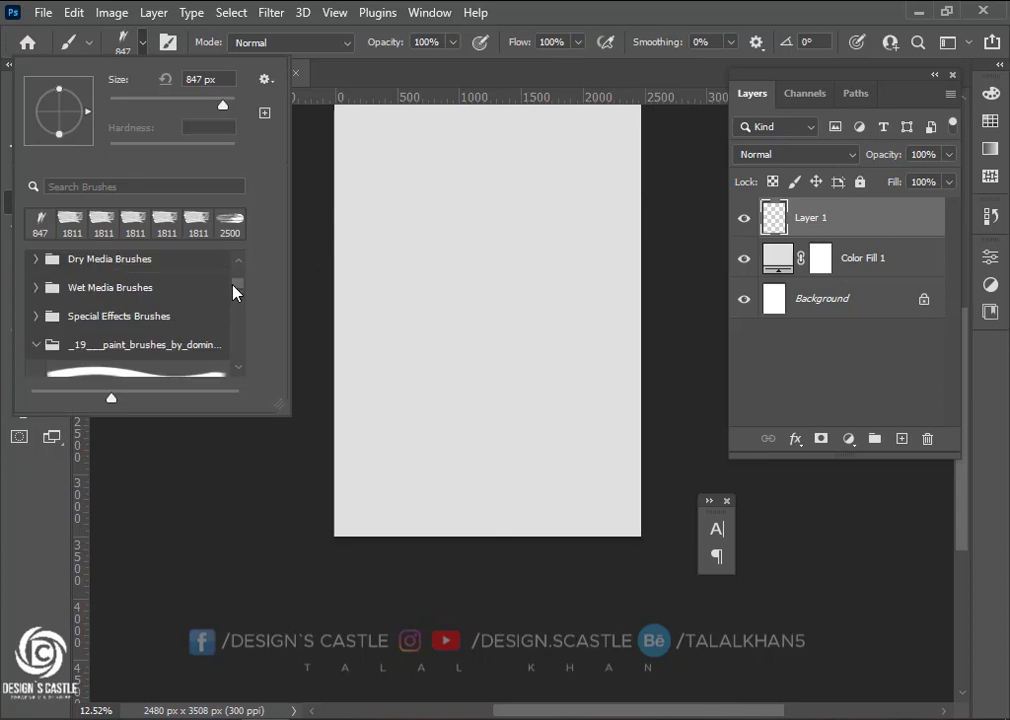
scroll(115, 370, down, 5)
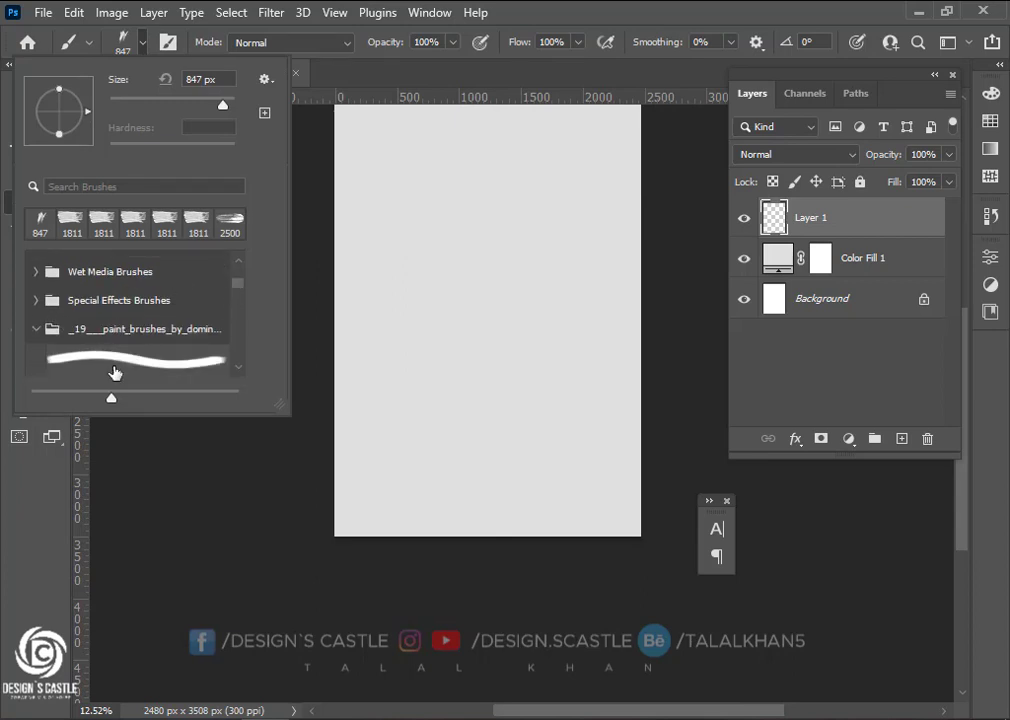
click(175, 305)
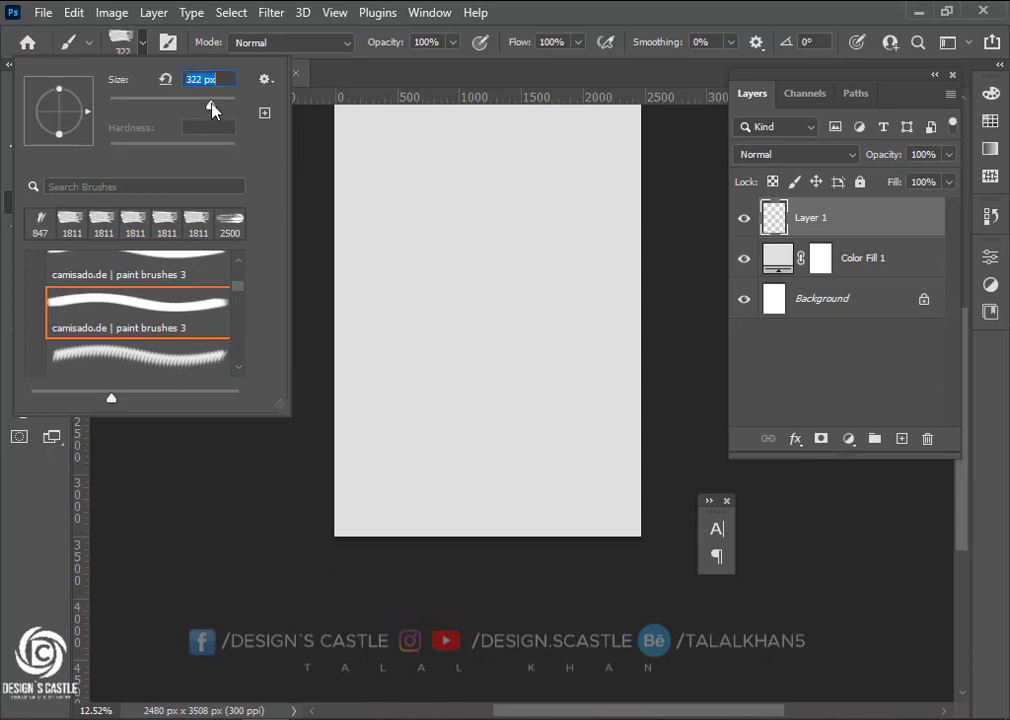
drag(211, 103, 225, 104)
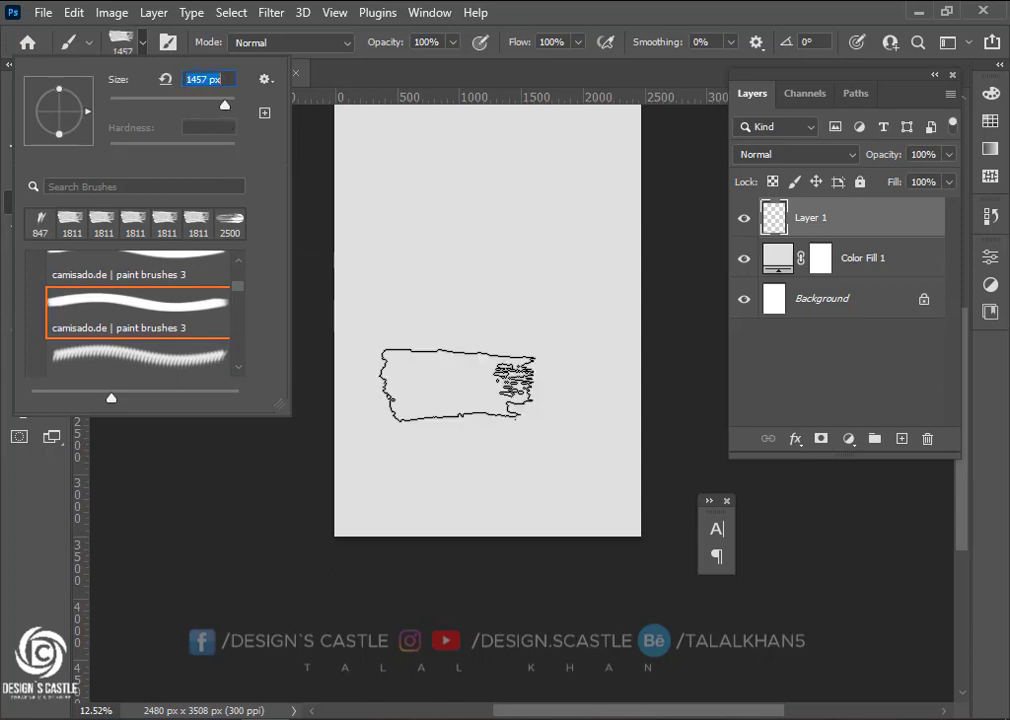
Paint black strokes across the lower poster, rotating the brush tip to 151°
click(406, 654)
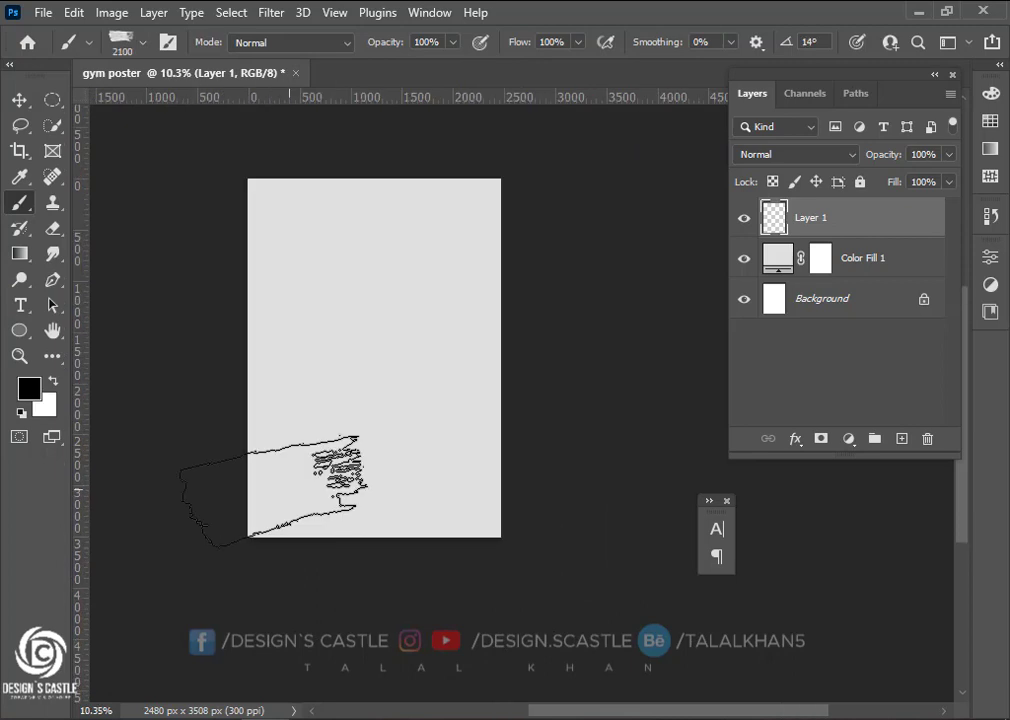
mouse_move(312, 495)
mouse_down()
mouse_move(492, 494)
mouse_move(362, 493)
mouse_move(178, 512)
mouse_move(220, 463)
mouse_move(325, 473)
mouse_move(290, 470)
mouse_up()
click(19, 102)
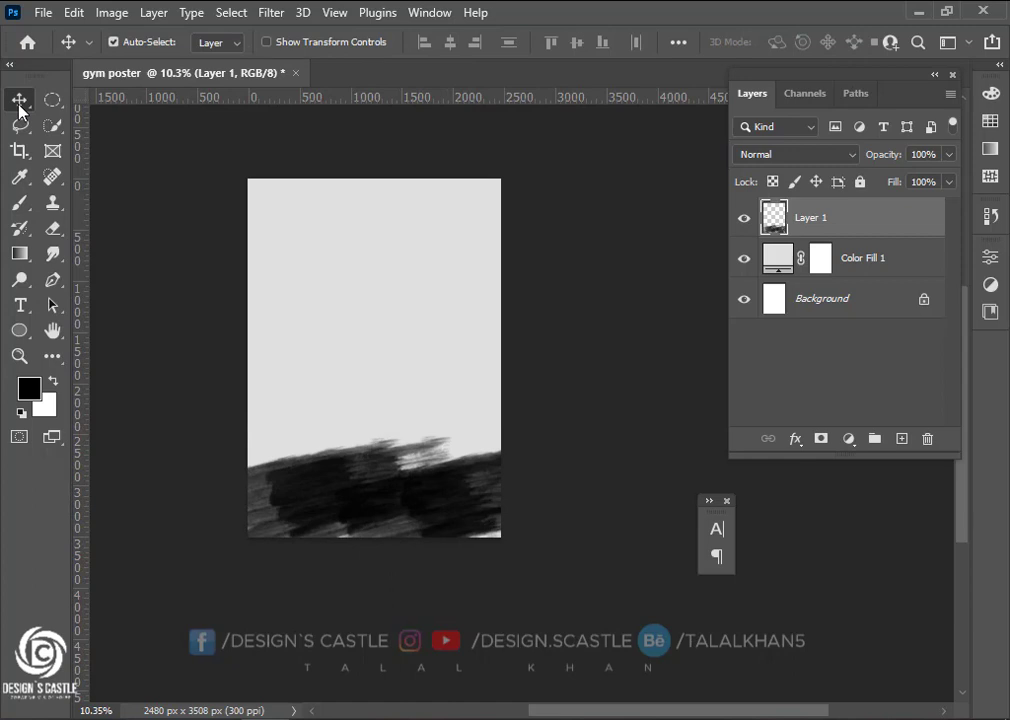
click(19, 202)
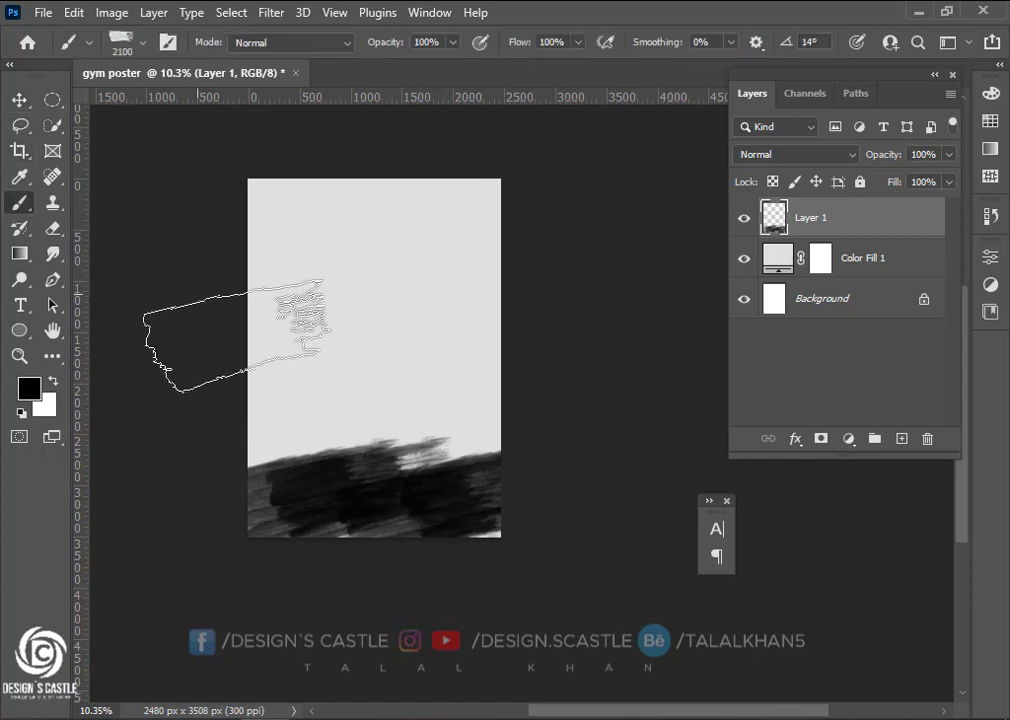
click(145, 44)
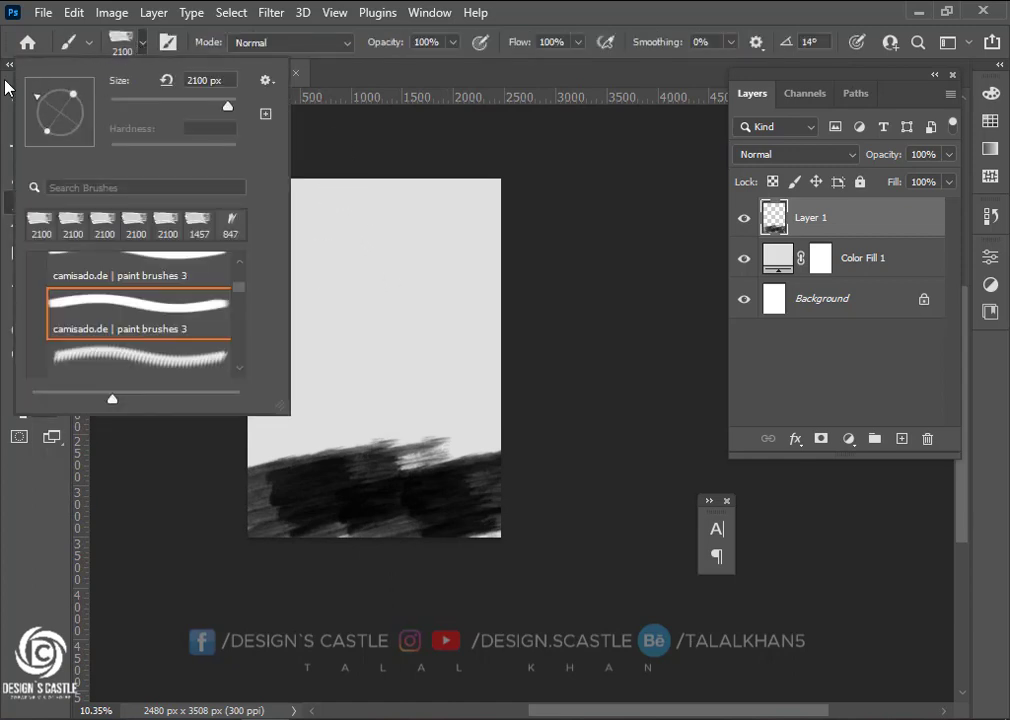
drag(5, 81, 4, 83)
click(322, 474)
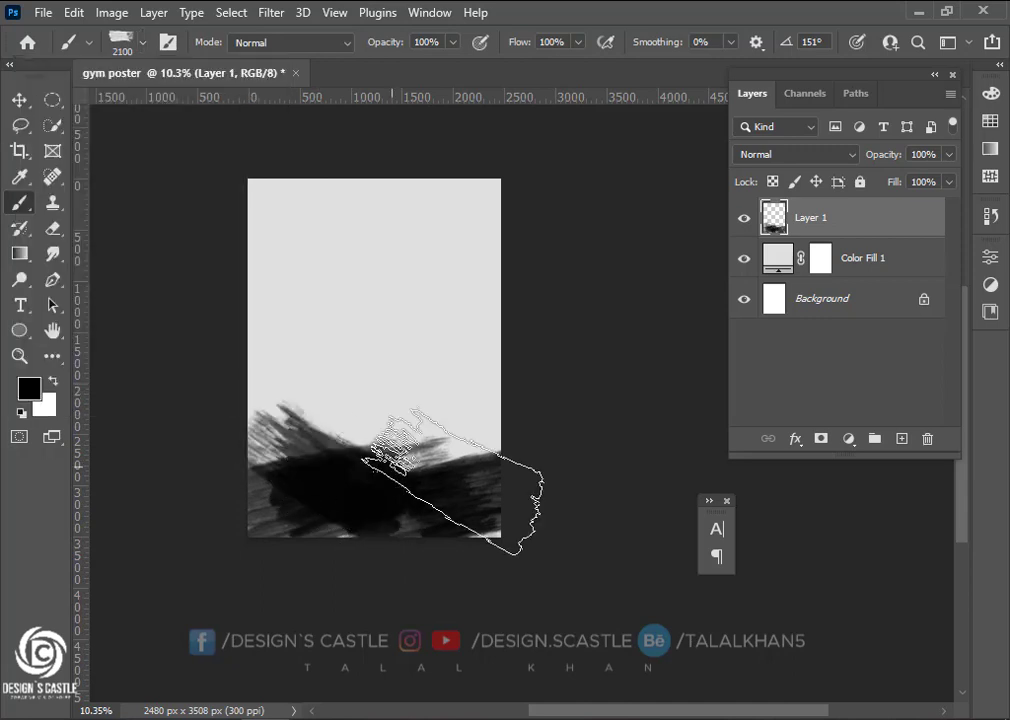
mouse_move(452, 480)
mouse_down()
mouse_move(551, 473)
mouse_move(459, 471)
mouse_move(412, 457)
mouse_move(485, 465)
mouse_up()
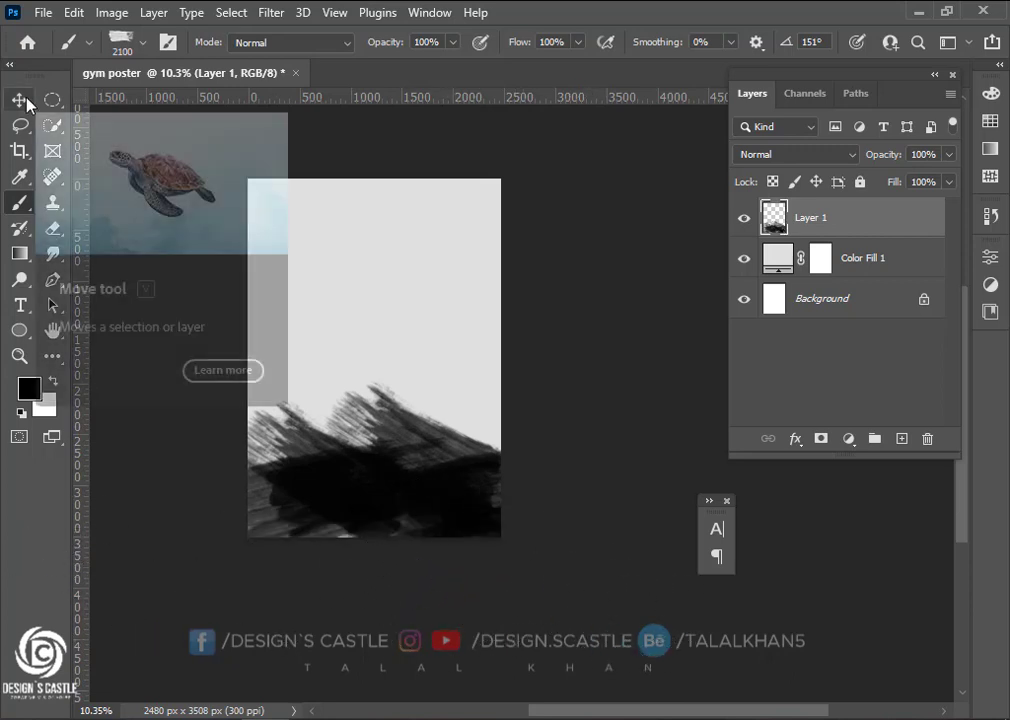
Rotate the brush tip to 18° and stamp black paint at the lower-left and lower-right edges
click(112, 41)
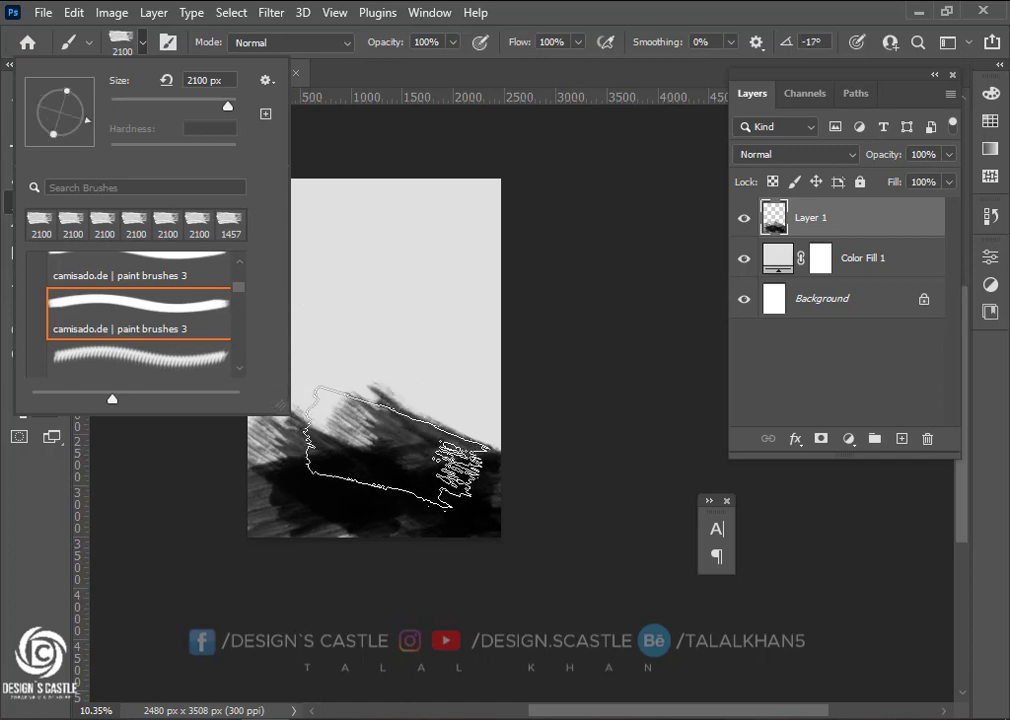
drag(86, 105, 86, 104)
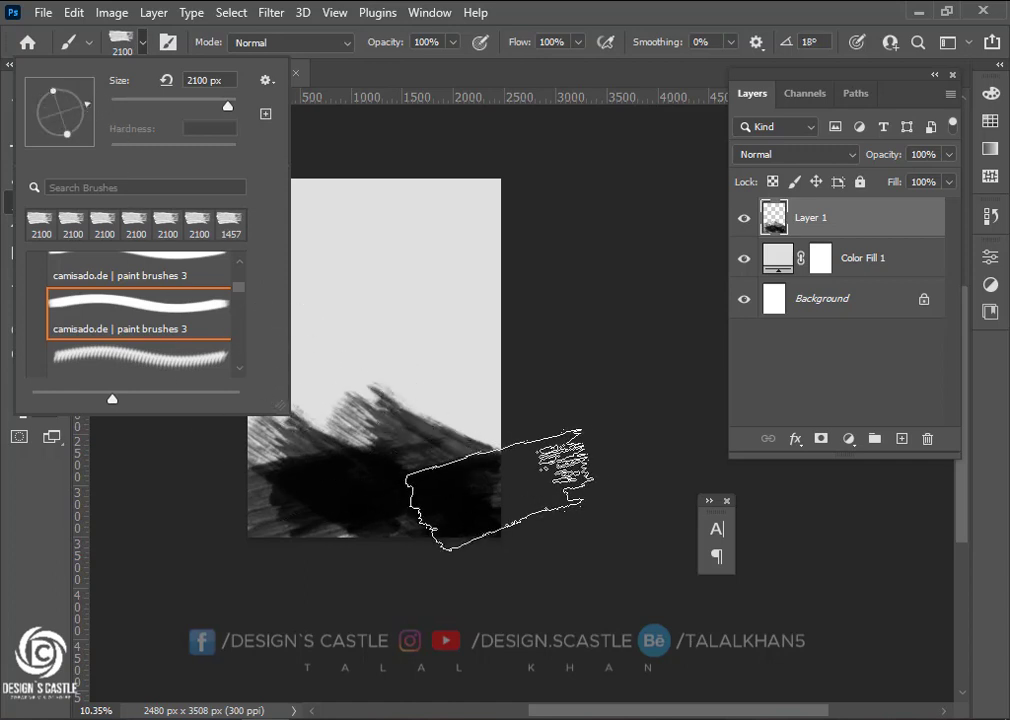
click(416, 433)
key(ctrl+z)
click(463, 457)
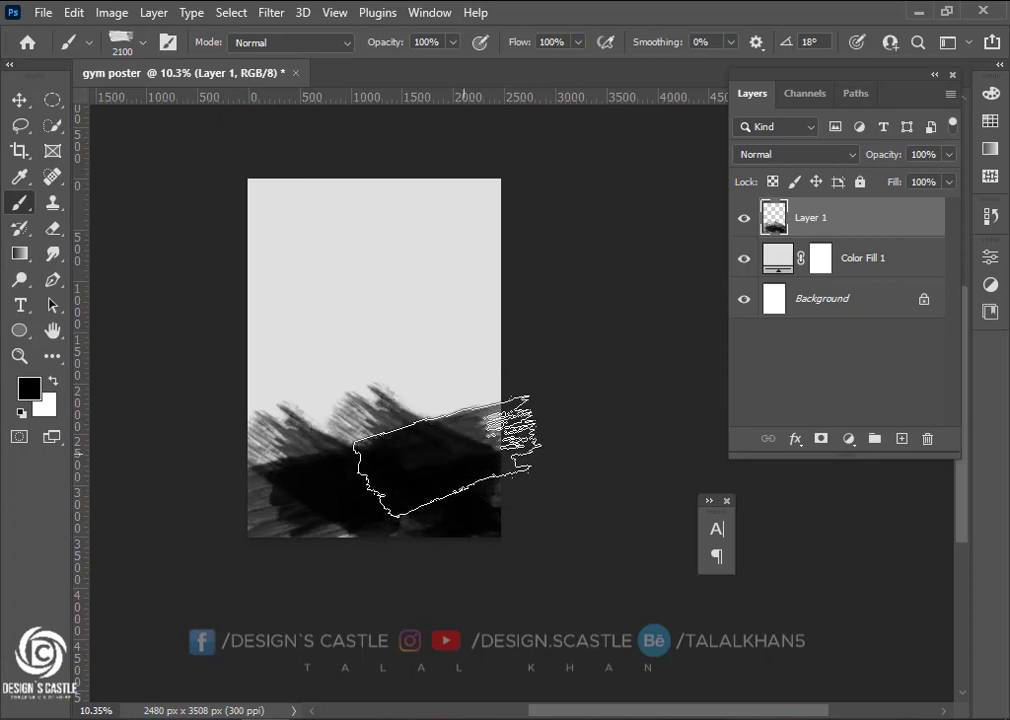
click(173, 486)
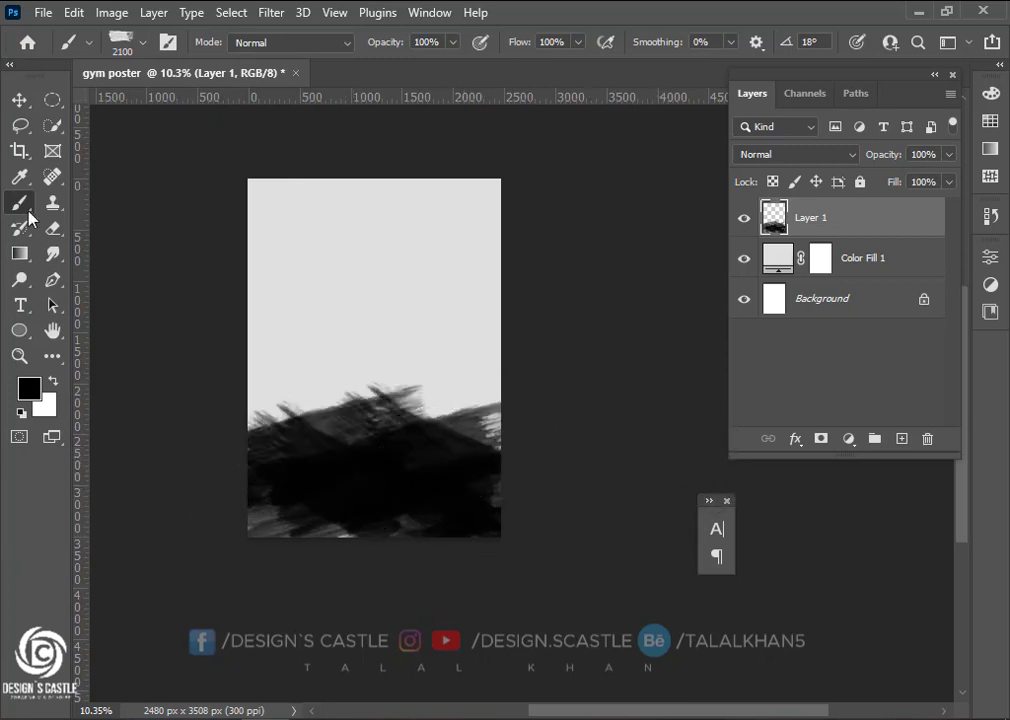
Convert Layer 1 to a smart object and drag pexels-pixabay-38630 from the resources folder onto the canvas
click(19, 100)
scroll(392, 490, down, 1)
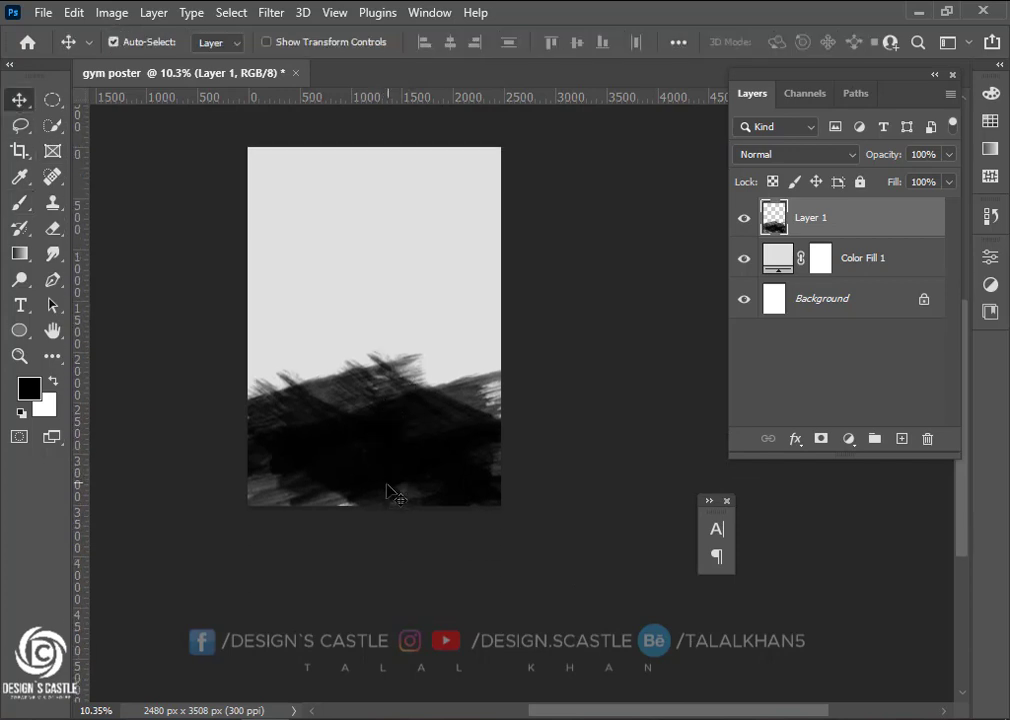
scroll(419, 433, down, 1)
scroll(412, 440, up, 2)
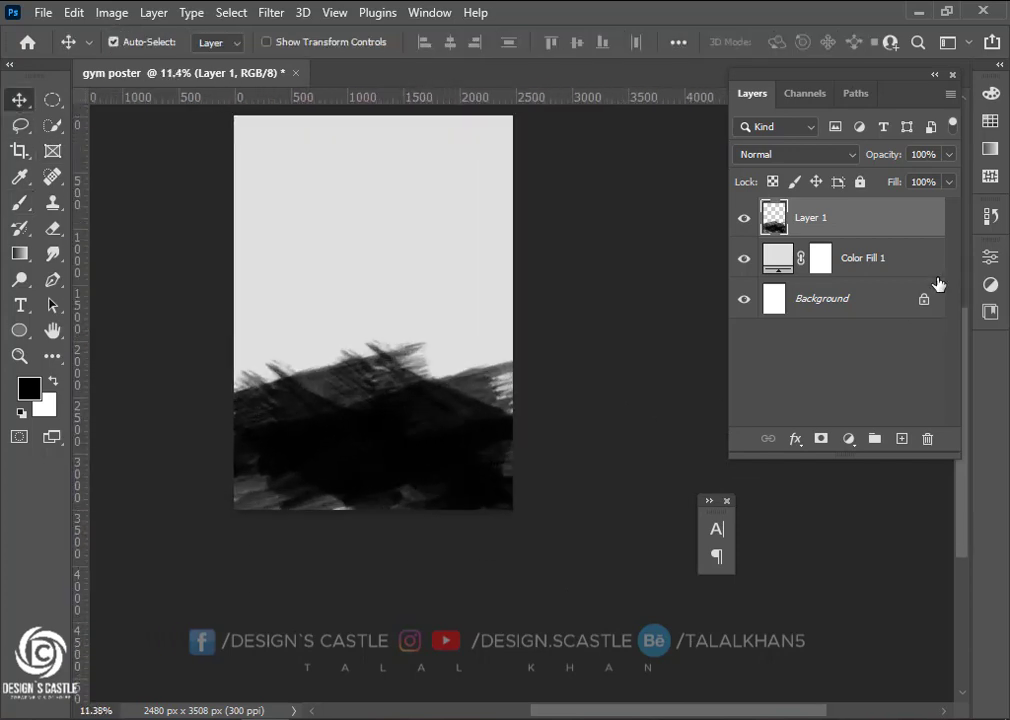
right_click(869, 226)
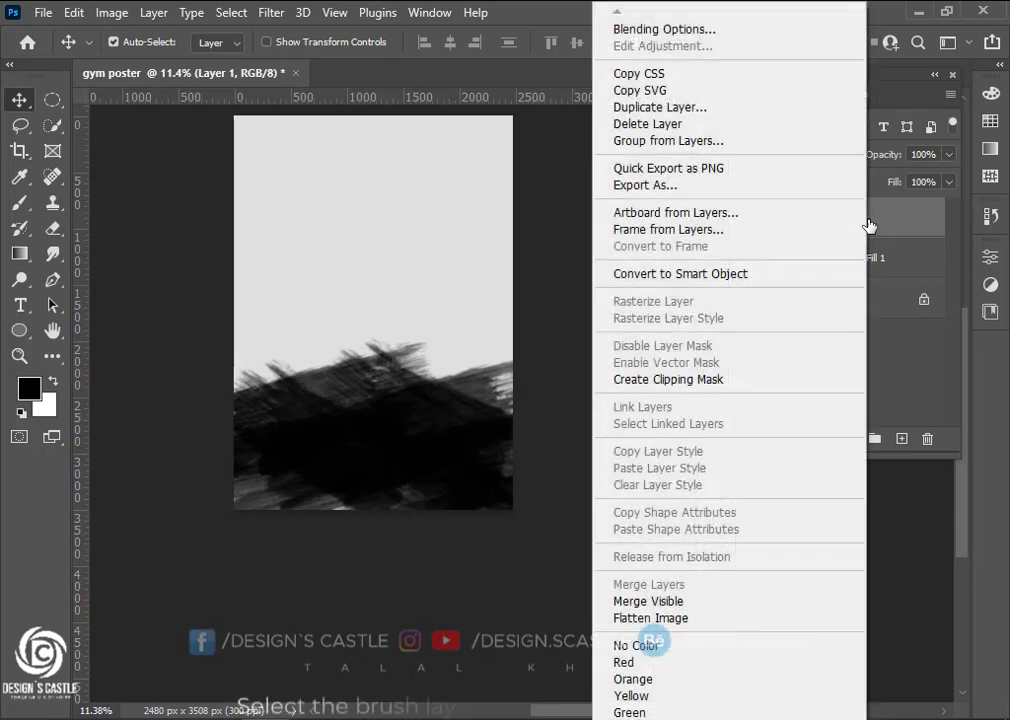
click(696, 279)
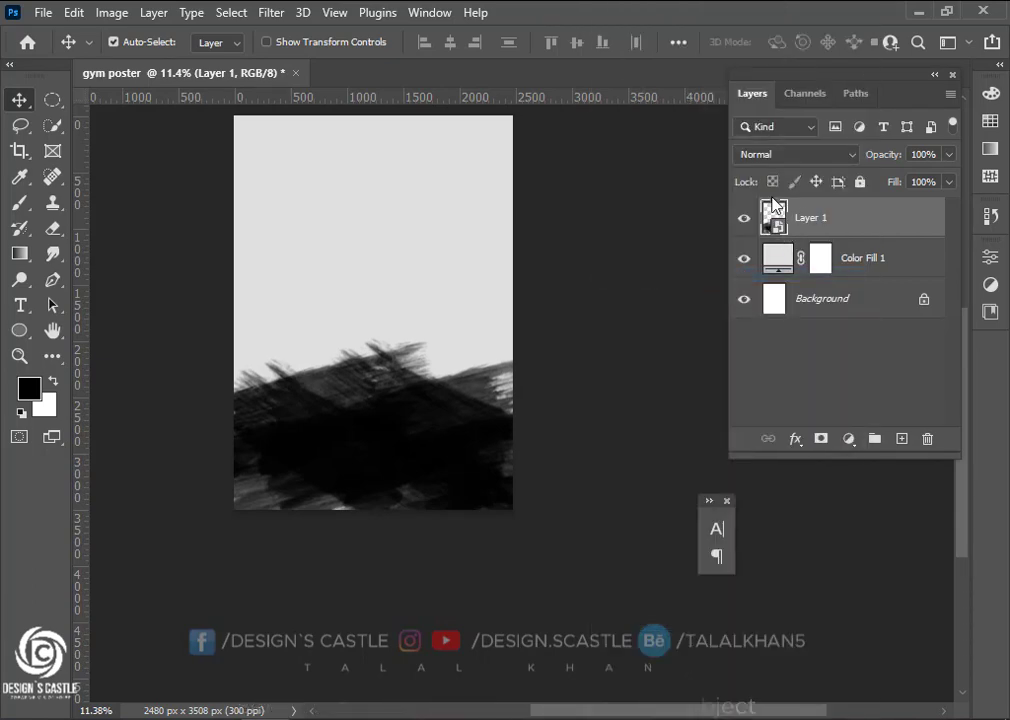
click(170, 717)
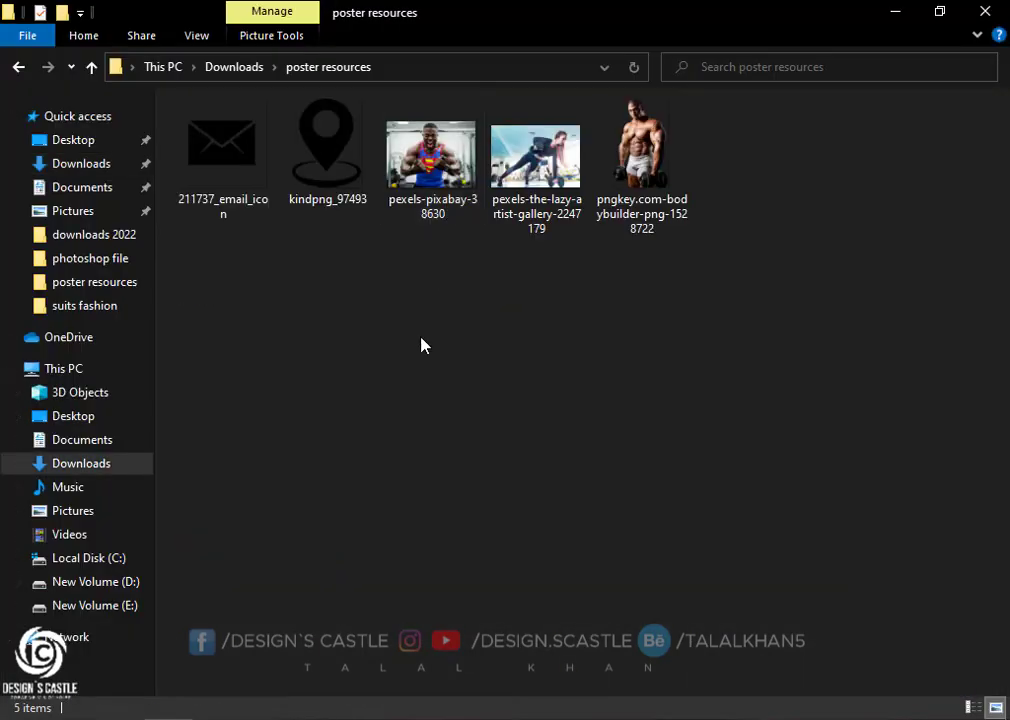
drag(432, 155, 397, 477)
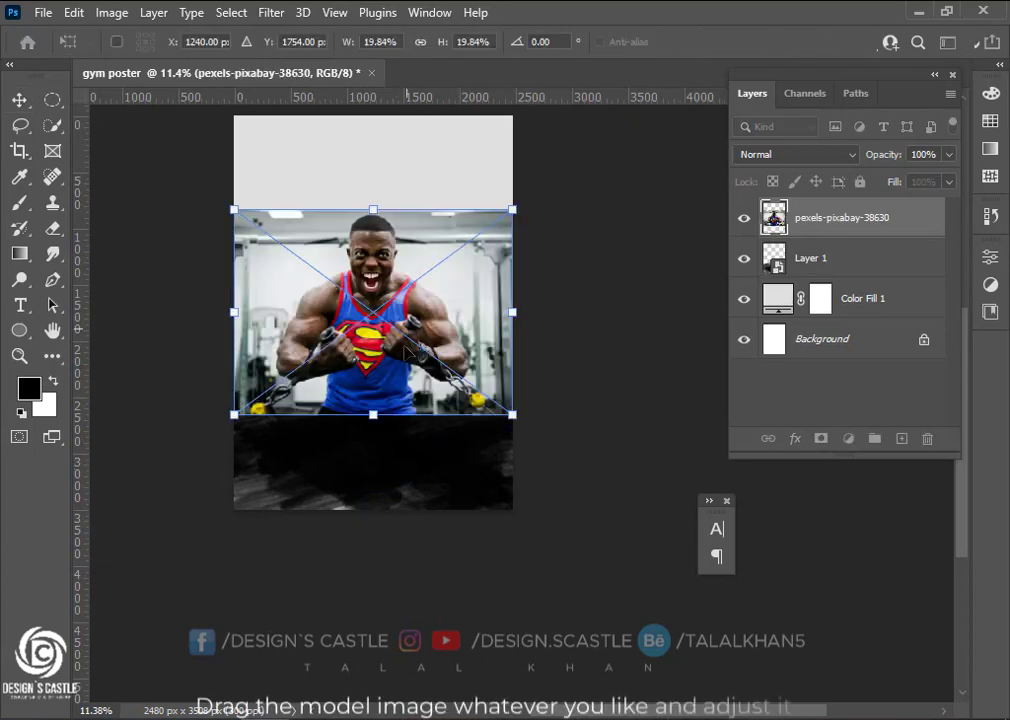
Move the bodybuilder photo down and clip it to Layer 1's brush strokes
drag(391, 343, 425, 443)
scroll(425, 443, up, 3)
scroll(432, 452, up, 1)
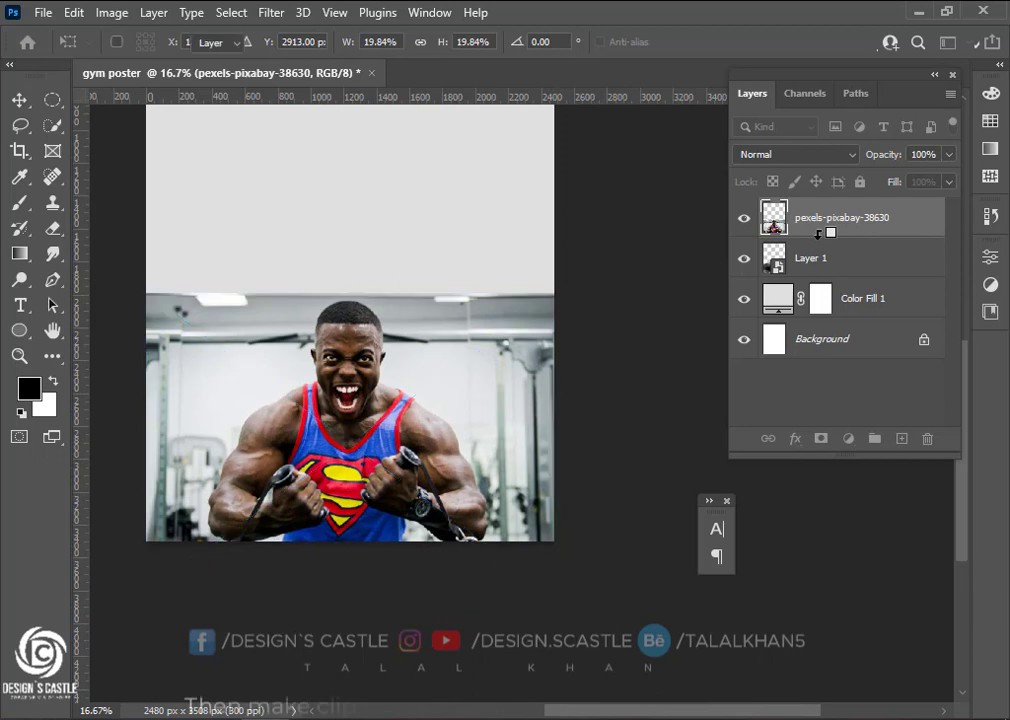
alt+click(818, 233)
scroll(360, 430, up, 1)
drag(356, 430, 370, 378)
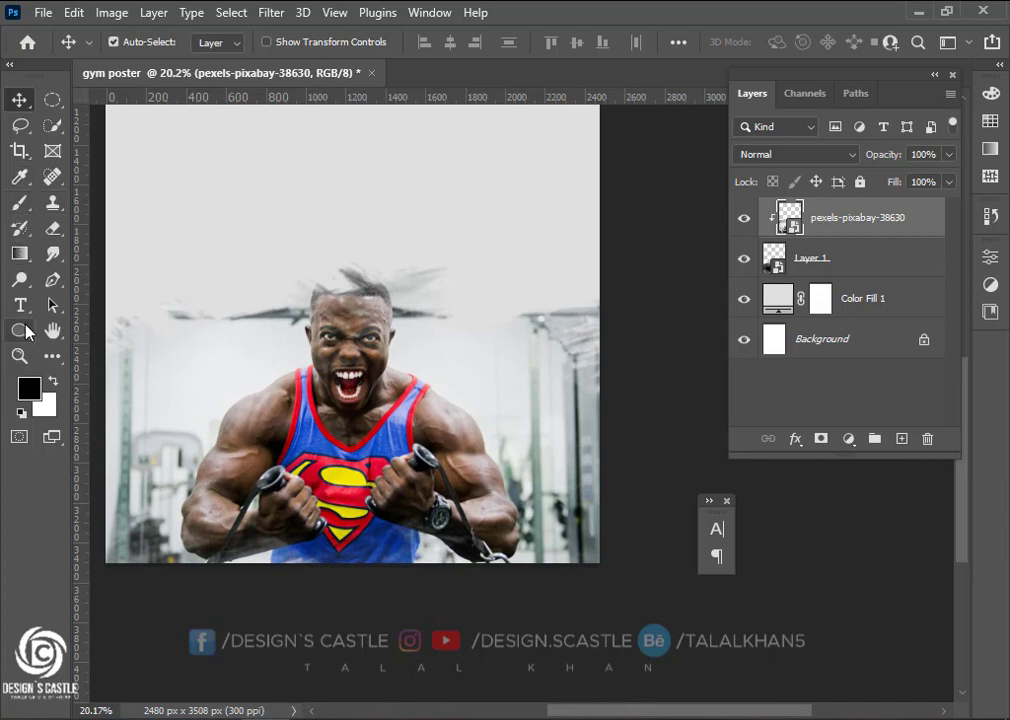
Select the Rectangle Tool from the shape tools
click(19, 330)
right_click(19, 330)
click(100, 329)
scroll(305, 342, down, 2)
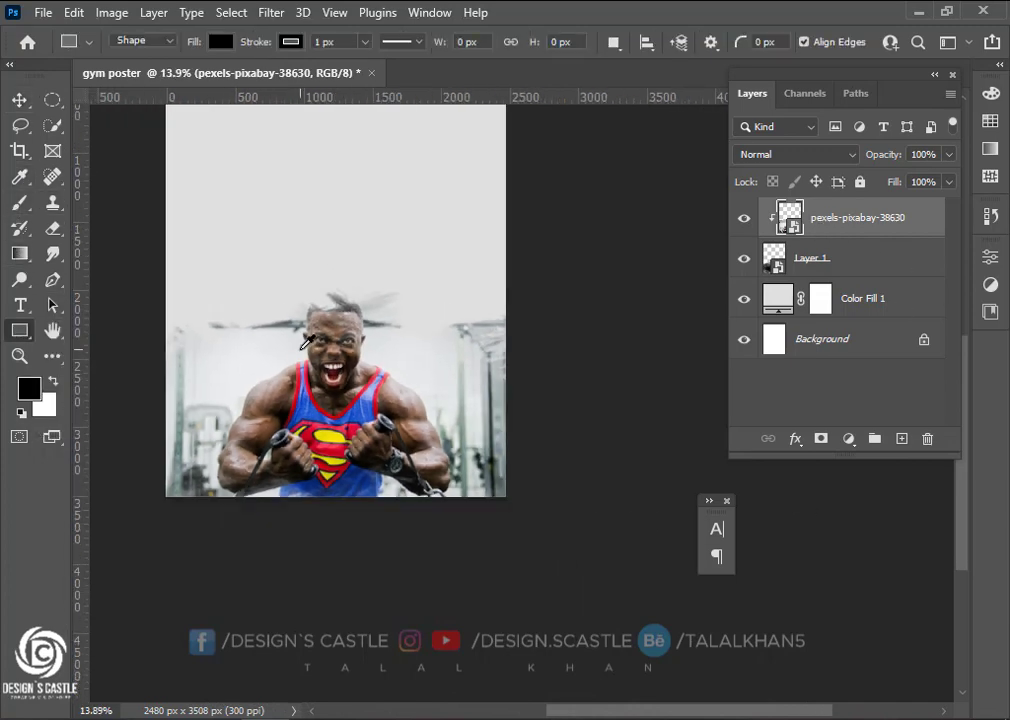
Draw a black rectangle over the poster's lower half and set its stroke to No Color
scroll(329, 432, left, 1)
drag(216, 300, 621, 513)
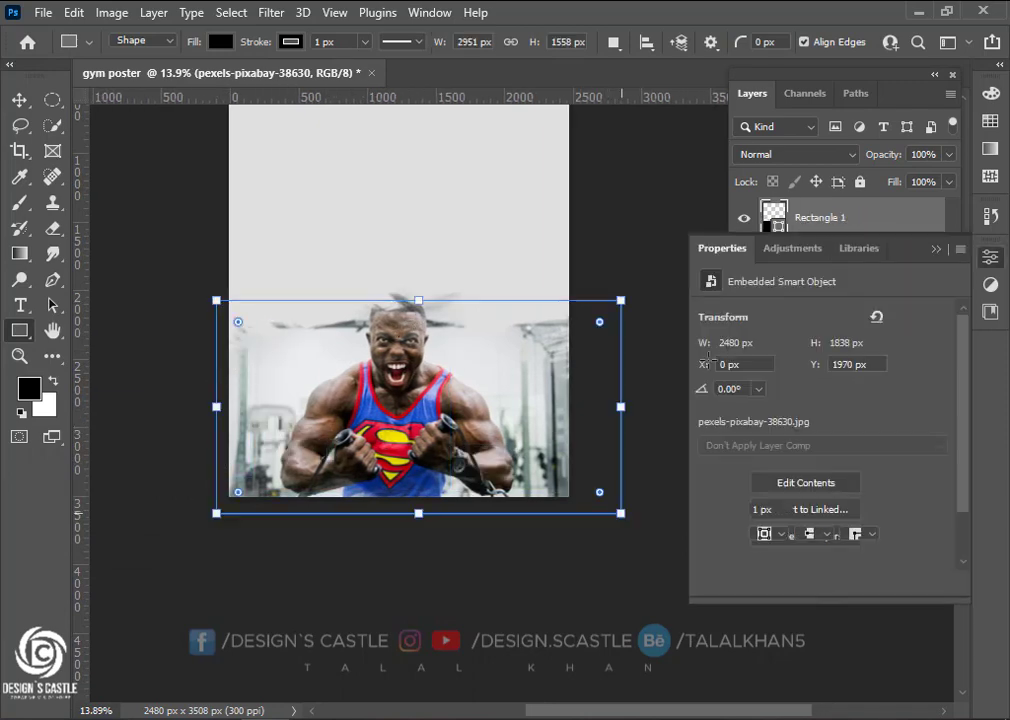
click(762, 483)
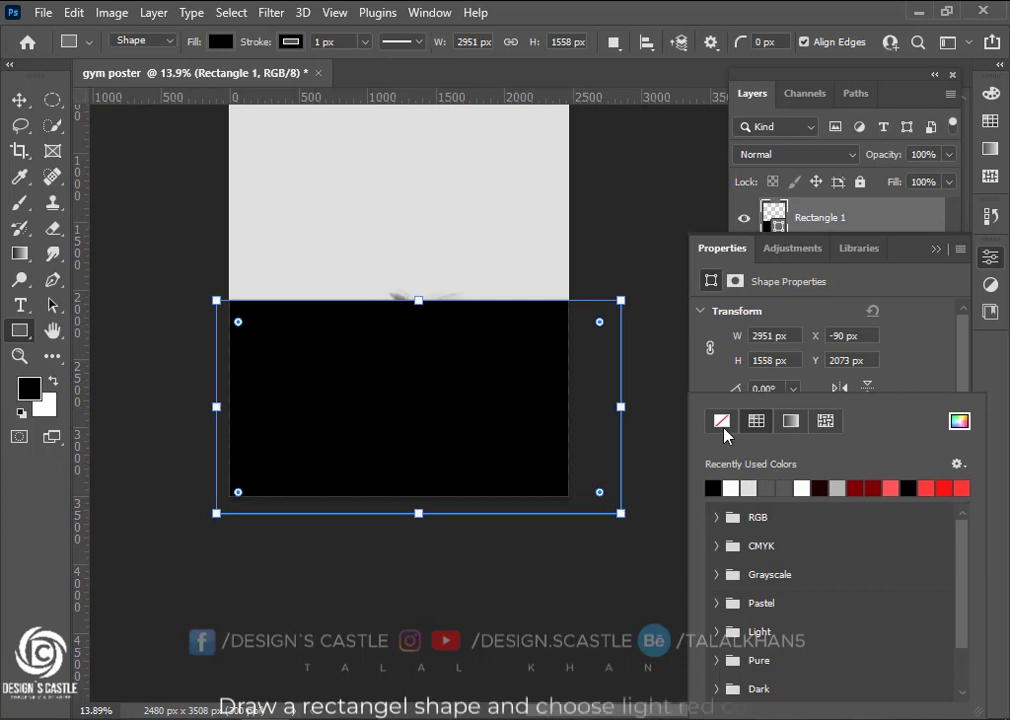
click(875, 487)
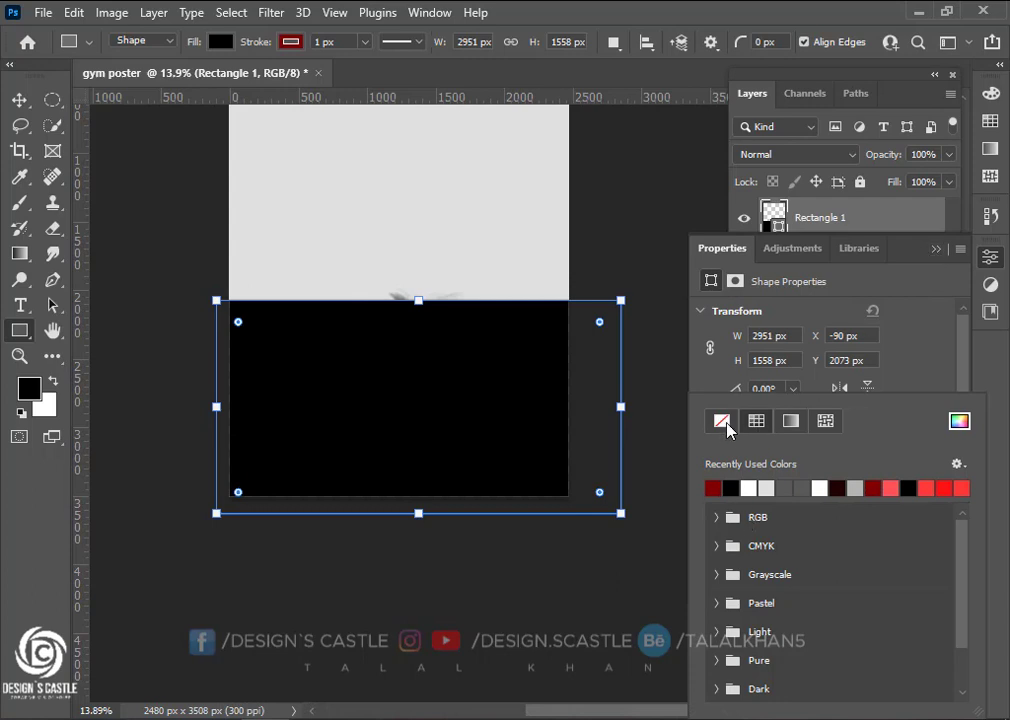
click(935, 249)
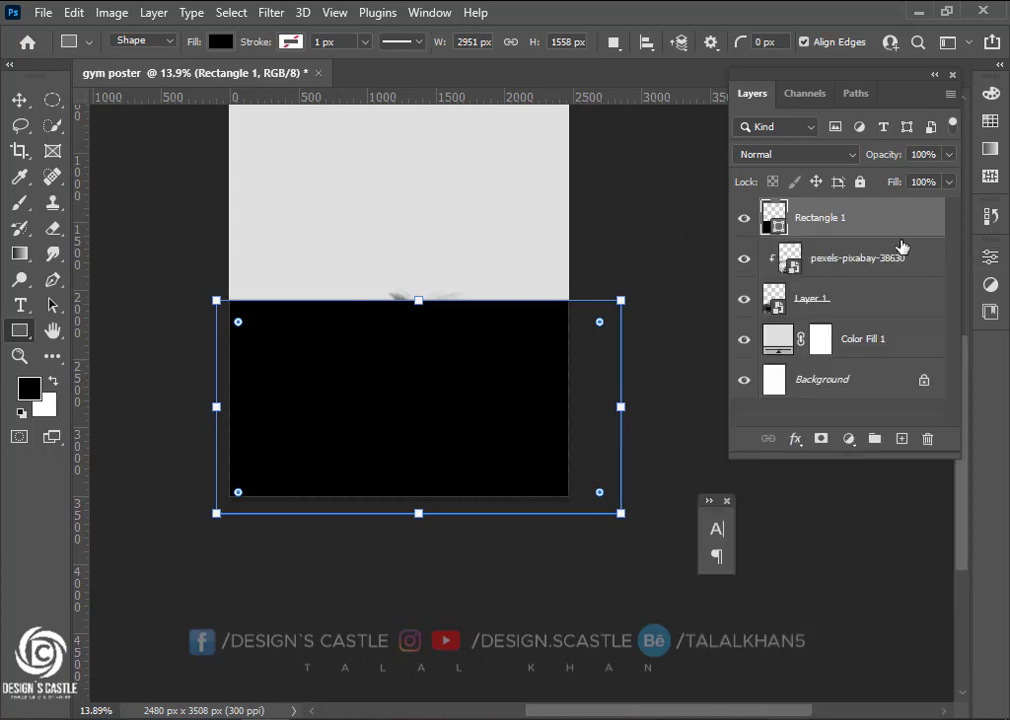
Give the rectangle a pure red #ff0000 fill via the Color Picker
click(221, 42)
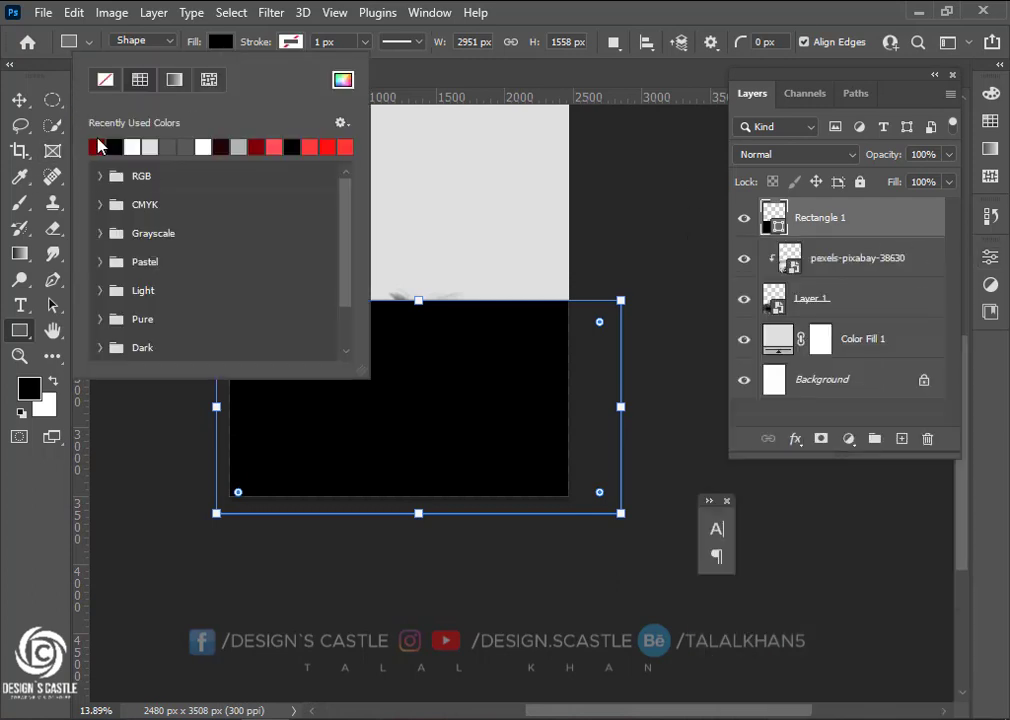
click(97, 147)
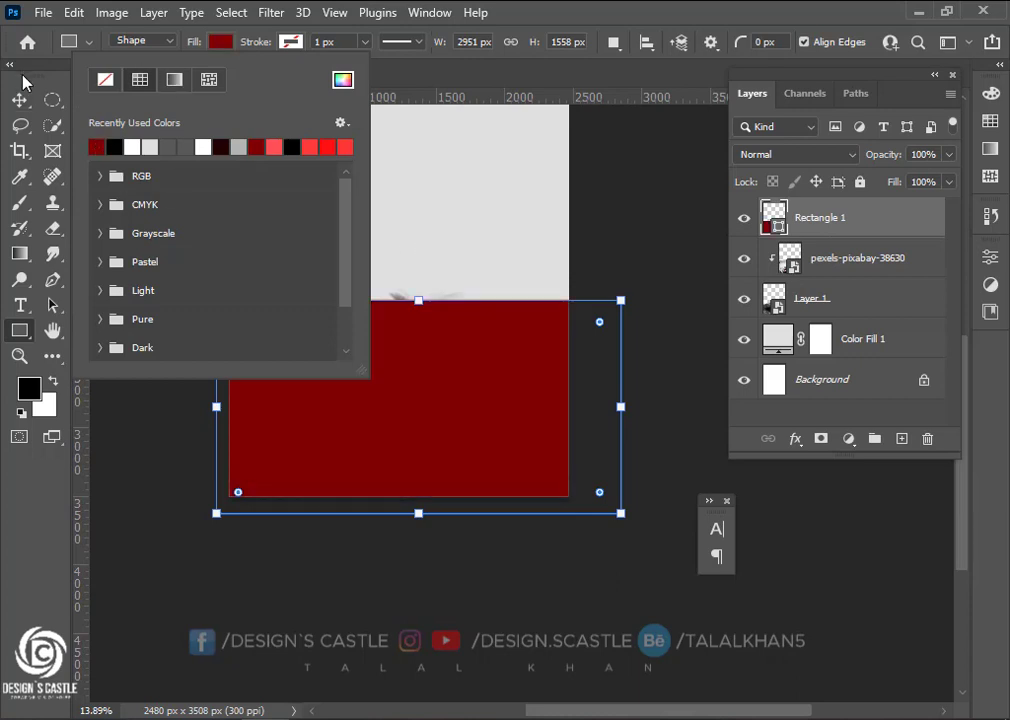
click(224, 46)
scroll(318, 370, down, 2)
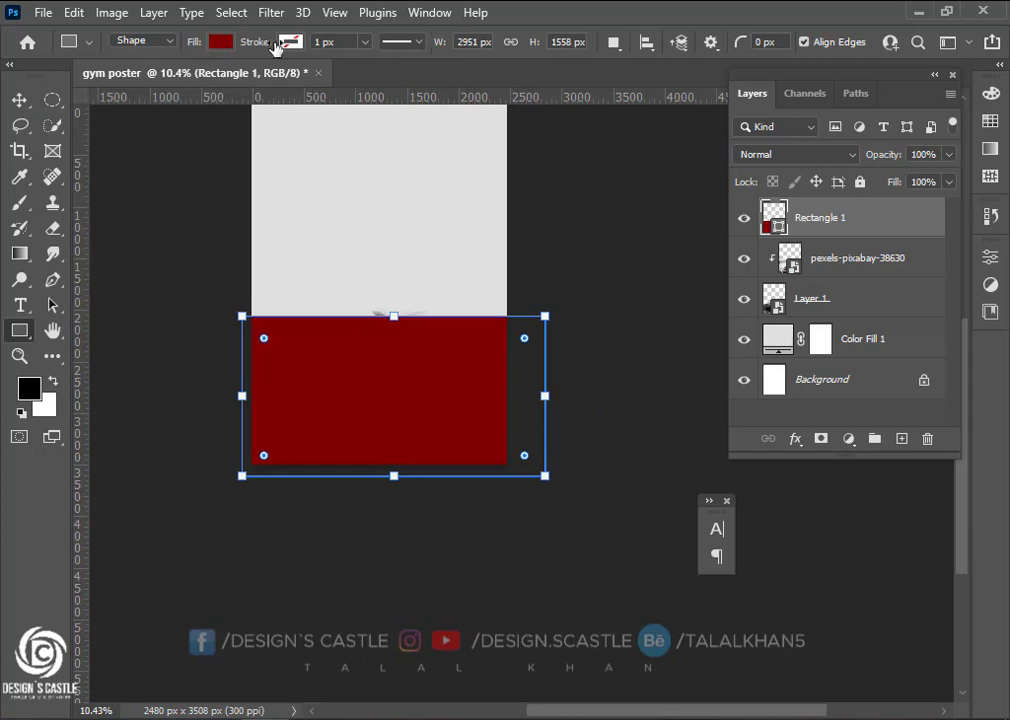
click(222, 42)
click(343, 79)
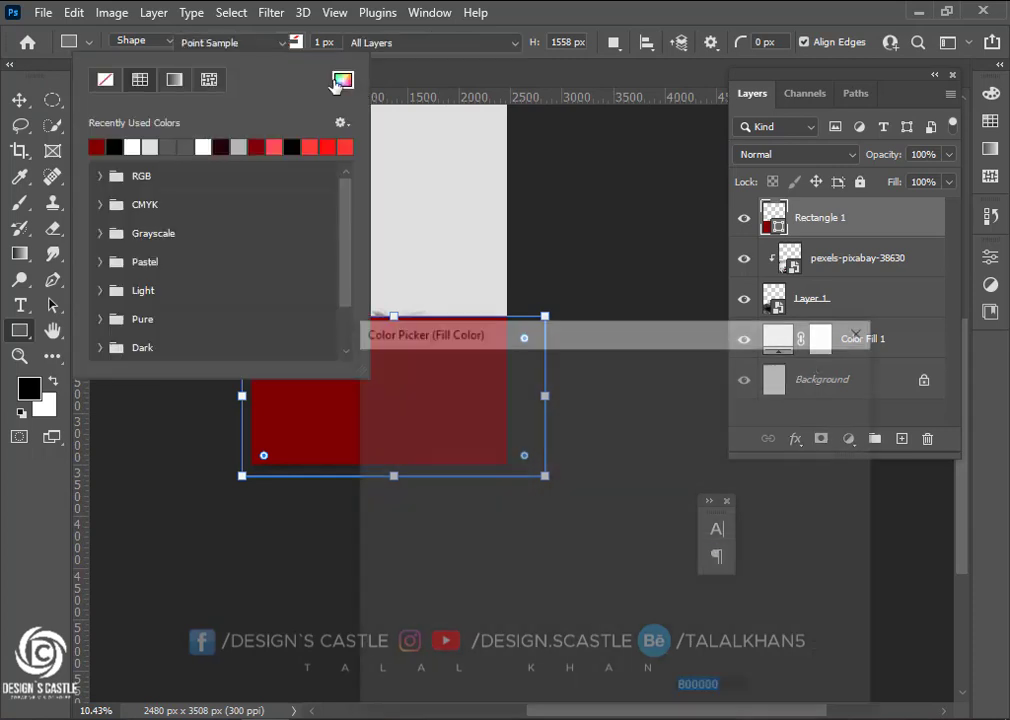
drag(604, 515, 597, 384)
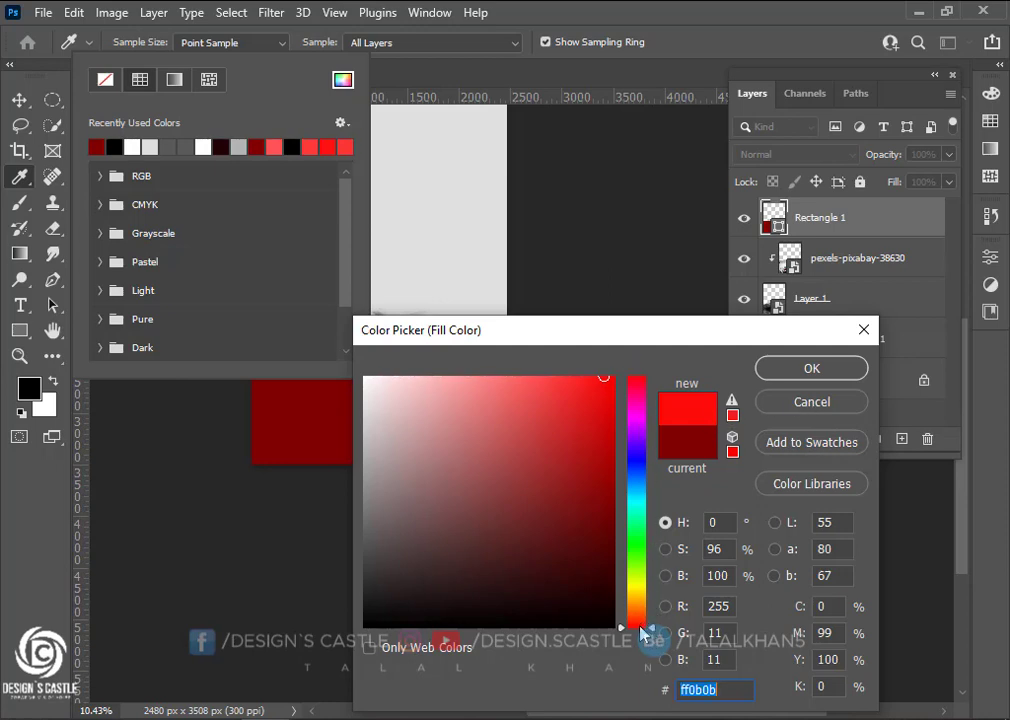
mouse_move(643, 633)
mouse_down()
mouse_move(648, 367)
mouse_move(621, 366)
mouse_up()
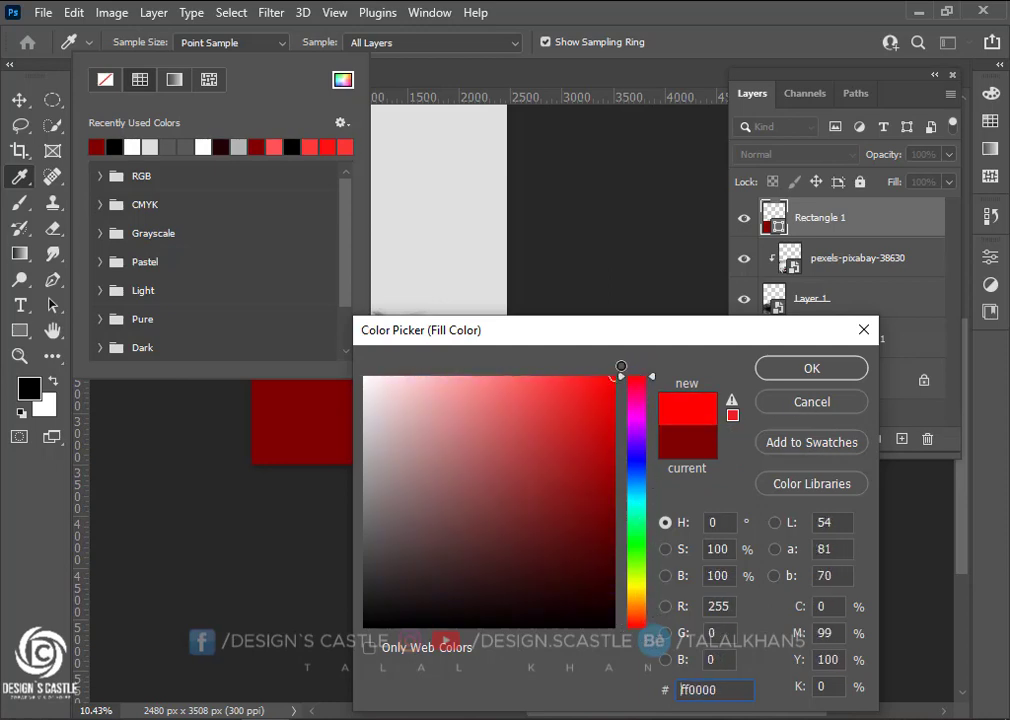
click(800, 367)
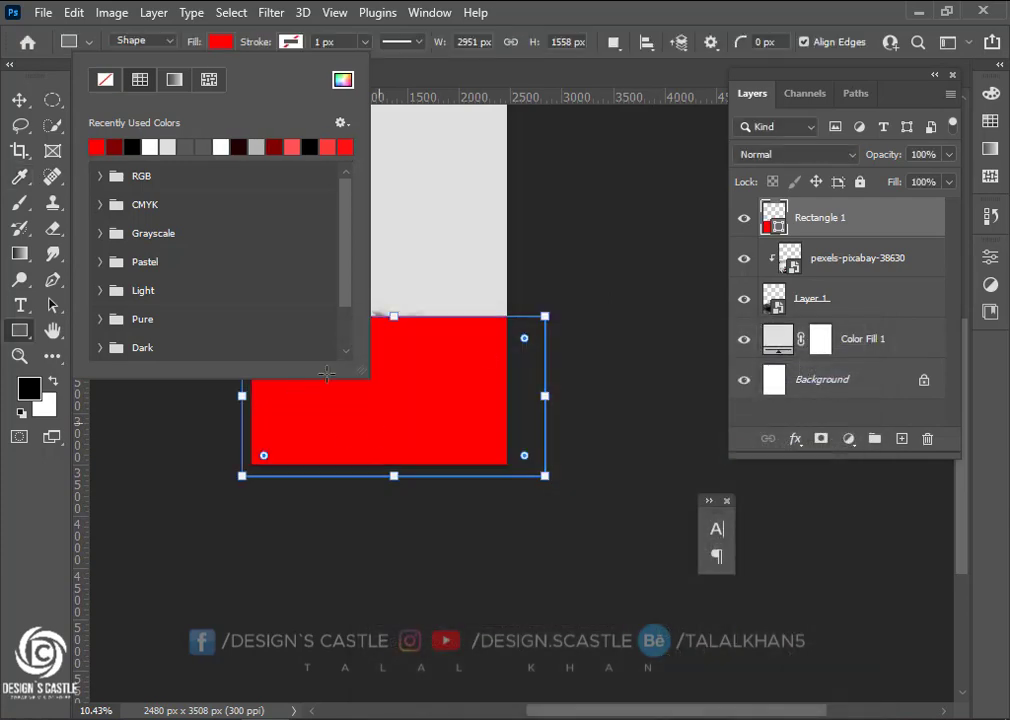
Clip the red rectangle into the brush-stroke photo layer
click(184, 34)
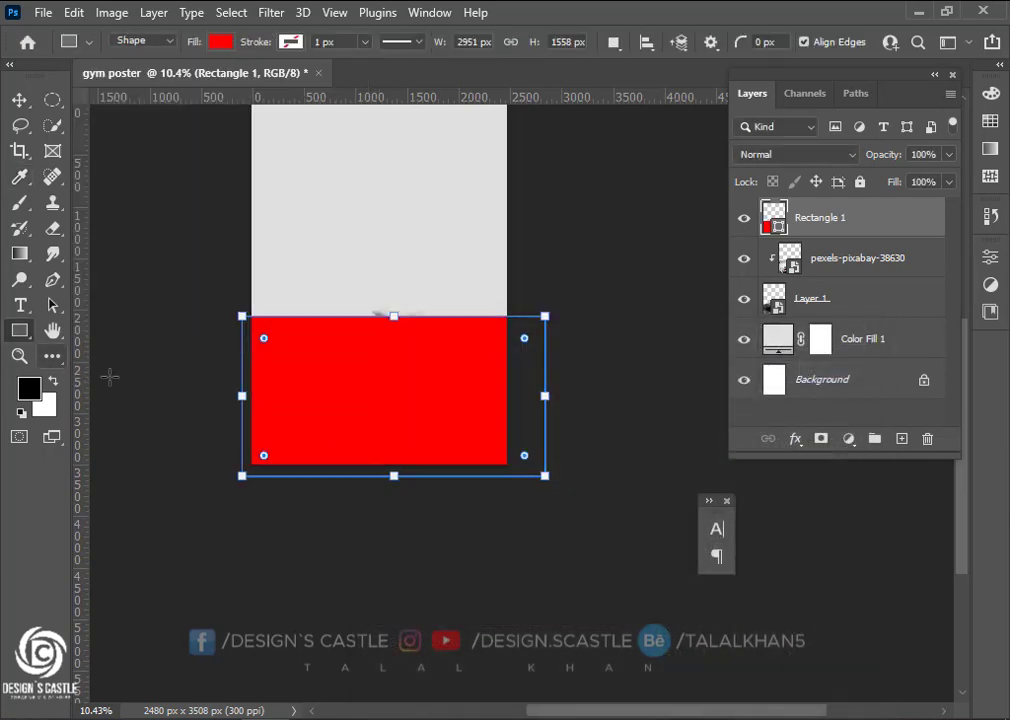
click(20, 102)
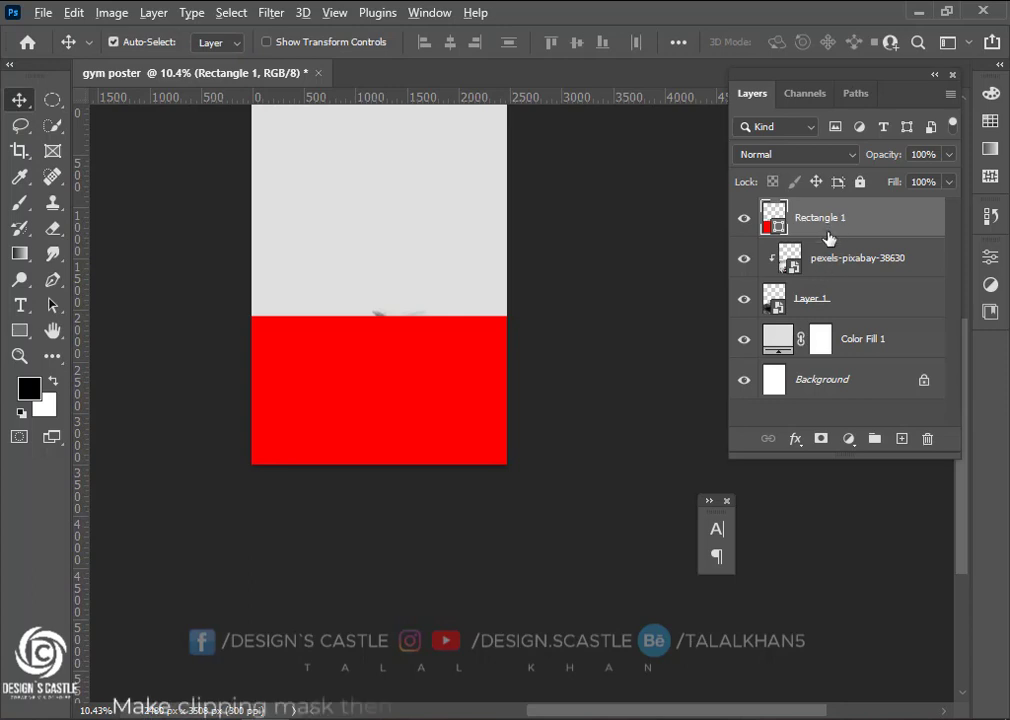
alt+click(828, 235)
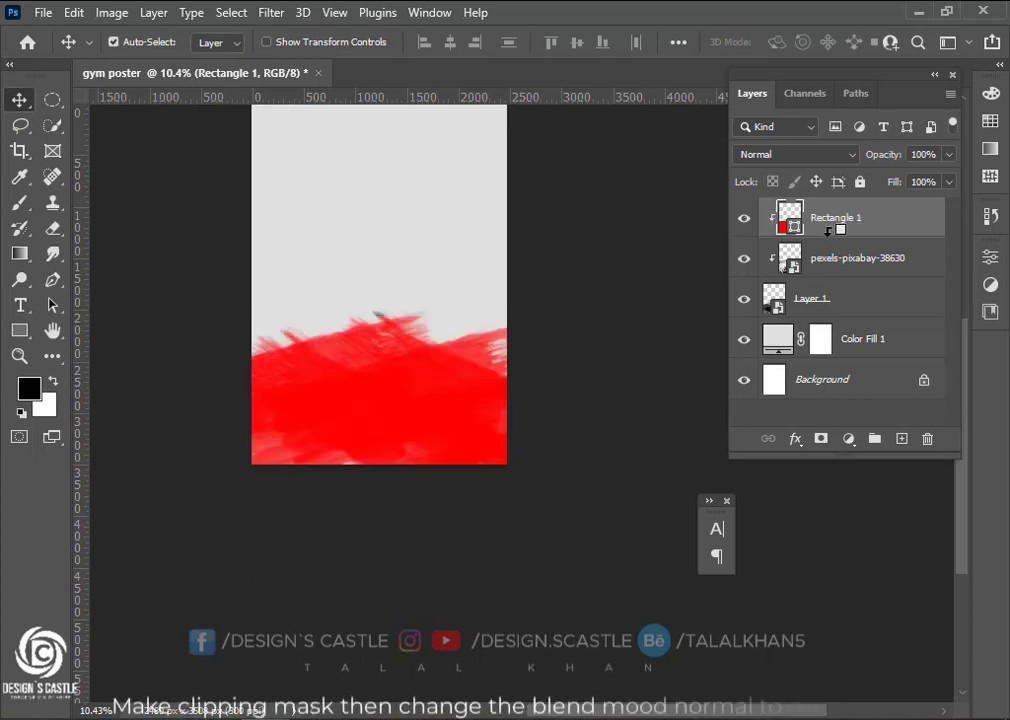
Set Rectangle 1 to Multiply and drag the pngkey.com bodybuilder PNG onto the poster
click(782, 155)
click(776, 235)
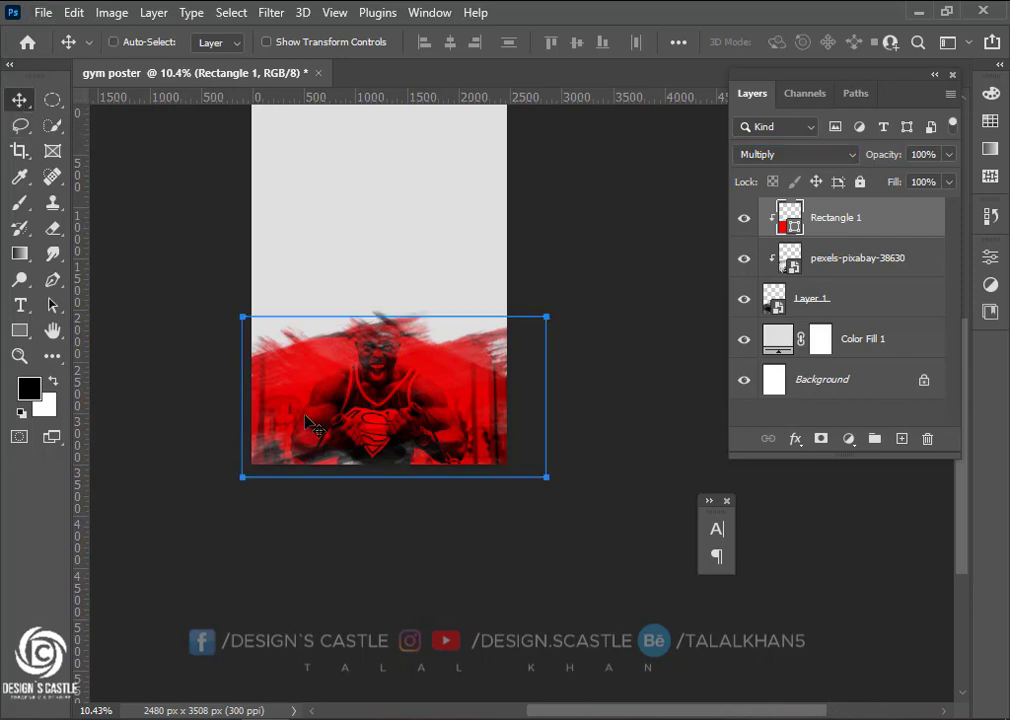
scroll(380, 398, up, 5)
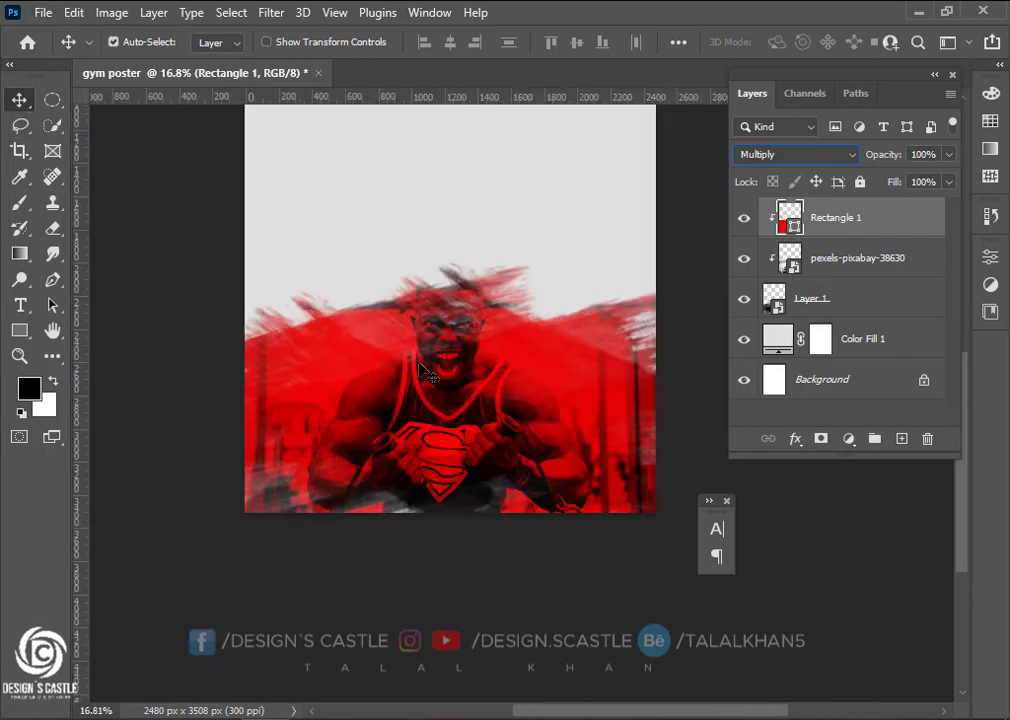
scroll(388, 613, down, 1)
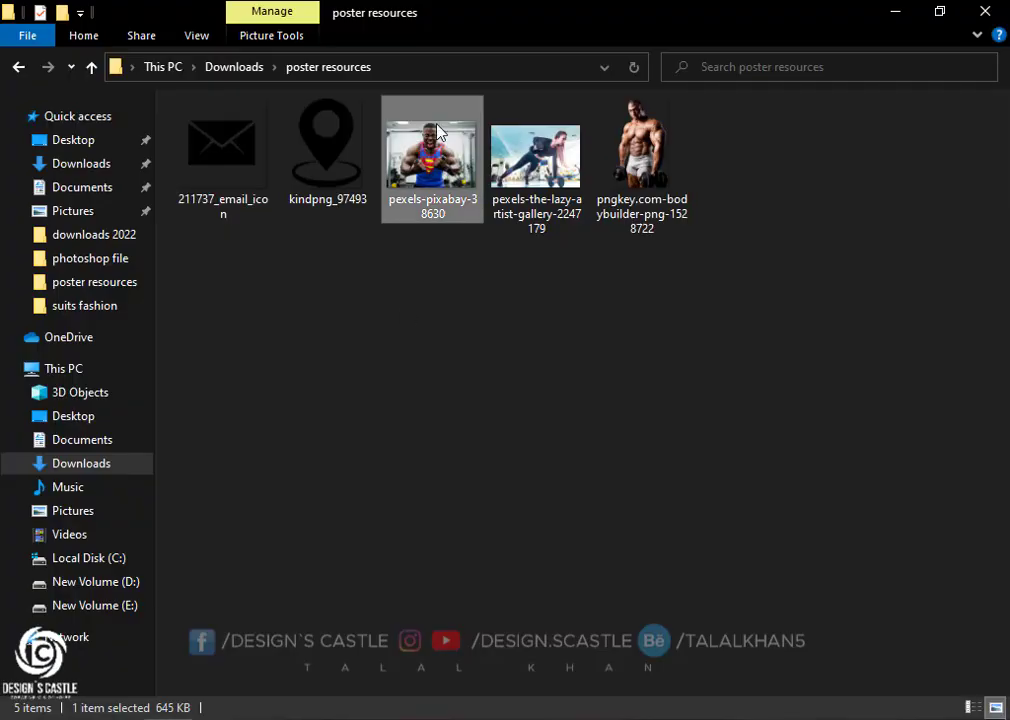
drag(641, 150, 399, 372)
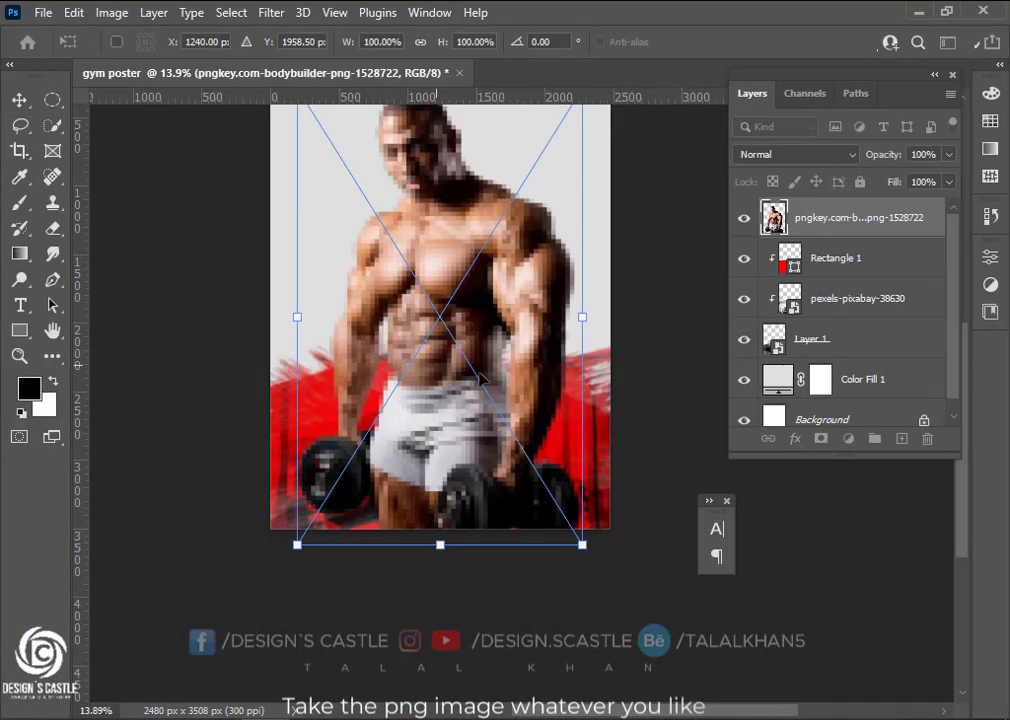
Flip the placed bodybuilder horizontally and commit the placement
right_click(482, 332)
click(565, 691)
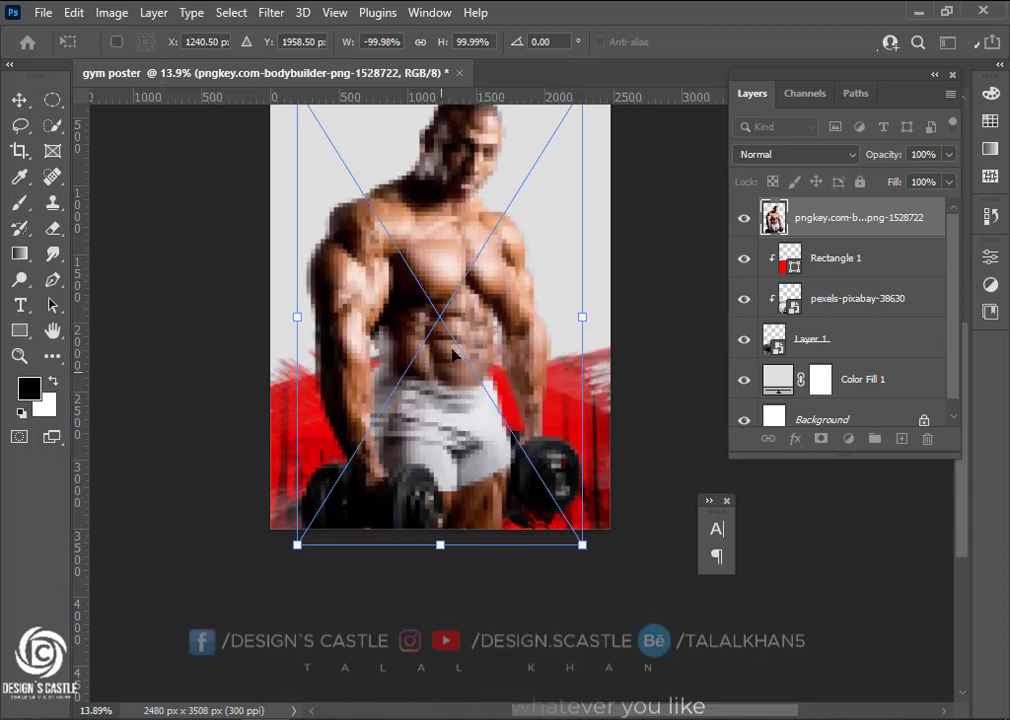
key(Return)
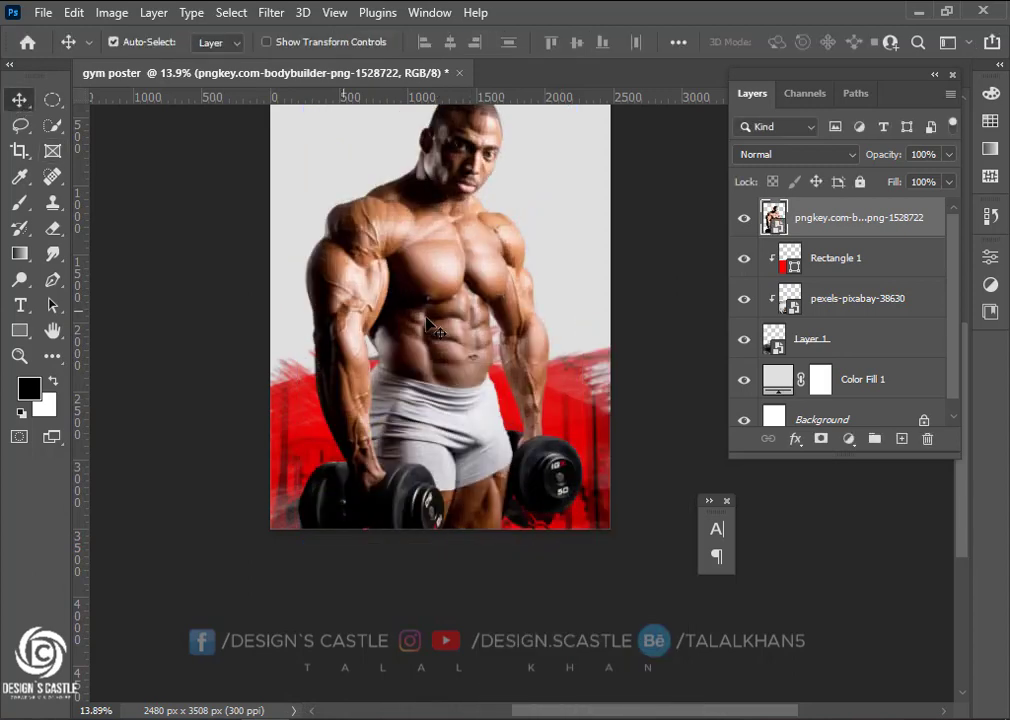
scroll(440, 320, down, 3)
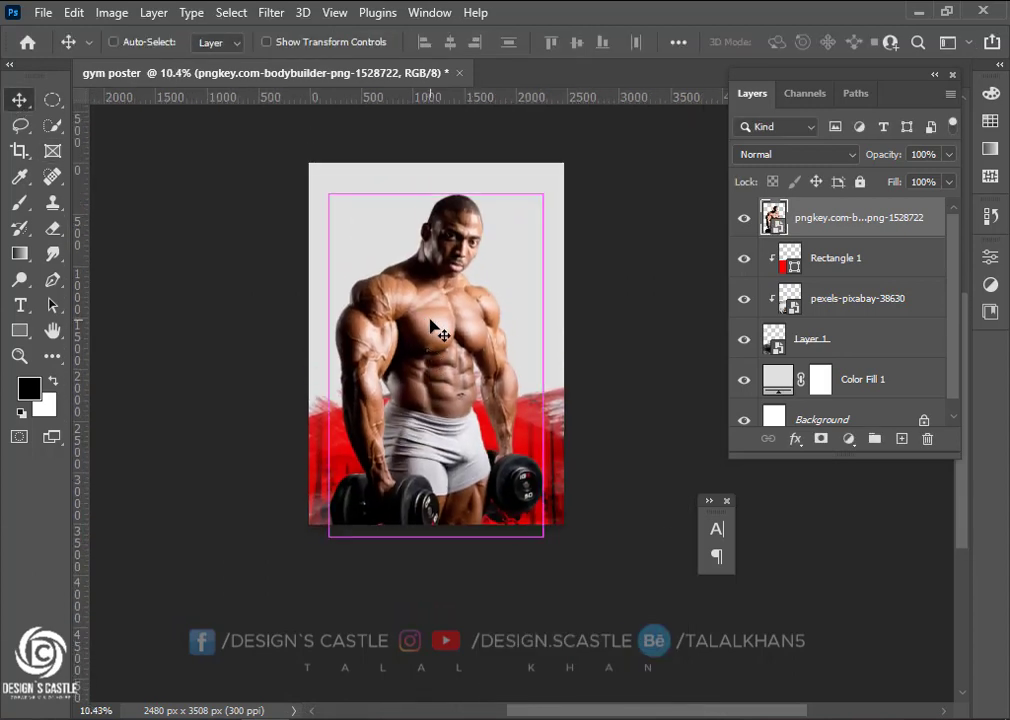
Scale the bodybuilder down to about 46% and move it to the upper left
key(ctrl+t)
scroll(541, 197, up, 2)
drag(545, 192, 499, 280)
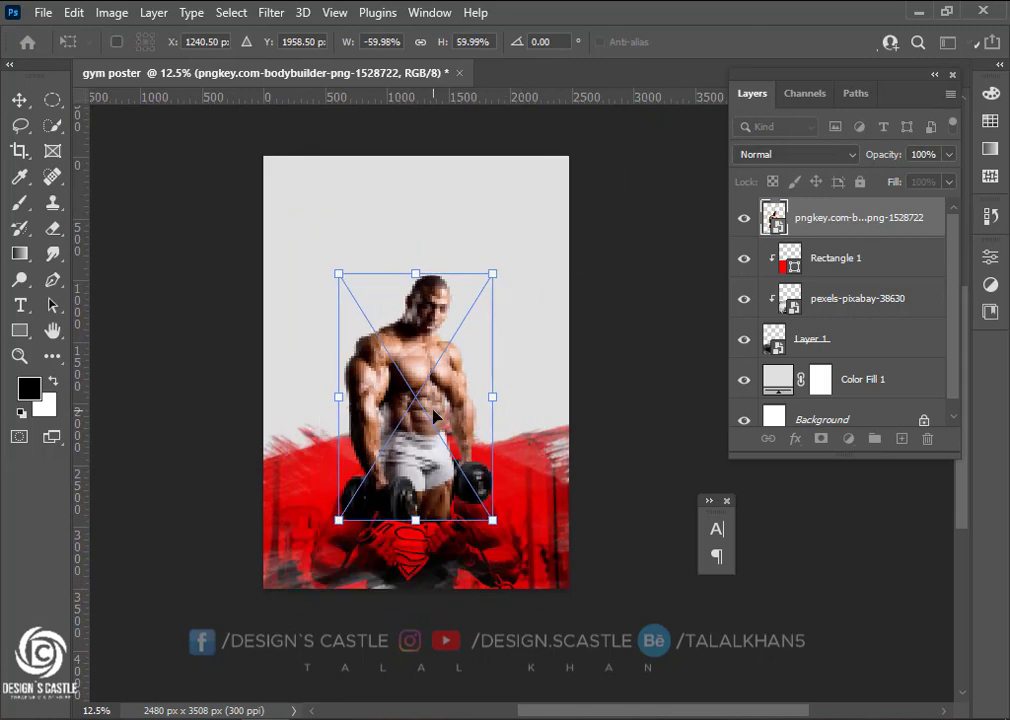
drag(435, 417, 368, 353)
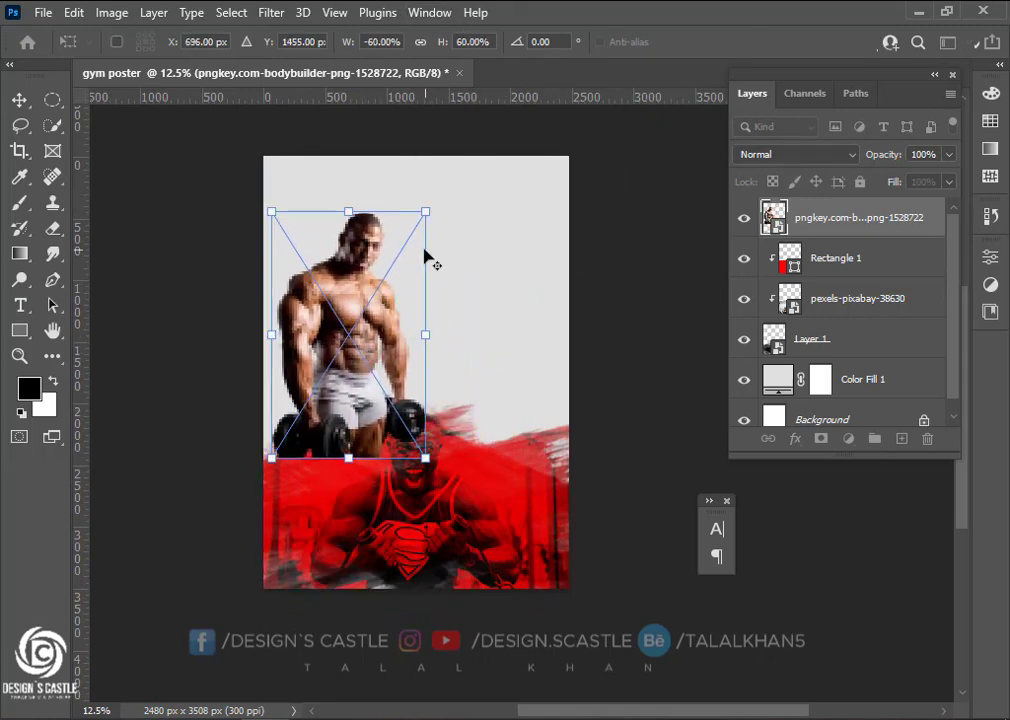
drag(425, 211, 418, 229)
drag(345, 252, 345, 276)
drag(421, 248, 407, 270)
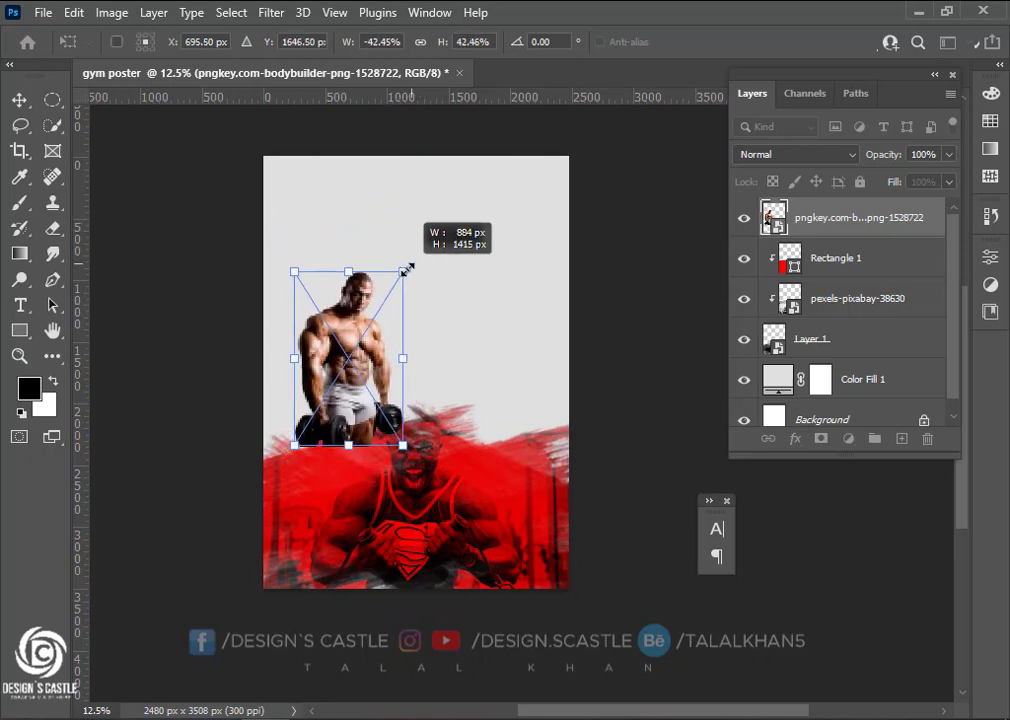
drag(357, 326, 343, 322)
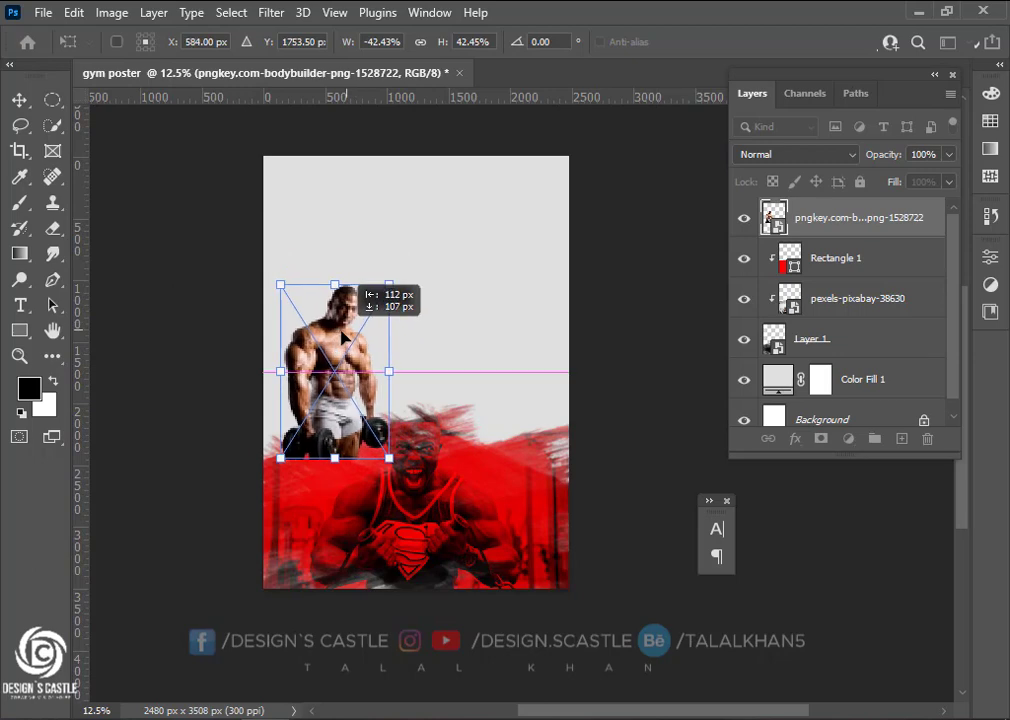
drag(390, 268, 394, 259)
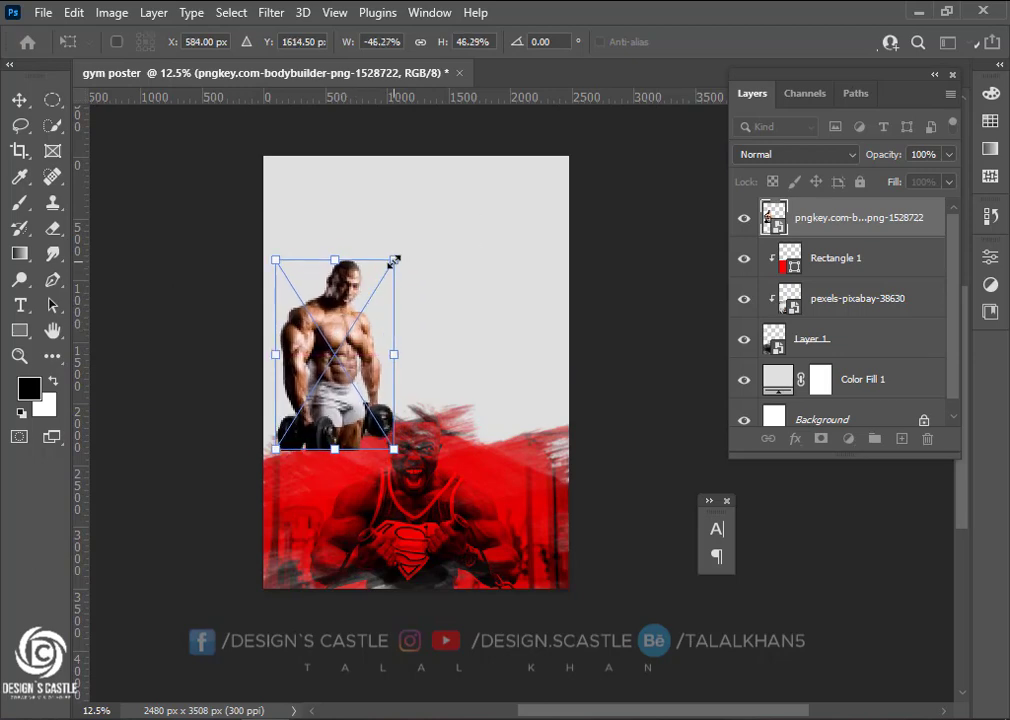
click(10, 102)
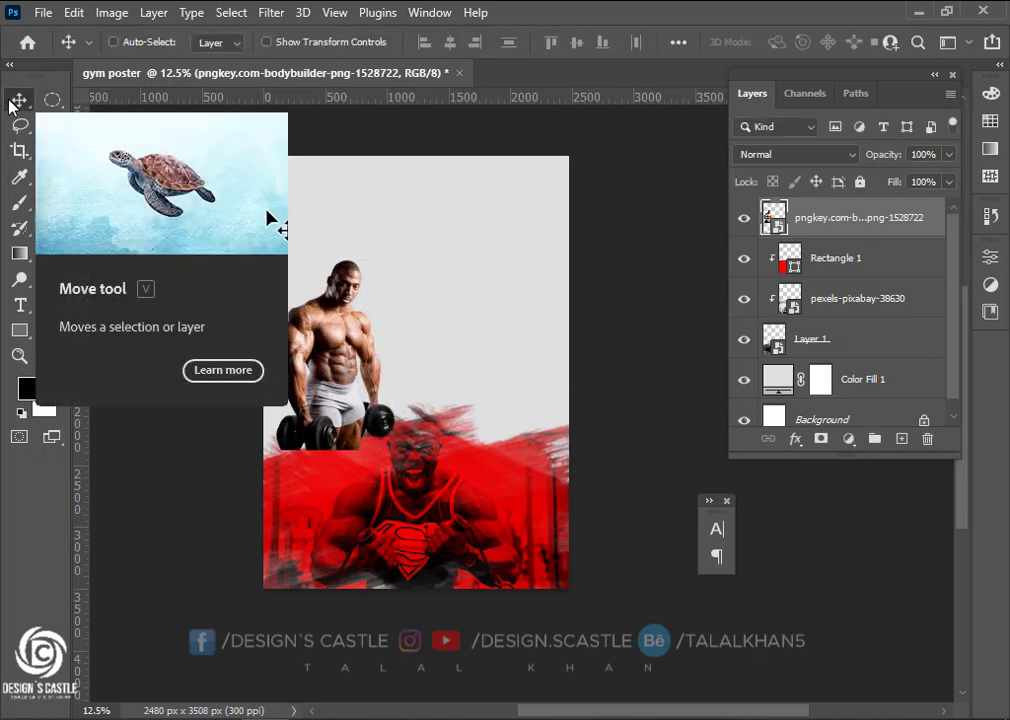
key(ctrl+0)
scroll(465, 378, right, 2)
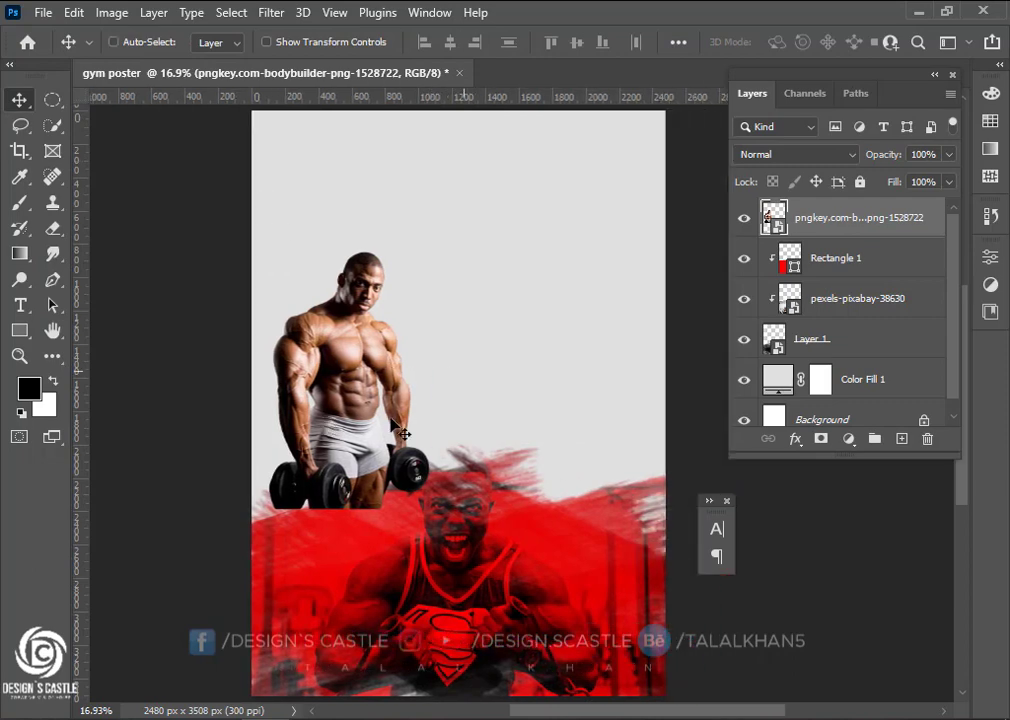
scroll(403, 433, down, 2)
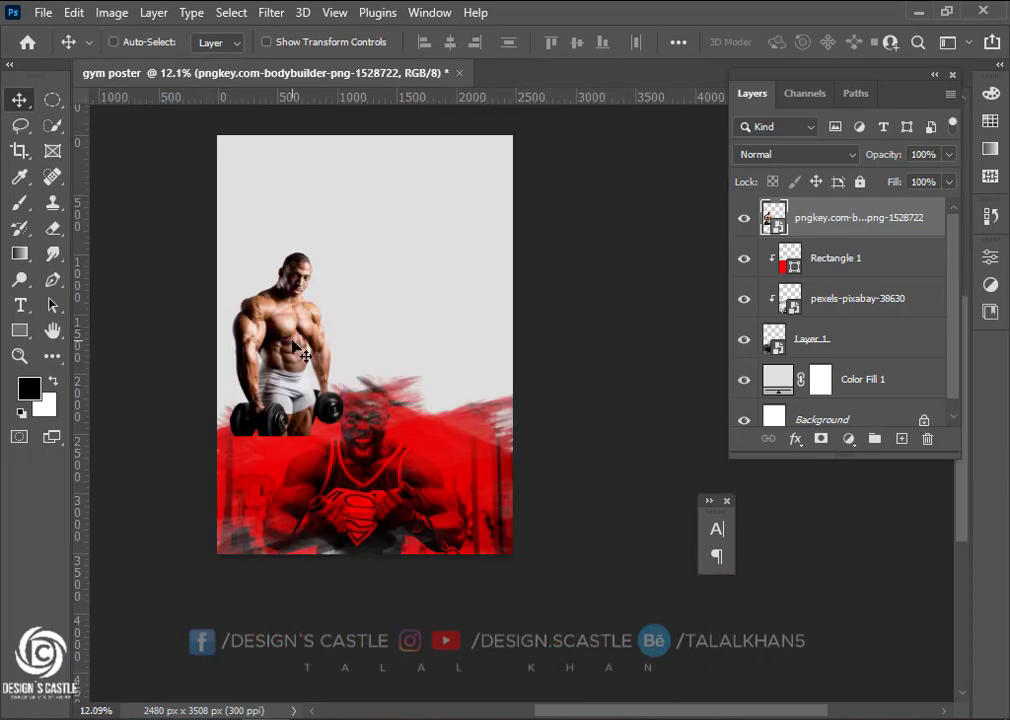
Enlarge the bodybuilder to about 1073 px wide and nudge it higher
key(ctrl+t)
drag(345, 254, 350, 241)
drag(299, 354, 298, 340)
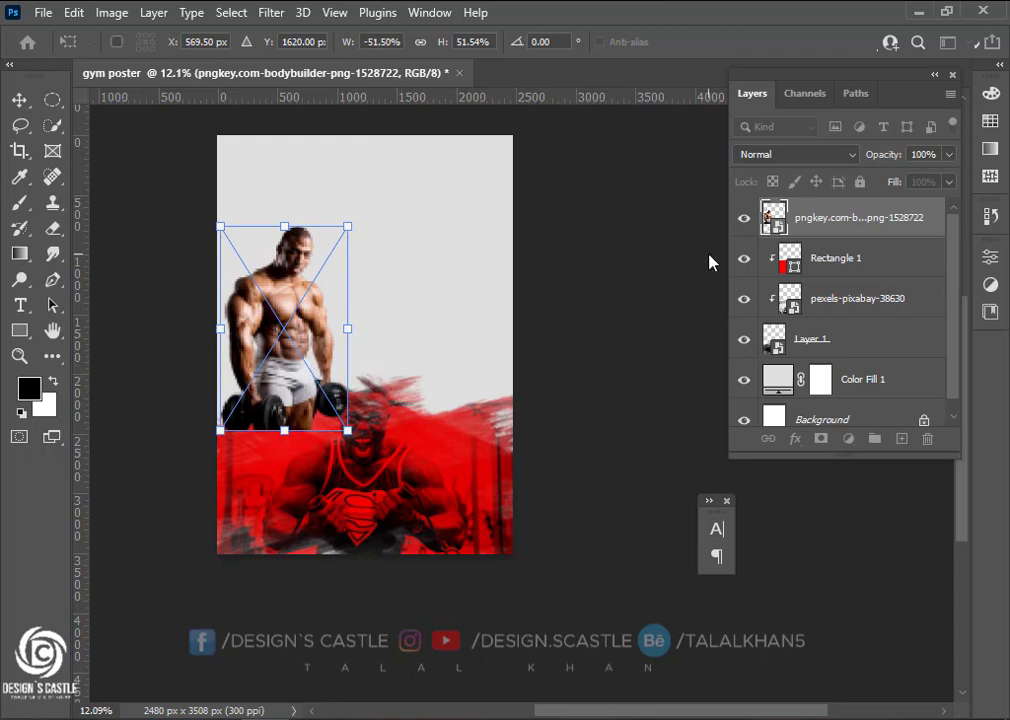
click(19, 100)
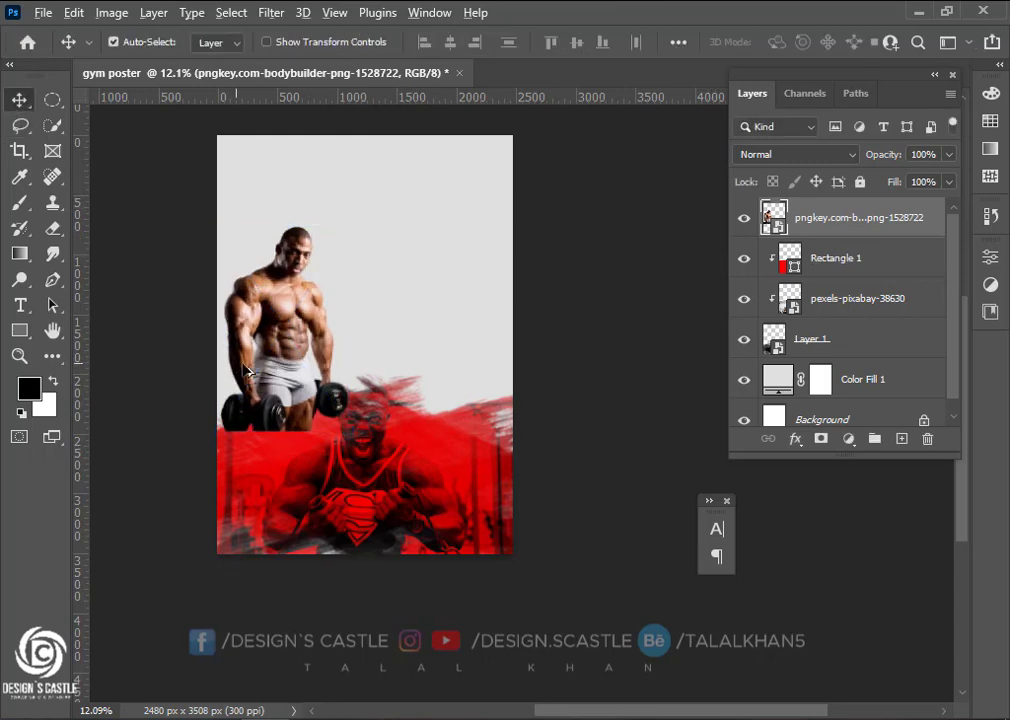
scroll(269, 282, up, 2)
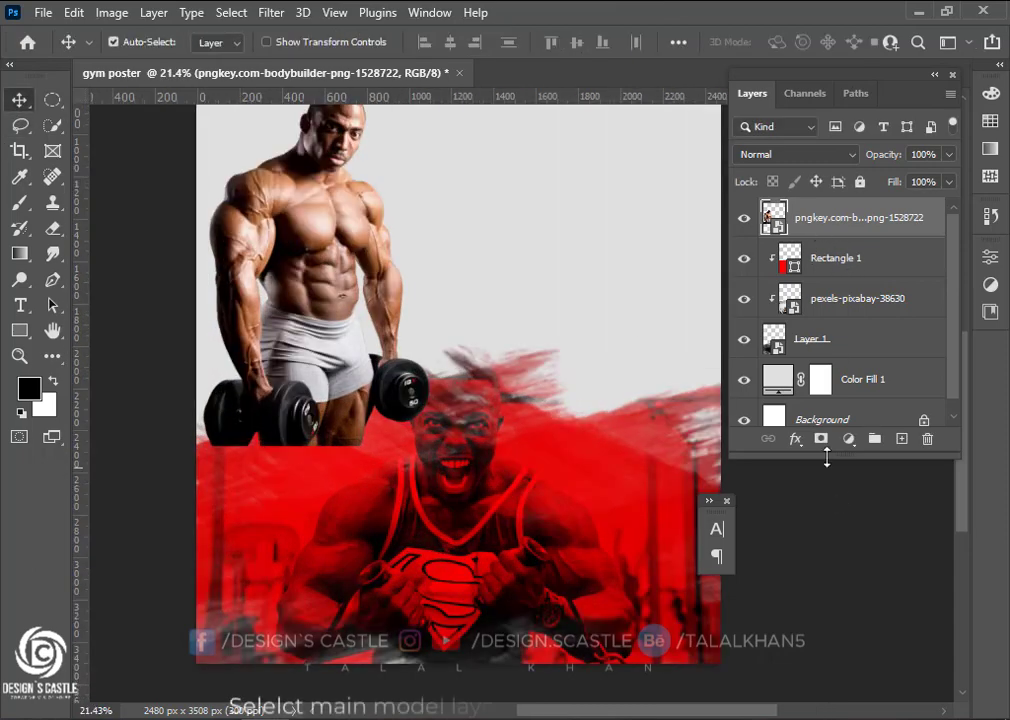
Add a layer mask to the bodybuilder, select the red area, and make black the foreground colour
click(821, 439)
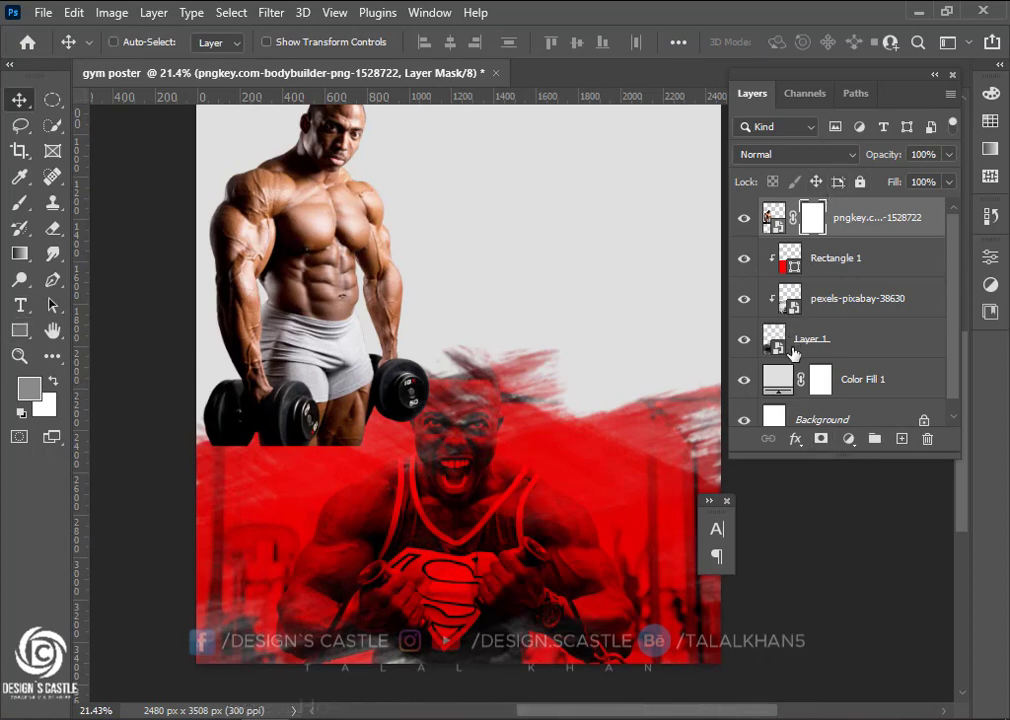
ctrl+click(779, 348)
scroll(321, 455, down, 2)
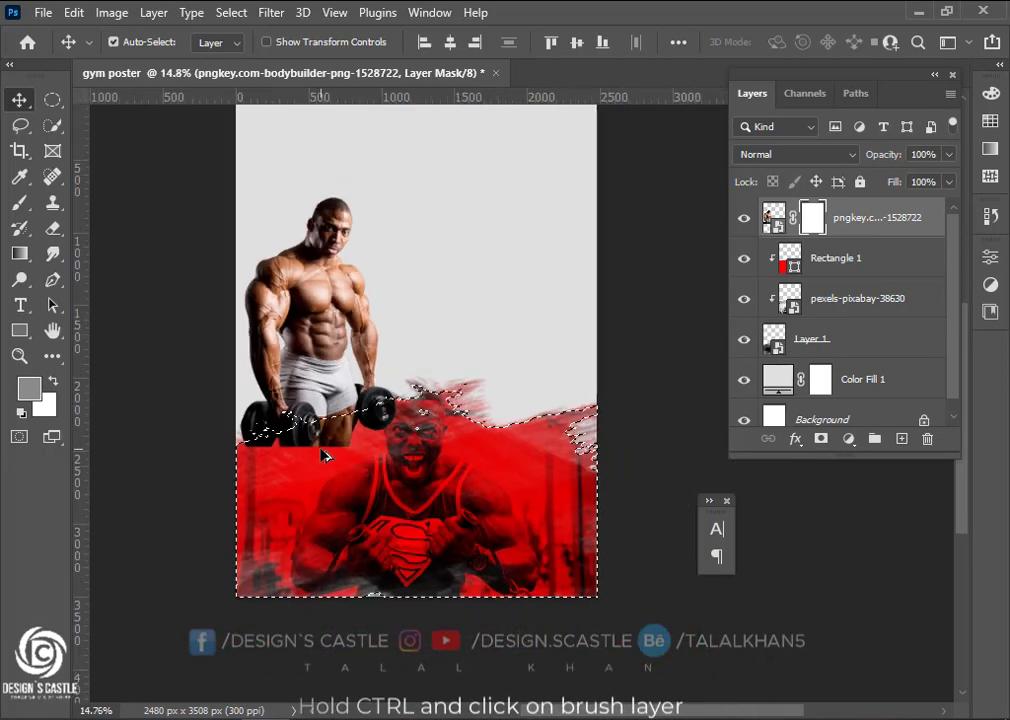
scroll(280, 420, up, 2)
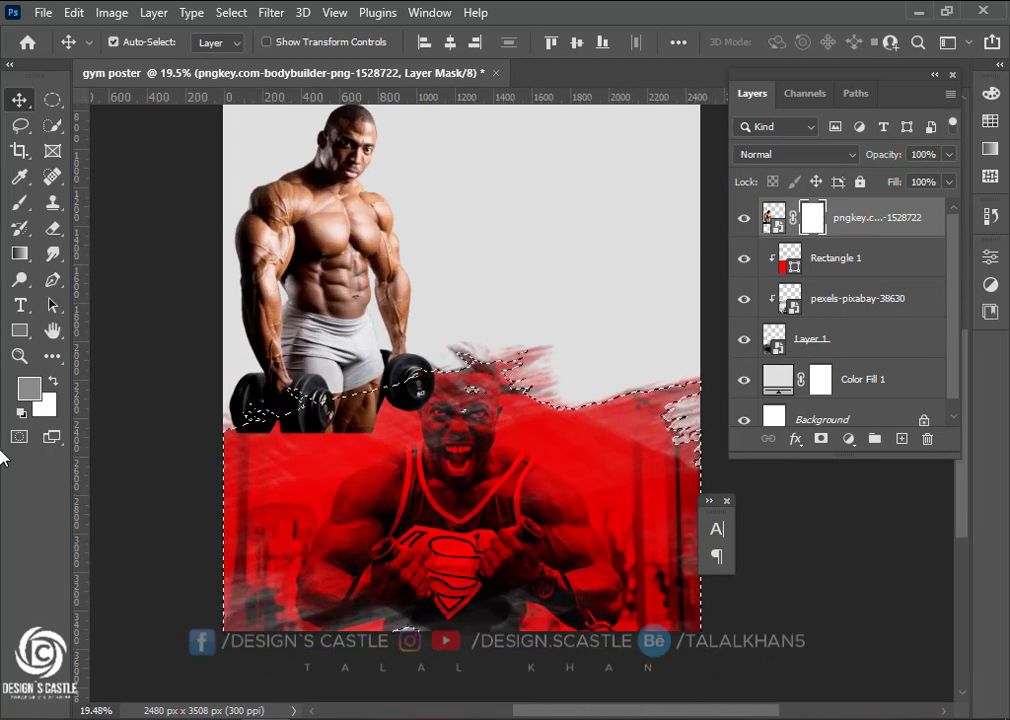
key(d)
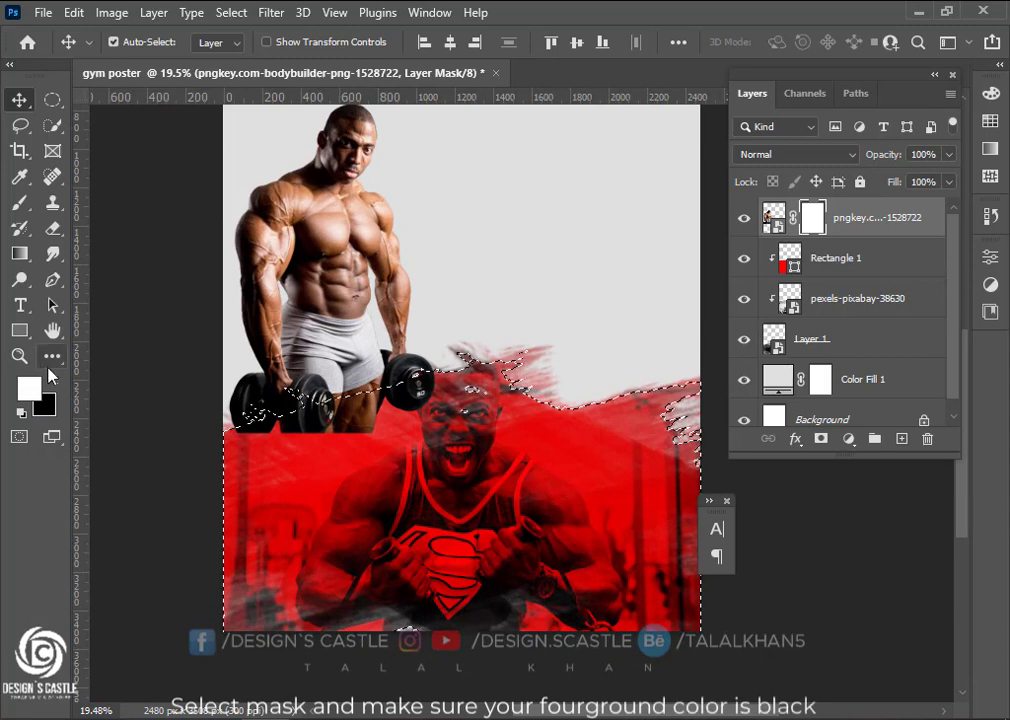
click(52, 380)
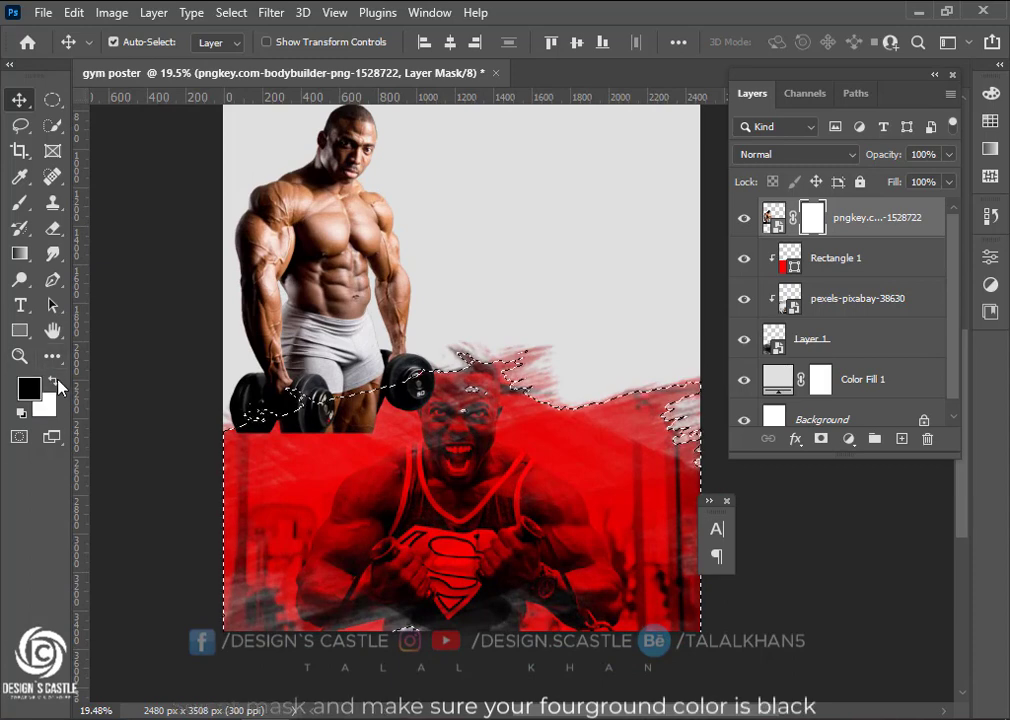
Choose the Soft Round brush and size it down to 500 px
click(18, 207)
click(141, 42)
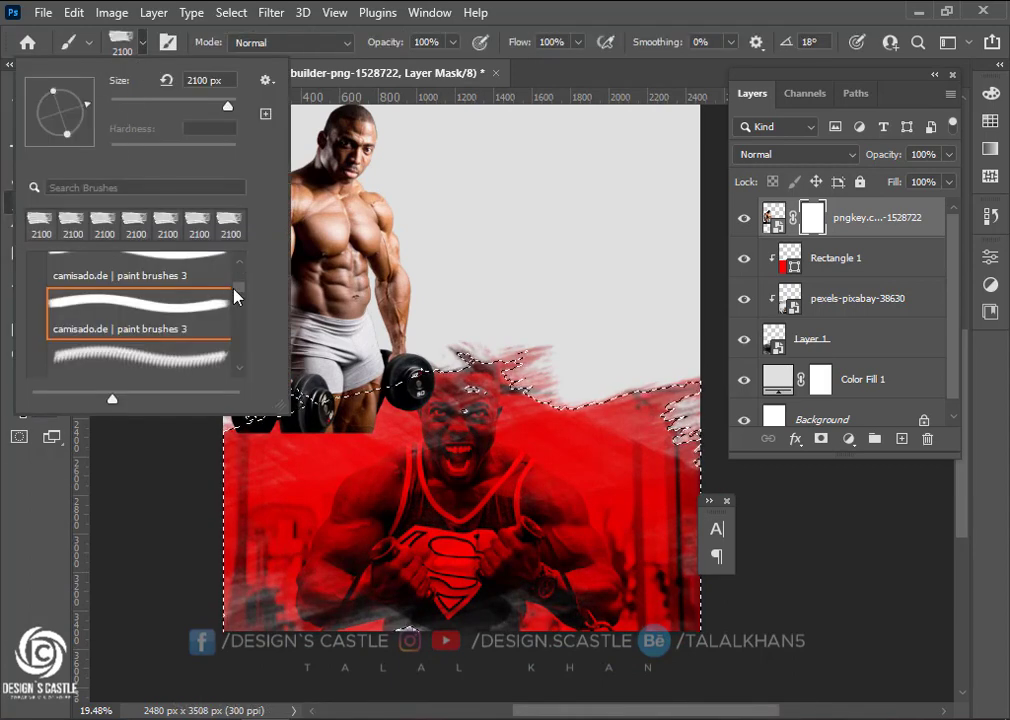
drag(237, 296, 230, 256)
click(150, 298)
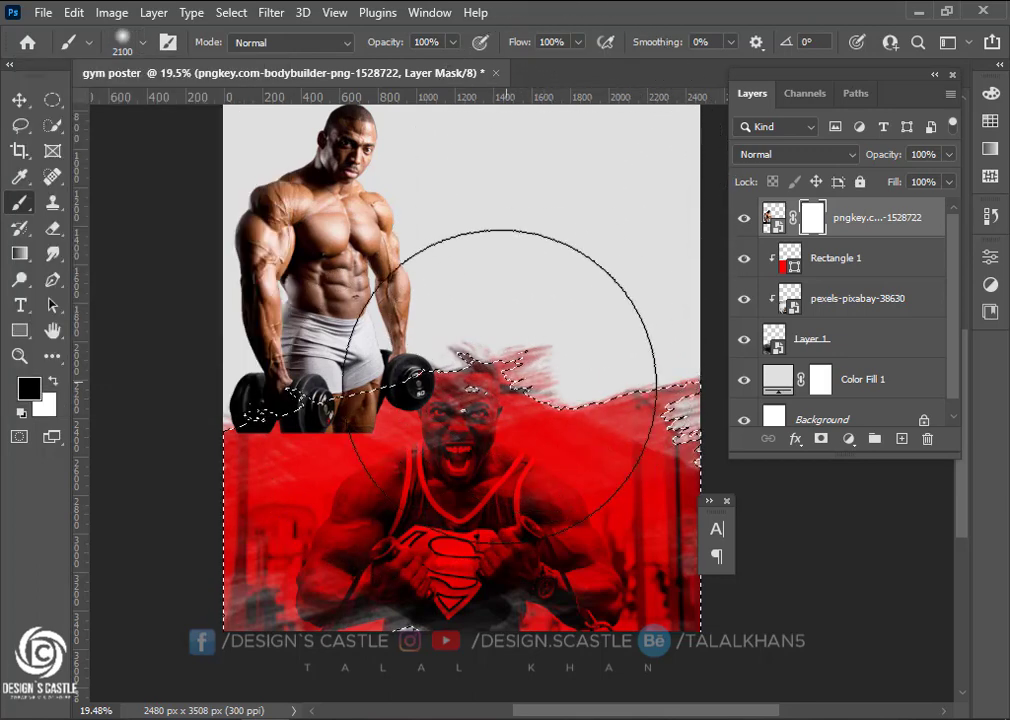
key(bracketright)
key(bracketleft)
key(bracketleft)
key(bracketleft)
key(bracketleft)
key(bracketleft)
key(bracketleft)
key(bracketleft)
key(bracketleft)
key(bracketleft)
key(bracketleft)
key(bracketleft)
key(bracketleft)
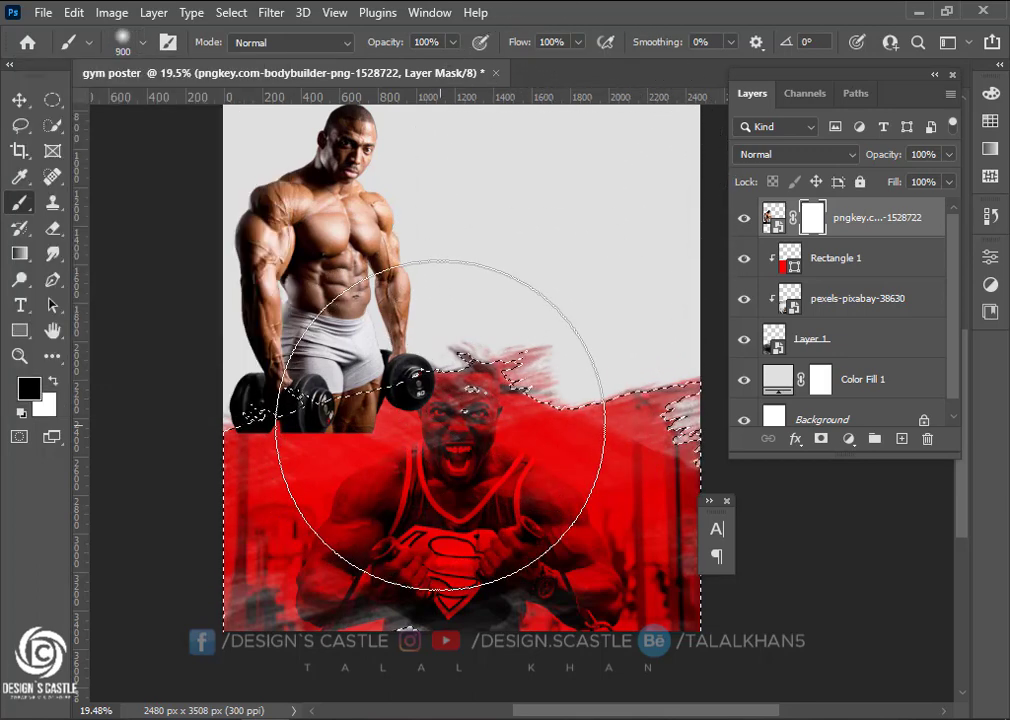
key(bracketleft)
key(bracketleft)
Paint black on the mask along the dumbbells, then deselect with Ctrl+D
drag(241, 428, 502, 400)
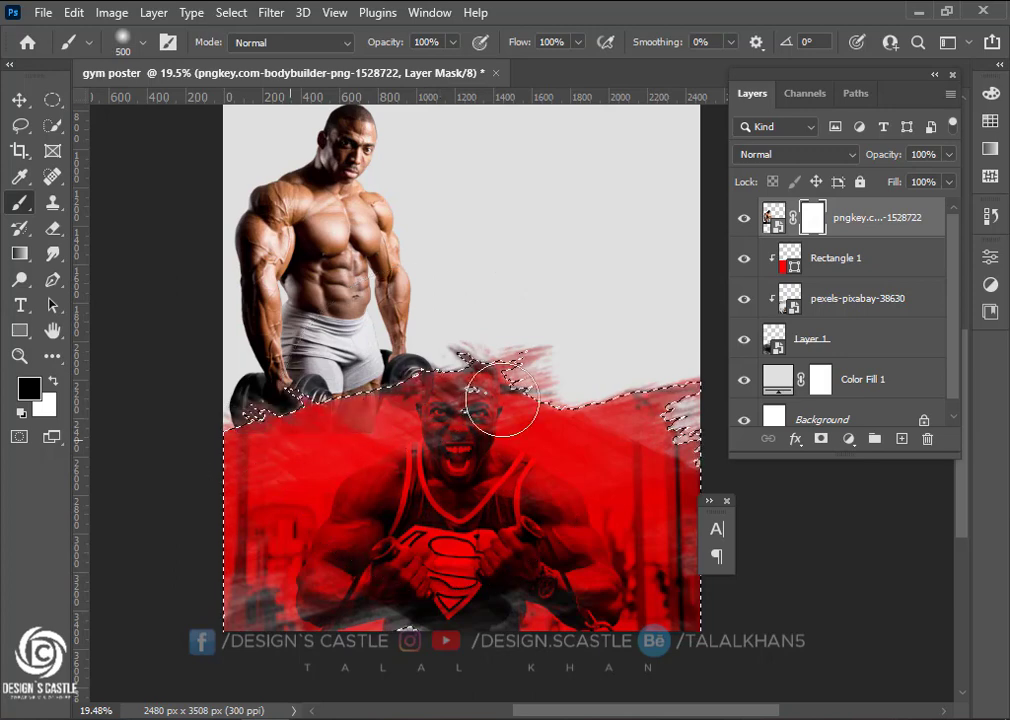
mouse_move(271, 460)
mouse_down()
mouse_move(388, 417)
mouse_move(311, 442)
mouse_move(498, 401)
mouse_move(163, 460)
mouse_up()
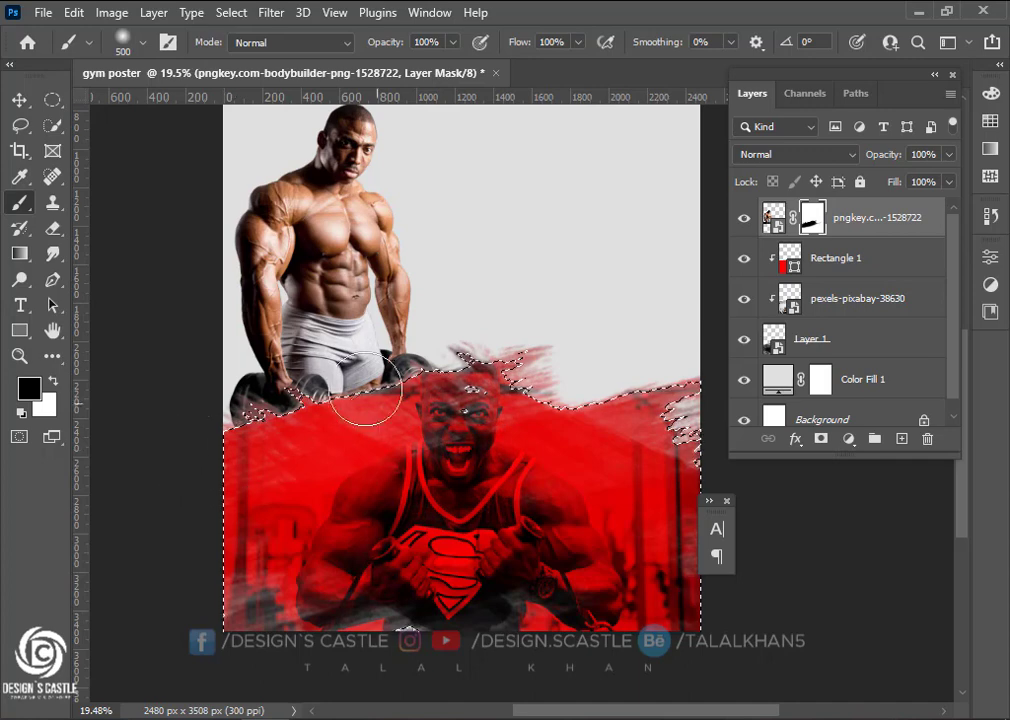
scroll(314, 391, up, 2)
click(24, 105)
scroll(389, 443, down, 1)
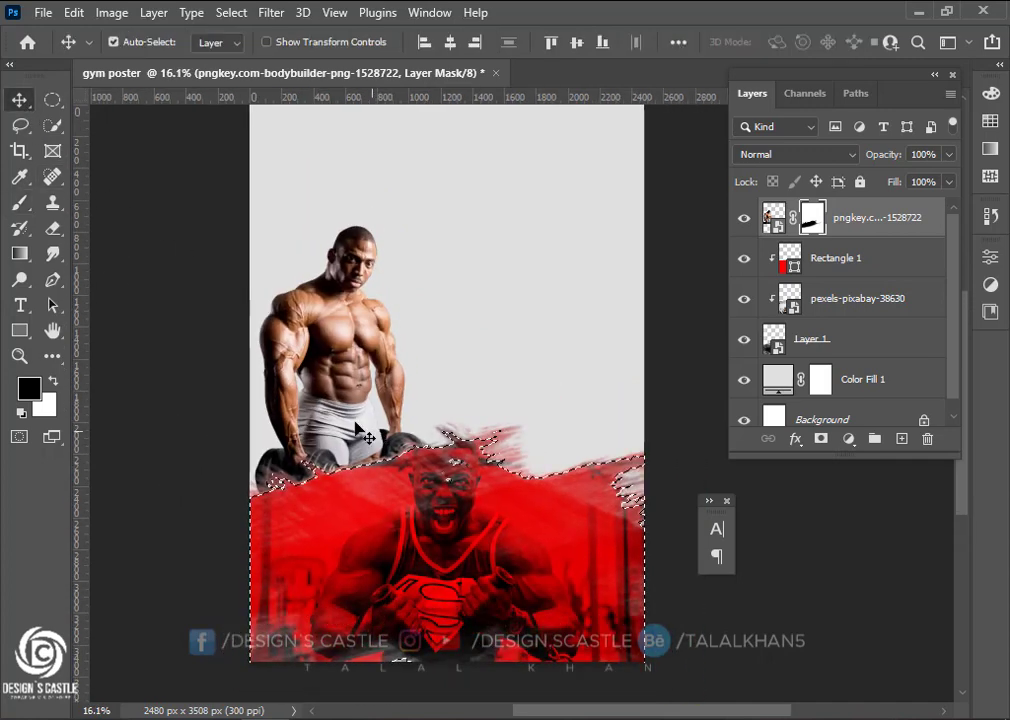
key(ctrl+d)
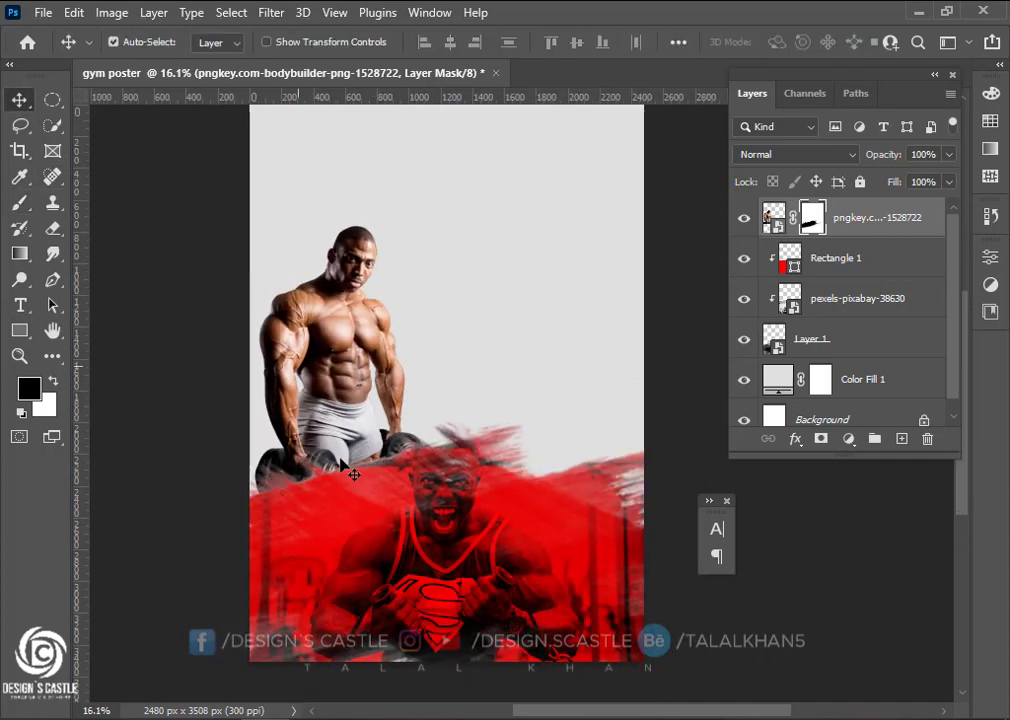
scroll(350, 430, up, 2)
scroll(363, 383, down, 1)
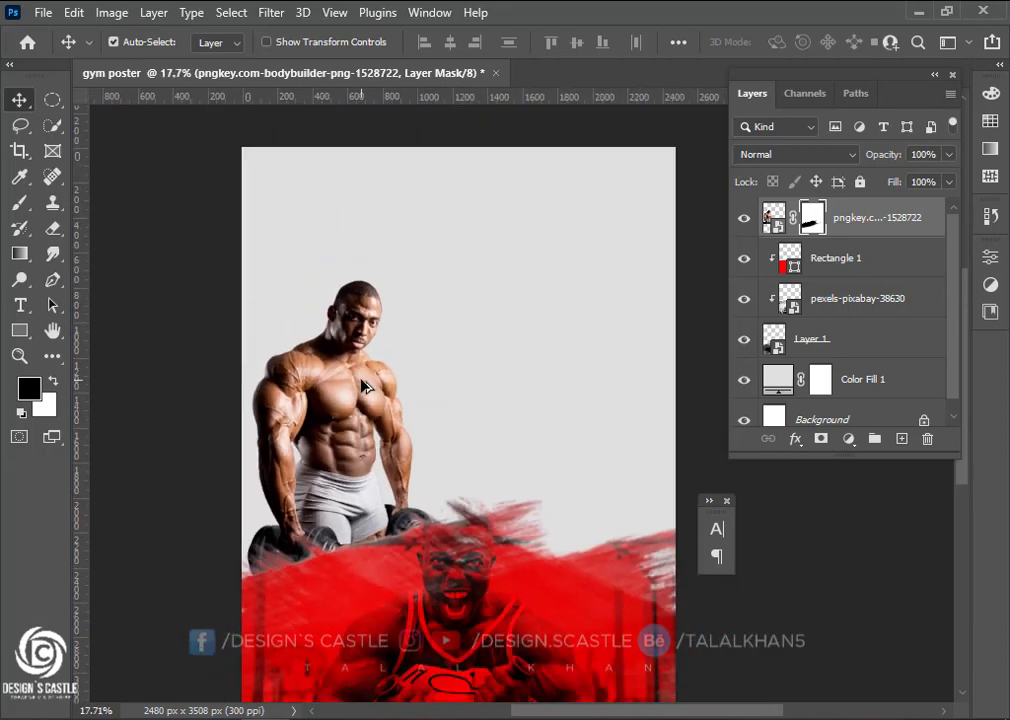
scroll(363, 383, down, 1)
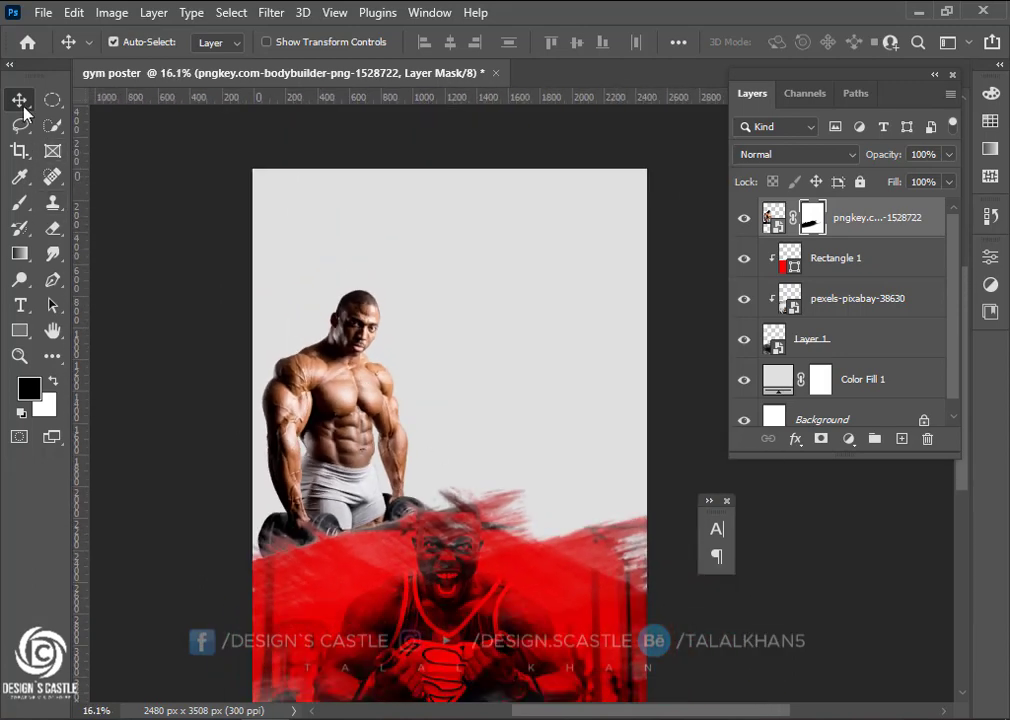
Add a new layer and choose a much larger smooth-stroke camisado paint brush
click(901, 439)
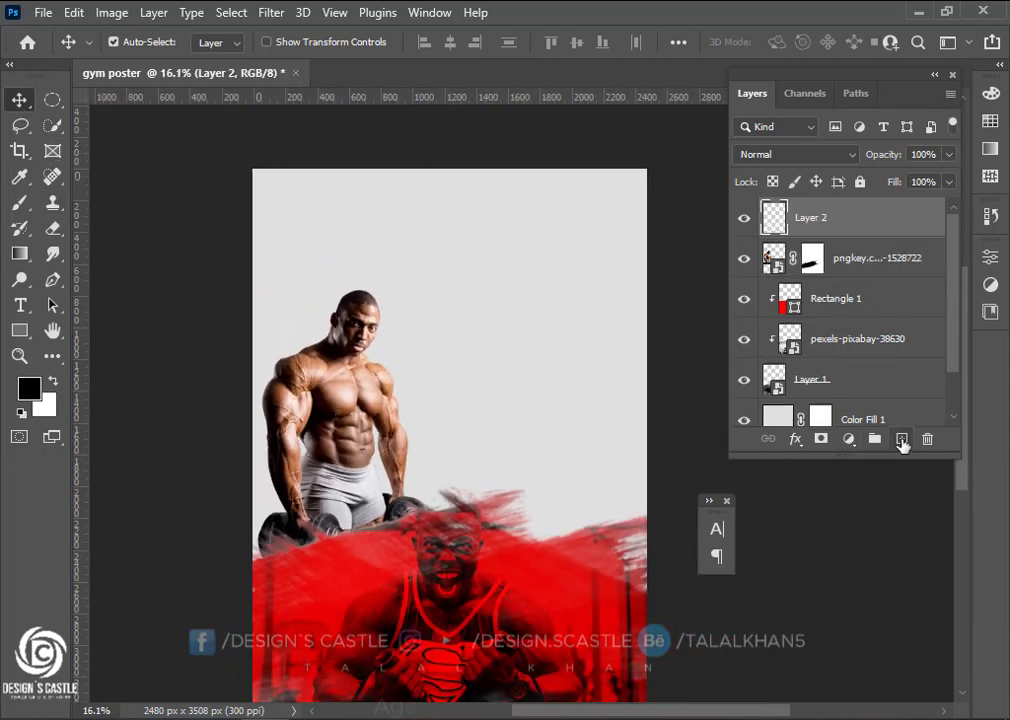
click(19, 202)
click(124, 42)
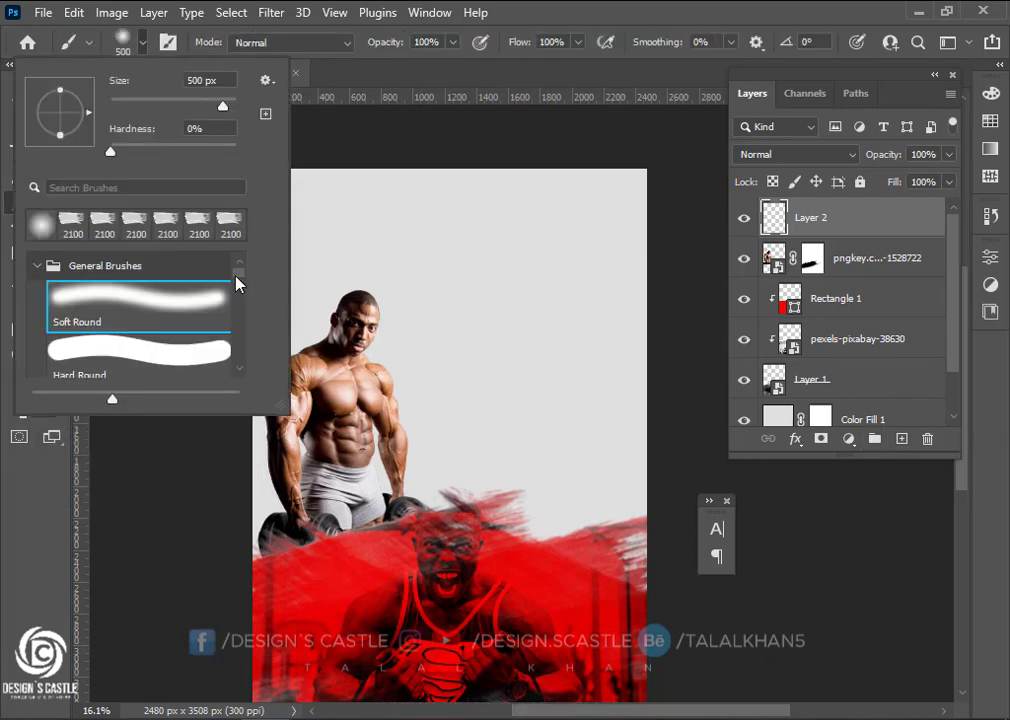
drag(236, 277, 236, 288)
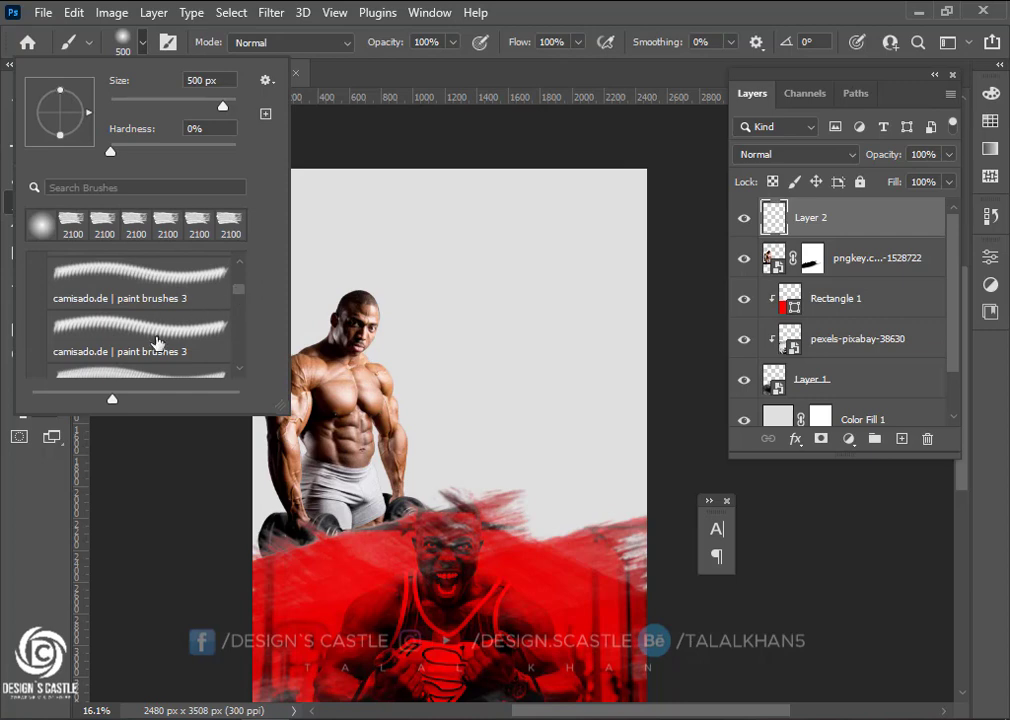
click(130, 272)
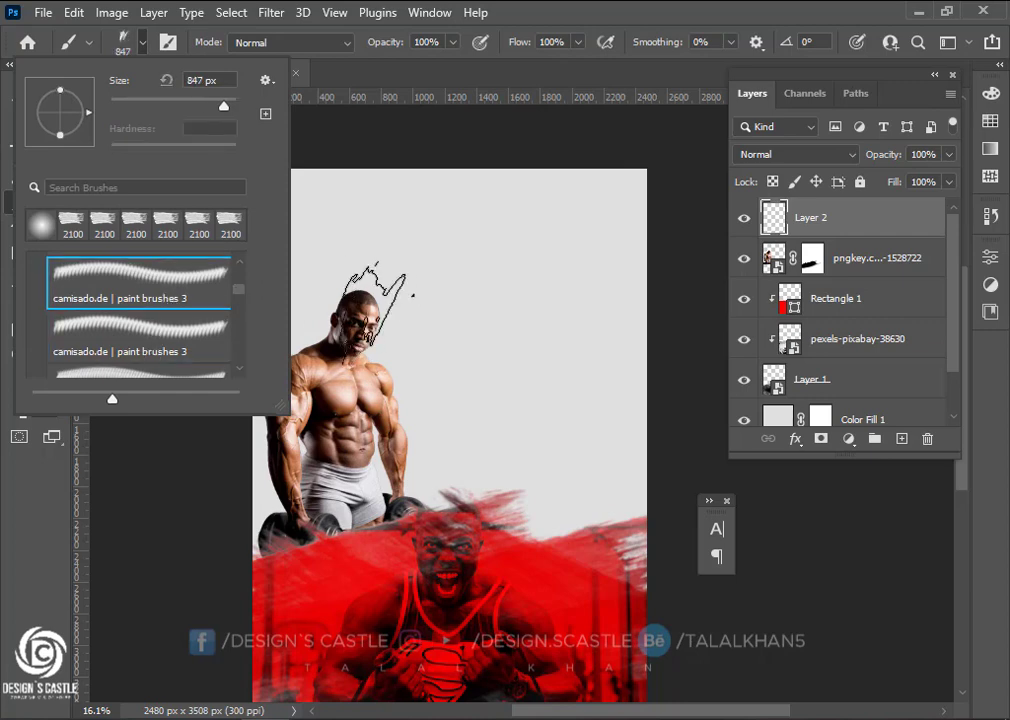
click(172, 343)
scroll(155, 298, up, 5)
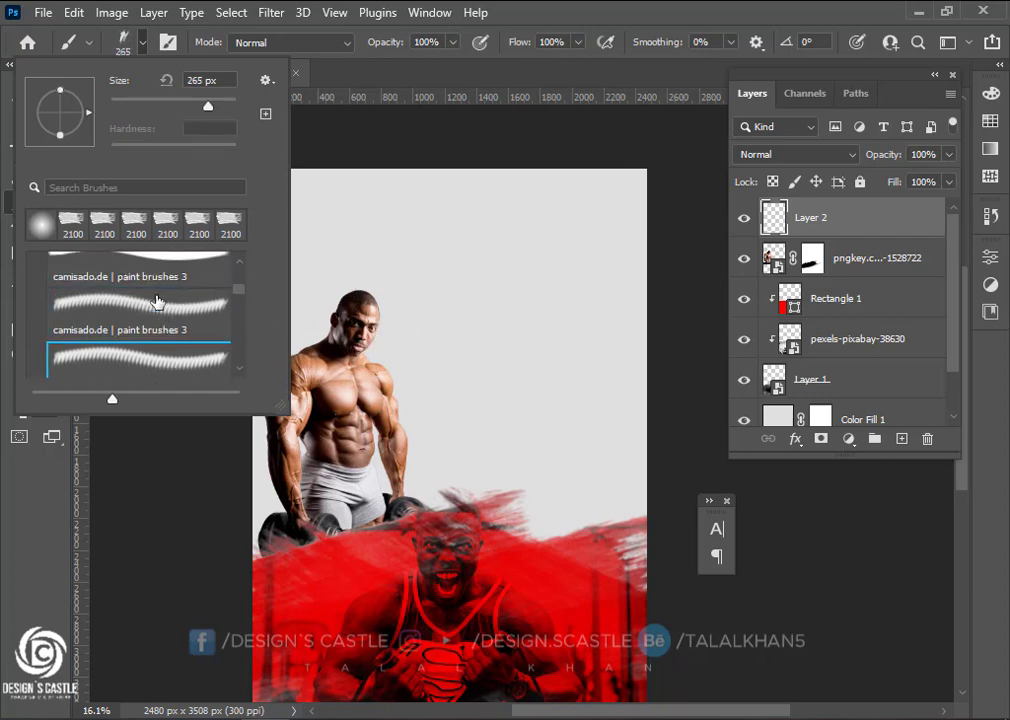
click(155, 295)
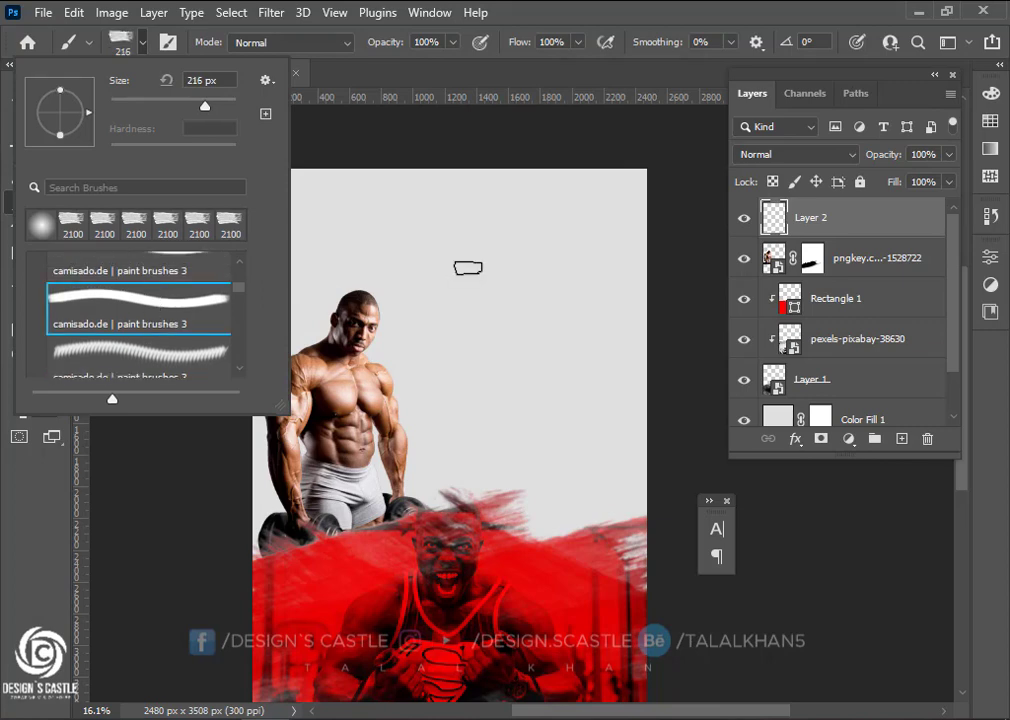
scroll(181, 332, up, 1)
scroll(181, 332, up, 3)
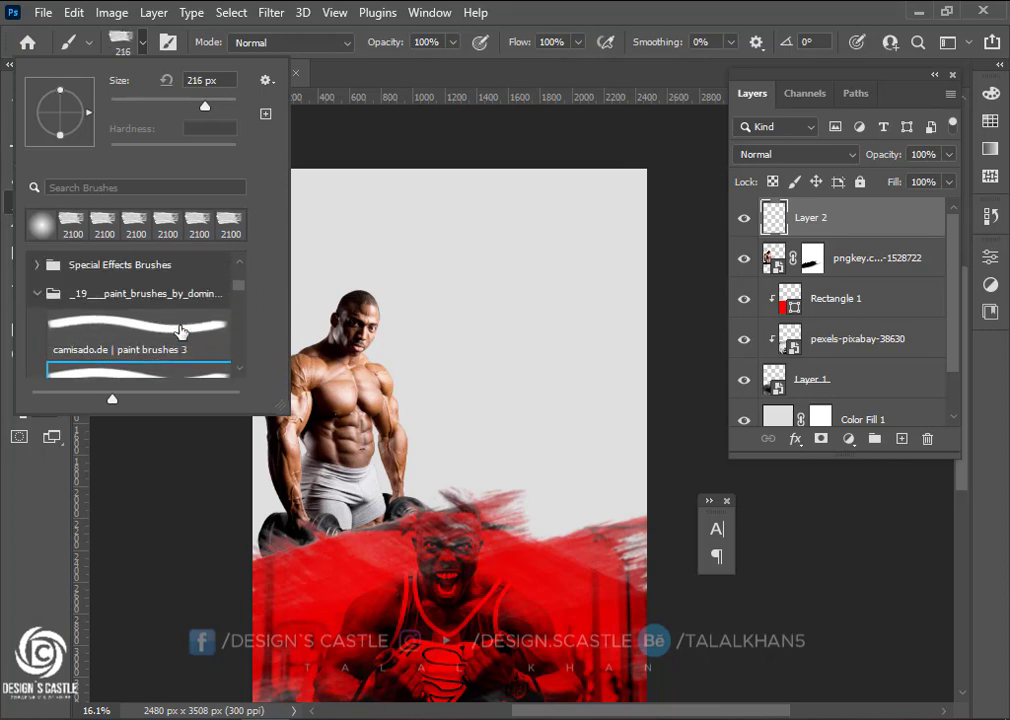
scroll(181, 332, down, 2)
drag(209, 105, 222, 105)
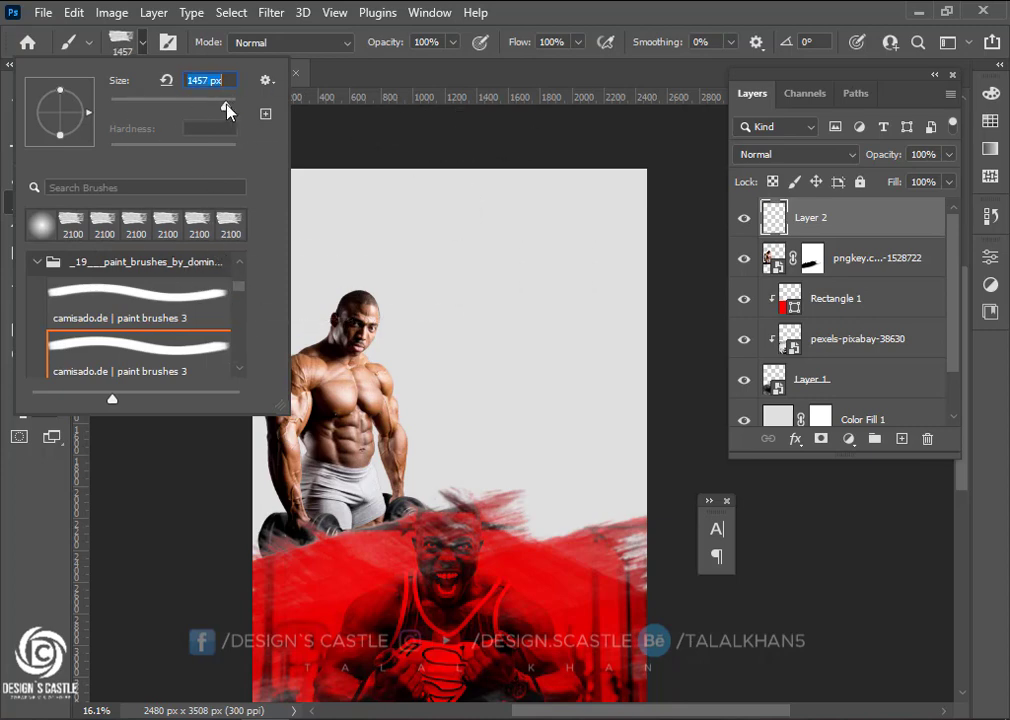
Rotate the brush to about -94° and stamp two black strokes at the top right
click(463, 163)
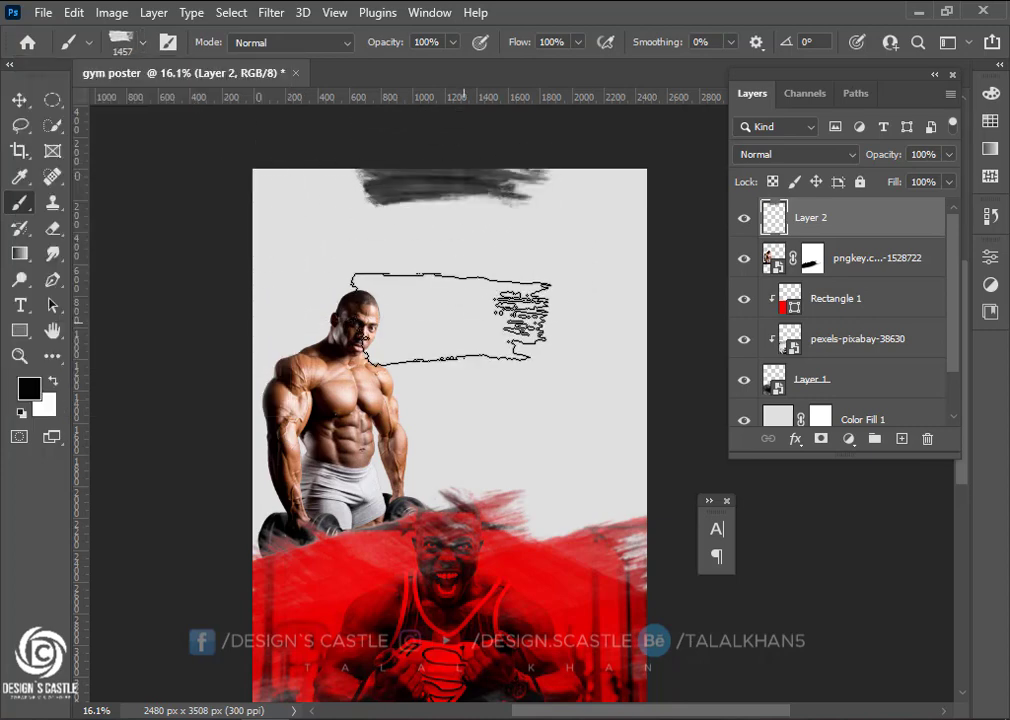
scroll(450, 316, up, 2)
key(ctrl+z)
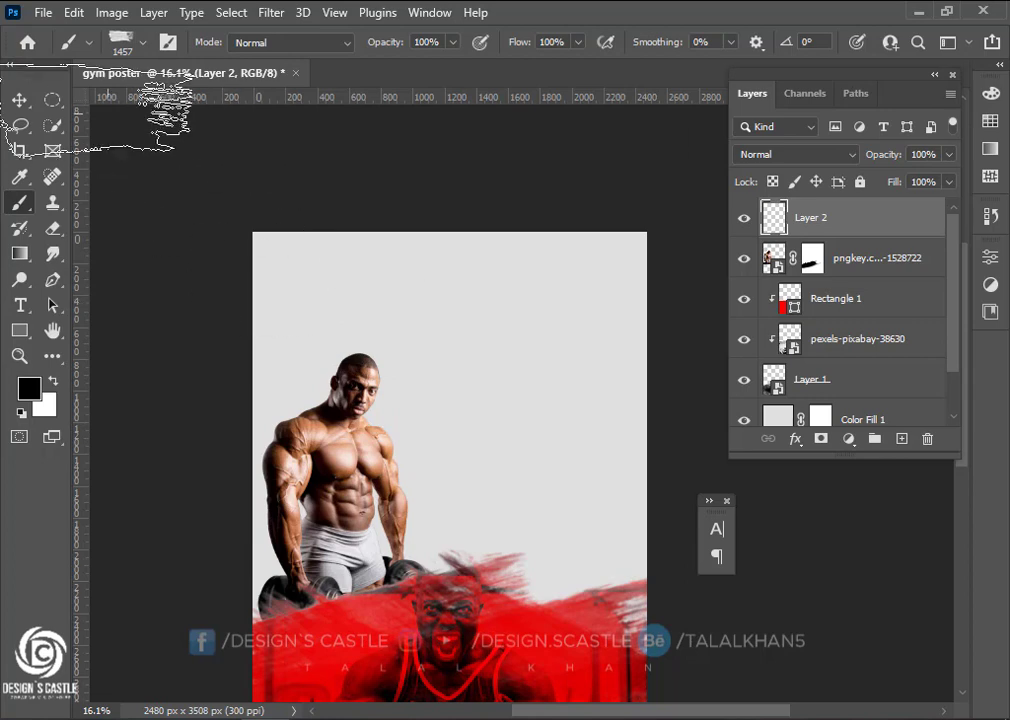
click(143, 46)
drag(90, 100, 82, 89)
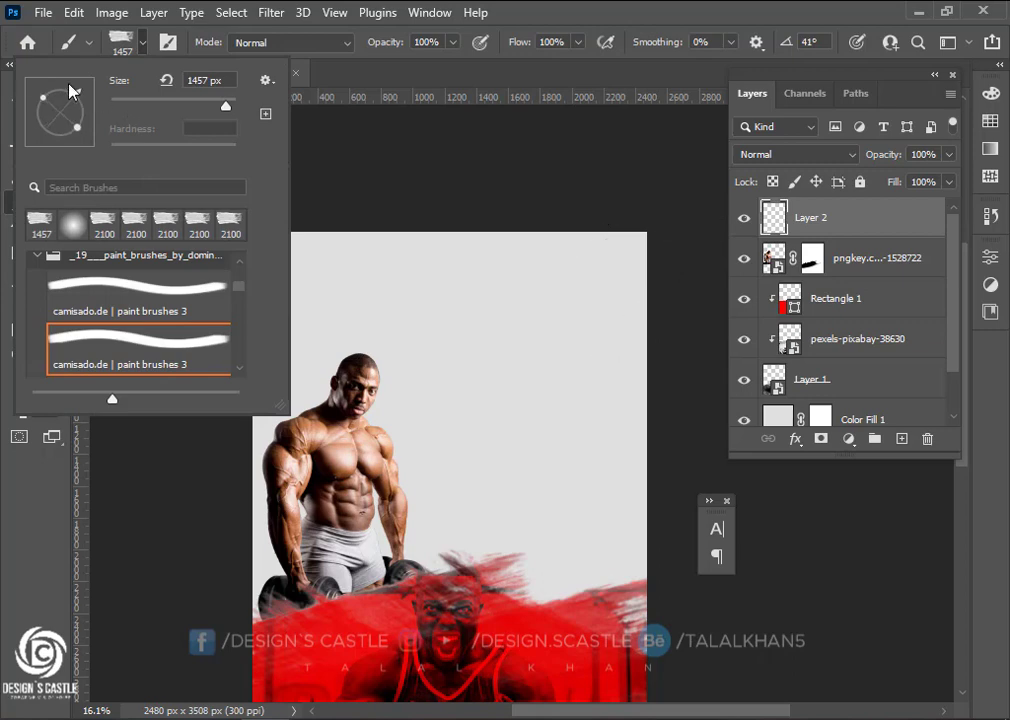
drag(54, 241, 53, 242)
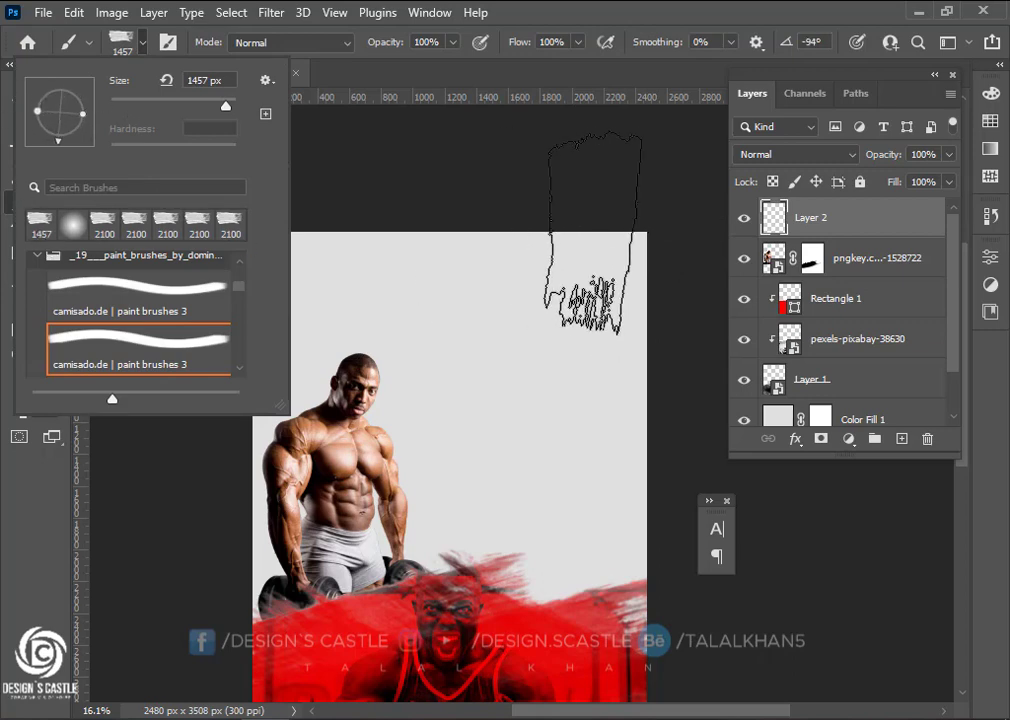
click(590, 236)
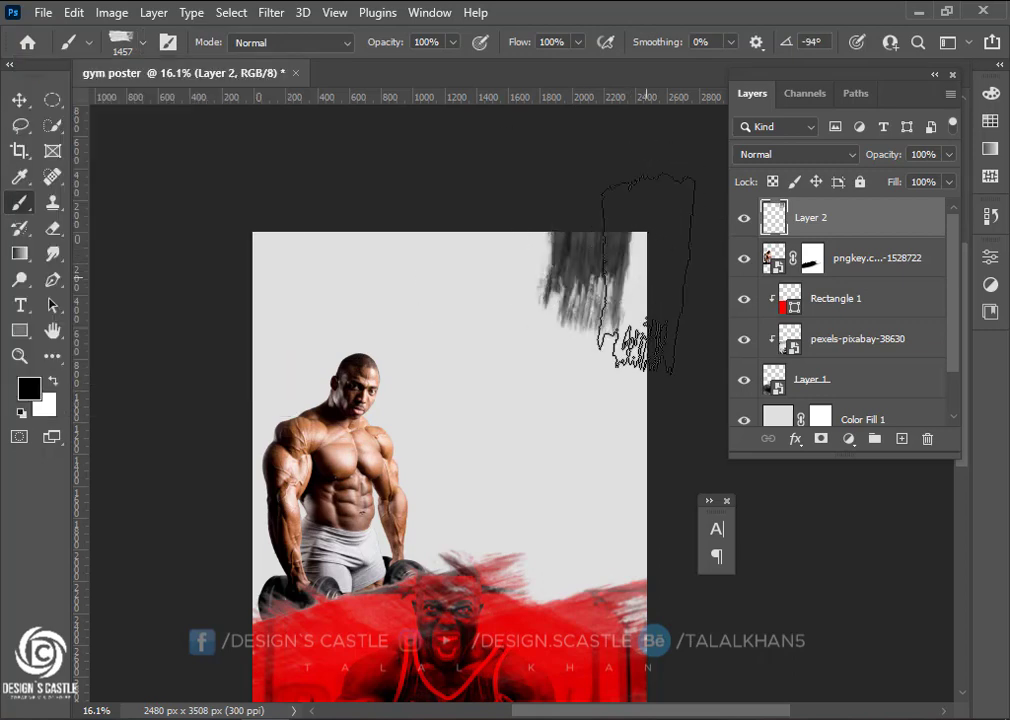
click(522, 255)
Paint black strokes across the top middle and top left of the poster
click(130, 43)
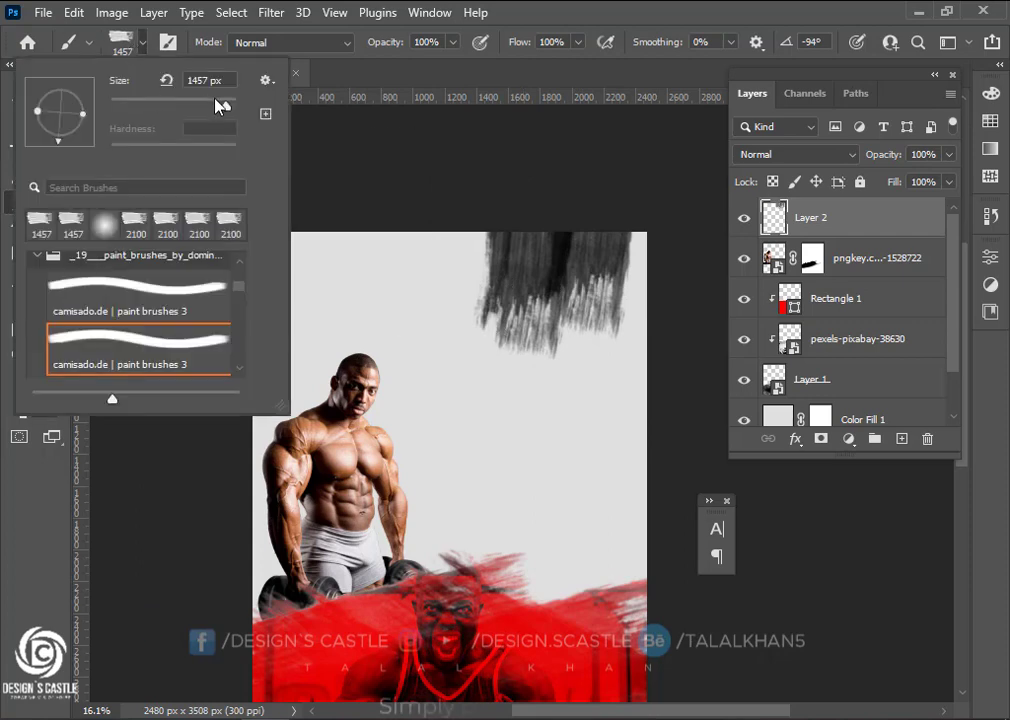
click(426, 282)
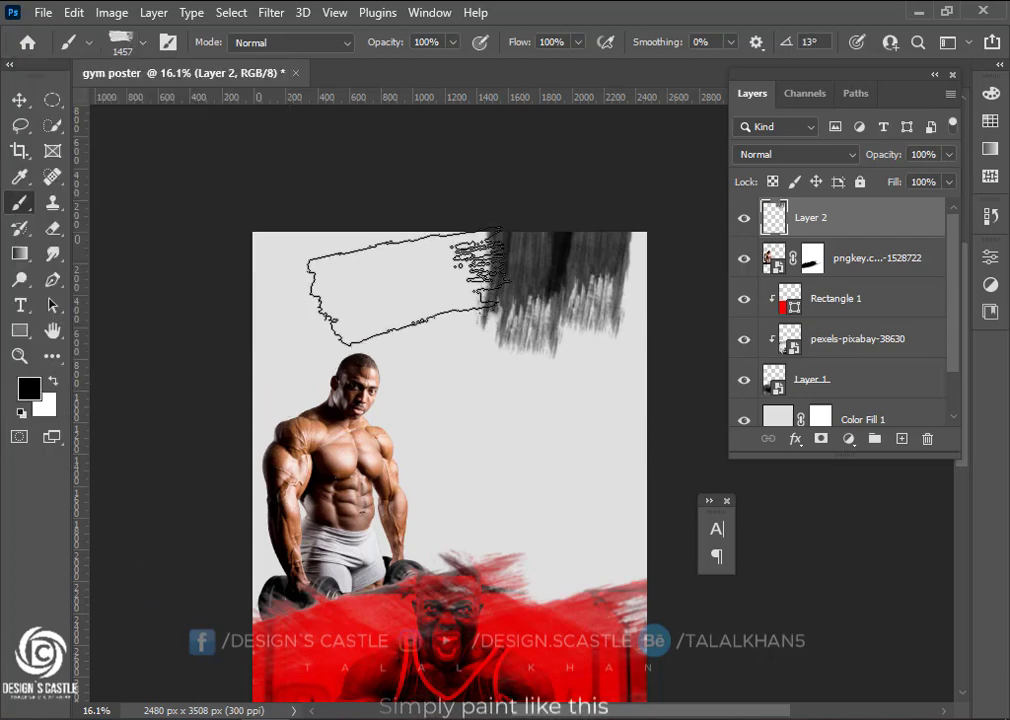
click(314, 273)
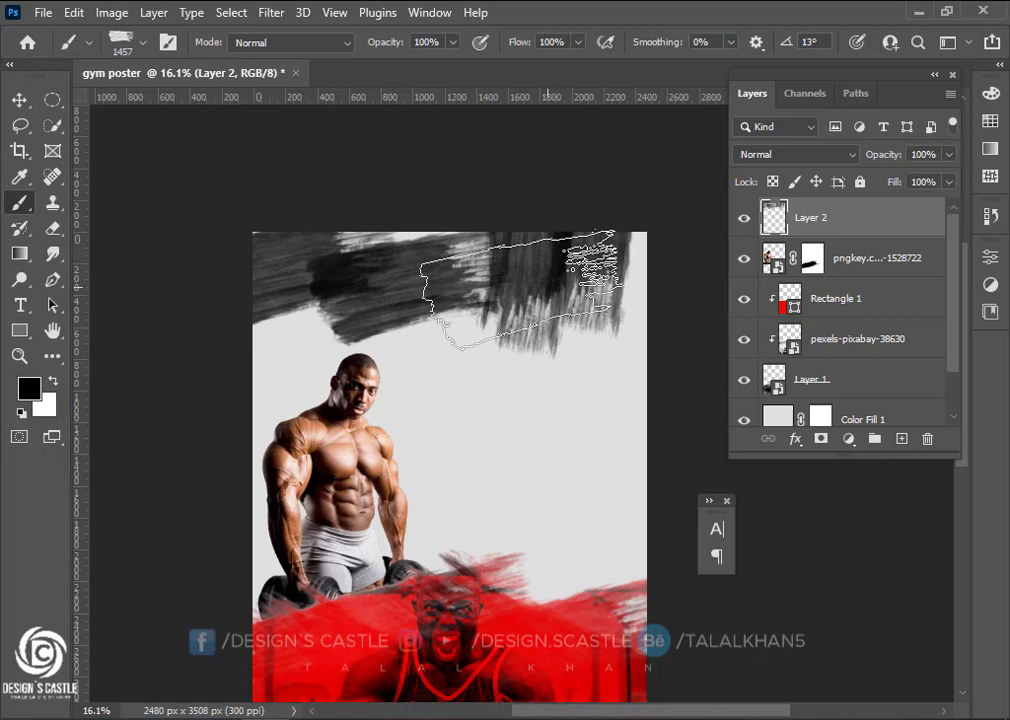
mouse_move(441, 265)
mouse_down()
mouse_move(350, 252)
mouse_move(395, 253)
mouse_up()
key(ctrl+z)
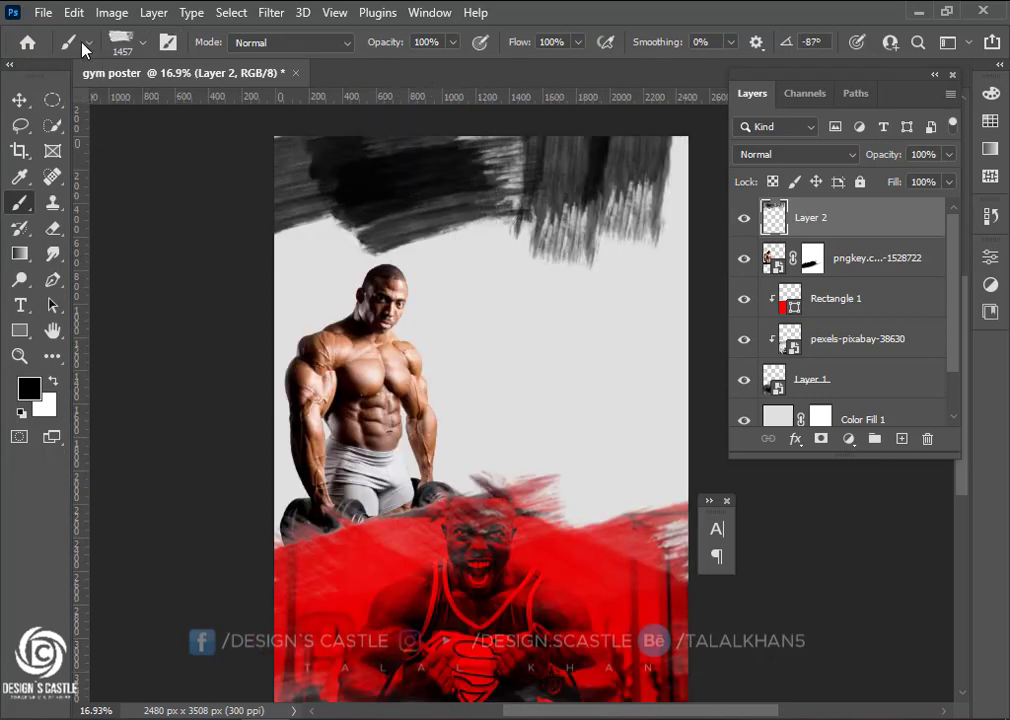
Rotate the brush to 17° and fill the upper left, middle and right with dark strokes
click(143, 42)
click(87, 106)
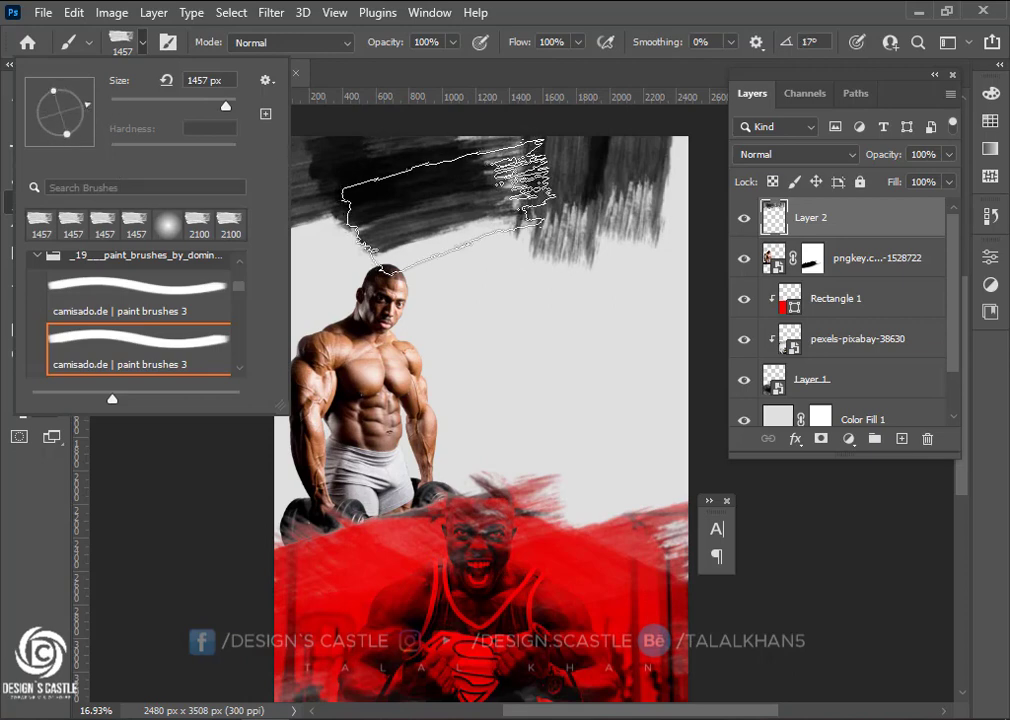
click(447, 207)
click(643, 183)
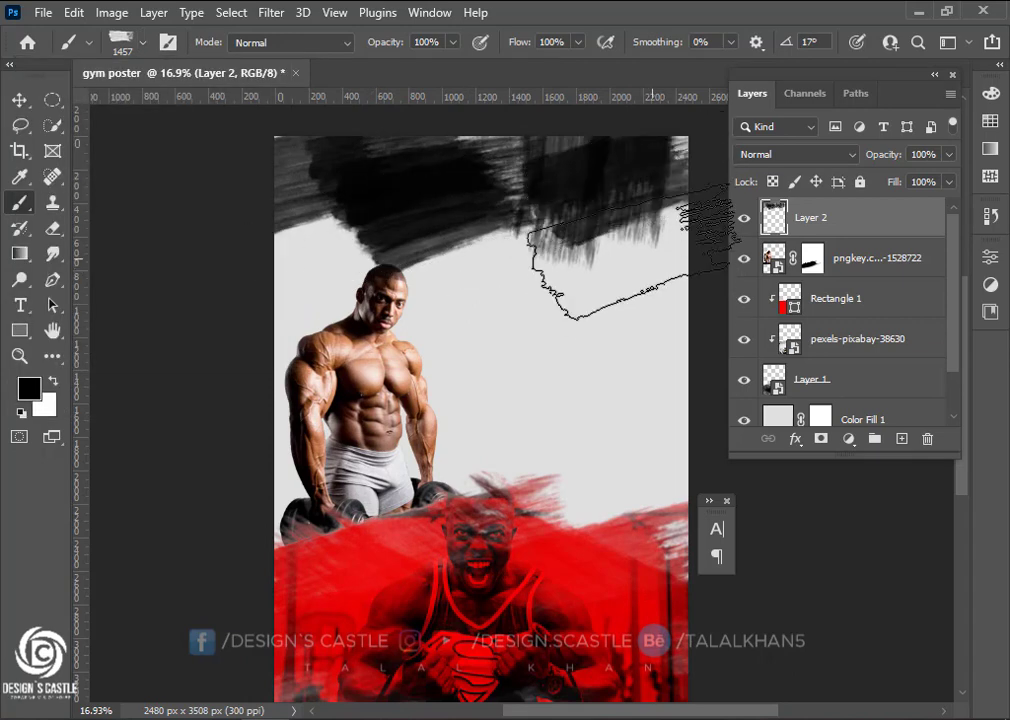
click(643, 217)
click(574, 193)
key(ctrl+z)
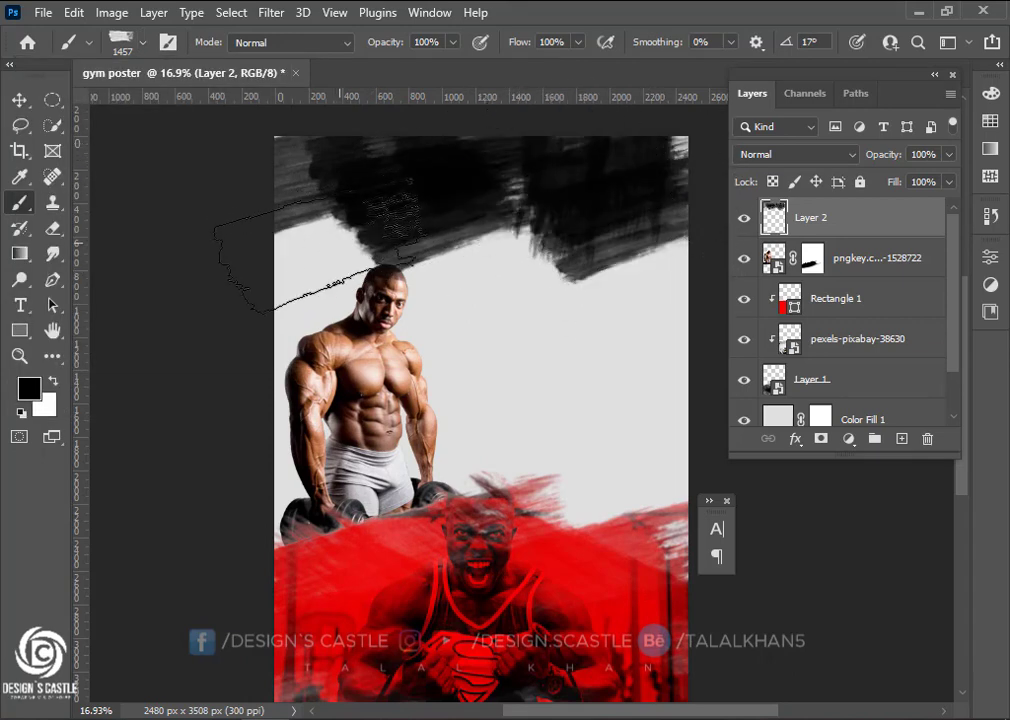
click(340, 238)
click(574, 199)
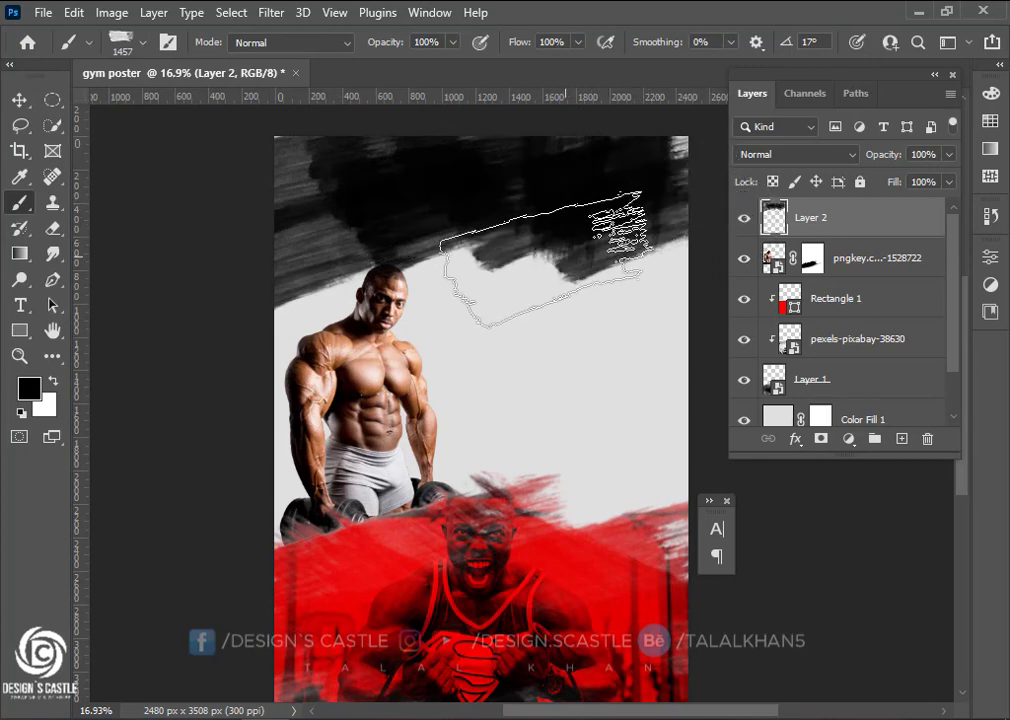
Rotate the brush tip to a new angle in the brush settings
click(145, 43)
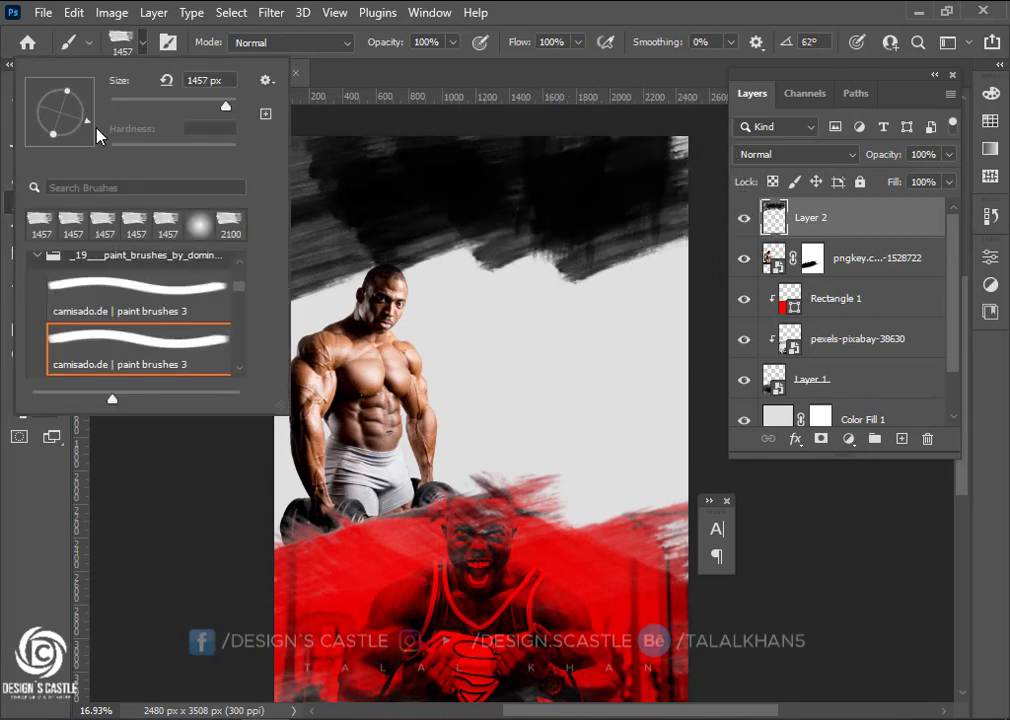
drag(97, 131, 62, 150)
key(Return)
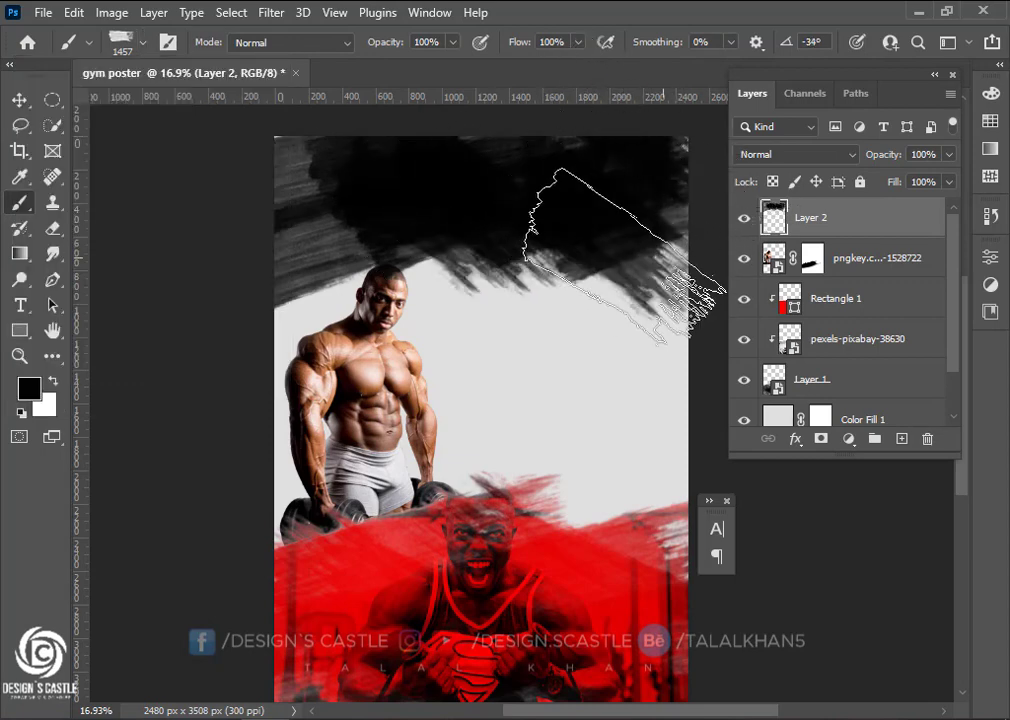
click(21, 101)
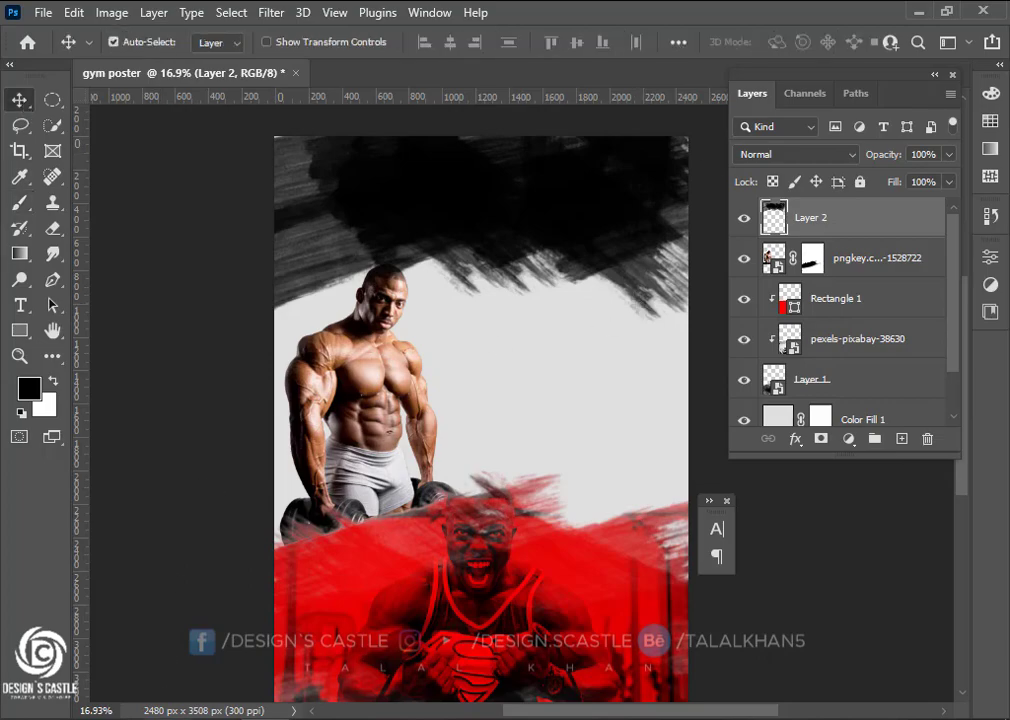
Place the pexels-the-lazy-artist-gallery-2247179 photo, clip it to Layer 2, and move it down
click(227, 712)
mouse_move(520, 177)
mouse_down()
mouse_move(417, 609)
mouse_move(250, 690)
mouse_move(458, 412)
mouse_move(450, 402)
mouse_move(495, 215)
mouse_move(524, 199)
mouse_up()
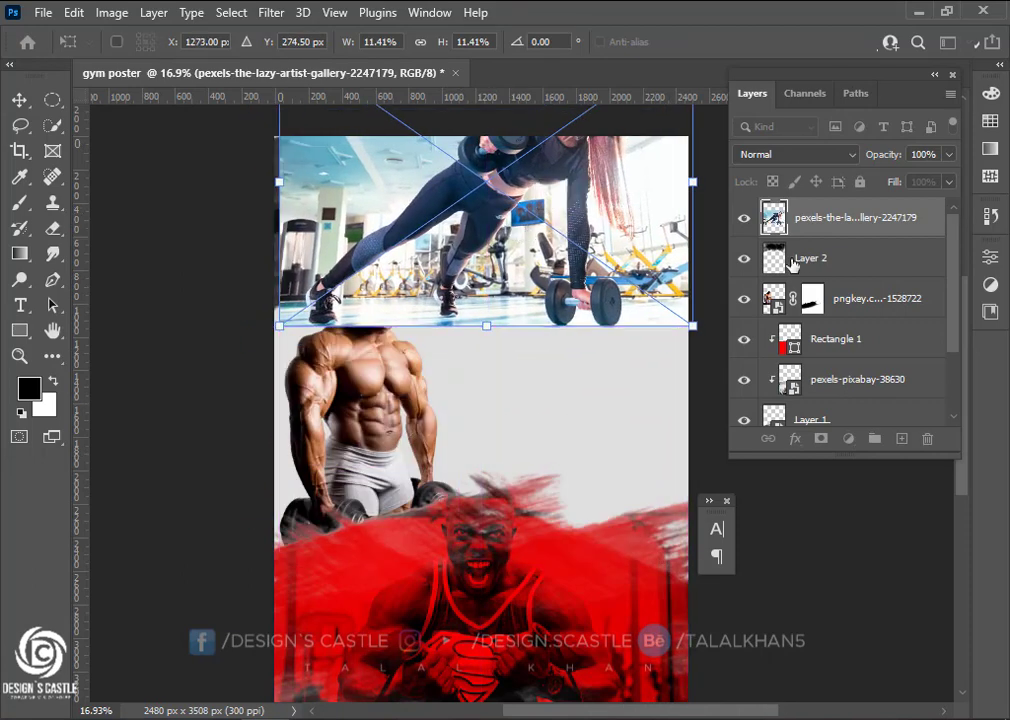
alt+click(820, 235)
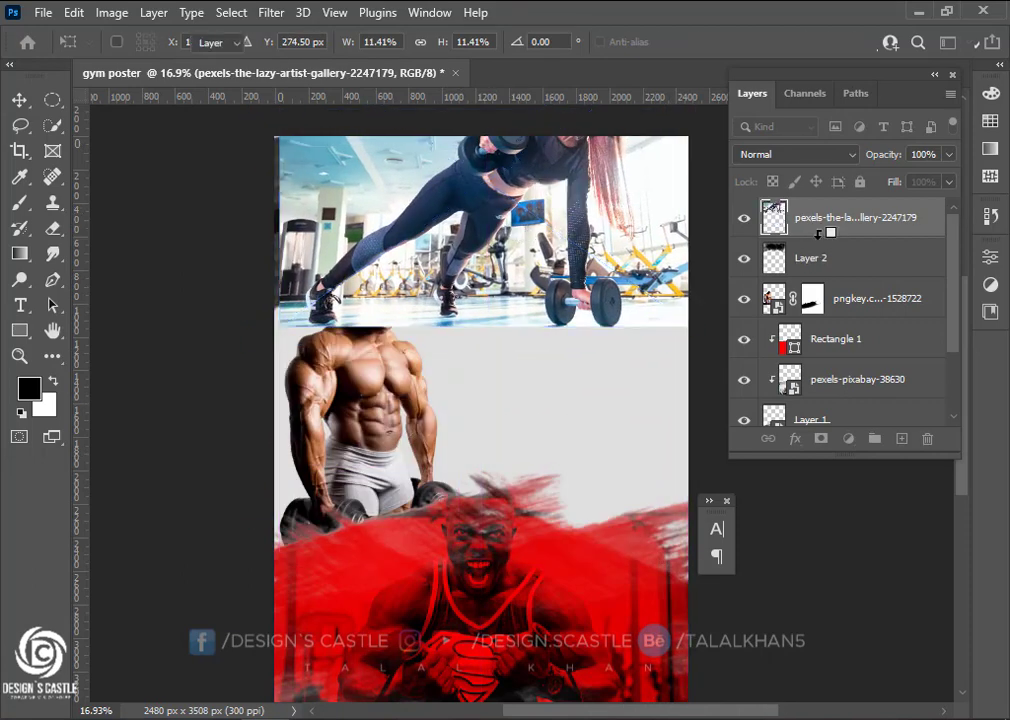
scroll(554, 243, up, 1)
drag(517, 224, 500, 286)
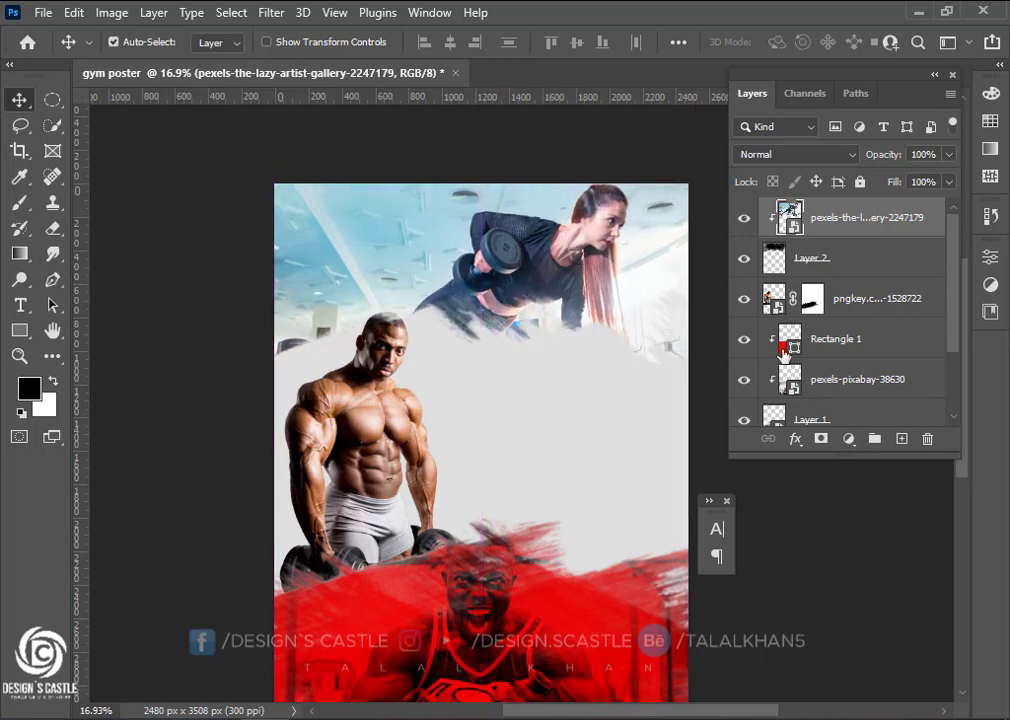
click(876, 350)
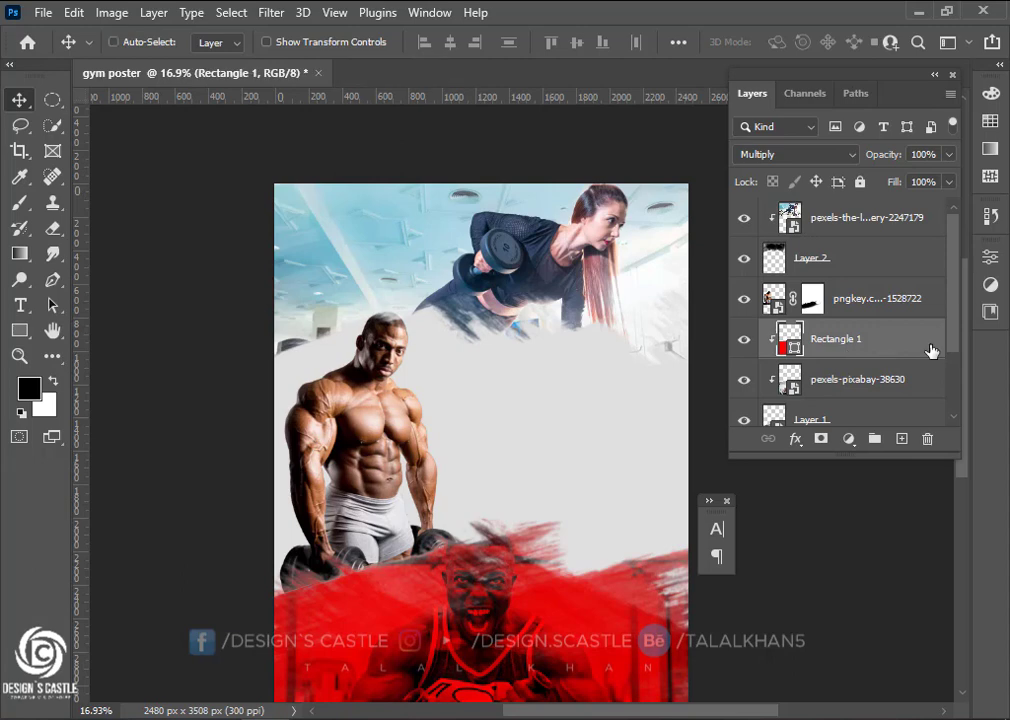
Duplicate Rectangle 1 above the gym photo, set it to Multiply, and clip it to the photo
key(ctrl+j)
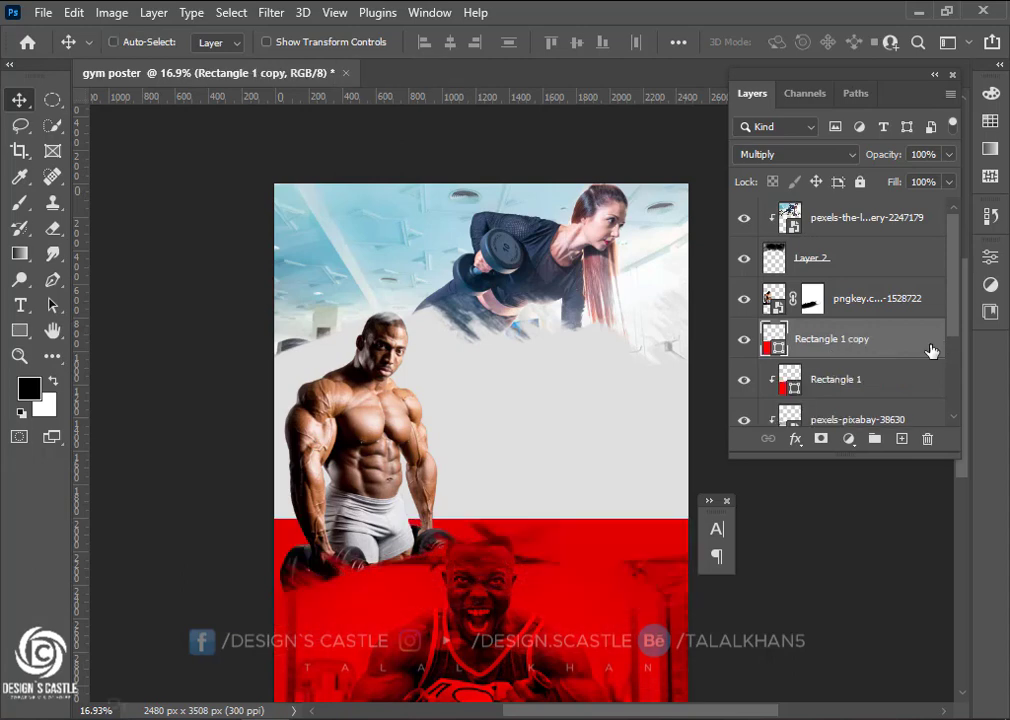
scroll(459, 585, down, 1)
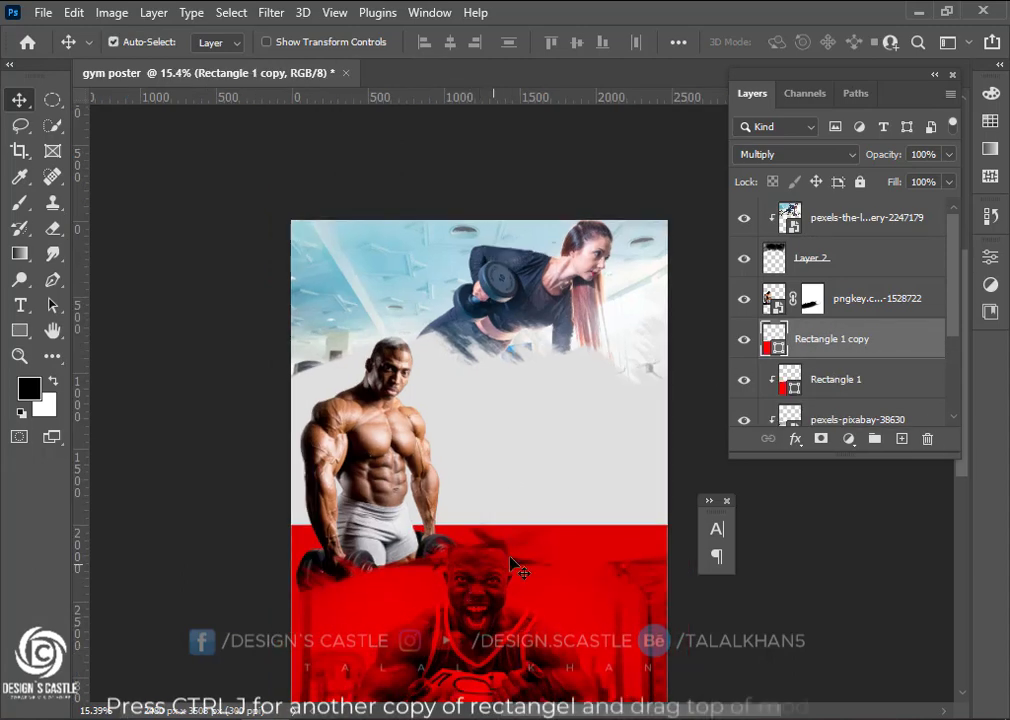
drag(566, 562, 577, 192)
drag(915, 323, 876, 214)
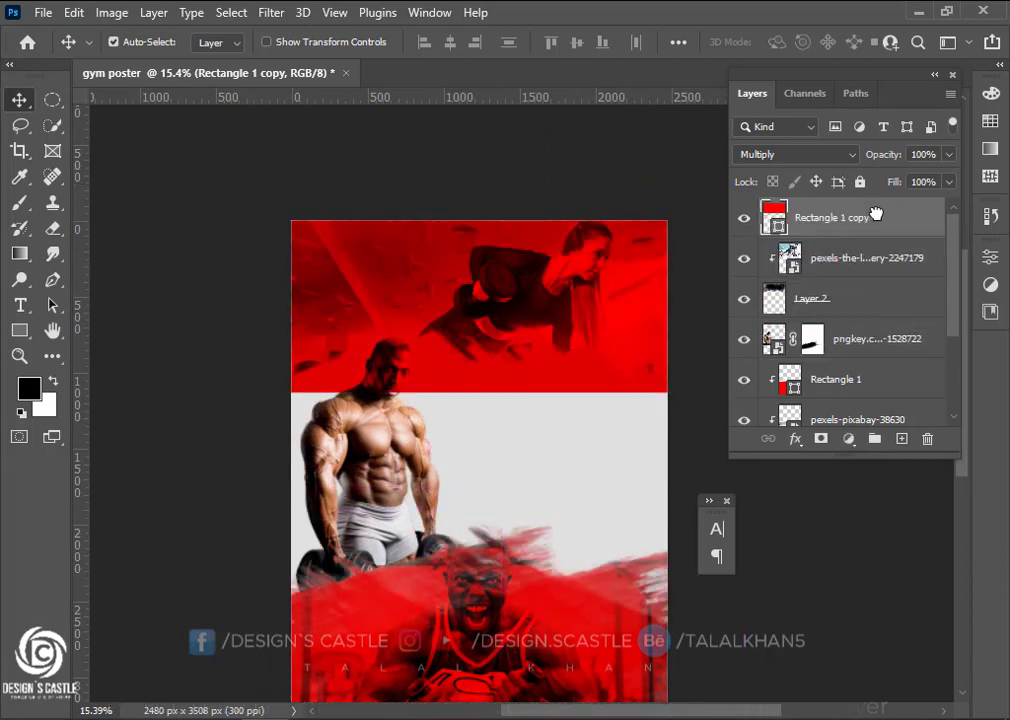
click(790, 155)
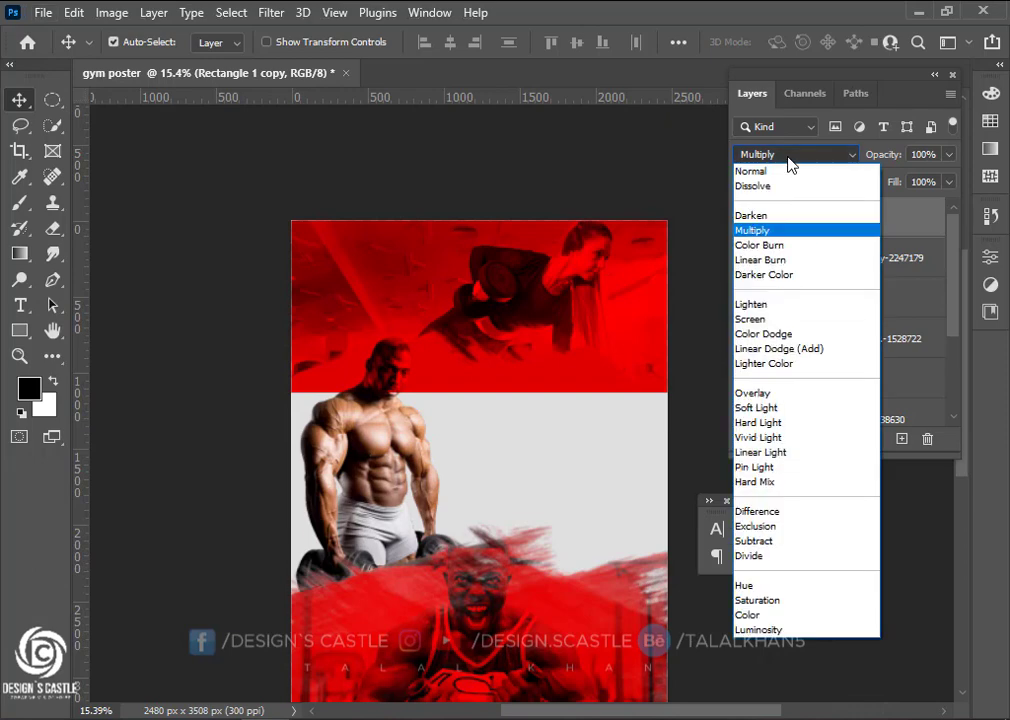
click(788, 156)
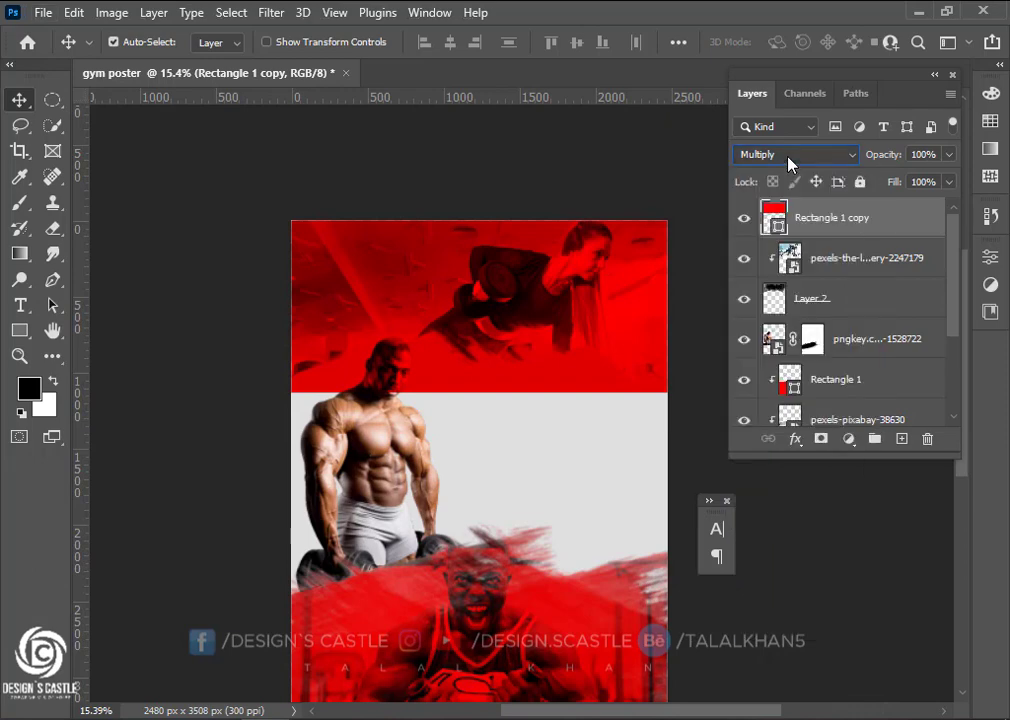
alt+click(815, 234)
mouse_move(841, 224)
mouse_down()
mouse_move(843, 278)
mouse_move(818, 235)
mouse_up()
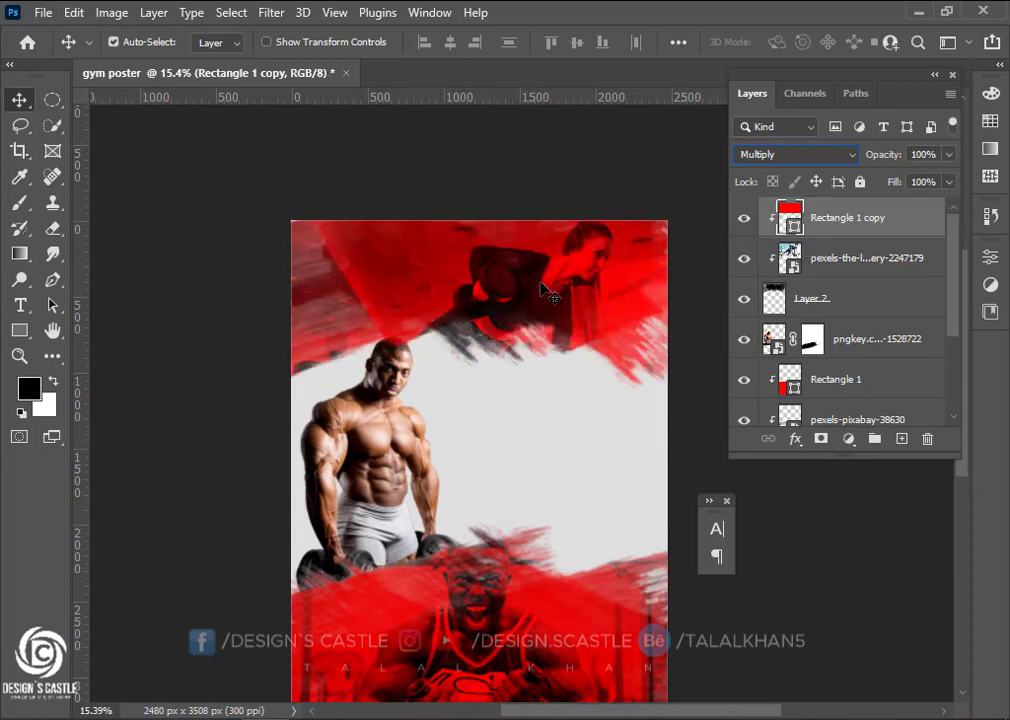
Enlarge the red copy to about 112% and nudge the gym photo slightly higher
key(ctrl+t)
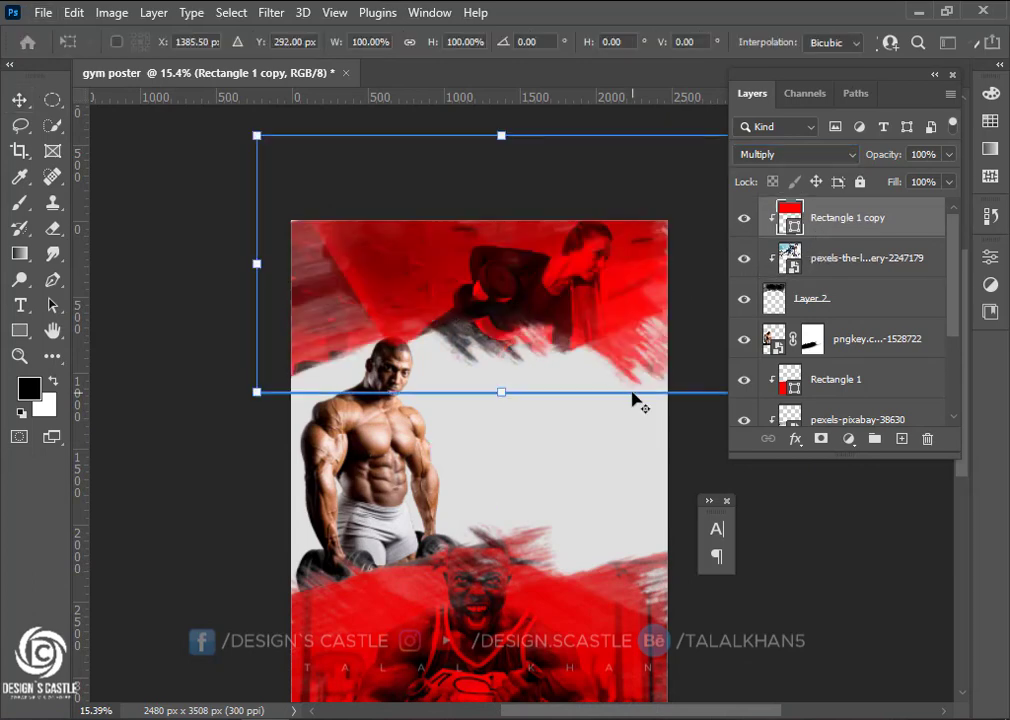
scroll(468, 442, right, 3)
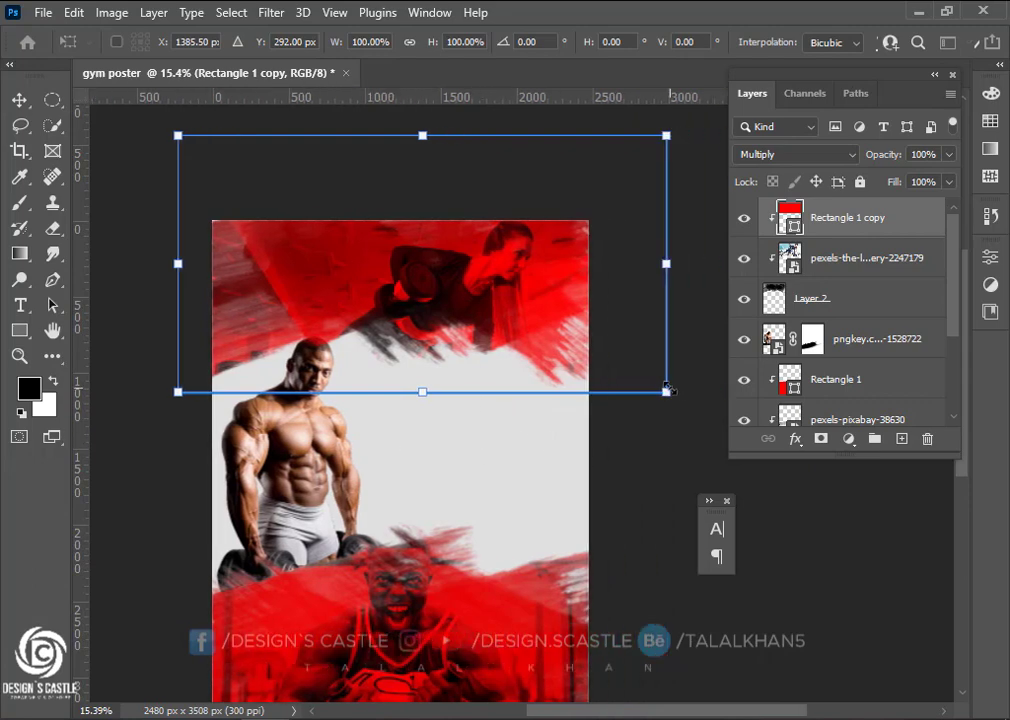
drag(667, 389, 696, 408)
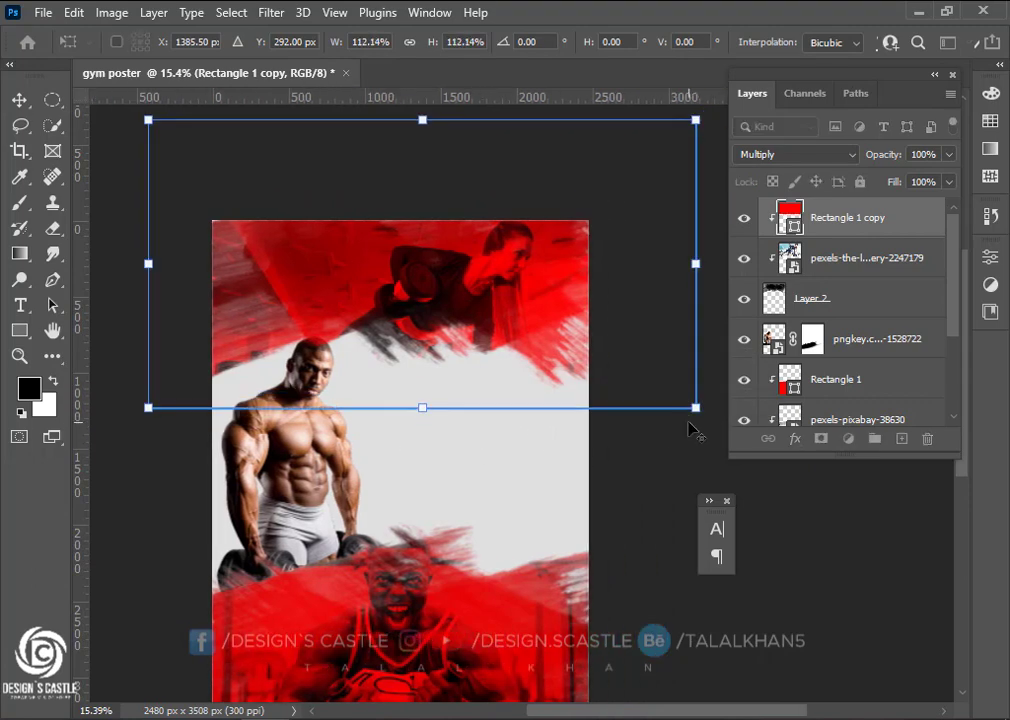
click(19, 100)
scroll(322, 340, down, 2)
scroll(380, 345, up, 3)
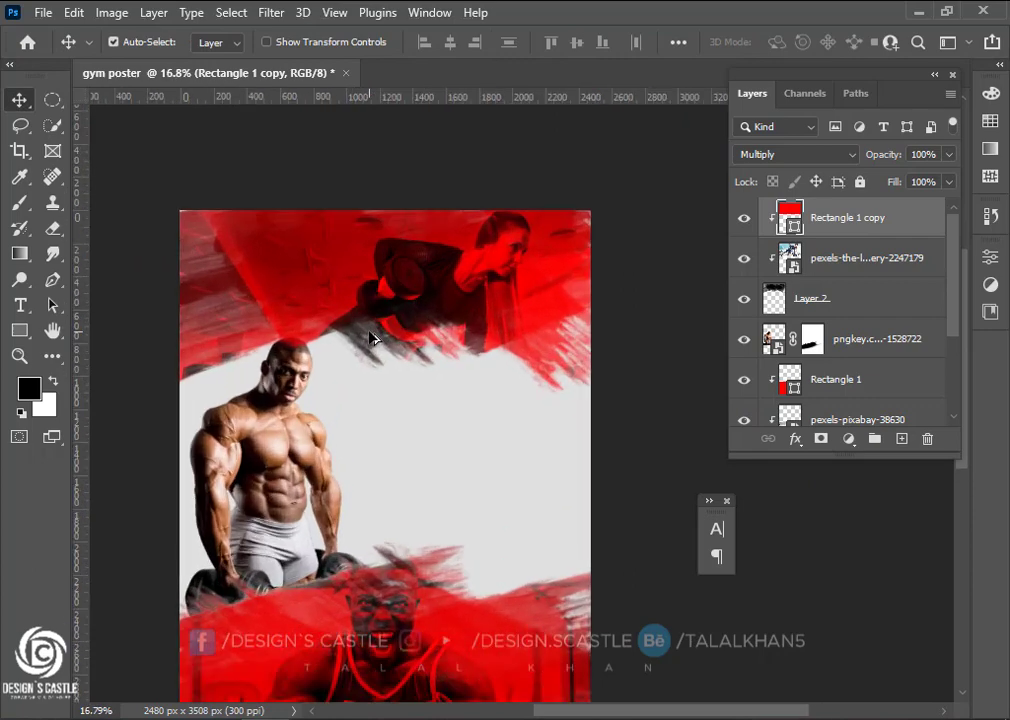
click(868, 260)
key(ctrl+t)
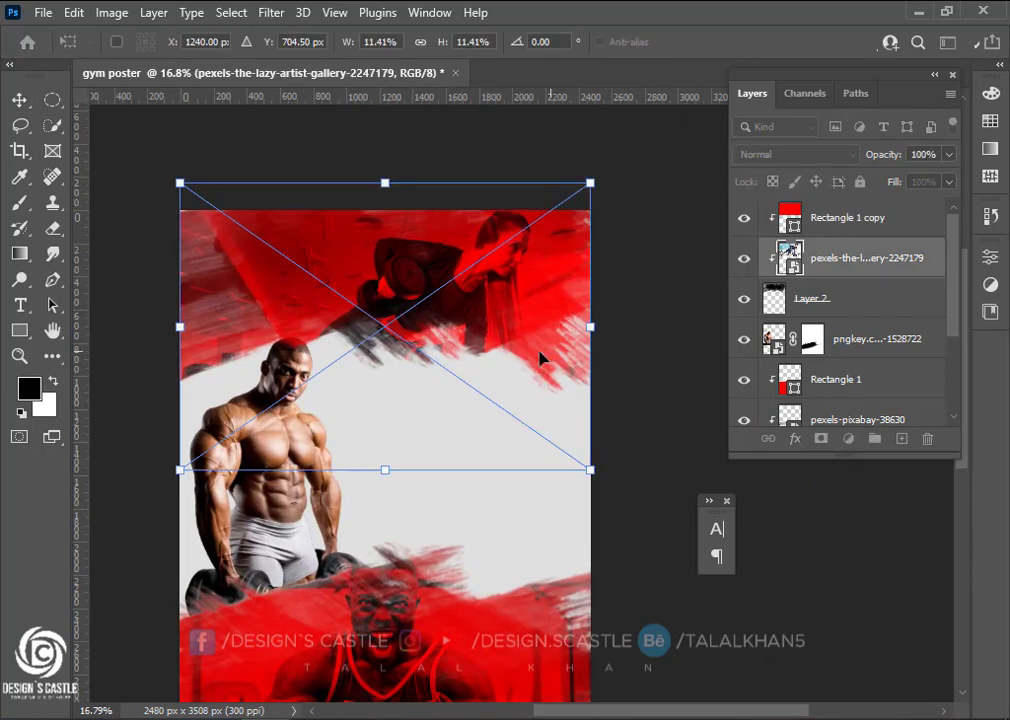
mouse_move(480, 325)
mouse_down()
mouse_move(479, 303)
mouse_move(478, 324)
mouse_up()
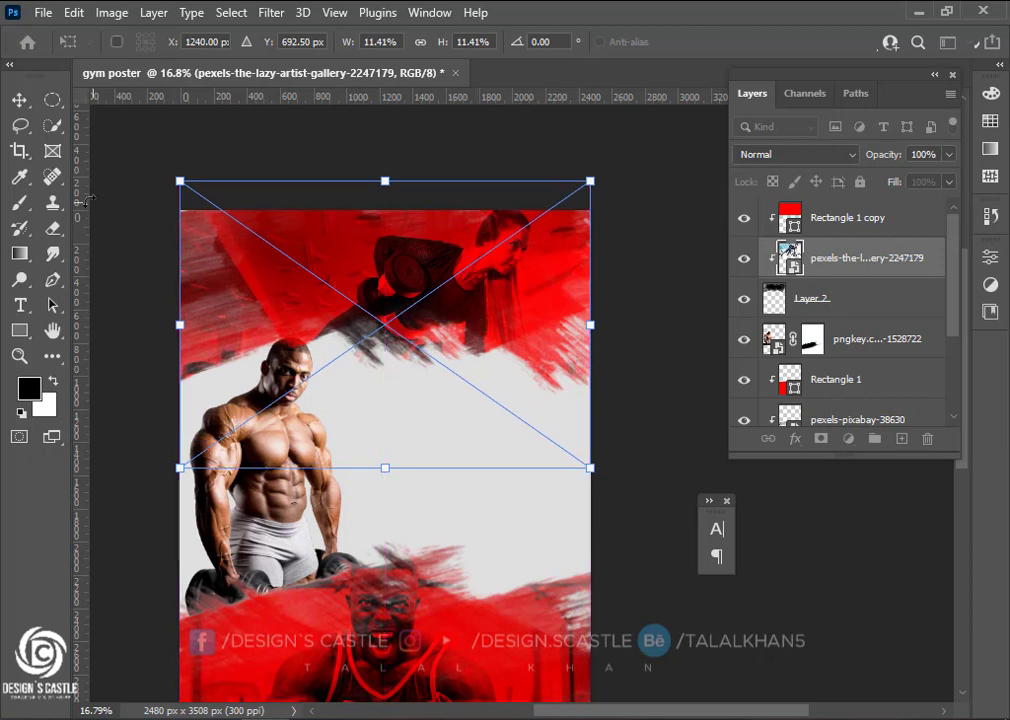
click(12, 103)
Move the bodybuilder PNG layer to the top of the layer stack
scroll(407, 343, down, 1)
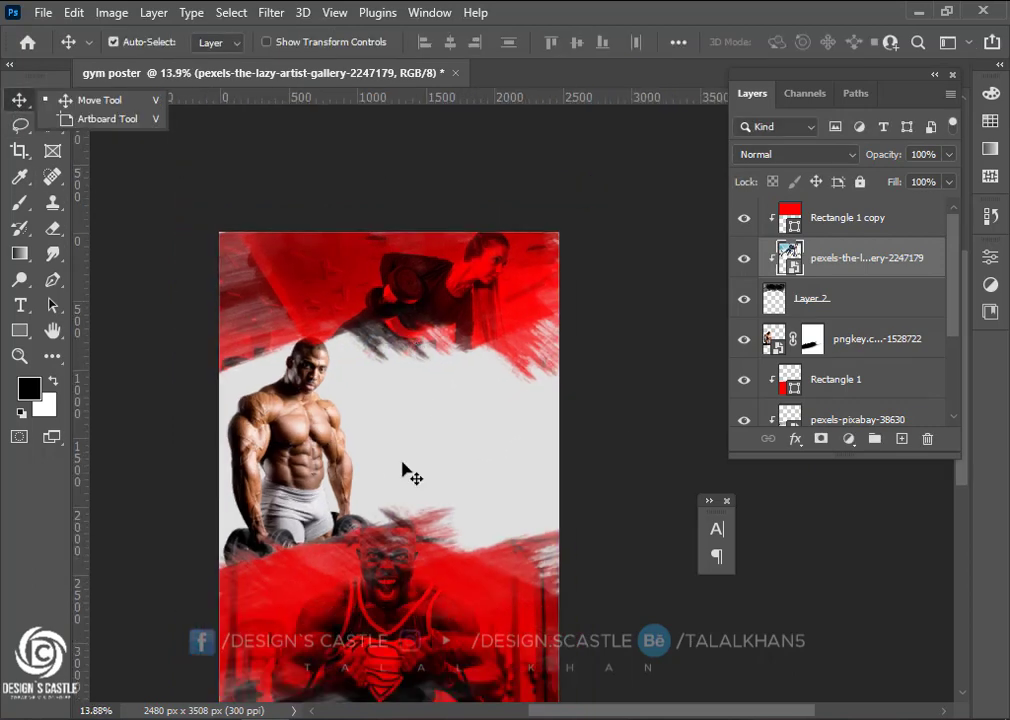
scroll(386, 510, left, 2)
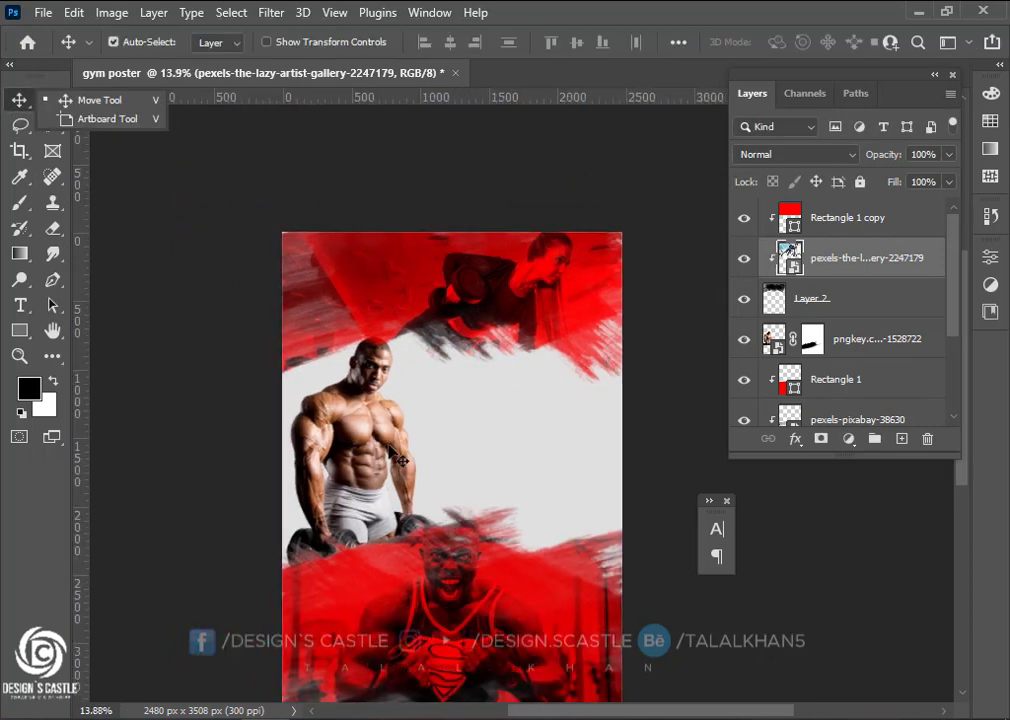
scroll(398, 459, down, 2)
drag(888, 345, 918, 212)
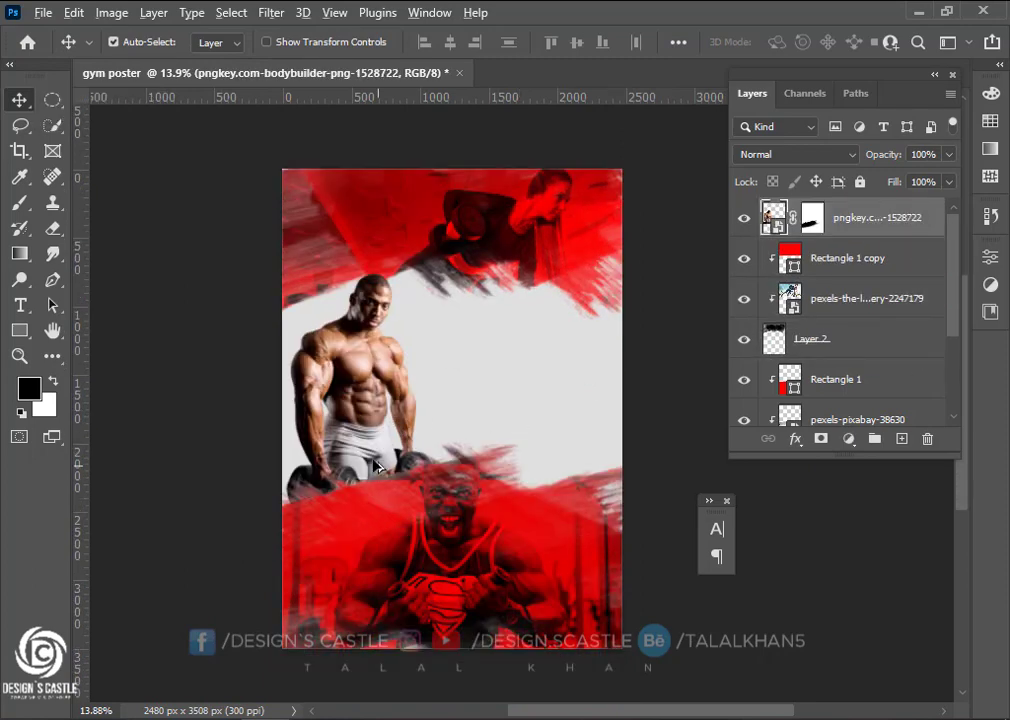
scroll(376, 466, up, 2)
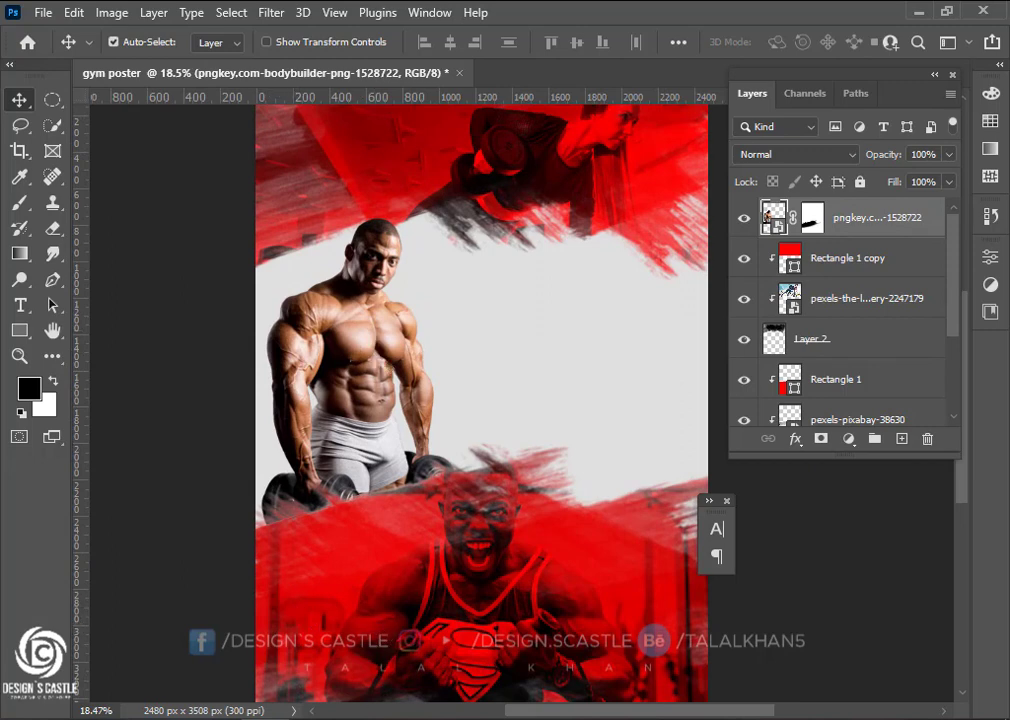
key(alt+Tab)
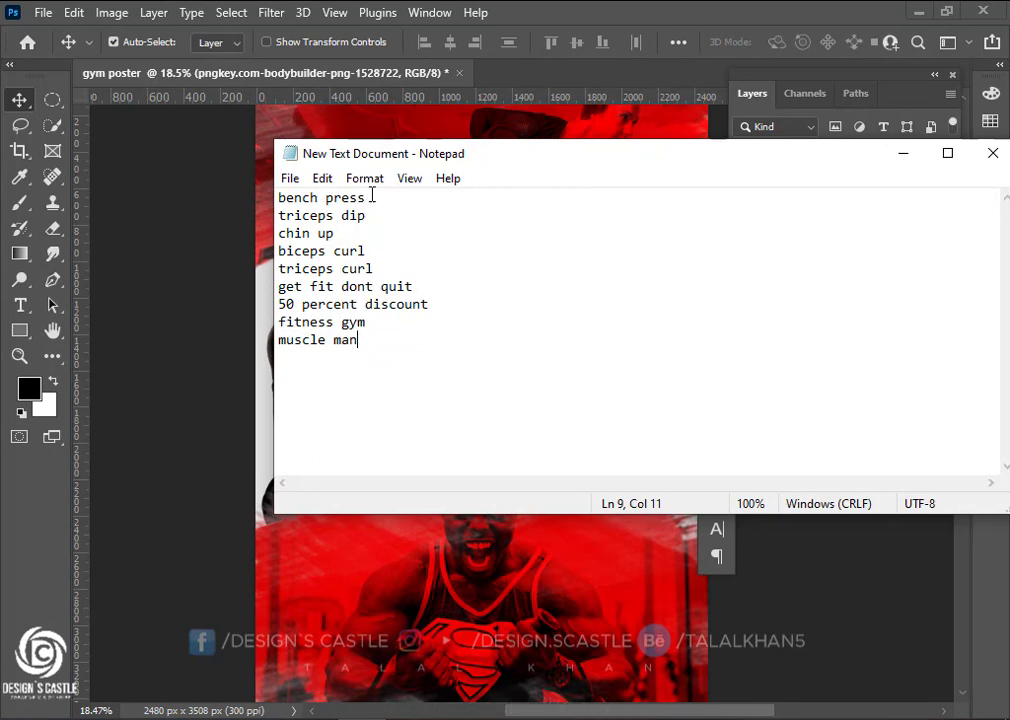
Select 'bench' in the Notepad word list, then minimize Notepad back to Photoshop
drag(303, 199, 446, 190)
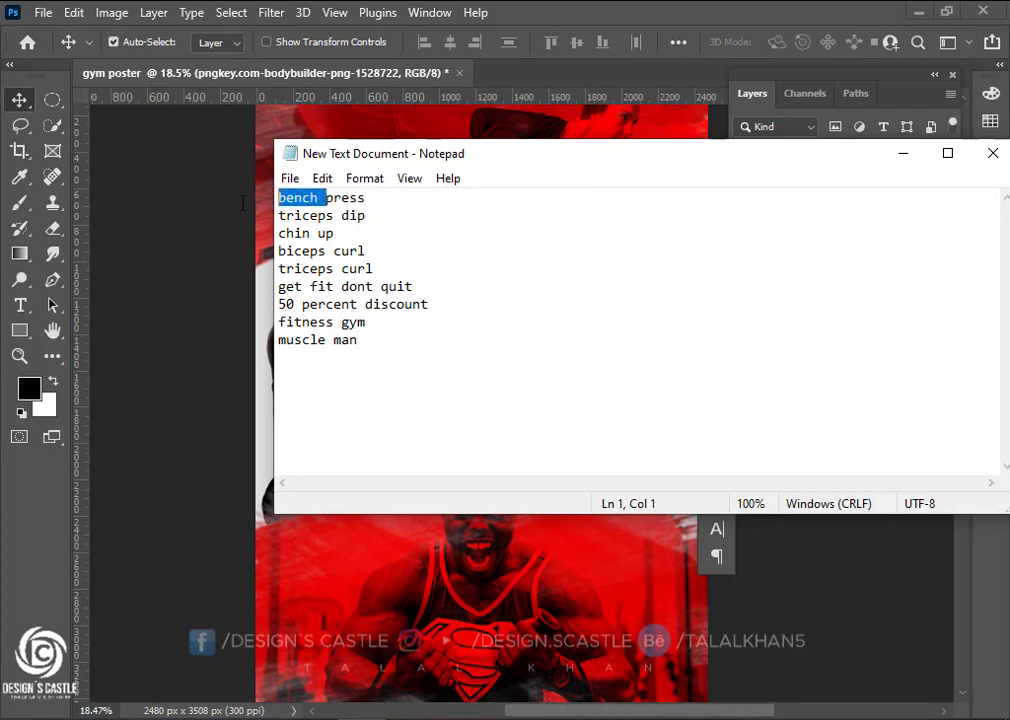
click(902, 156)
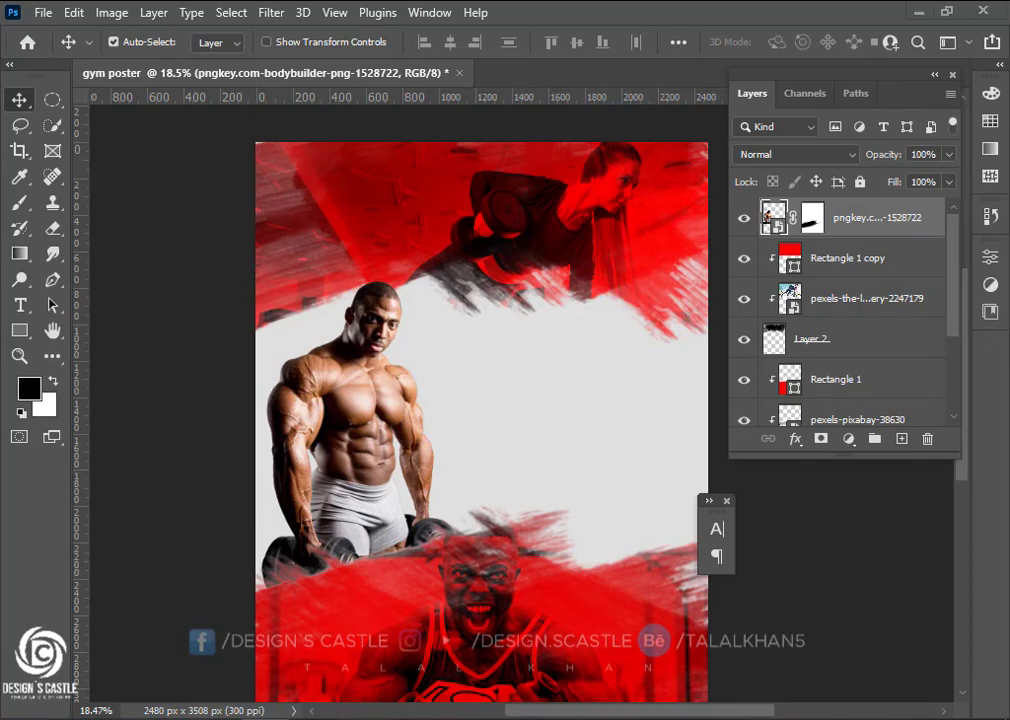
key(alt+Tab)
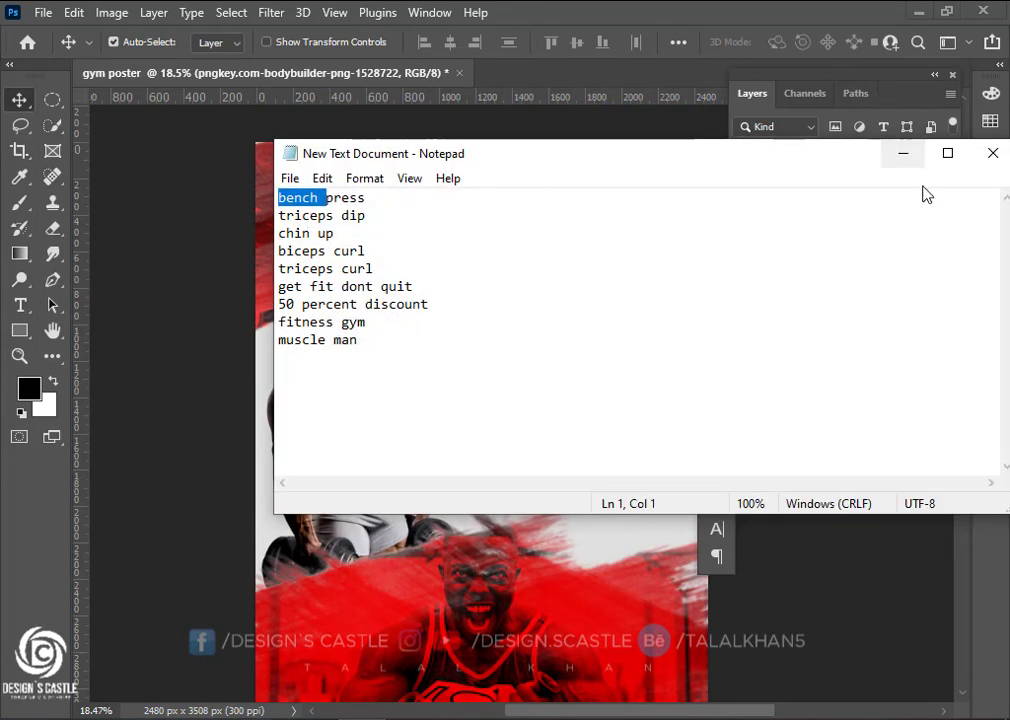
click(902, 153)
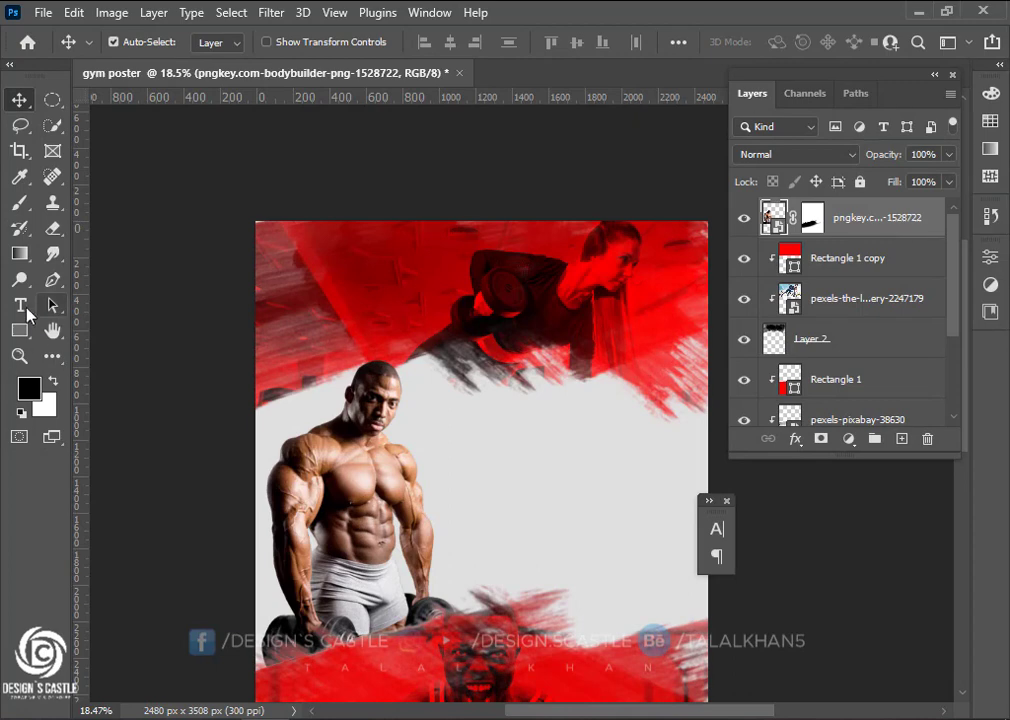
Add a BENCH text layer in Extra Bold Italic, scaled up and moved to the top left
key(t)
click(282, 297)
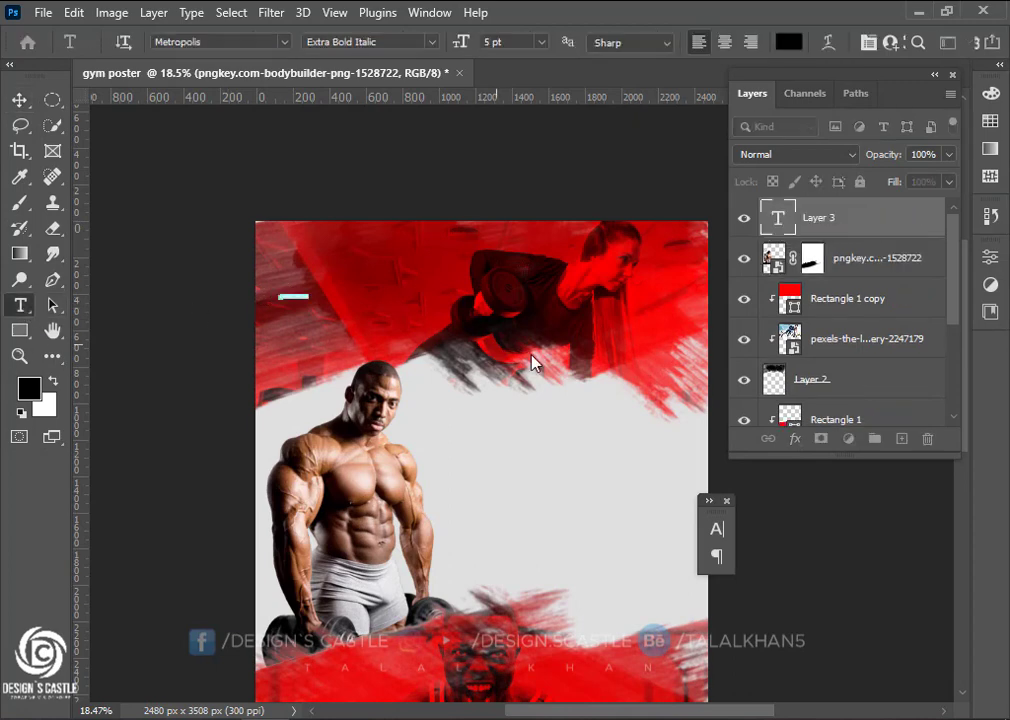
click(727, 529)
click(675, 538)
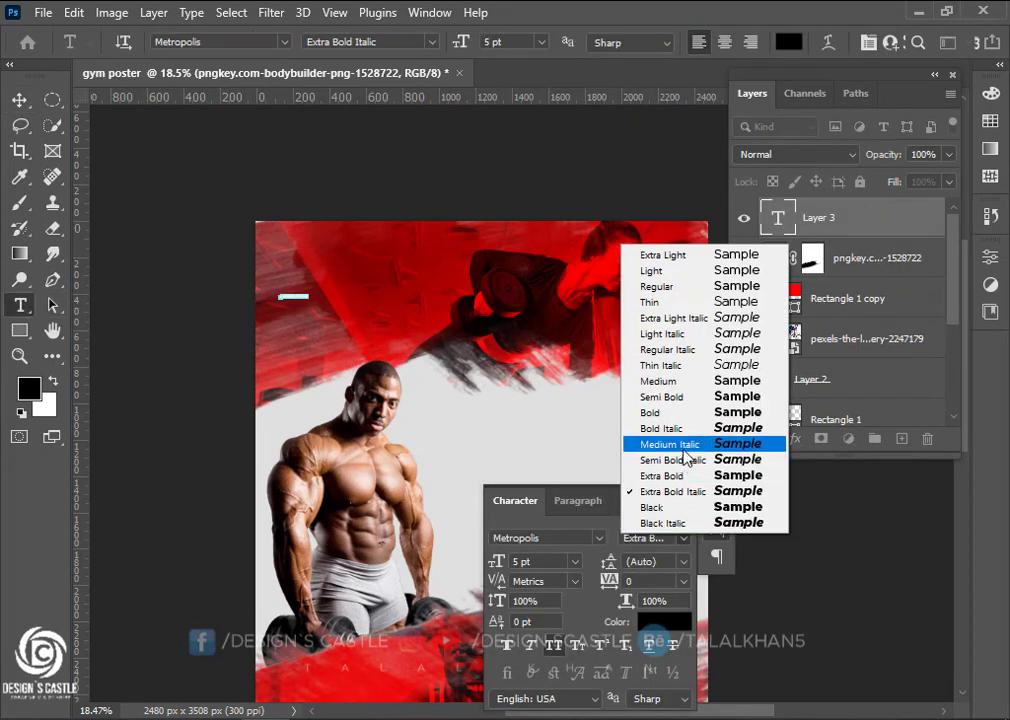
click(672, 490)
click(19, 100)
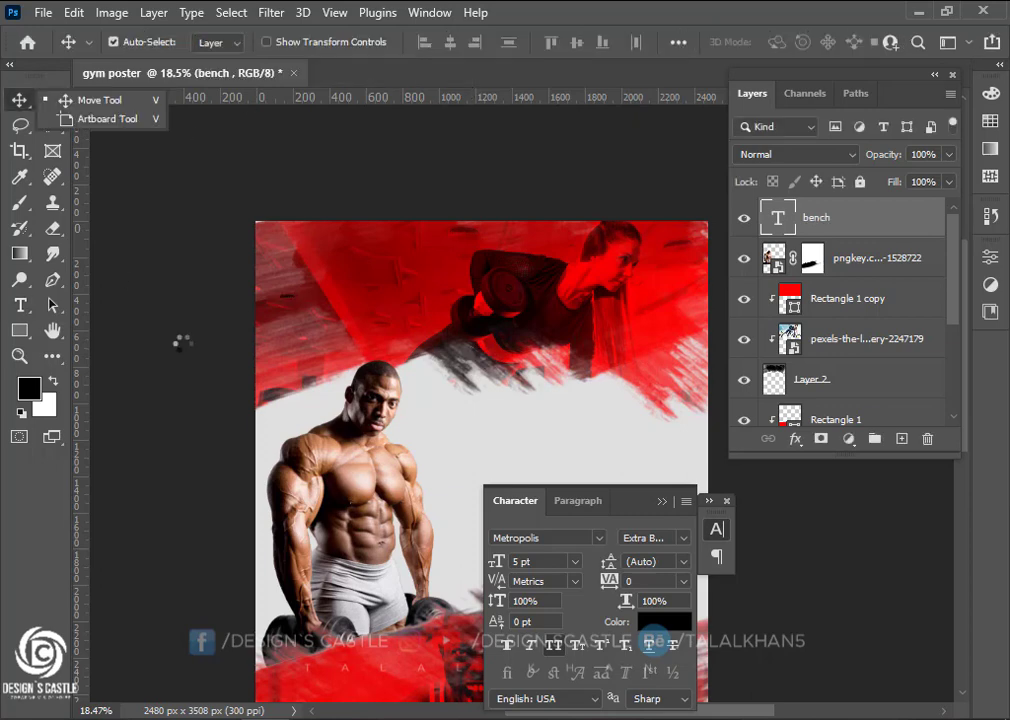
key(ctrl+t)
drag(295, 300, 383, 278)
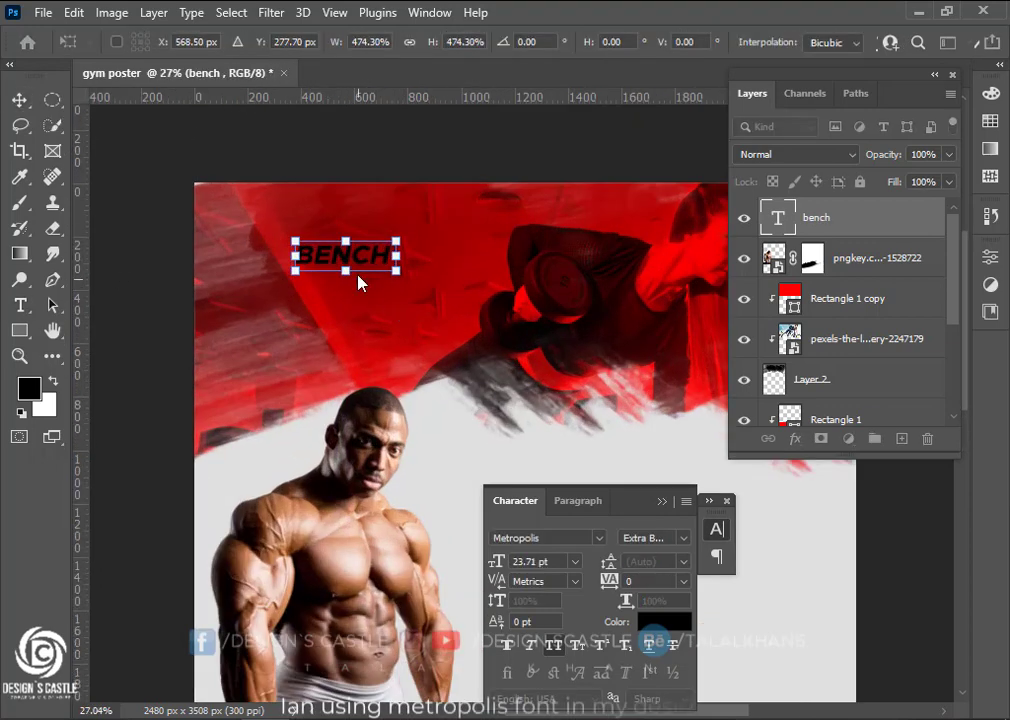
drag(360, 283, 415, 265)
key(Return)
Retype the BENCH copy as PRESS in Medium Italic and shrink it beneath BENCH
scroll(286, 246, up, 3)
click(22, 305)
text(press)
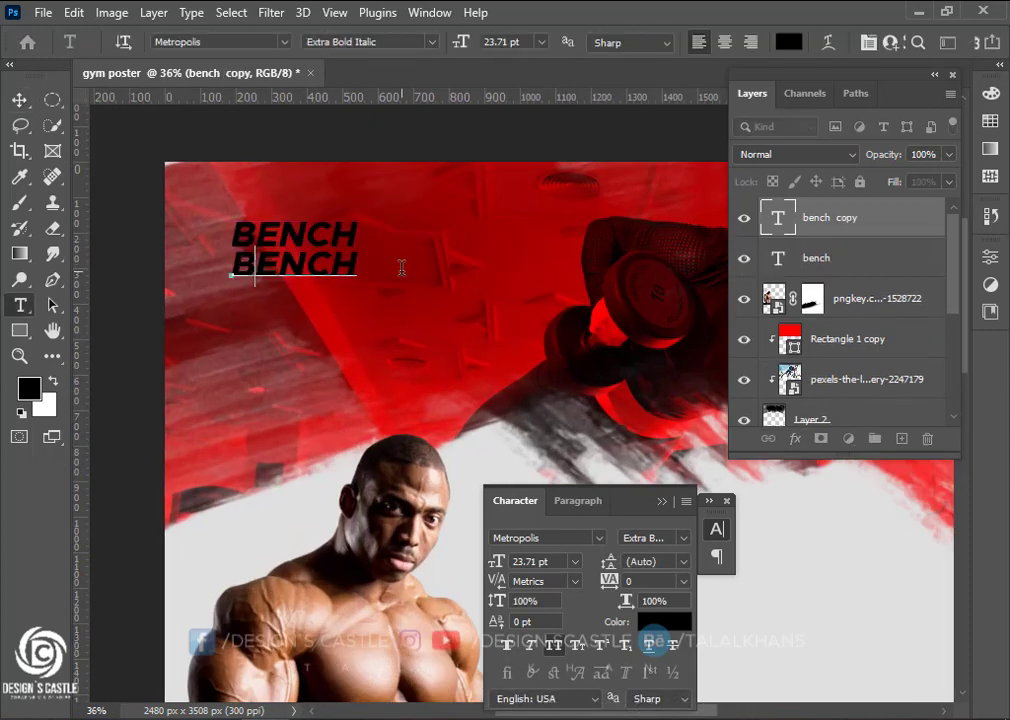
key(ctrl+Return)
key(v)
click(676, 538)
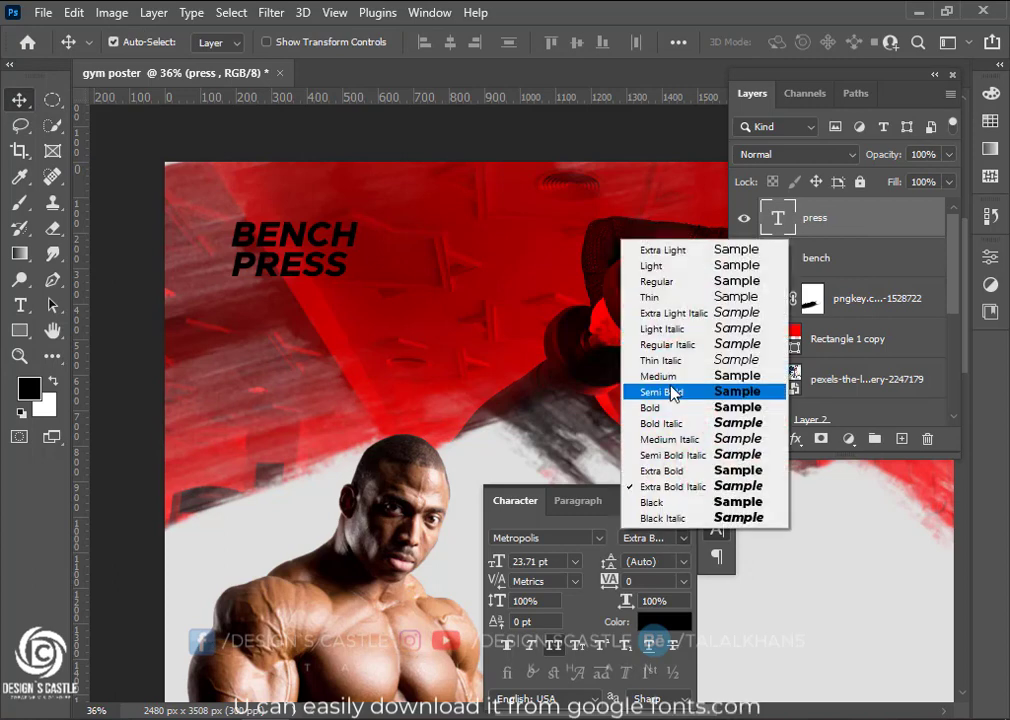
click(681, 375)
click(683, 538)
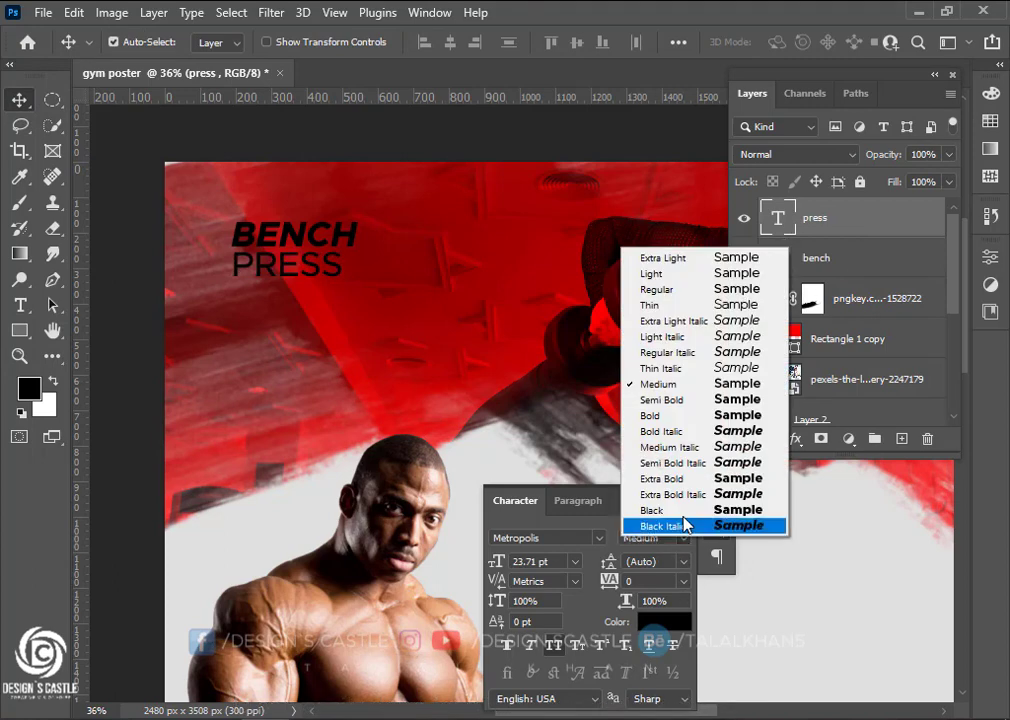
click(683, 447)
key(ctrl+t)
drag(355, 286, 310, 268)
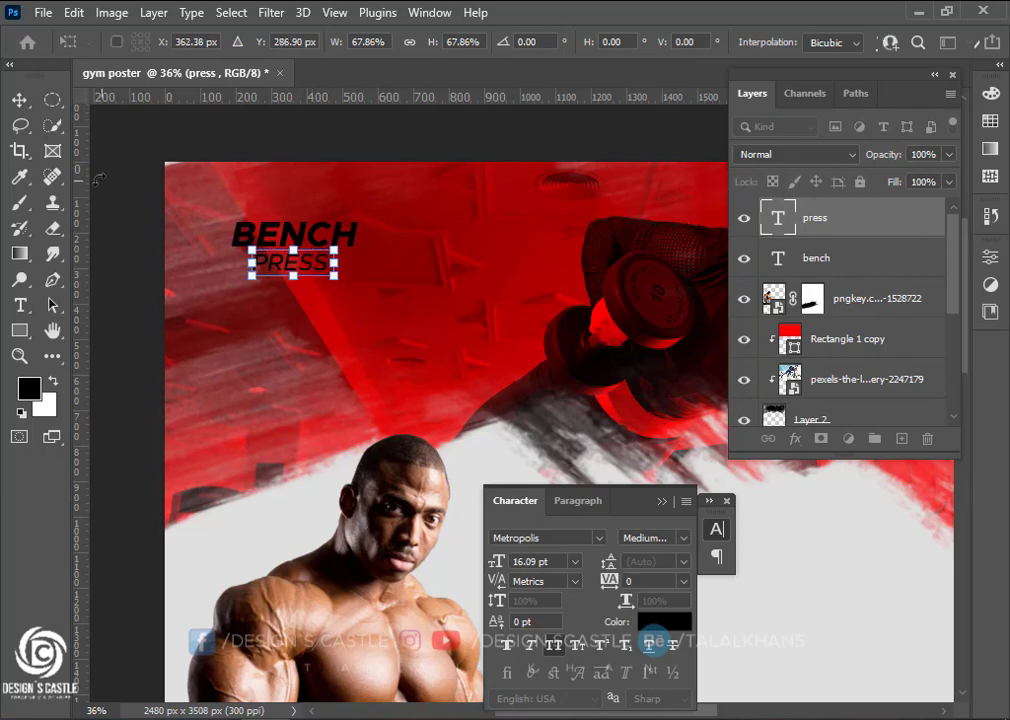
key(Return)
Set the colour of both BENCH and PRESS to white
shift+click(837, 254)
click(674, 621)
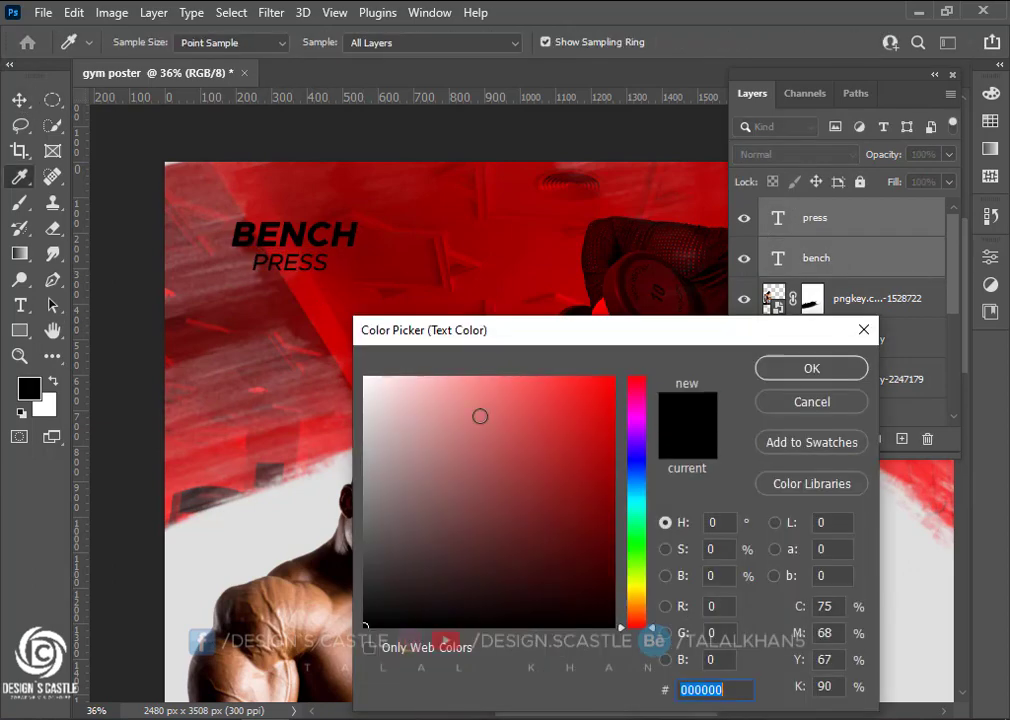
drag(480, 415, 363, 374)
click(820, 366)
scroll(323, 269, down, 2)
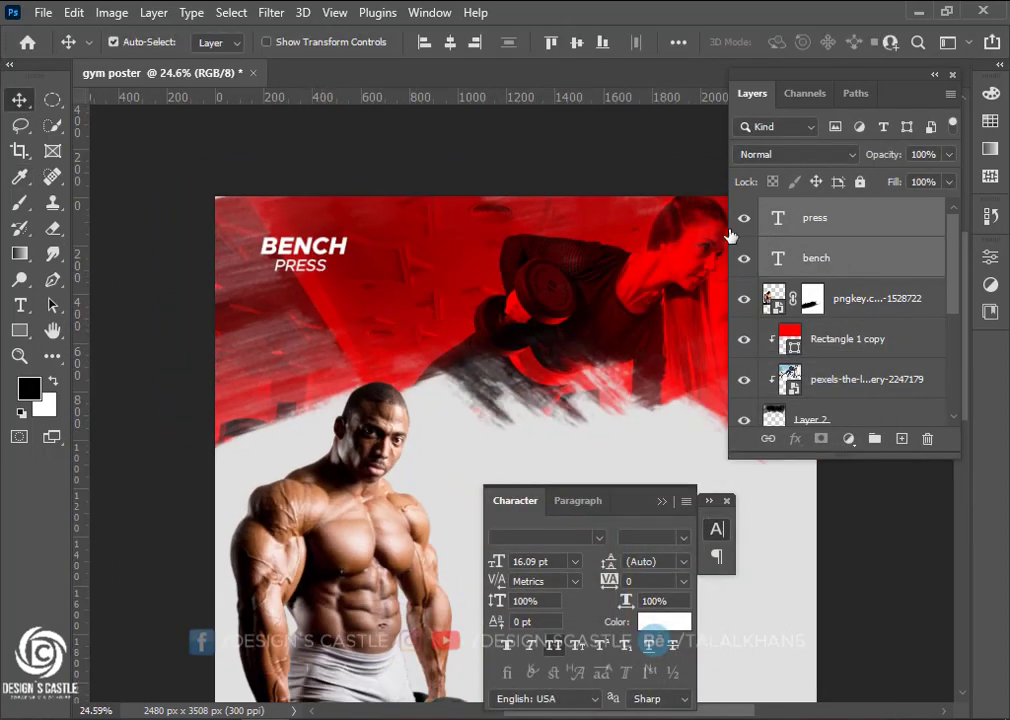
Shrink BENCH PRESS, duplicate it to the right, and paste TRICEPS over the copied BENCH
key(ctrl+t)
drag(344, 271, 497, 238)
click(20, 100)
click(20, 305)
key(alt+Tab)
key(alt+Tab)
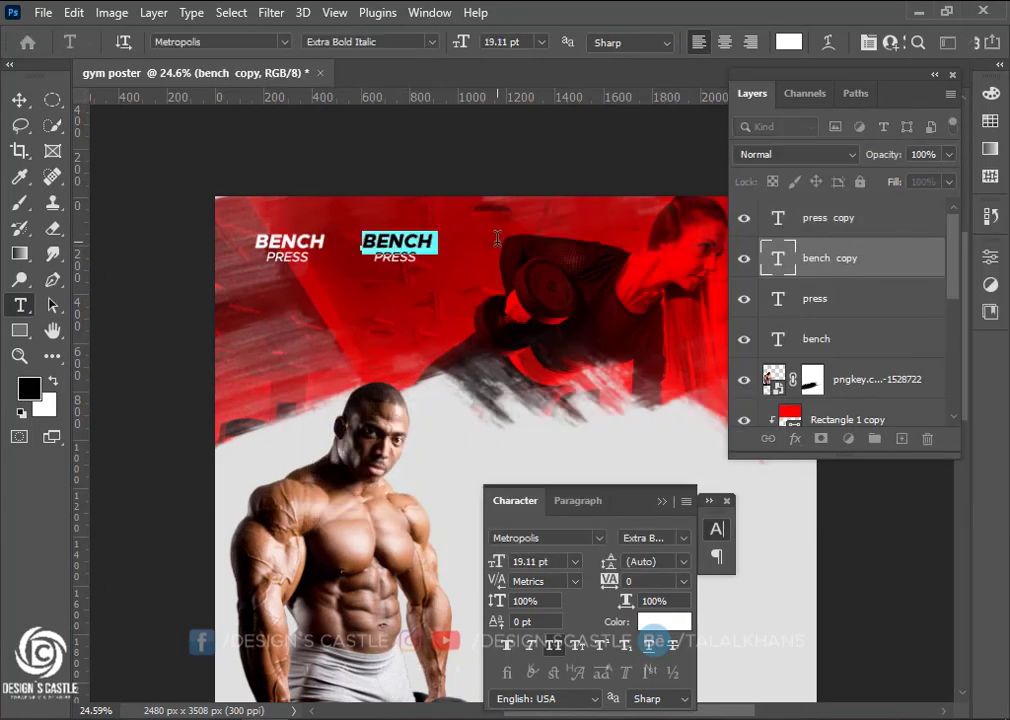
text(TRICE)
click(19, 100)
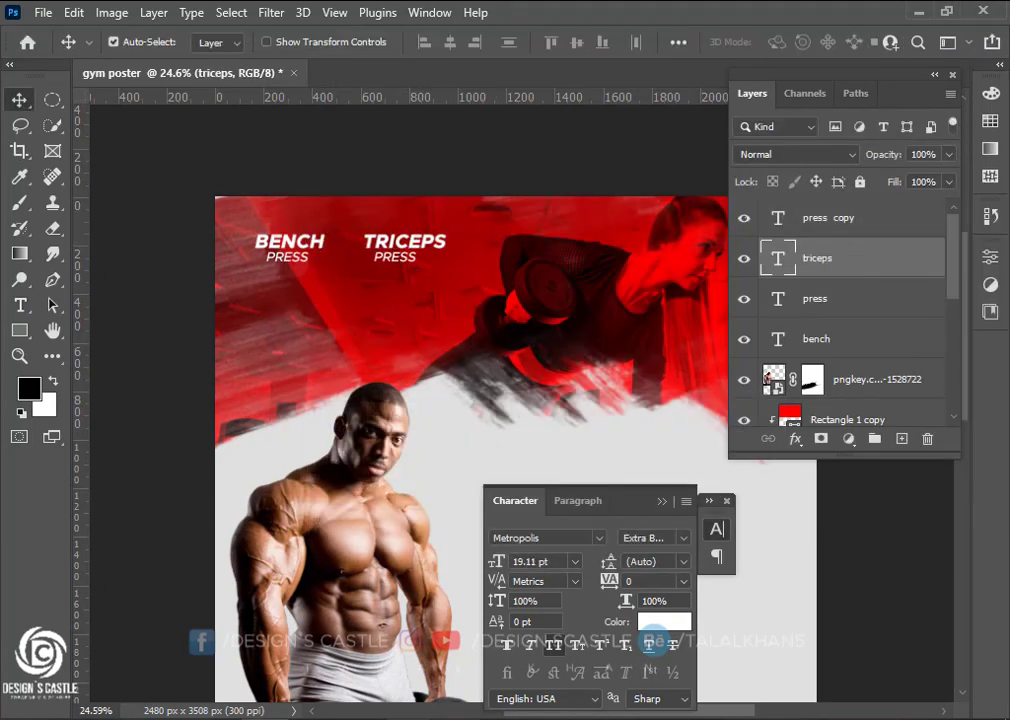
Change the copy's PRESS to DIP and duplicate TRICEPS DIP further right
key(alt+Tab)
key(alt+Tab)
key(t)
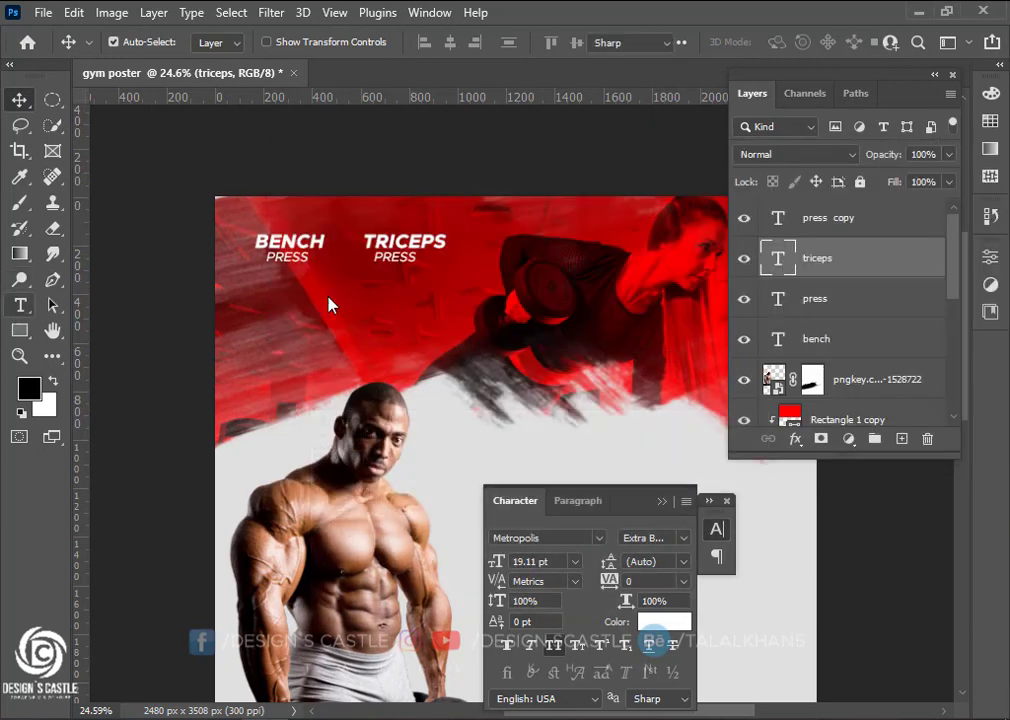
drag(369, 257, 436, 258)
click(19, 100)
scroll(305, 268, up, 2)
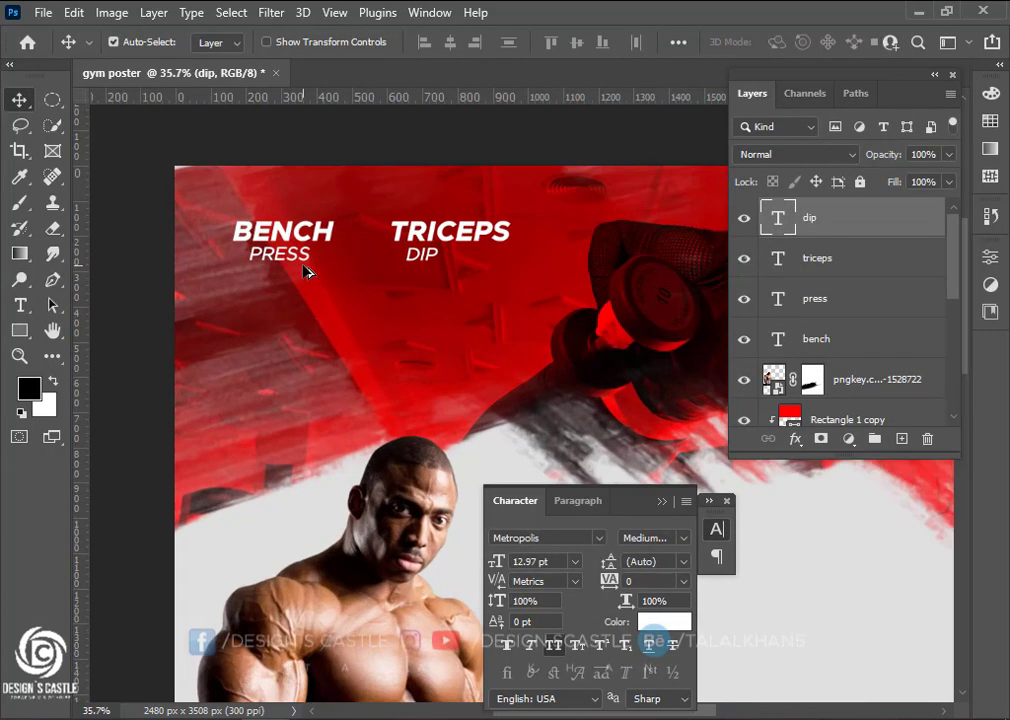
shift+click(820, 265)
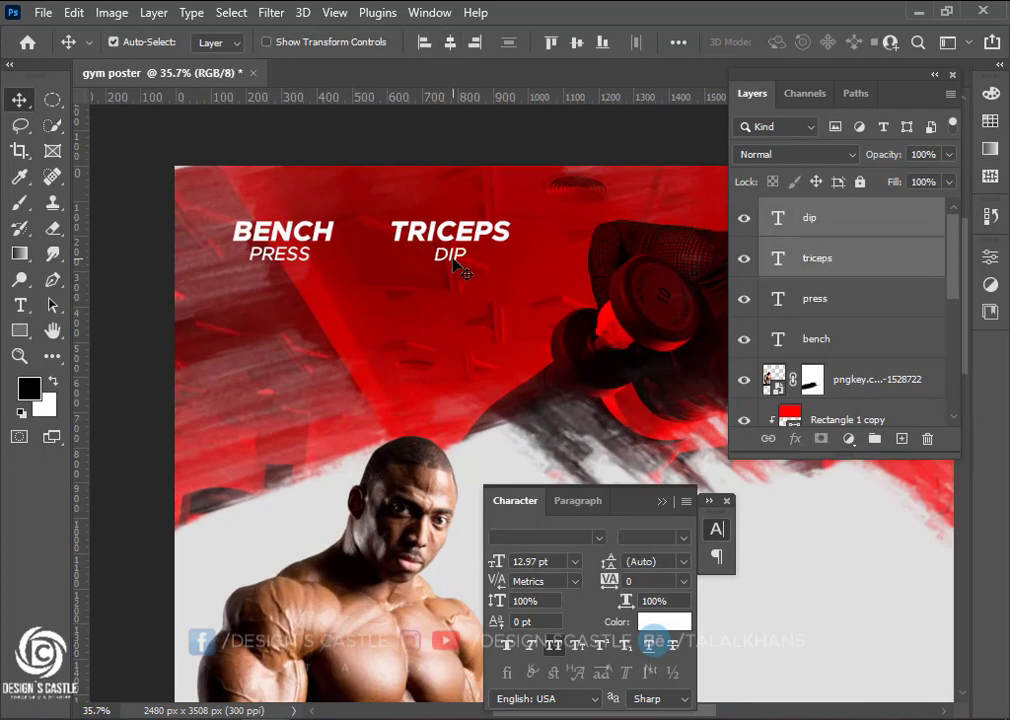
scroll(285, 302, right, 4)
drag(317, 236, 480, 236)
Retype the third copy's heading as CHIN
key(alt+Tab)
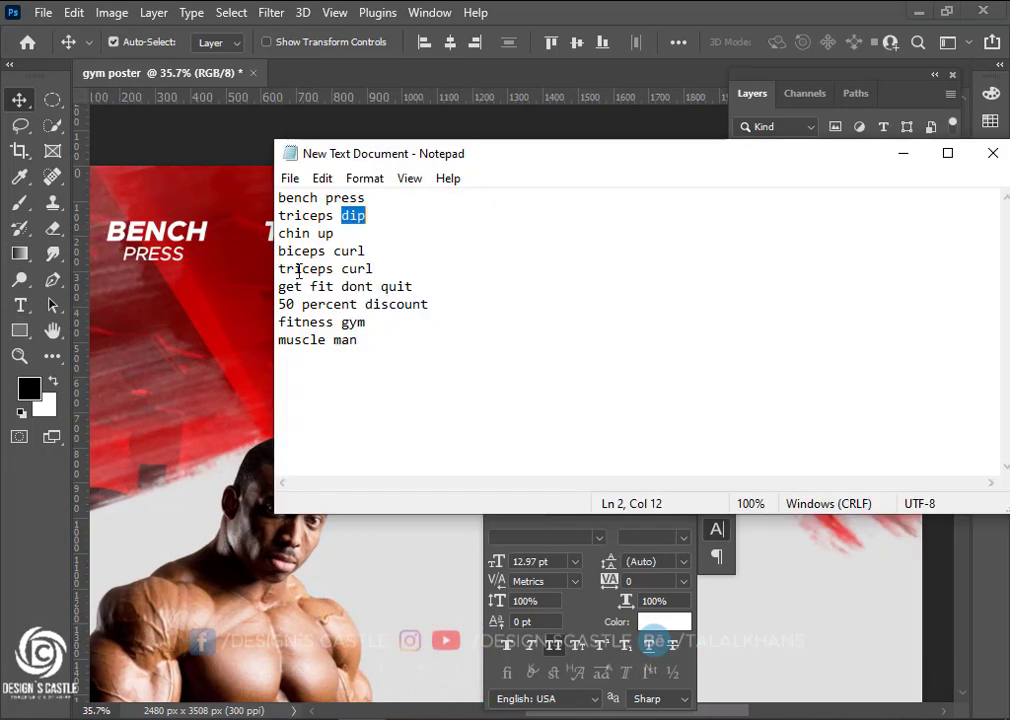
click(903, 153)
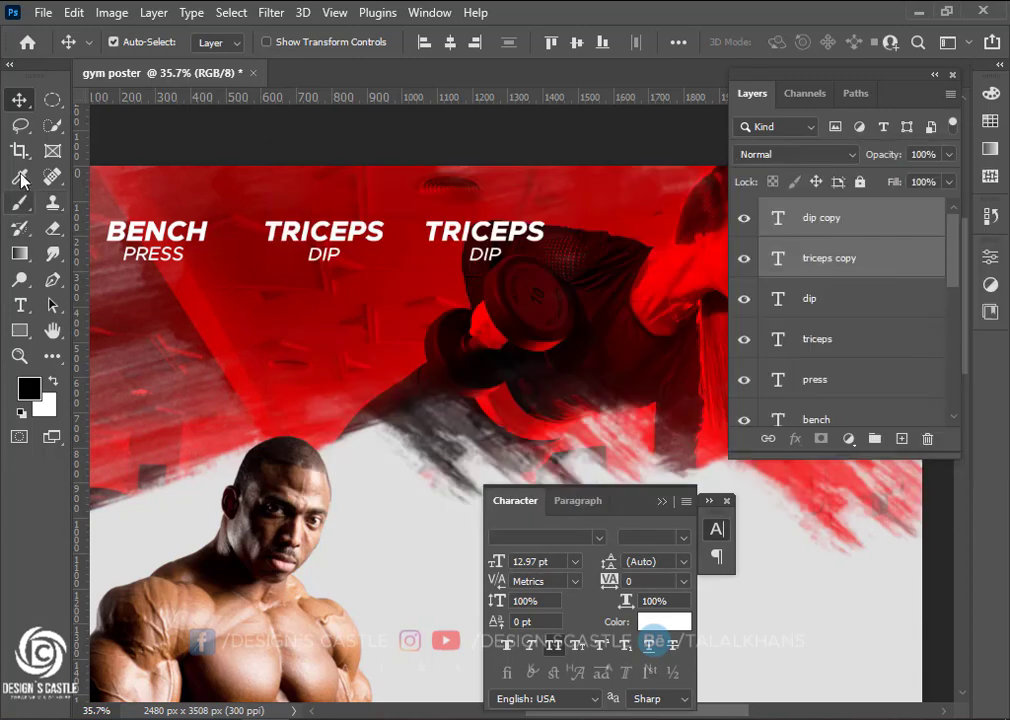
click(20, 306)
drag(431, 231, 577, 228)
text(chin)
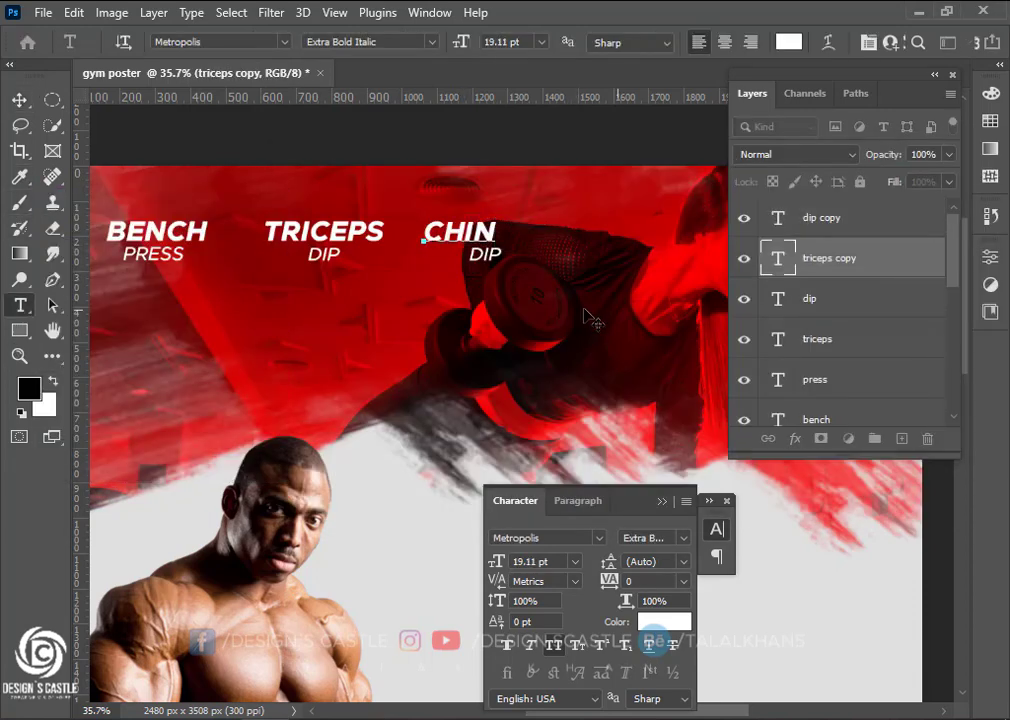
key(ctrl+Return)
key(v)
Replace DIP under CHIN with UP, using the word from the notes
key(alt+Tab)
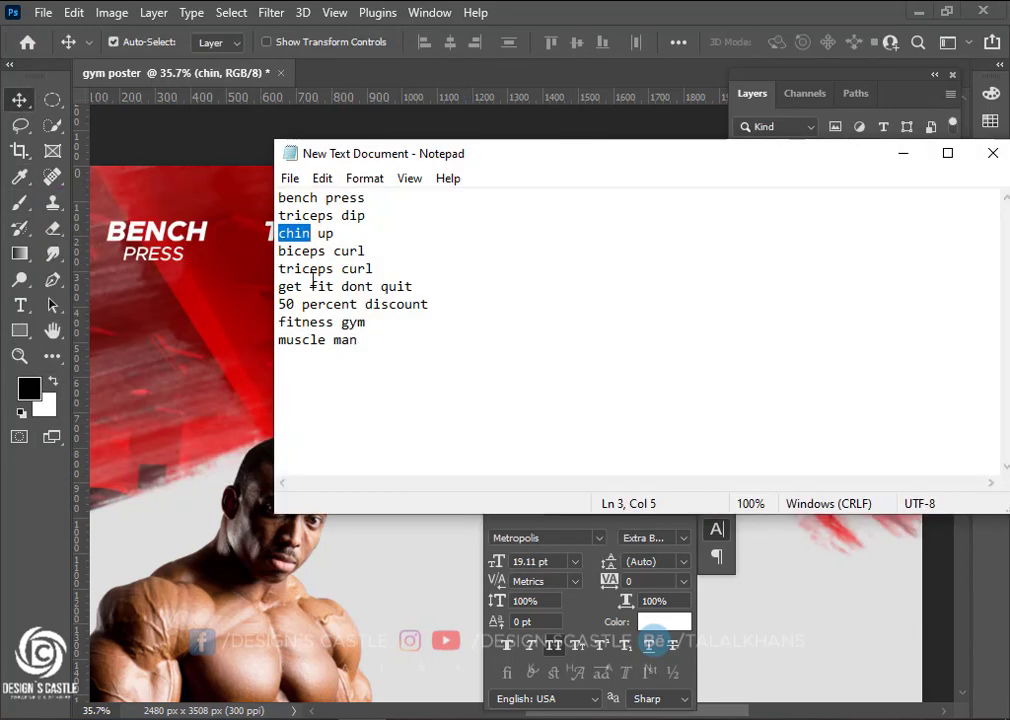
double_click(340, 232)
click(904, 153)
click(22, 308)
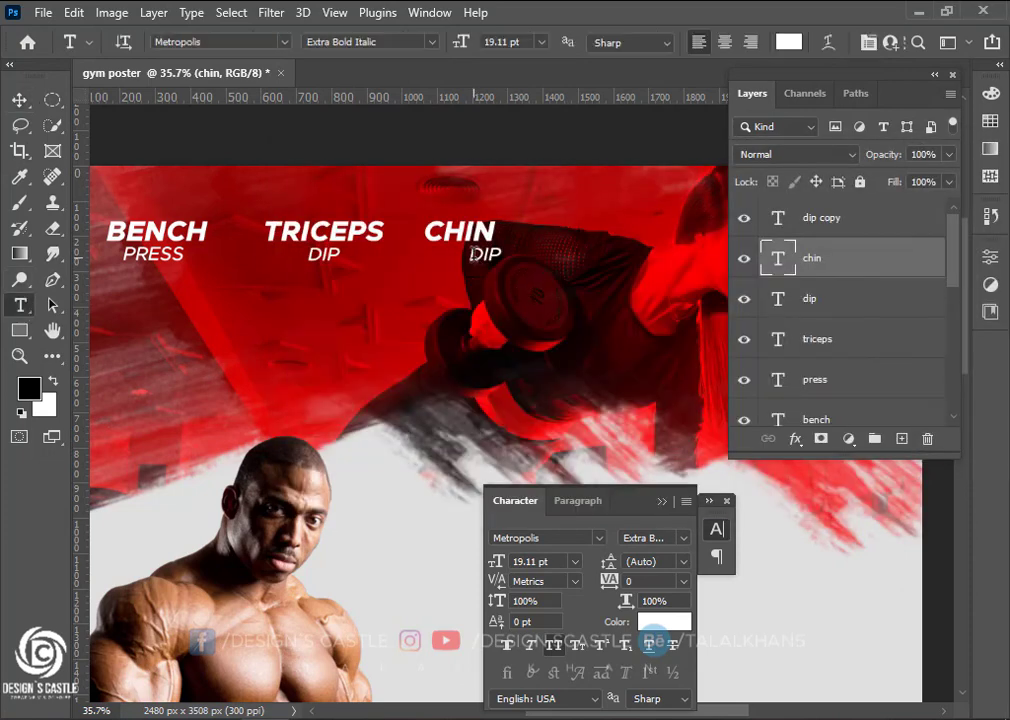
double_click(485, 253)
text(up)
key(ctrl+Return)
key(v)
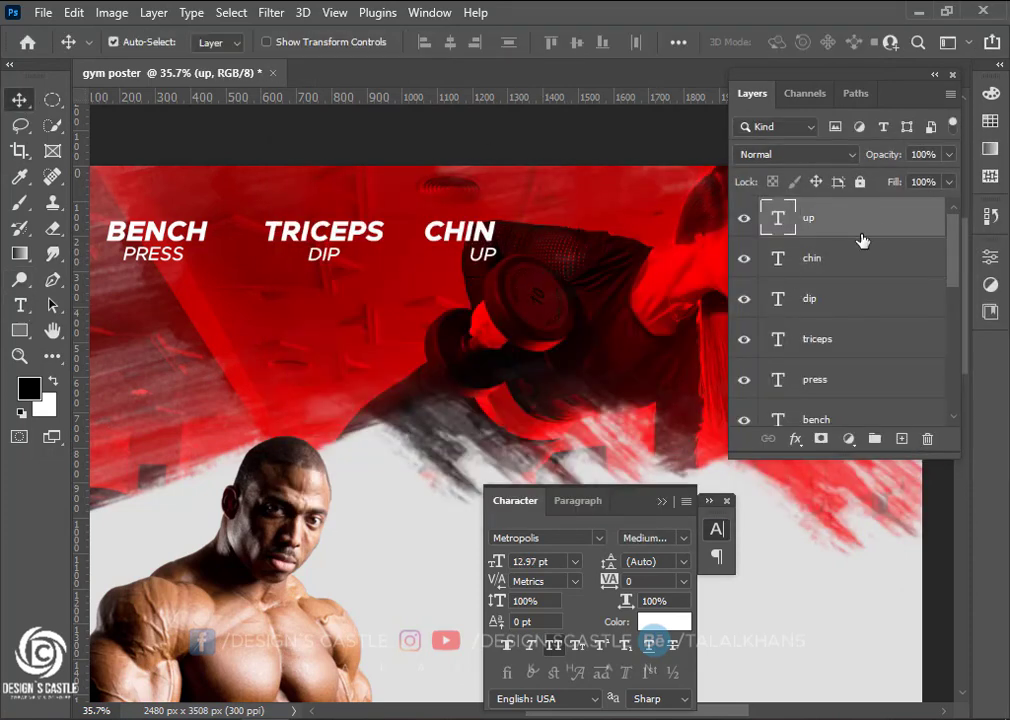
Duplicate CHIN UP down-left onto a second row and select 'biceps' in the notes
shift+click(858, 258)
scroll(388, 343, left, 1)
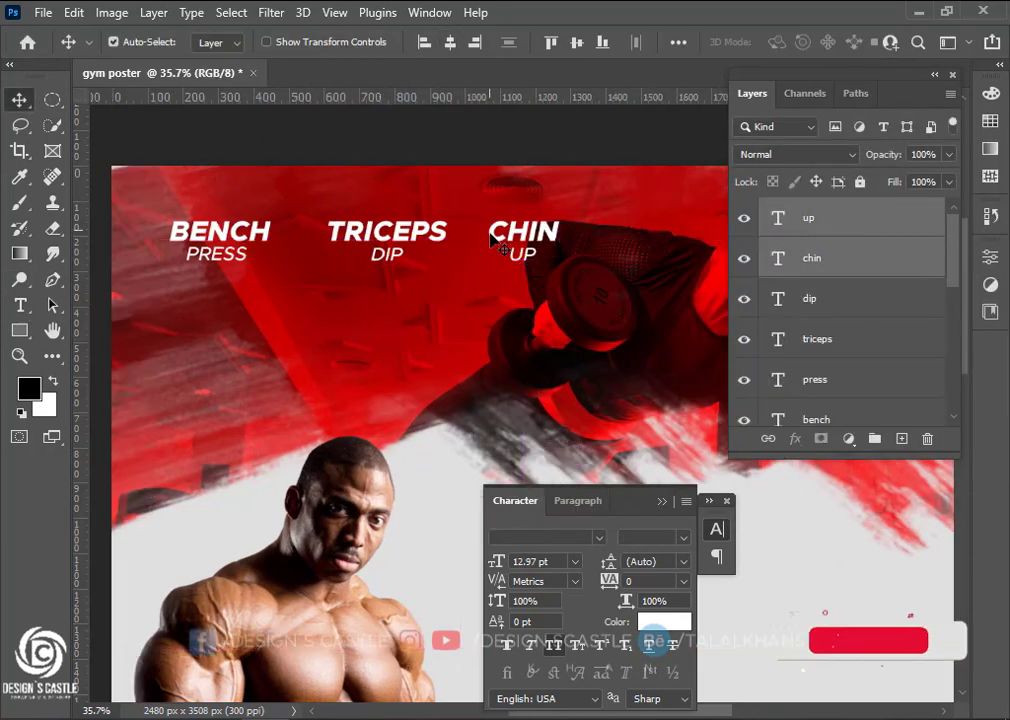
drag(545, 234, 320, 309)
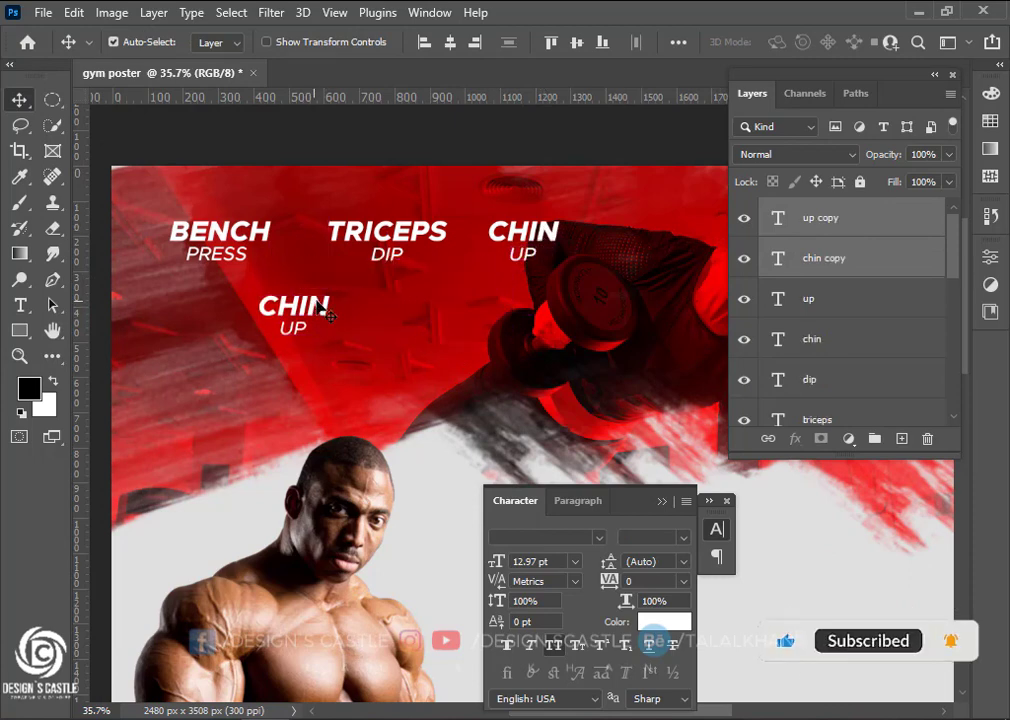
key(alt+Tab)
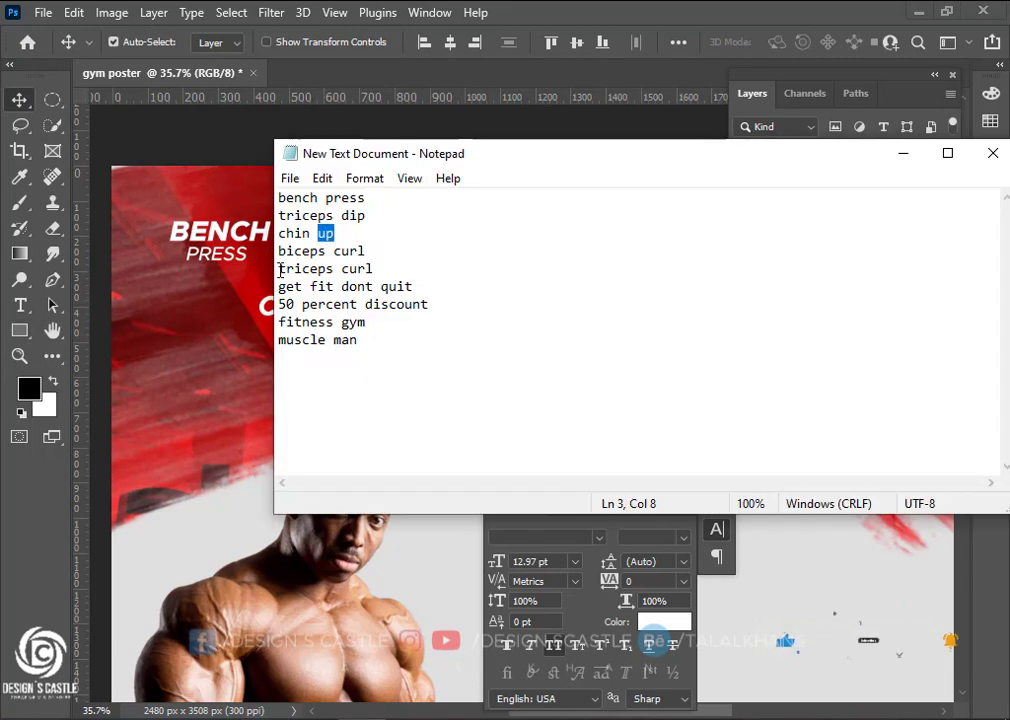
drag(280, 252, 324, 252)
click(903, 153)
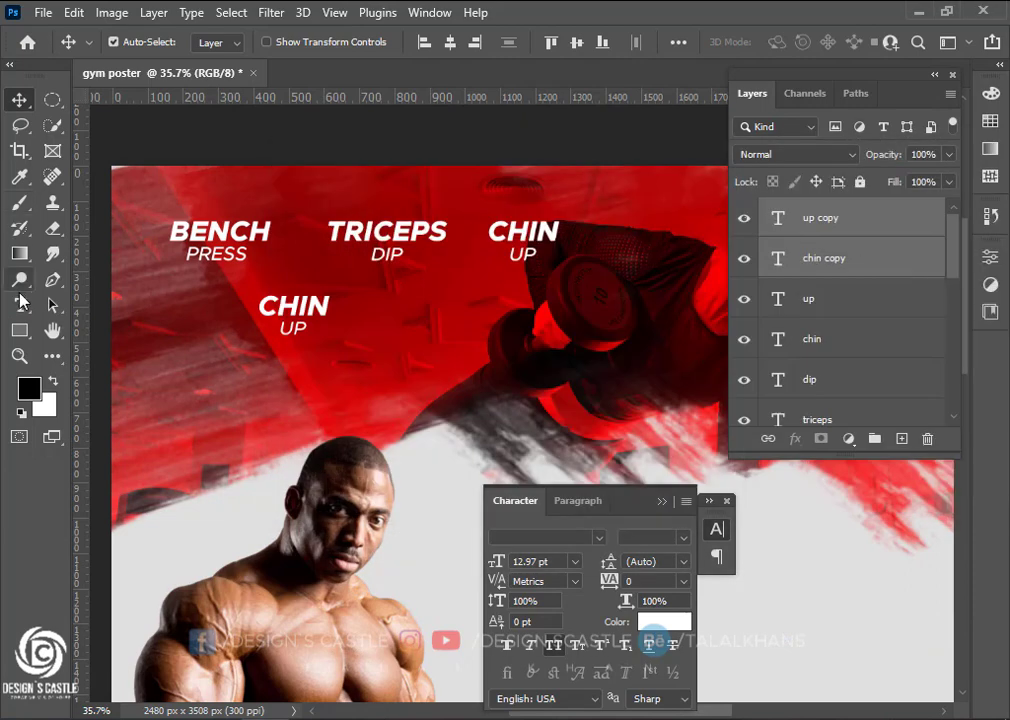
Retype the lower copy's heading as BICEPS and its subtitle as CURLS
click(20, 305)
drag(263, 311, 376, 309)
text(BICEPS)
click(19, 100)
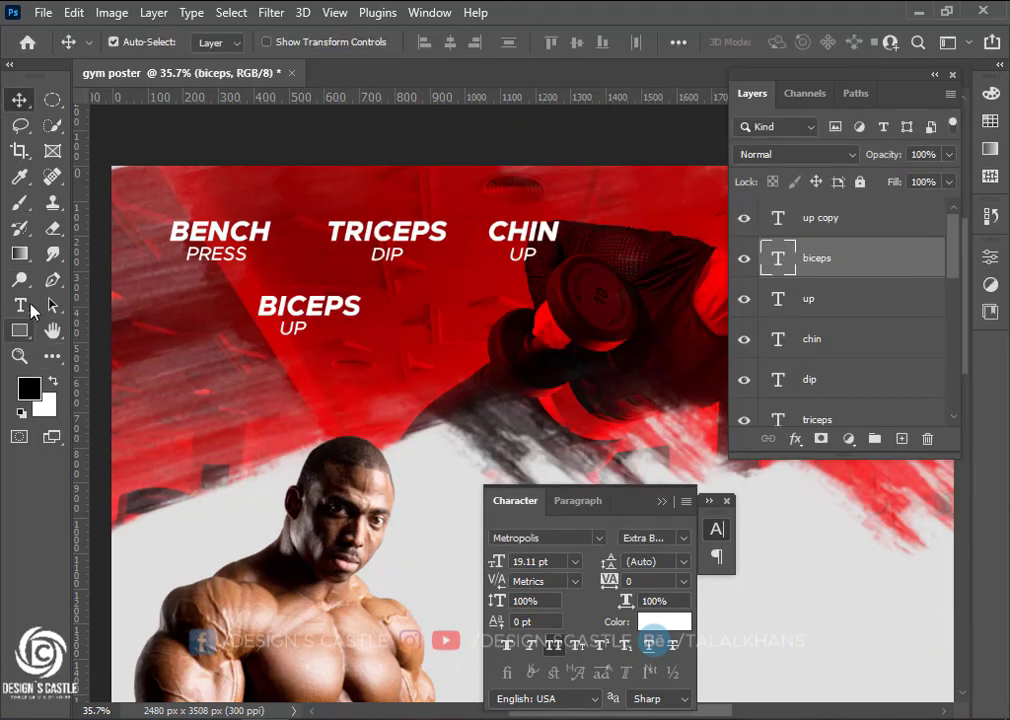
click(20, 305)
drag(278, 328, 481, 312)
text(CURLS)
click(19, 100)
Duplicate BICEPS CURLS to the right and retype the copy's heading as TRICEPS
key(ctrl)
key(ctrl+z)
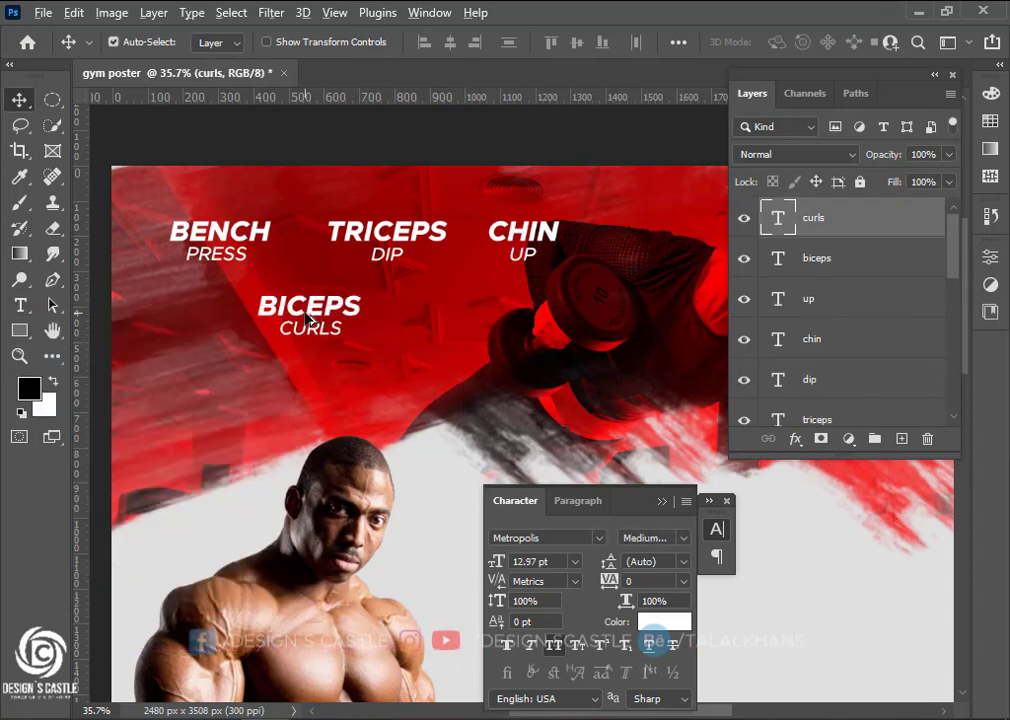
shift+click(354, 316)
drag(354, 316, 504, 316)
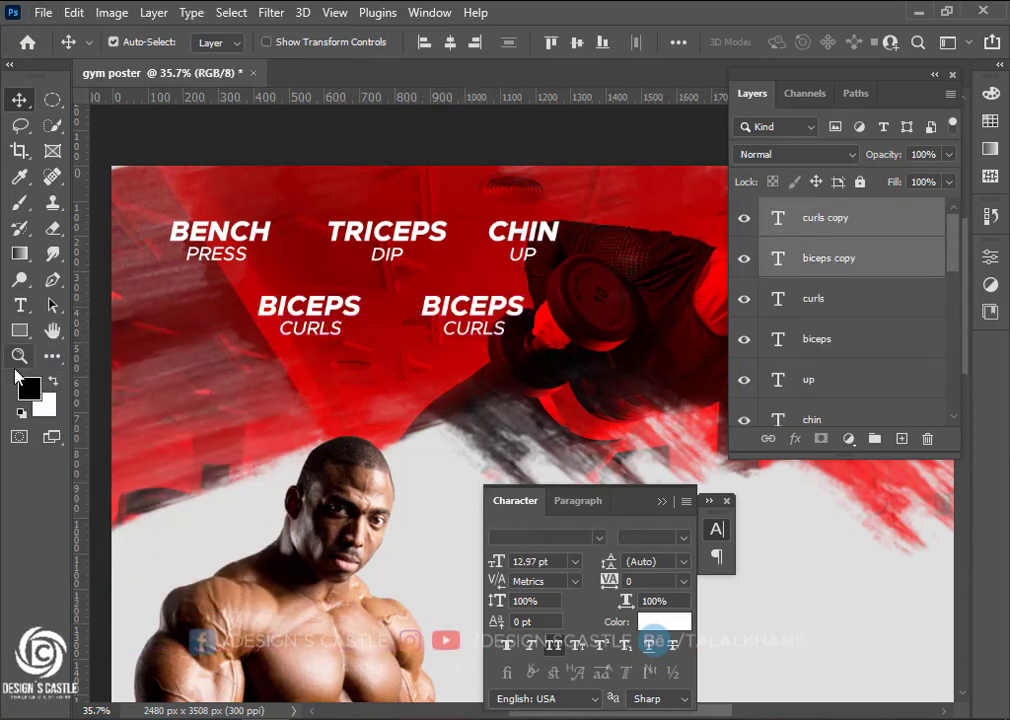
click(20, 305)
drag(425, 310, 538, 290)
text(puICEPS)
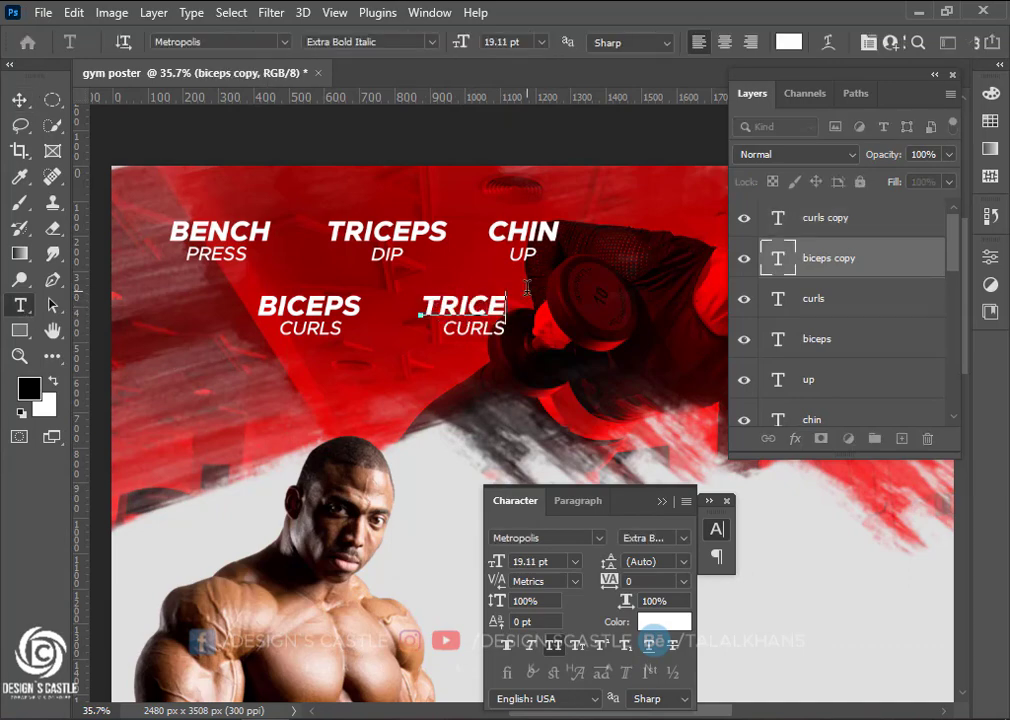
click(19, 101)
scroll(354, 394, down, 7)
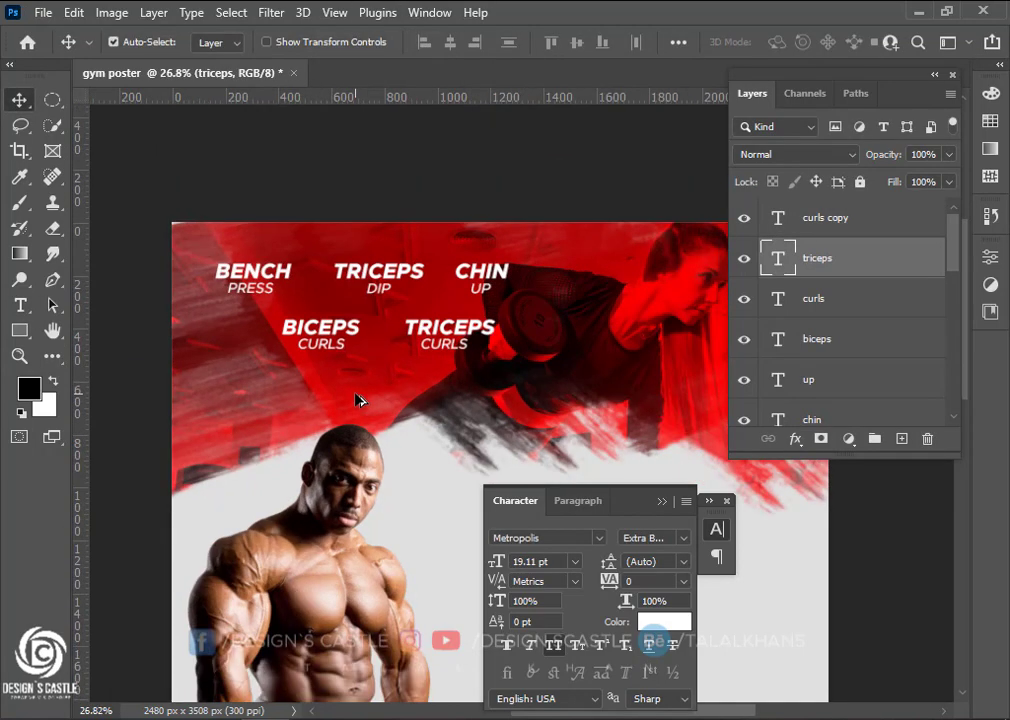
scroll(354, 385, down, 3)
scroll(353, 371, right, 1)
scroll(388, 361, down, 1)
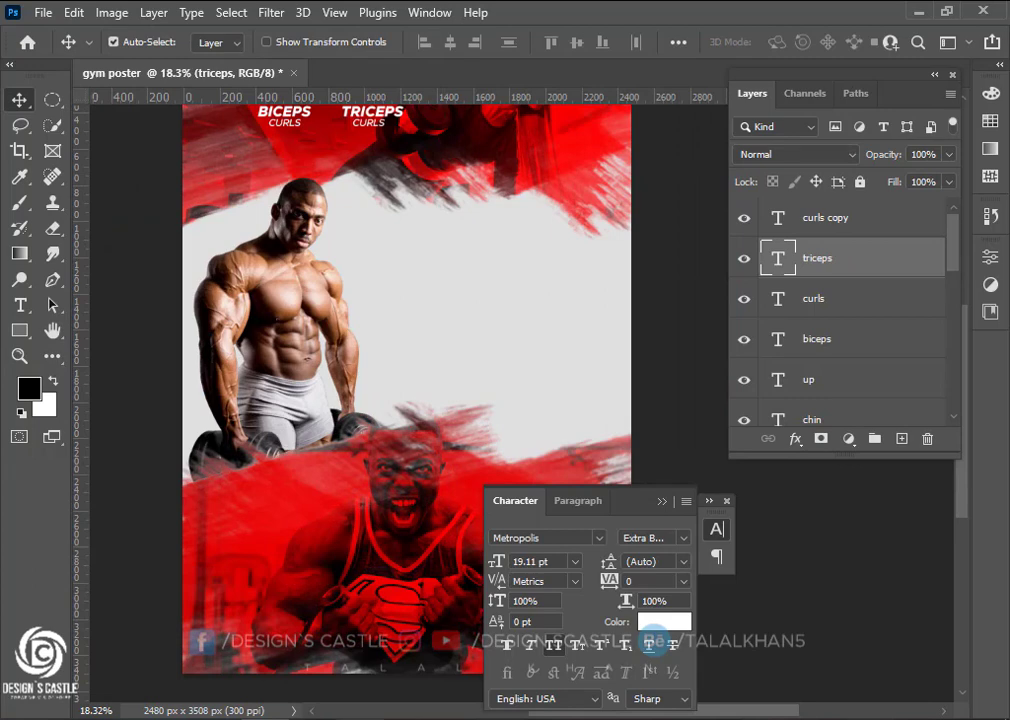
Copy 'get fit' from the notes and paste it as a new text line on the poster
key(alt+Tab)
drag(279, 287, 340, 287)
key(ctrl+c)
key(alt+Tab)
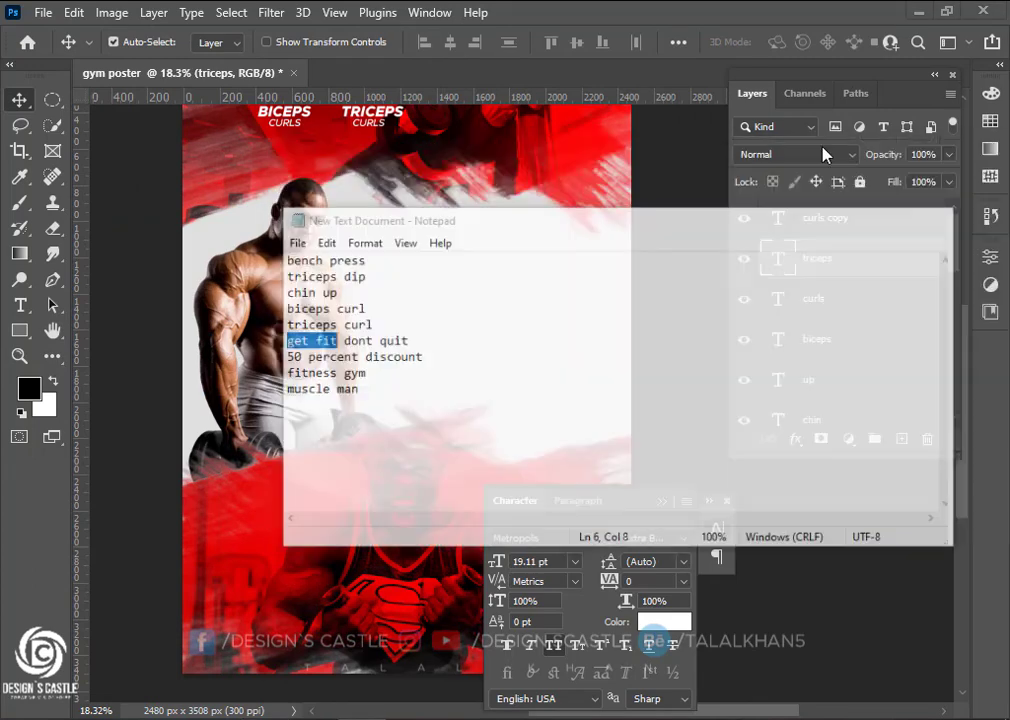
key(t)
click(374, 284)
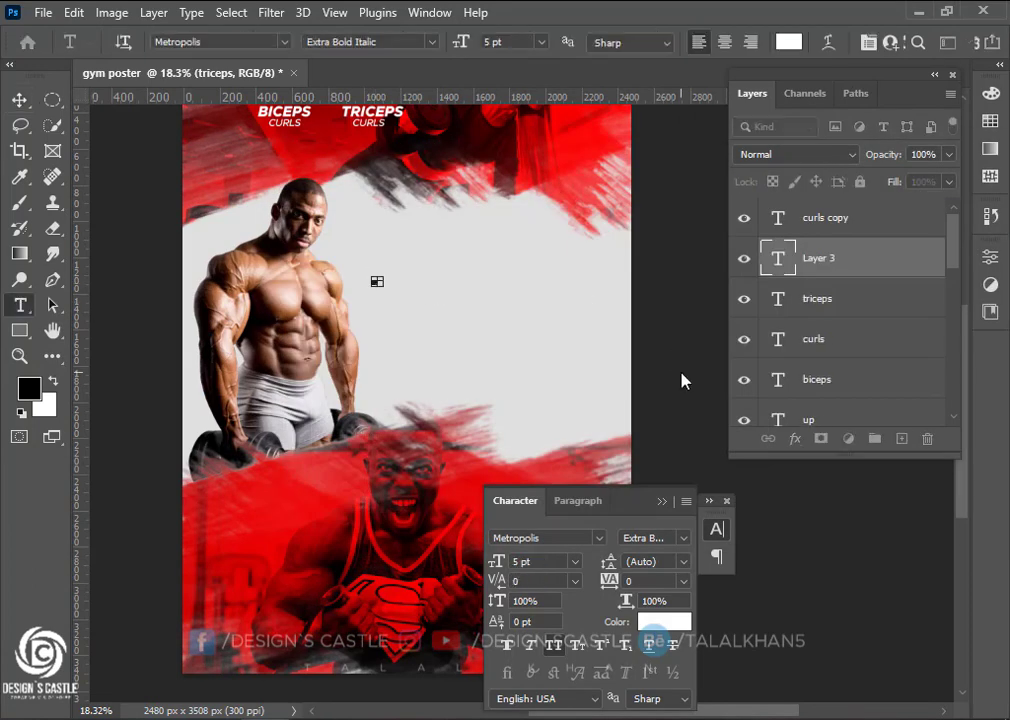
key(ctrl+v)
key(ctrl+Return)
Enlarge the GET FIT text and position it beside the bodybuilder
key(ctrl+t)
drag(394, 286, 461, 362)
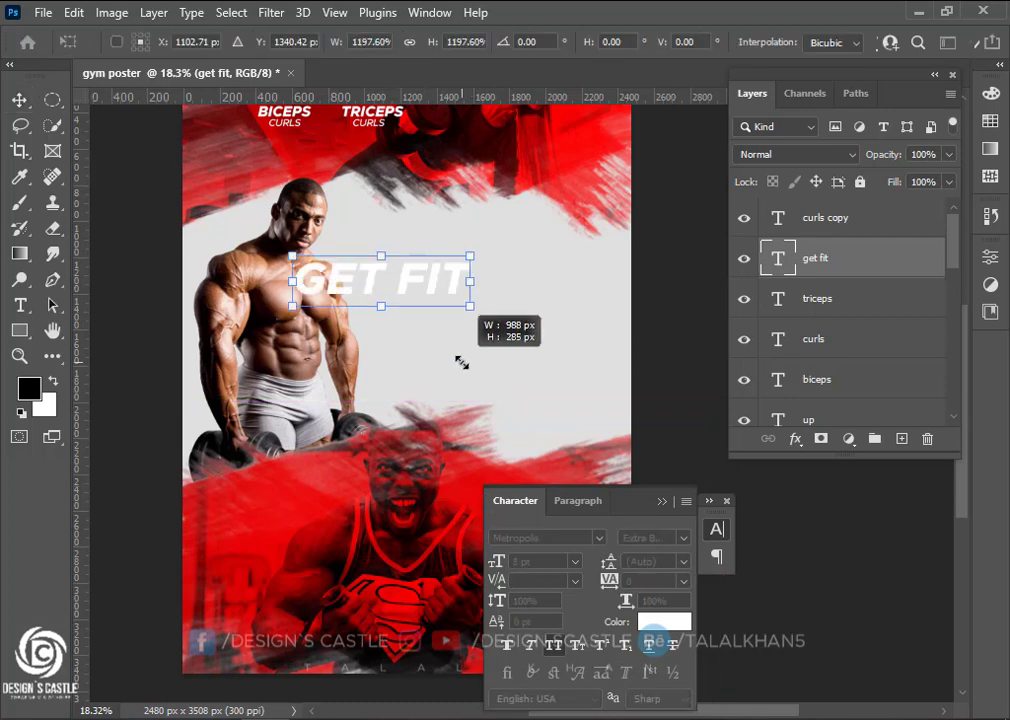
drag(412, 263, 443, 227)
drag(502, 270, 483, 265)
scroll(434, 315, up, 1)
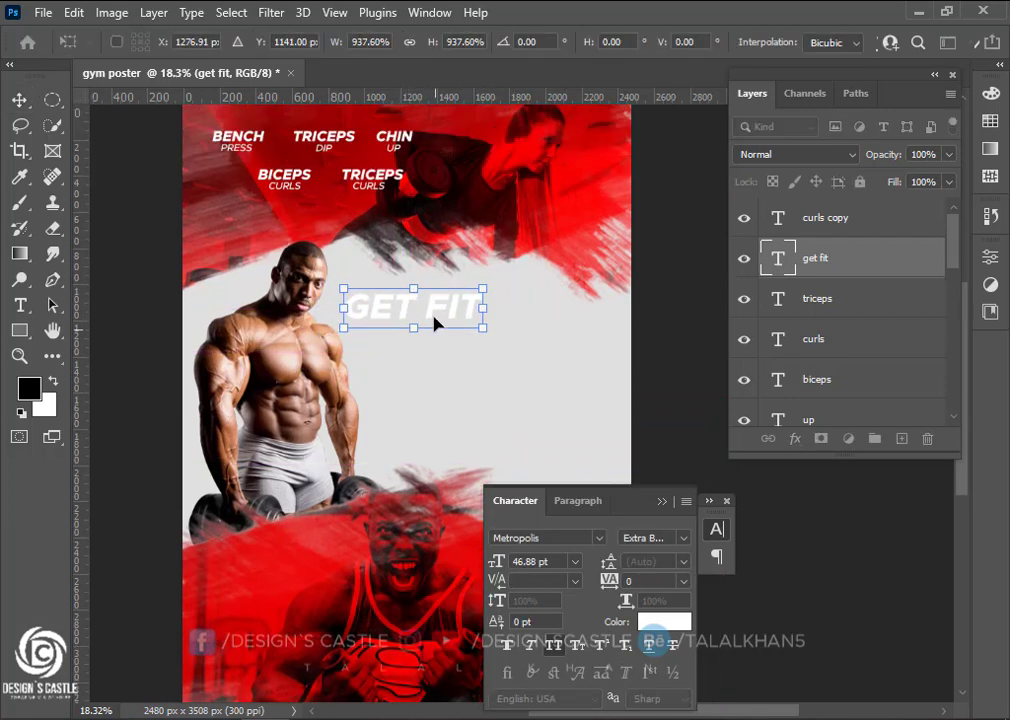
drag(434, 322, 433, 337)
click(16, 97)
Retype the duplicate as DON'T QUIT and scale it down, centred under GET FIT
key(t)
drag(328, 330, 386, 365)
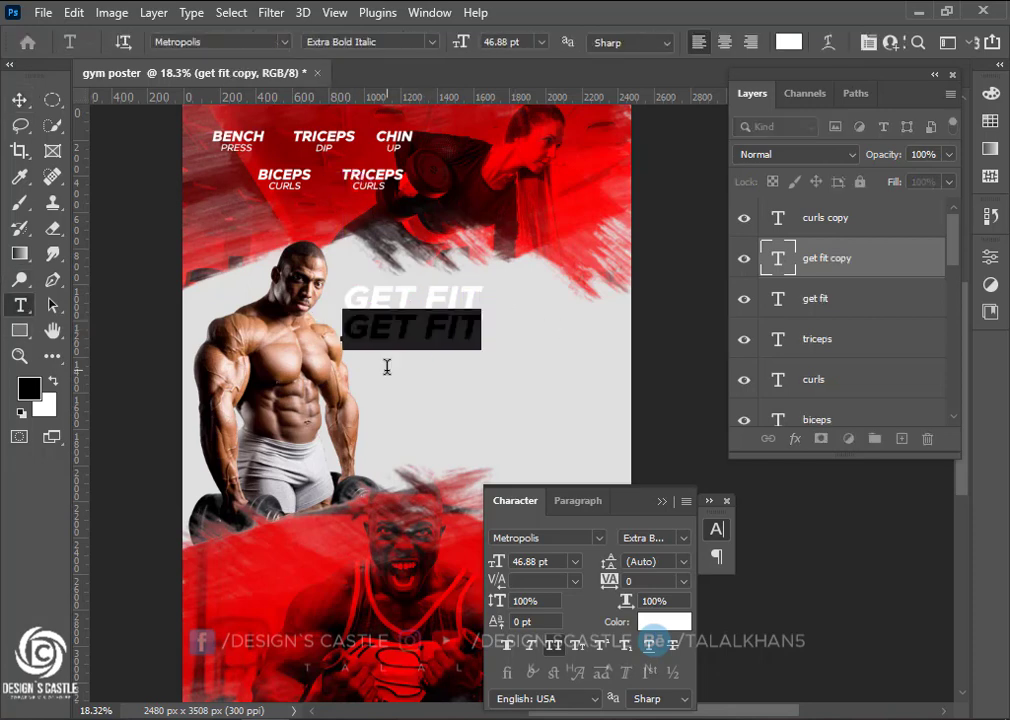
text(DON’)
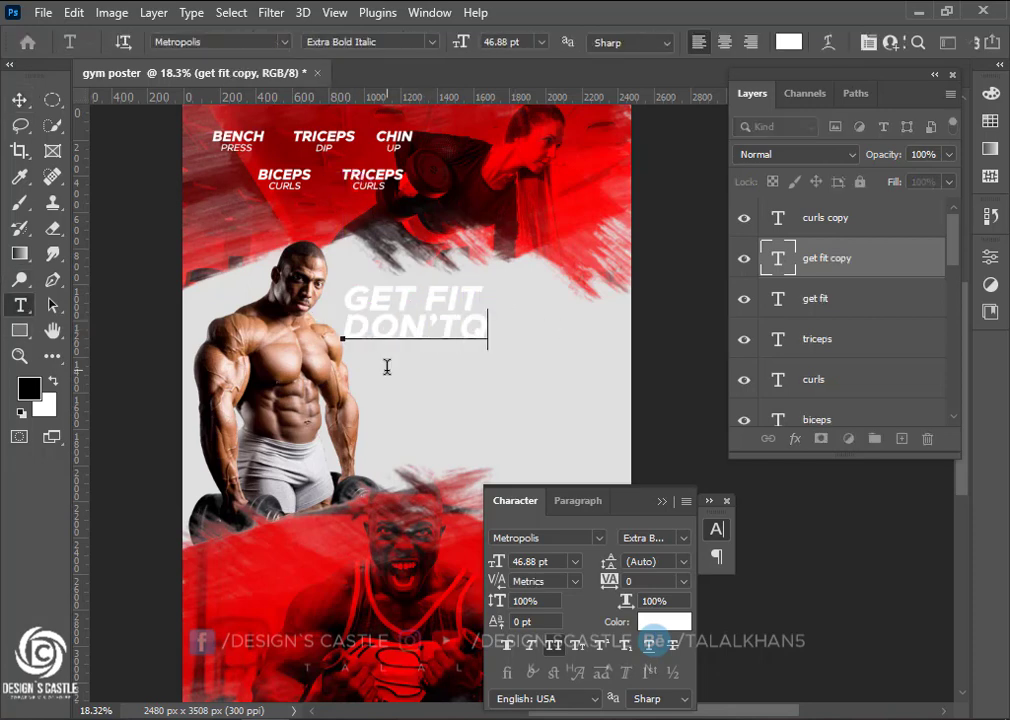
key(ctrl+Return)
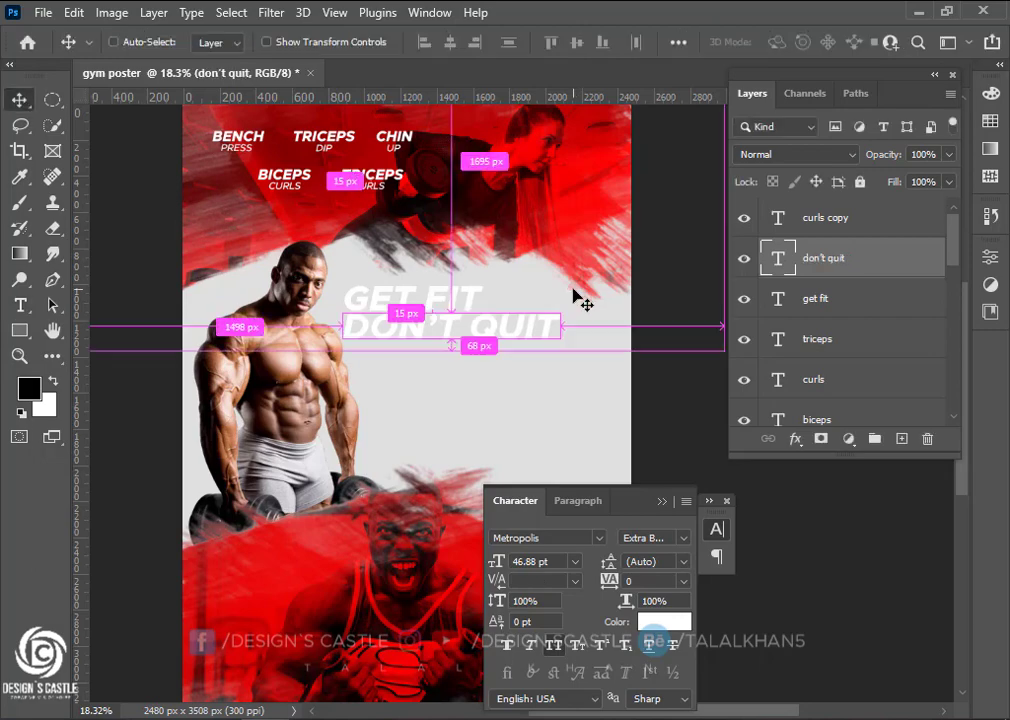
key(ctrl+t)
drag(553, 342, 397, 320)
scroll(397, 320, up, 5)
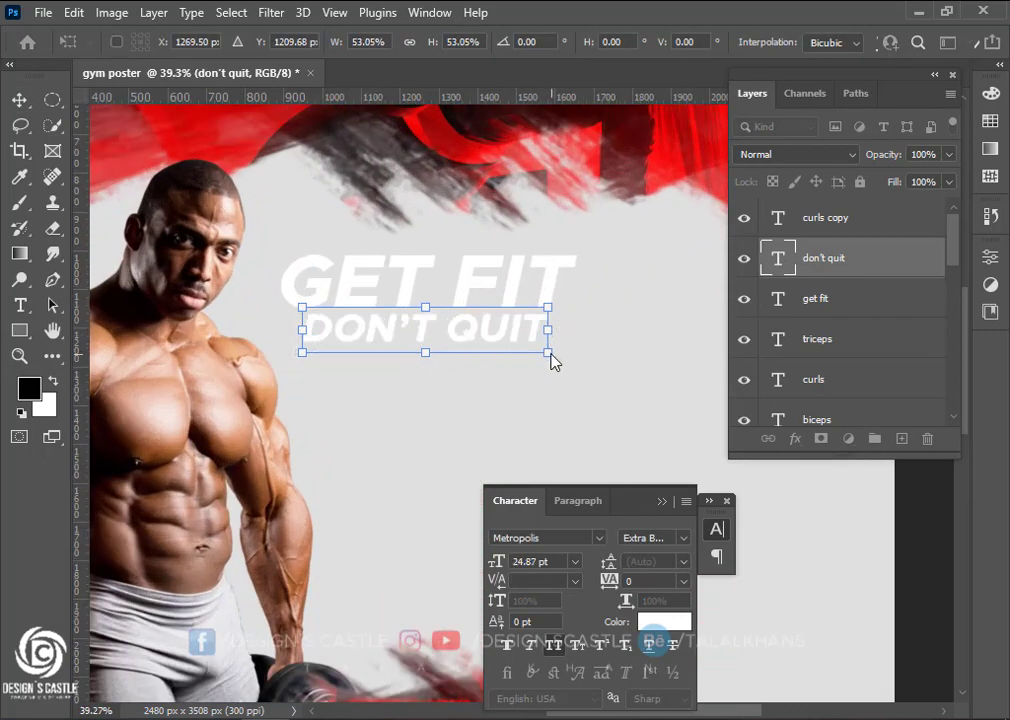
drag(550, 358, 515, 347)
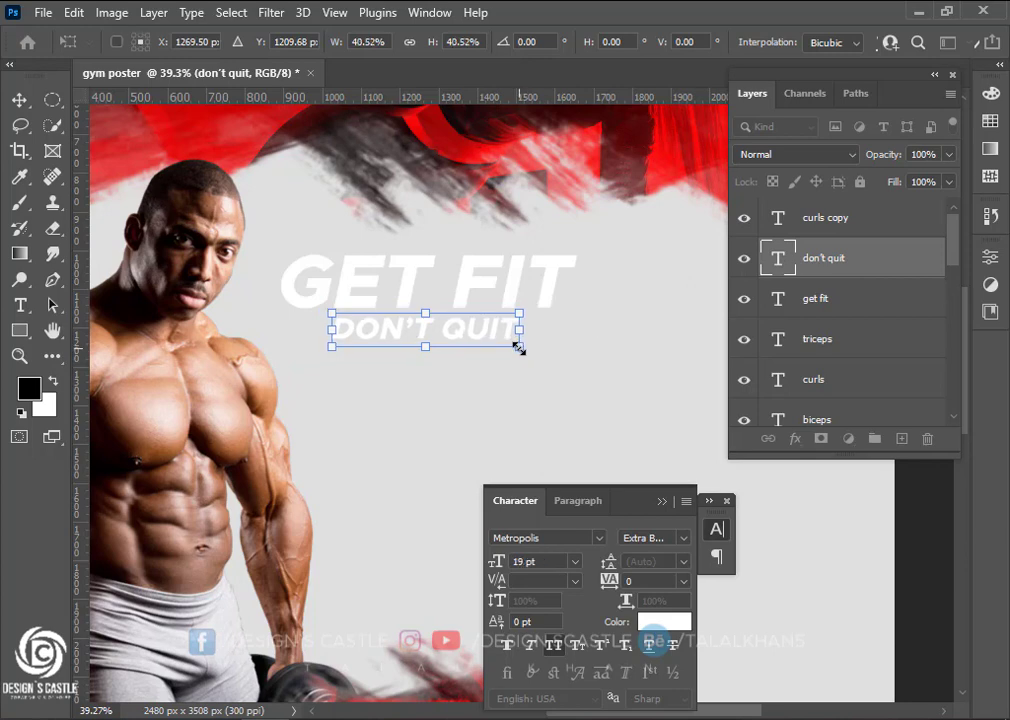
drag(446, 324, 451, 318)
key(Return)
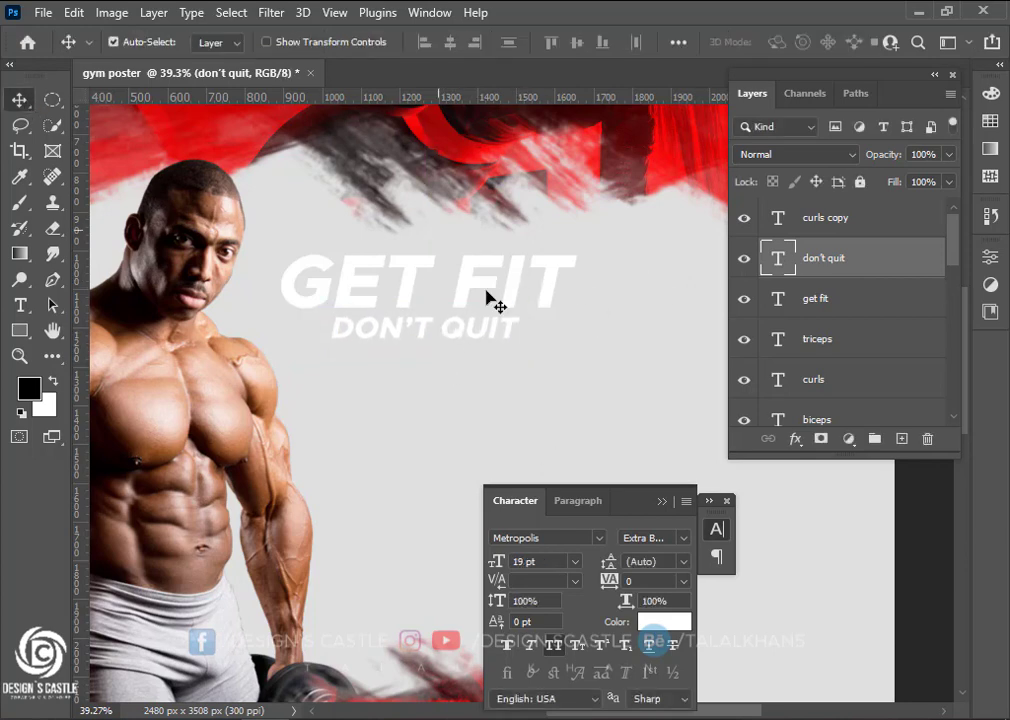
Add a gradient overlay to DON'T QUIT running from light red #fe5252 to dark red #800000
double_click(940, 270)
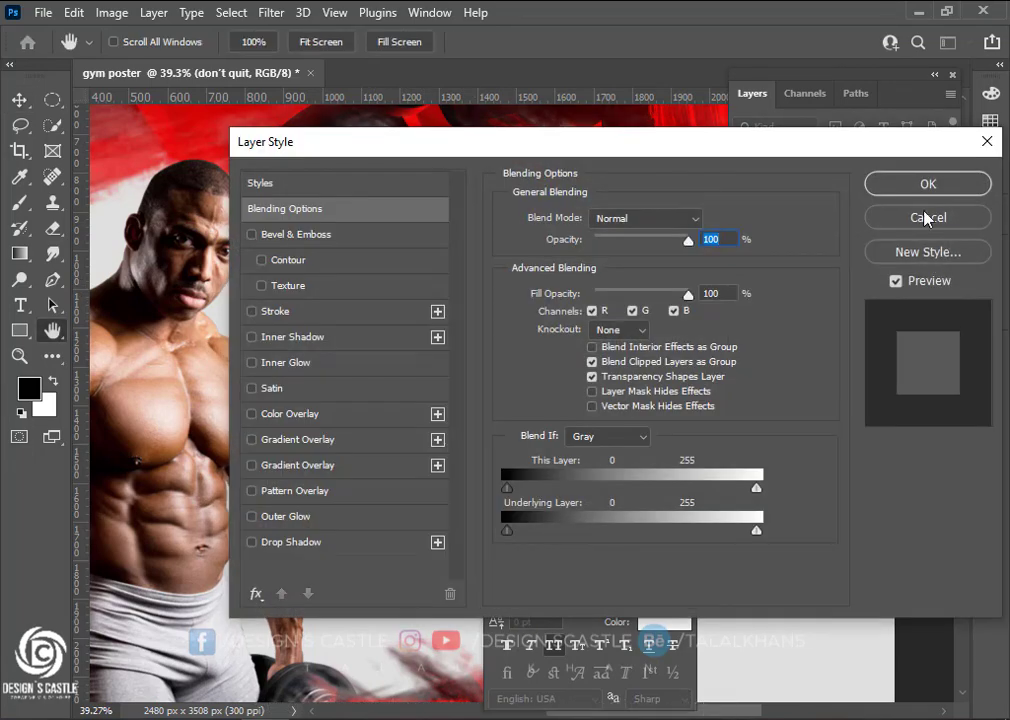
click(297, 440)
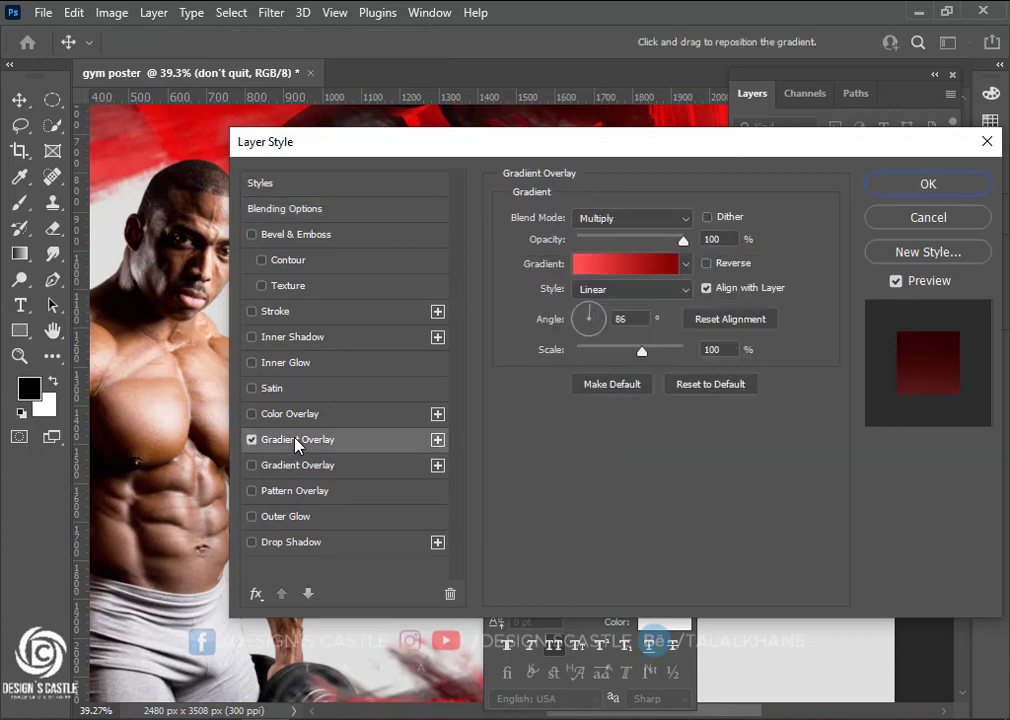
click(640, 265)
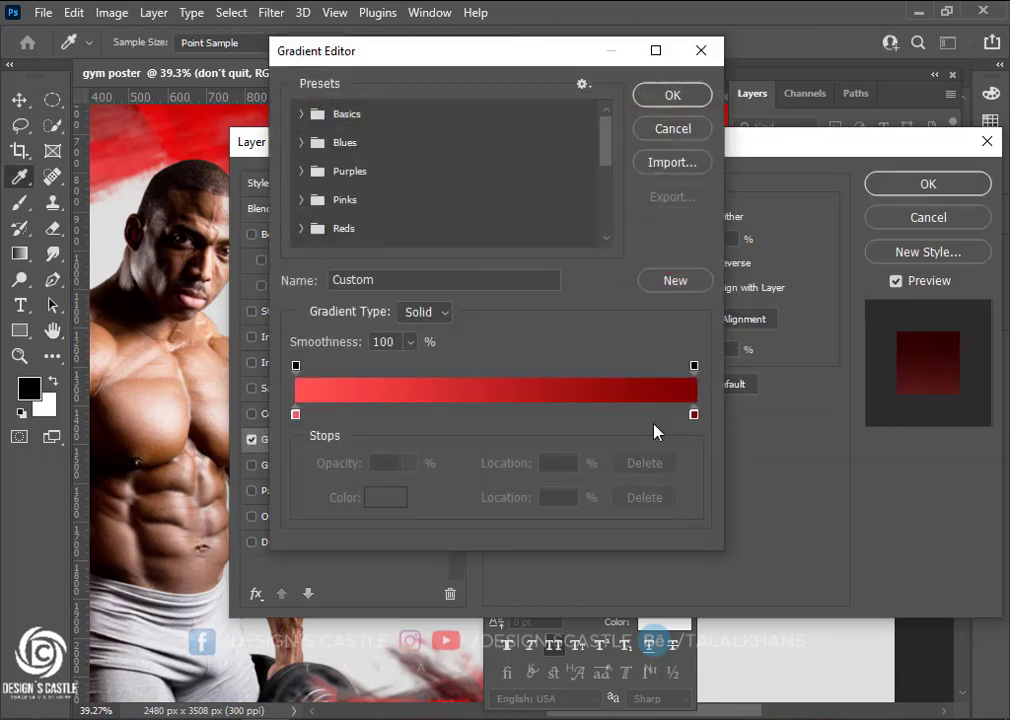
click(695, 415)
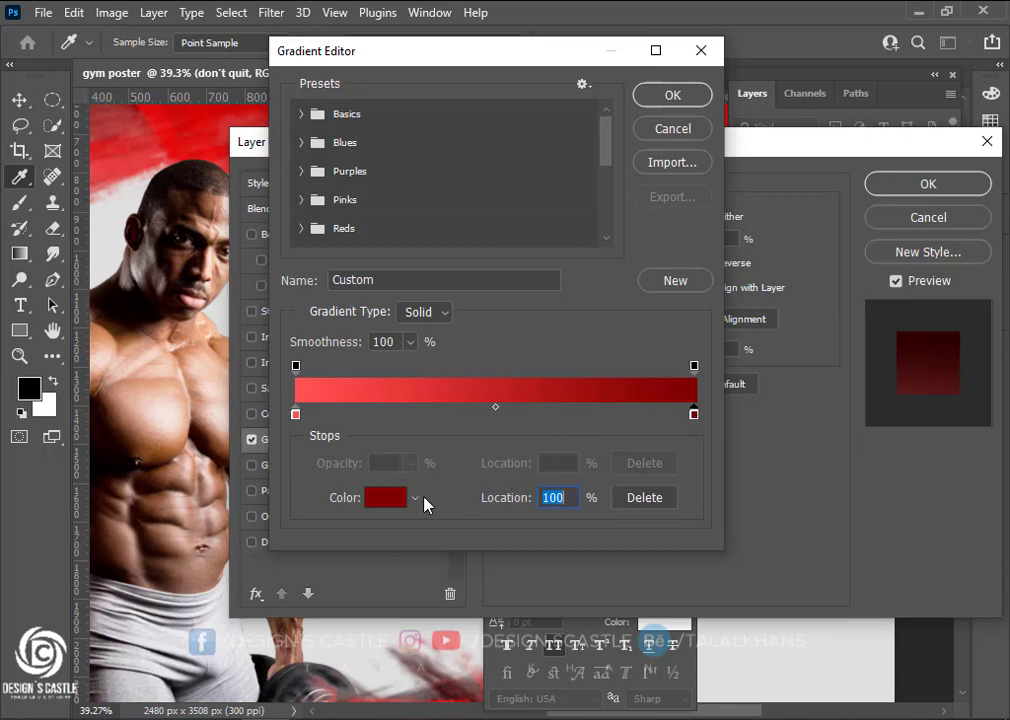
click(389, 499)
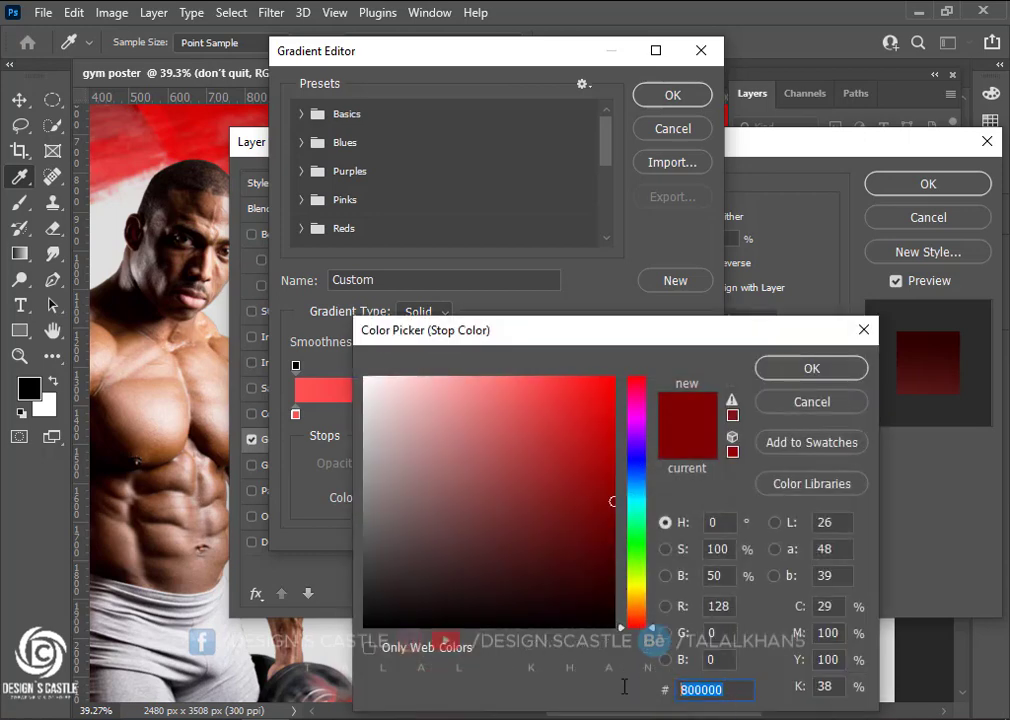
click(812, 369)
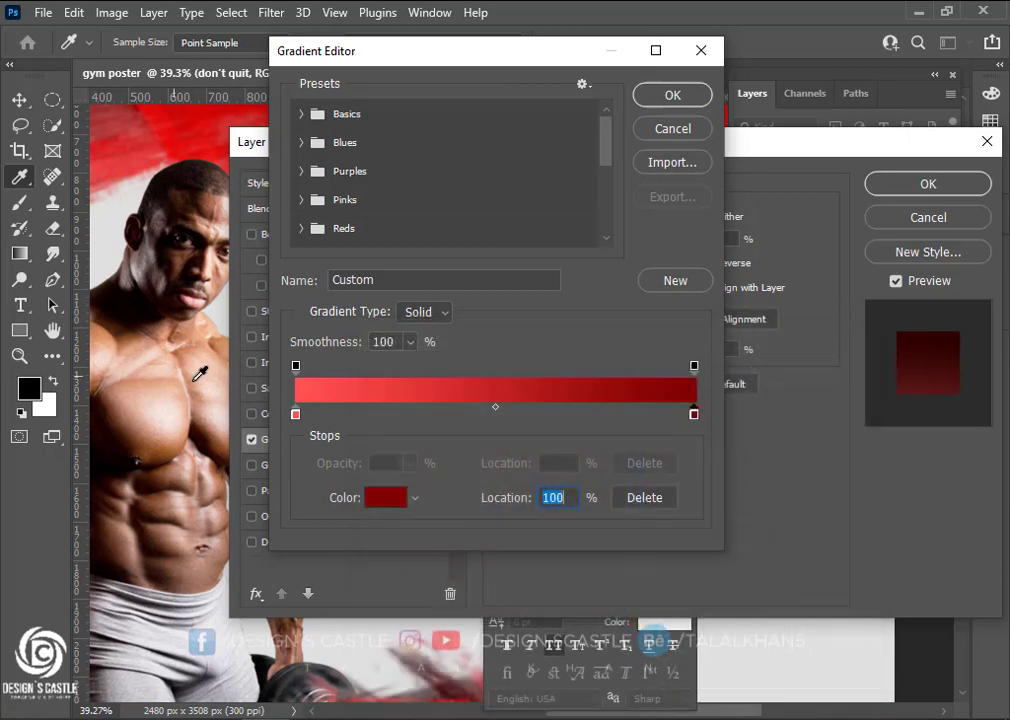
click(296, 415)
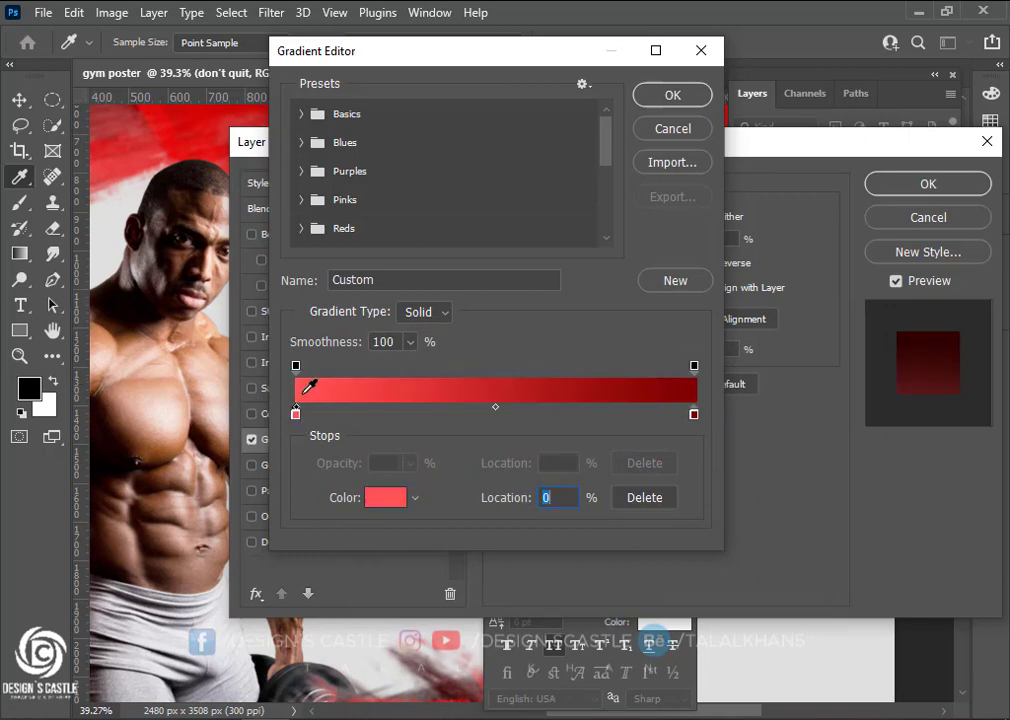
click(378, 497)
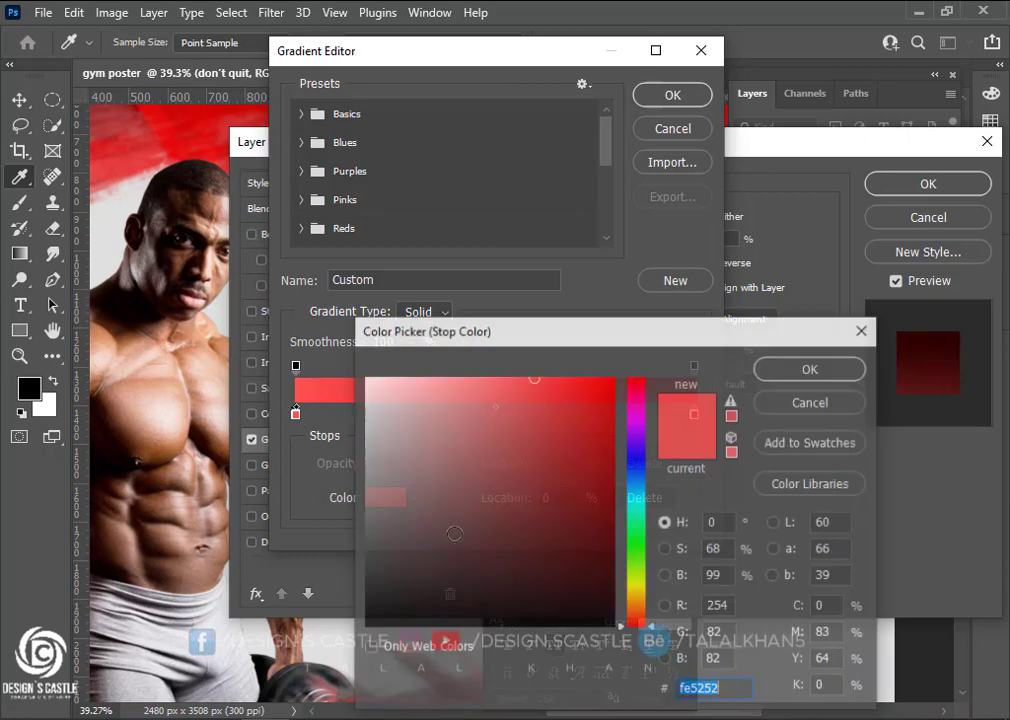
click(812, 404)
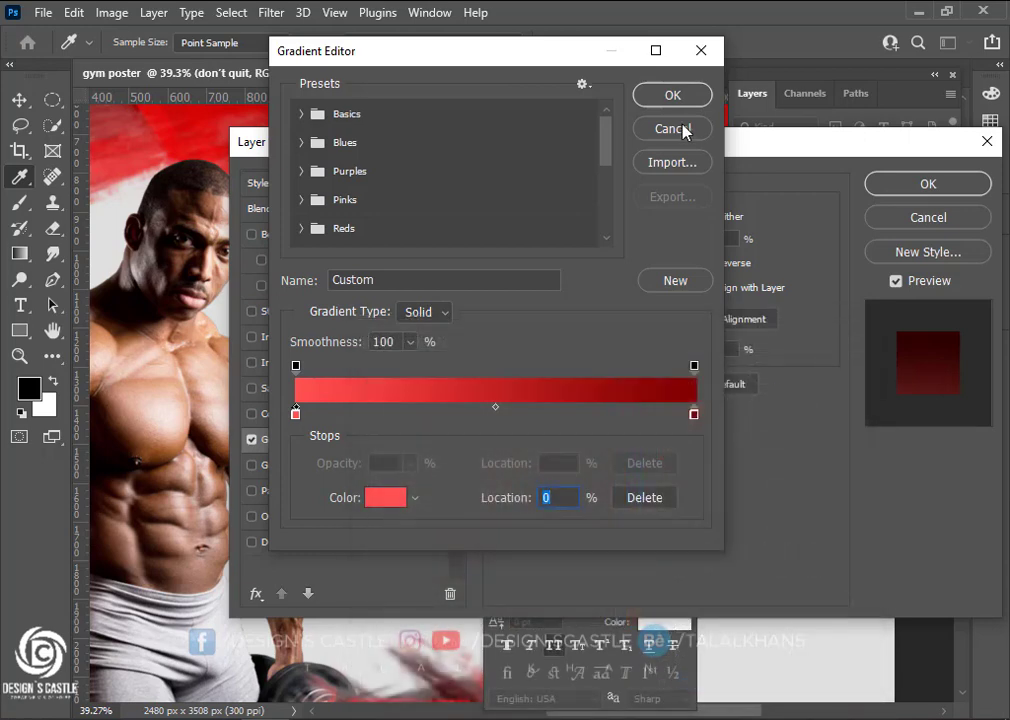
click(670, 97)
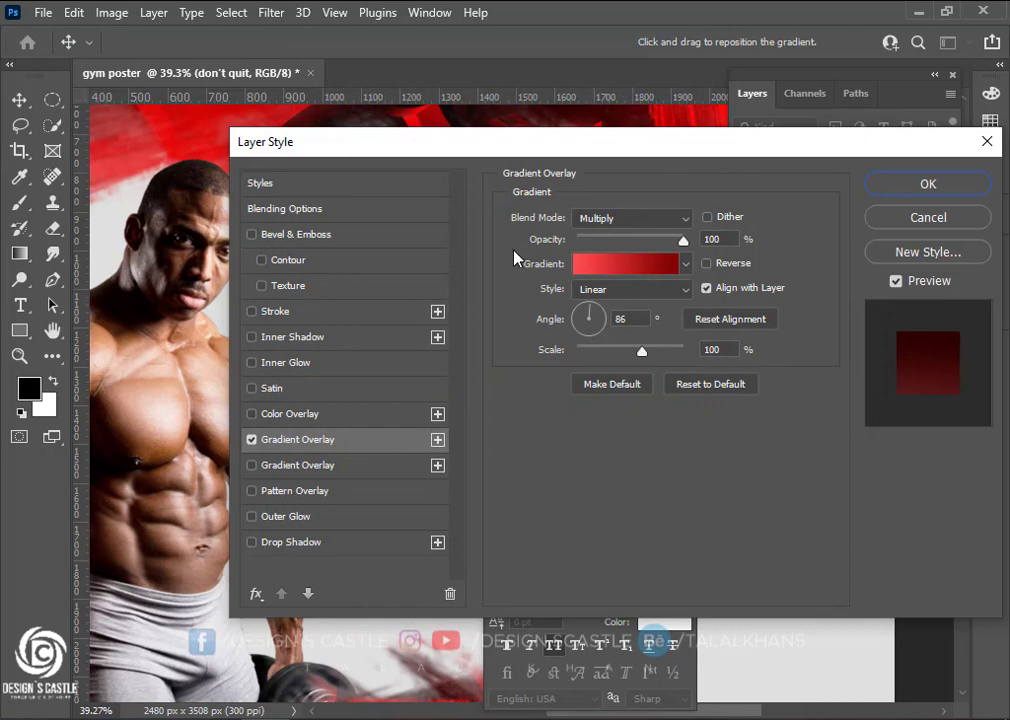
click(928, 184)
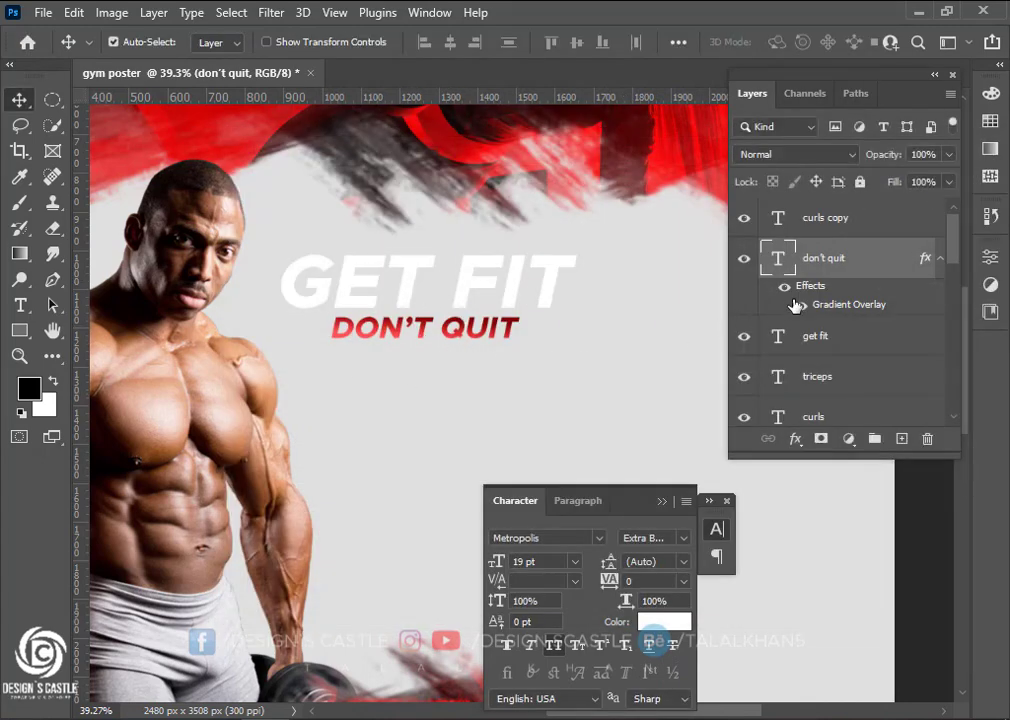
Copy the red gradient effect onto GET FIT and select both heading layers
drag(795, 287, 817, 345)
scroll(388, 349, down, 5)
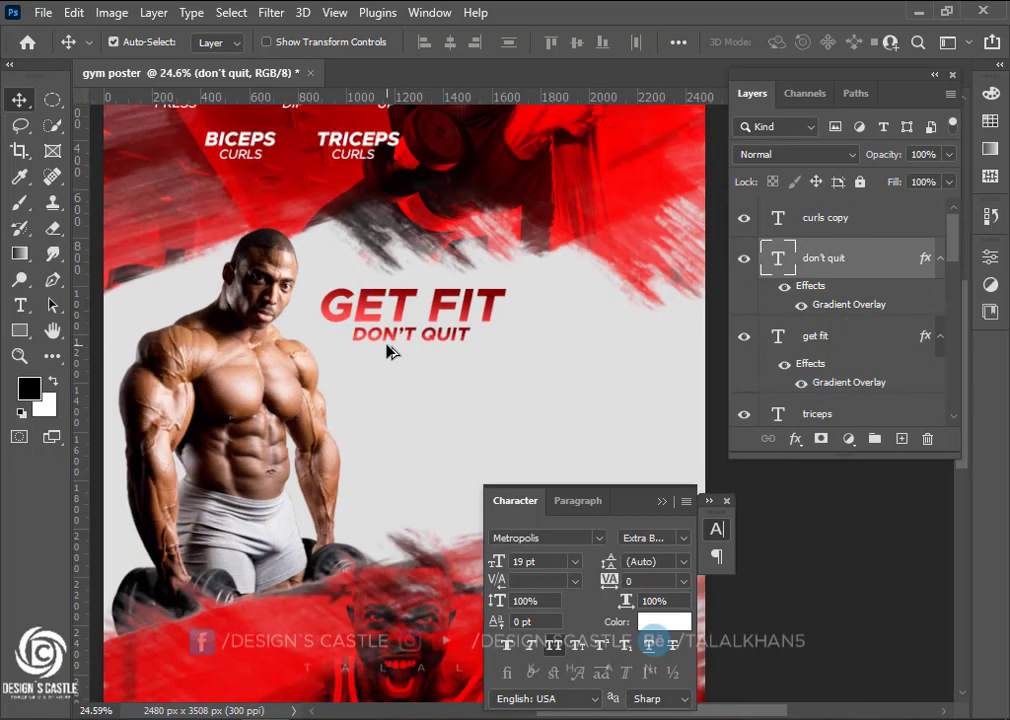
click(879, 225)
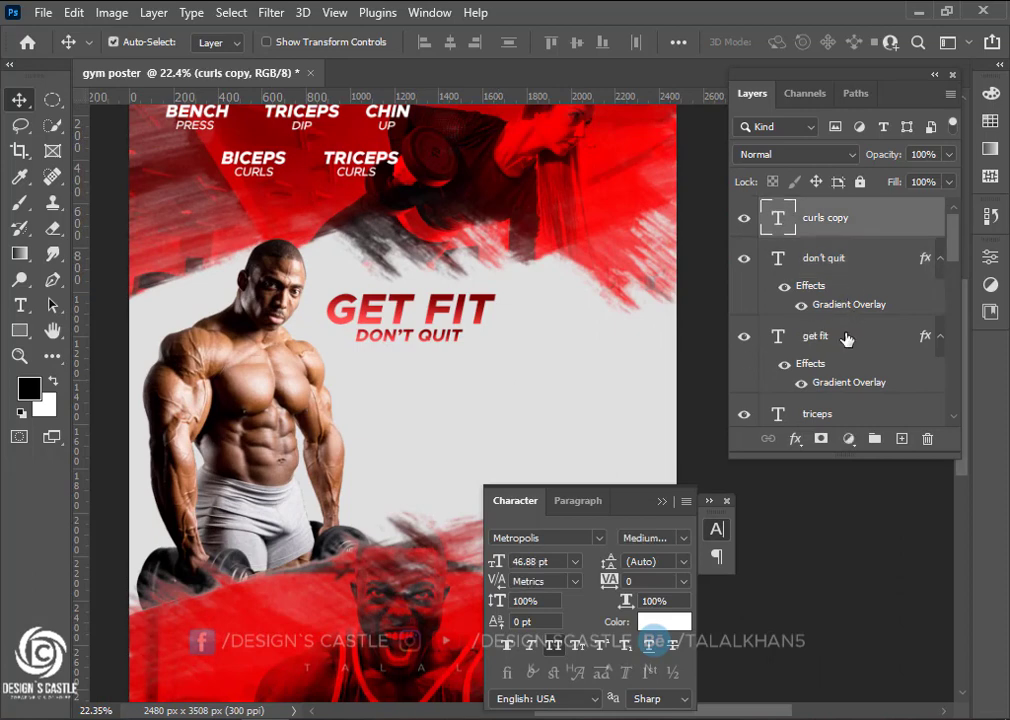
click(846, 339)
ctrl+click(856, 272)
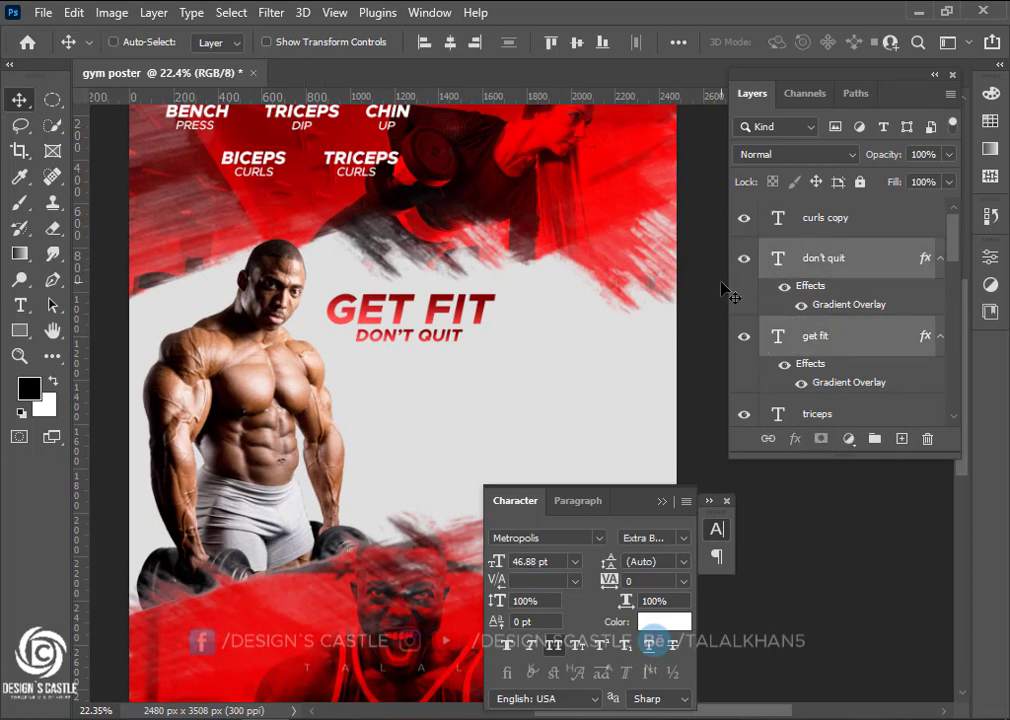
Scale GET FIT and DON'T QUIT together to about 146.85% and shift them right and down
key(ctrl+t)
drag(505, 339, 530, 376)
drag(390, 316, 431, 334)
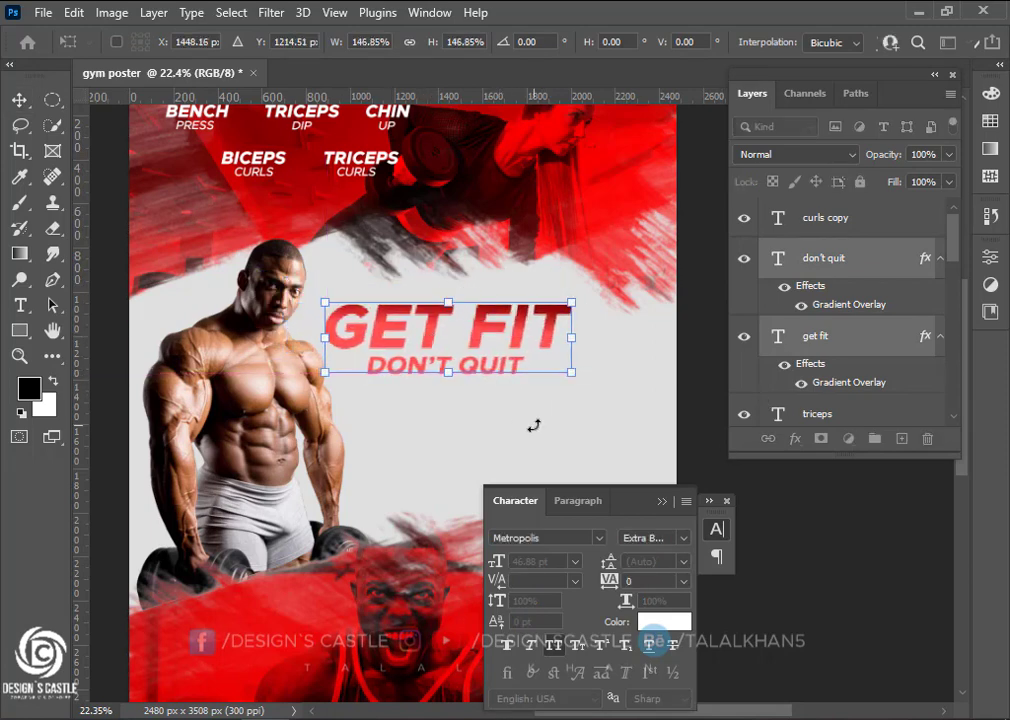
click(20, 101)
scroll(403, 381, right, 1)
scroll(403, 381, right, 2)
scroll(403, 381, down, 3)
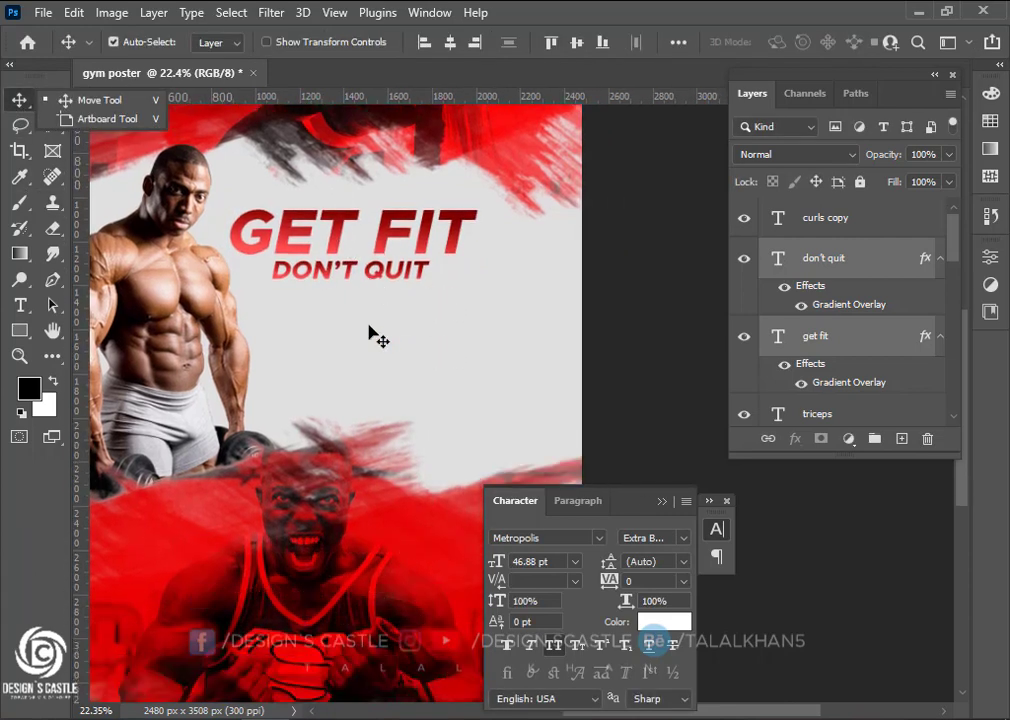
Add a new 50 text line and enlarge it
click(20, 306)
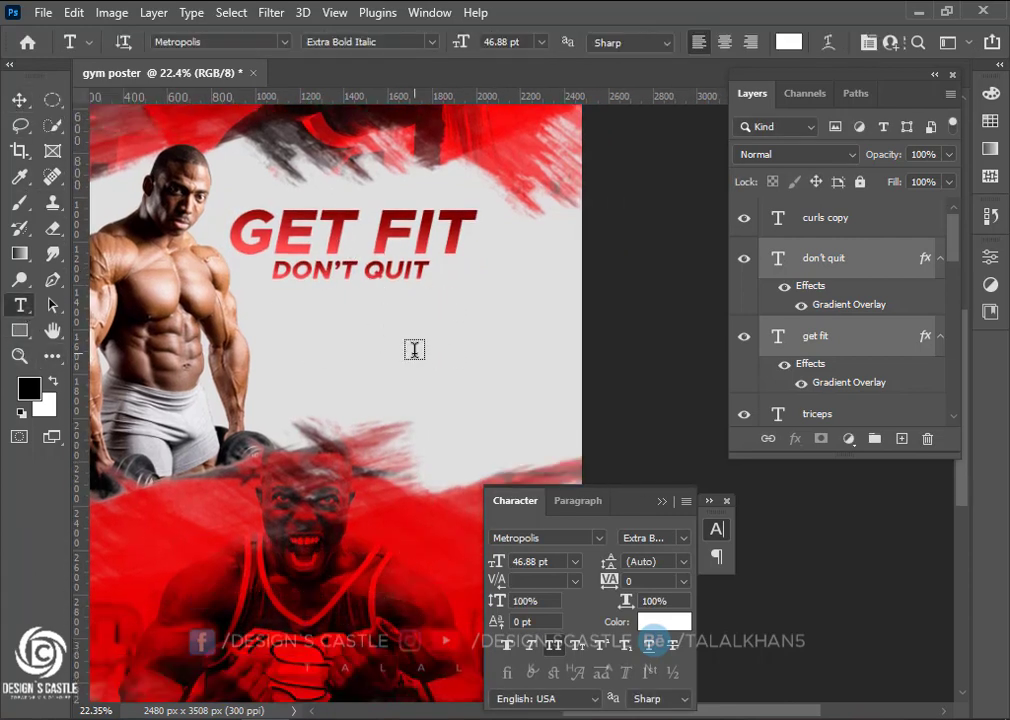
click(413, 347)
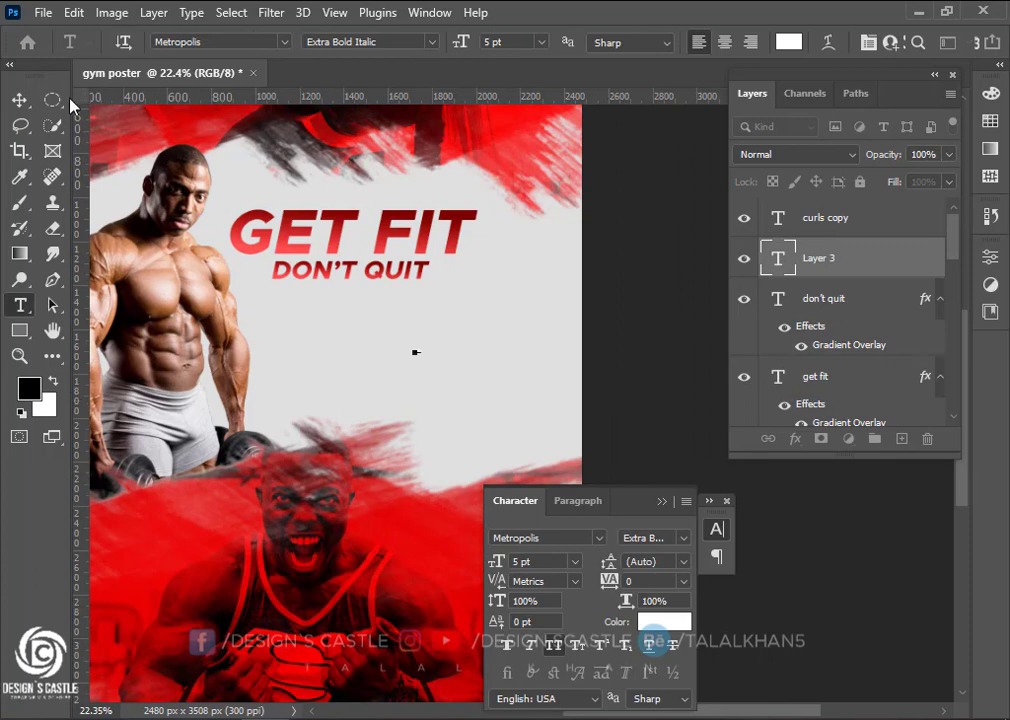
text(50)
click(20, 101)
key(ctrl+t)
drag(421, 354, 491, 350)
key(Return)
Add a % beside the 50, then shrink 50% as one and move it right
key(t)
drag(581, 356, 604, 370)
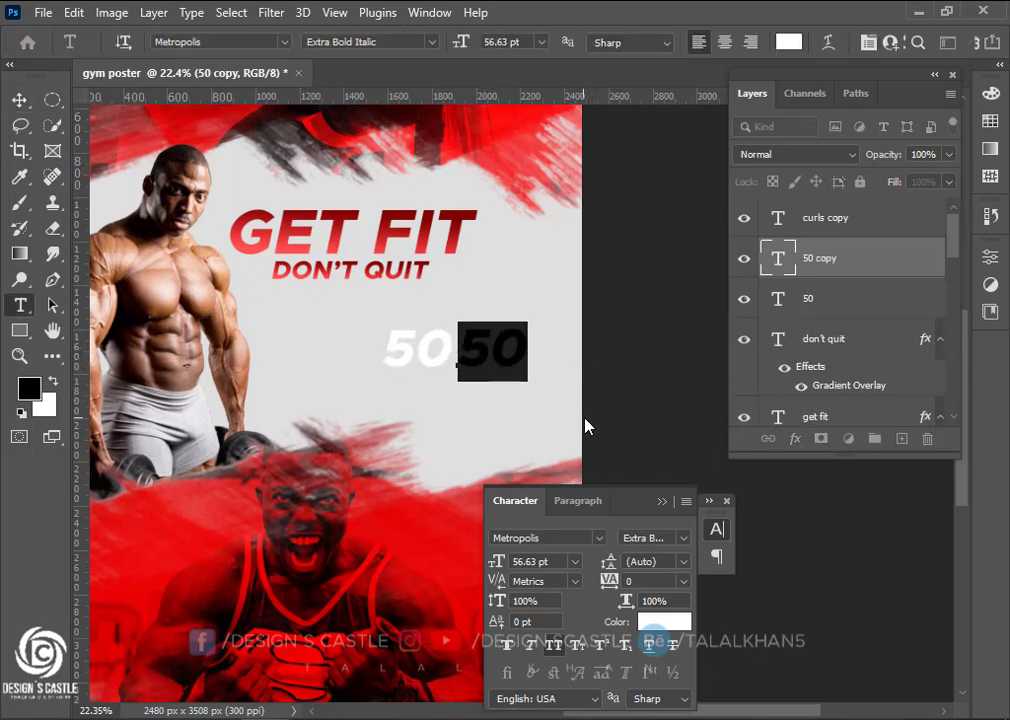
text(%)
click(19, 100)
scroll(480, 382, up, 4)
mouse_move(482, 333)
mouse_down()
mouse_move(468, 331)
mouse_move(483, 356)
mouse_up()
shift+click(404, 320)
key(ctrl+t)
drag(431, 332, 573, 358)
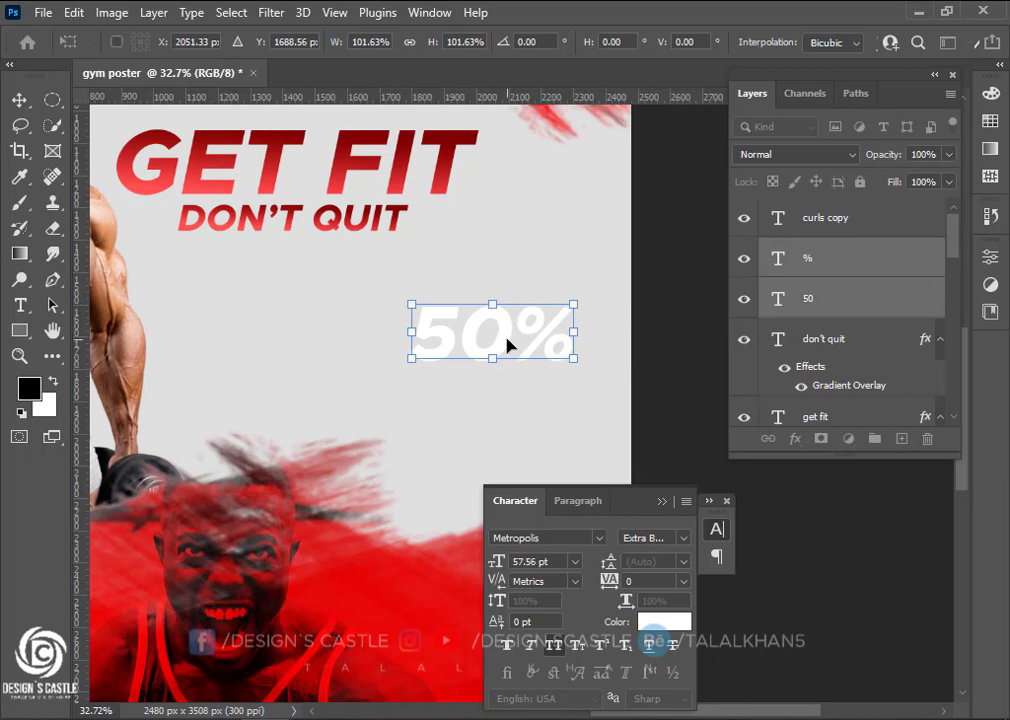
drag(507, 338, 520, 339)
click(20, 102)
scroll(462, 336, down, 2)
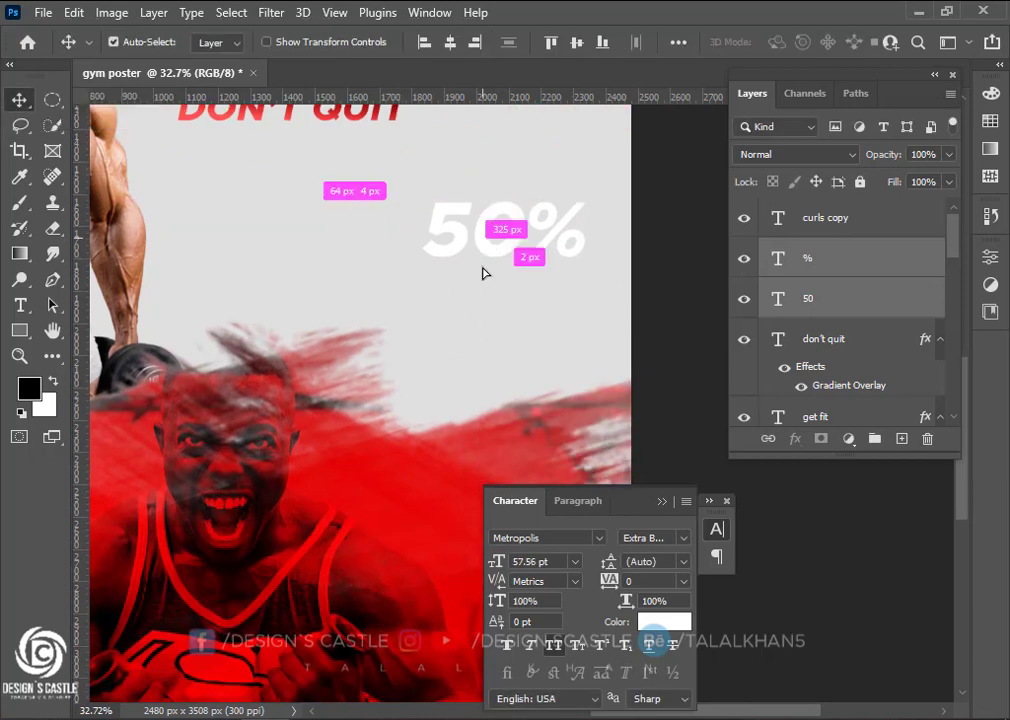
Duplicate 50% below, retype it as DISCOUNT and scale it to match the 50% width
drag(483, 272, 649, 290)
key(t)
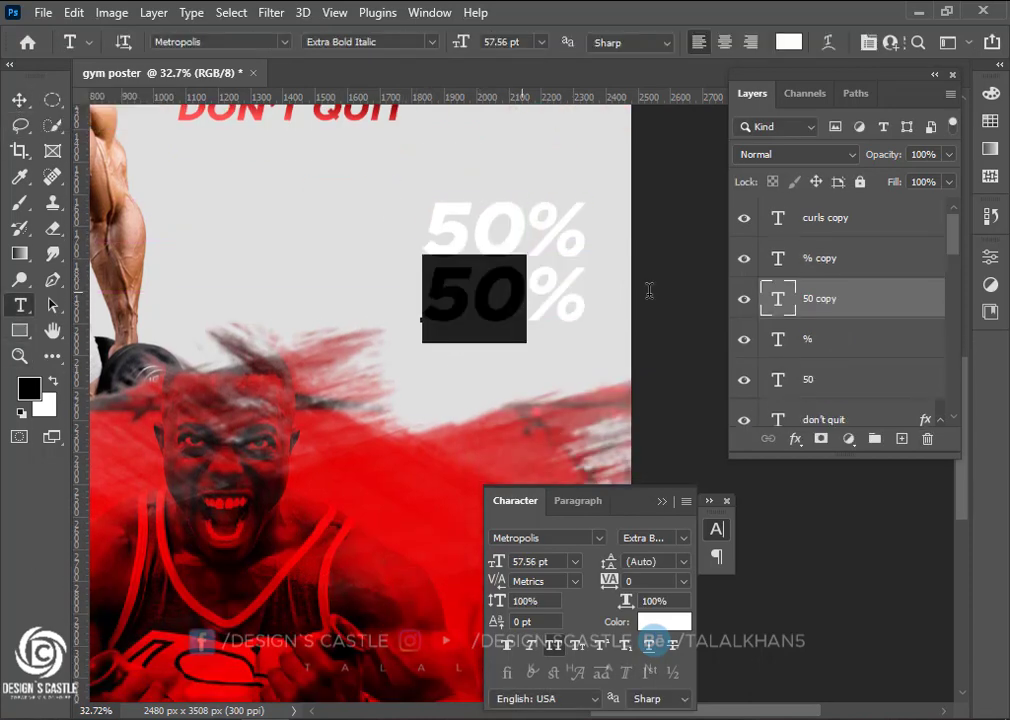
text(DISCOU)
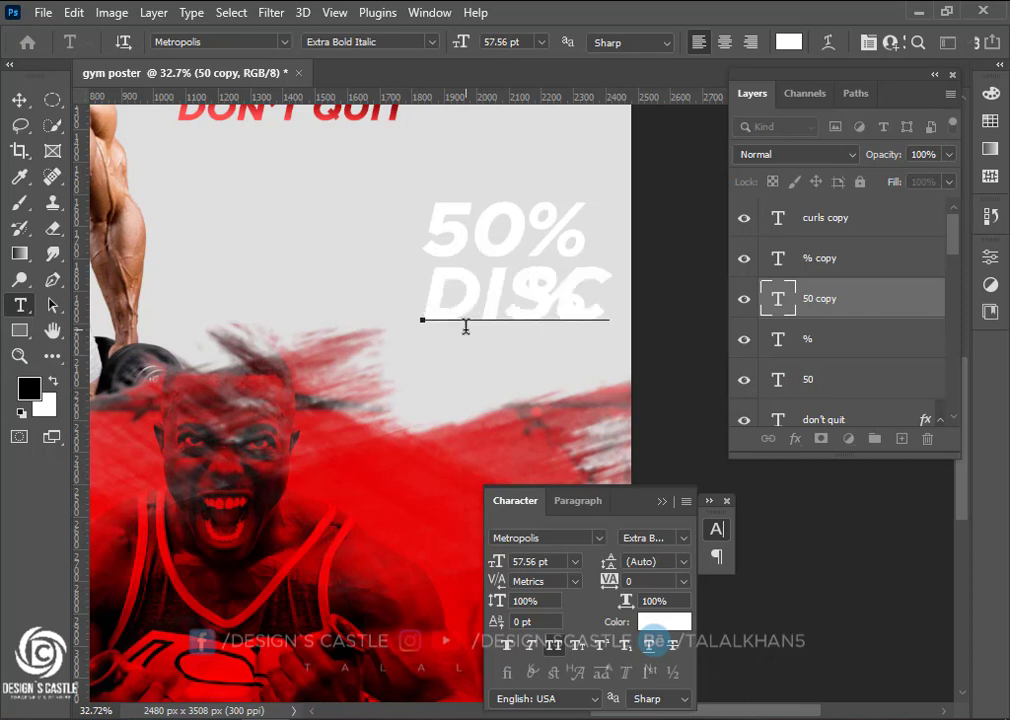
key(ctrl+Return)
key(ctrl+t)
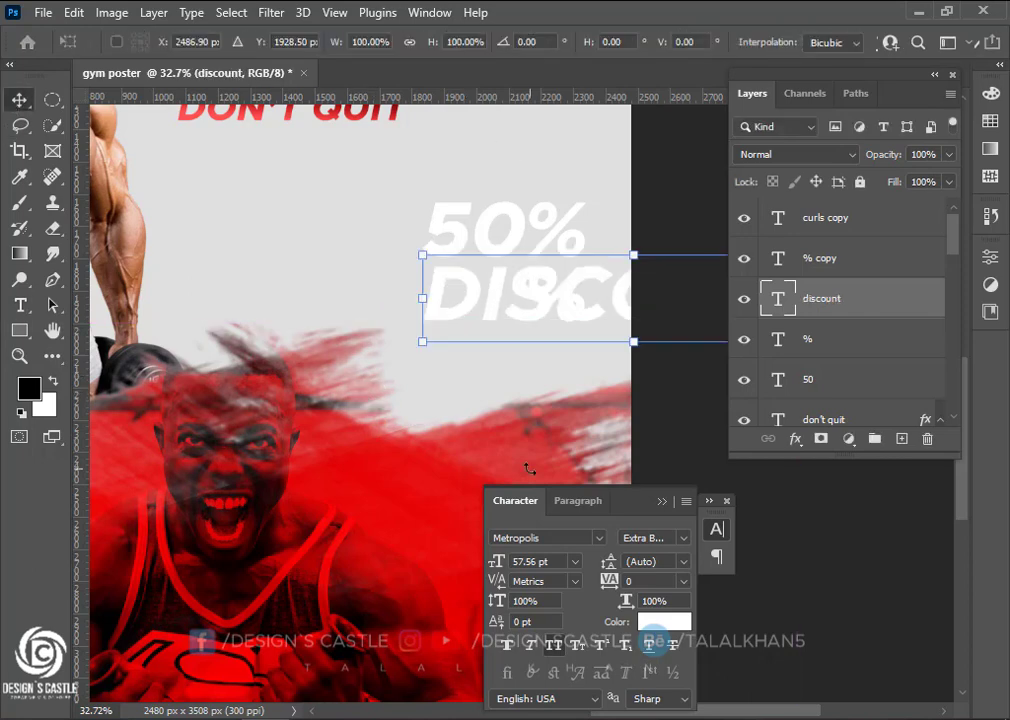
drag(419, 257, 553, 312)
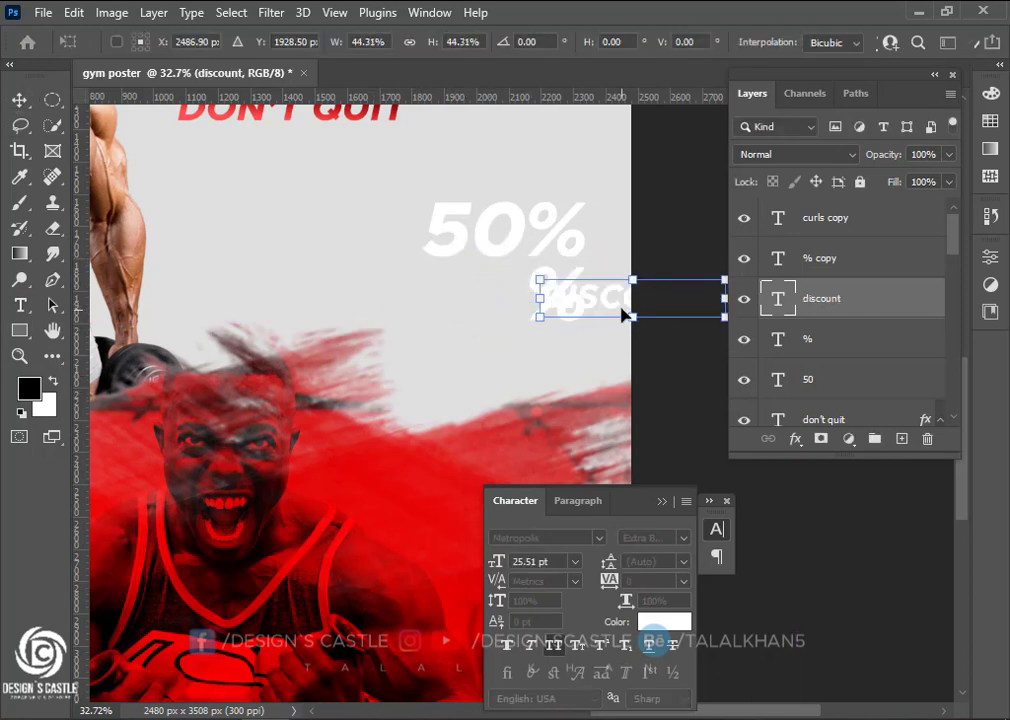
drag(624, 313, 537, 347)
click(19, 100)
key(ctrl+z)
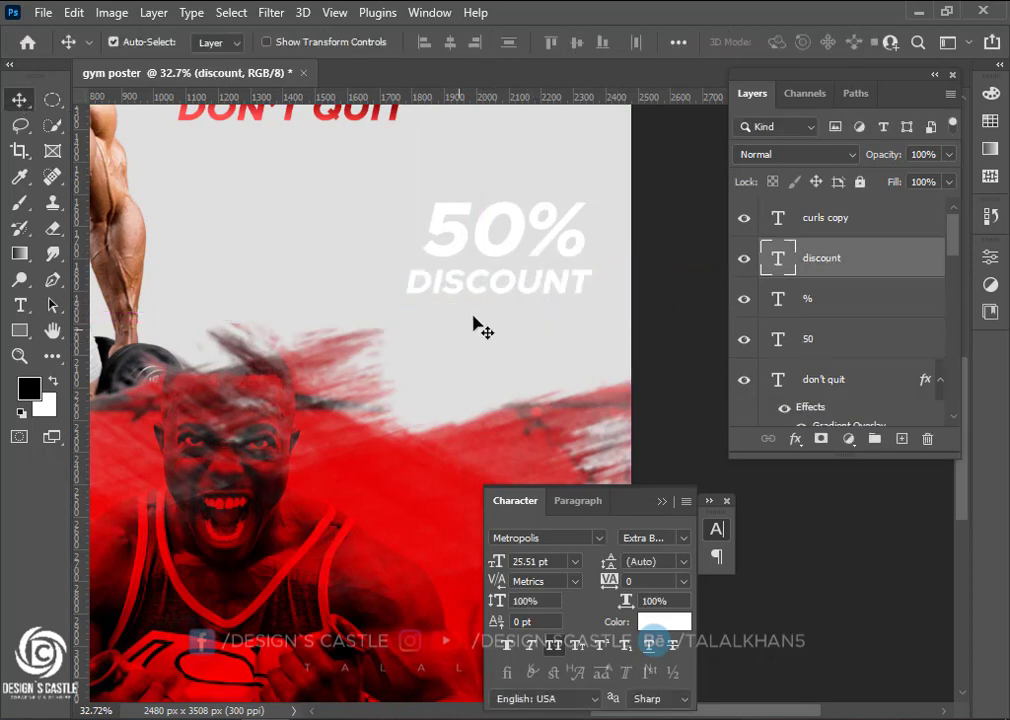
scroll(476, 327, up, 2)
key(ctrl+t)
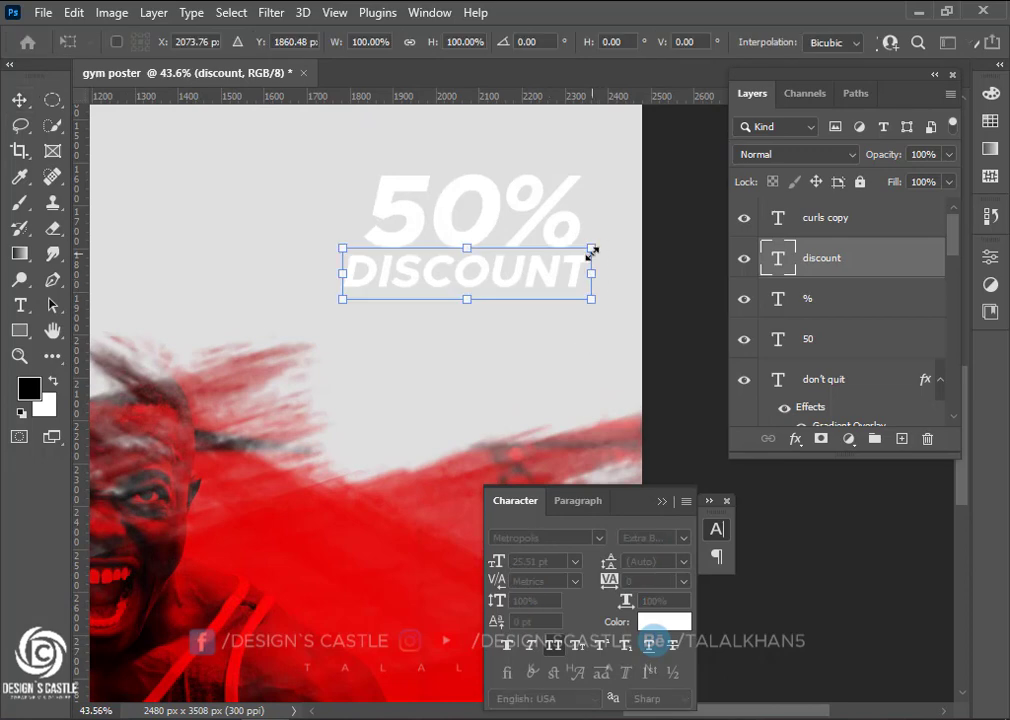
drag(591, 262, 576, 268)
key(Return)
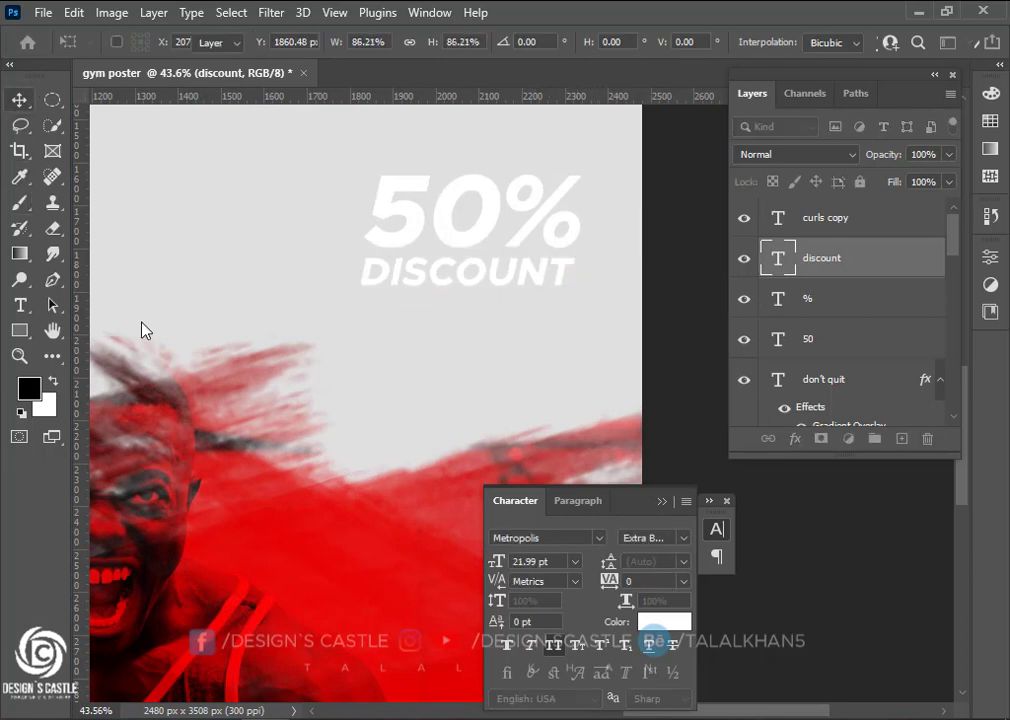
Set DISCOUNT to Medium Italic and nudge it slightly right under 50%
click(632, 539)
click(660, 446)
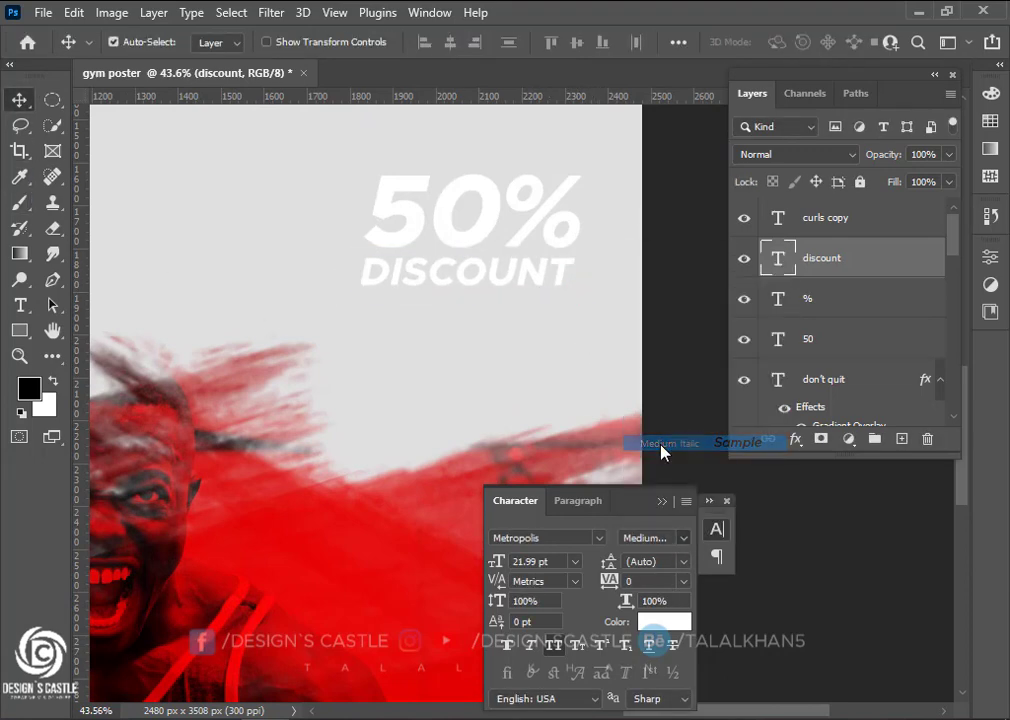
drag(487, 284, 493, 283)
click(434, 206)
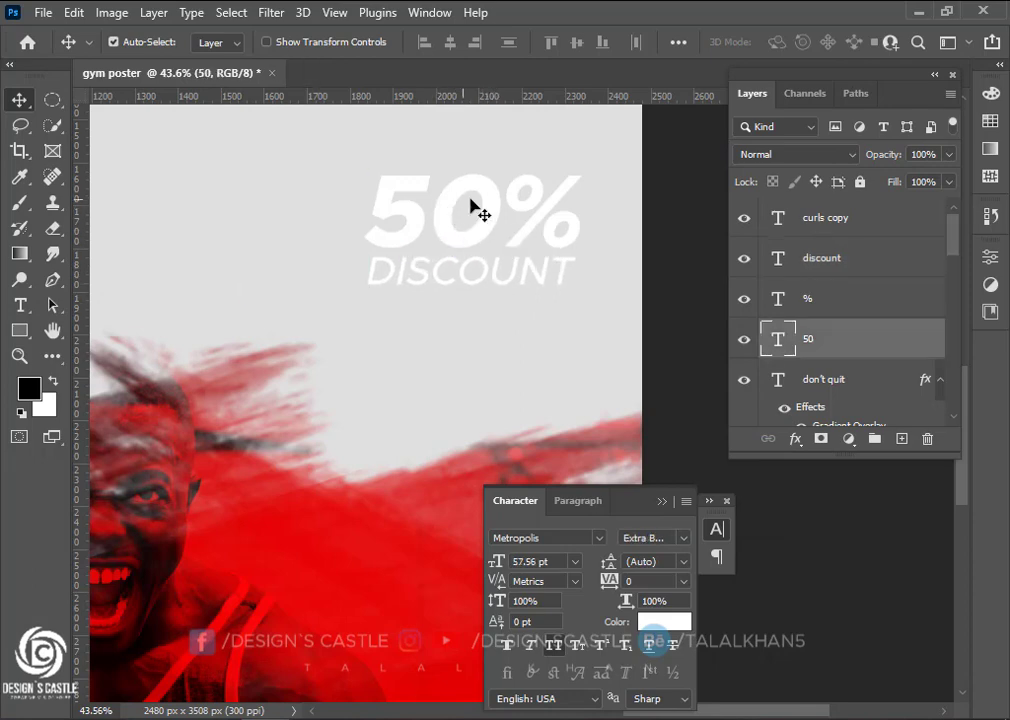
scroll(848, 360, down, 1)
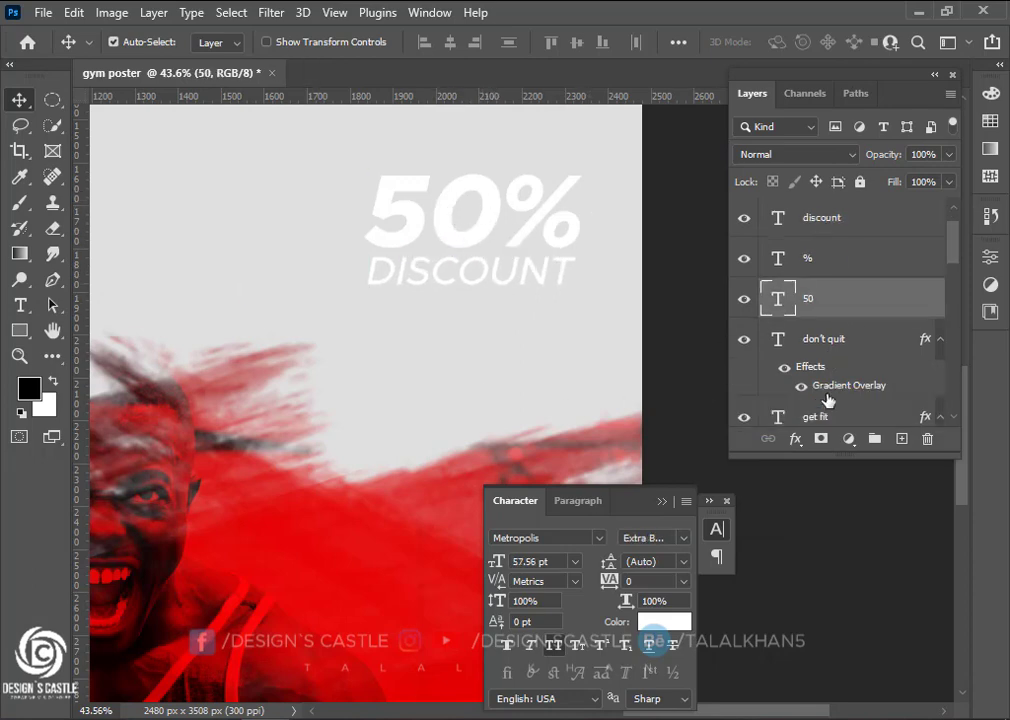
Copy DON'T QUIT's red gradient effect onto the 50, % and DISCOUNT layers, undoing a stray copy
drag(818, 375, 818, 305)
drag(818, 374, 814, 218)
key(ctrl+z)
Pan around the poster to check the spacing of 50% DISCOUNT beneath the headings
scroll(430, 264, down, 3)
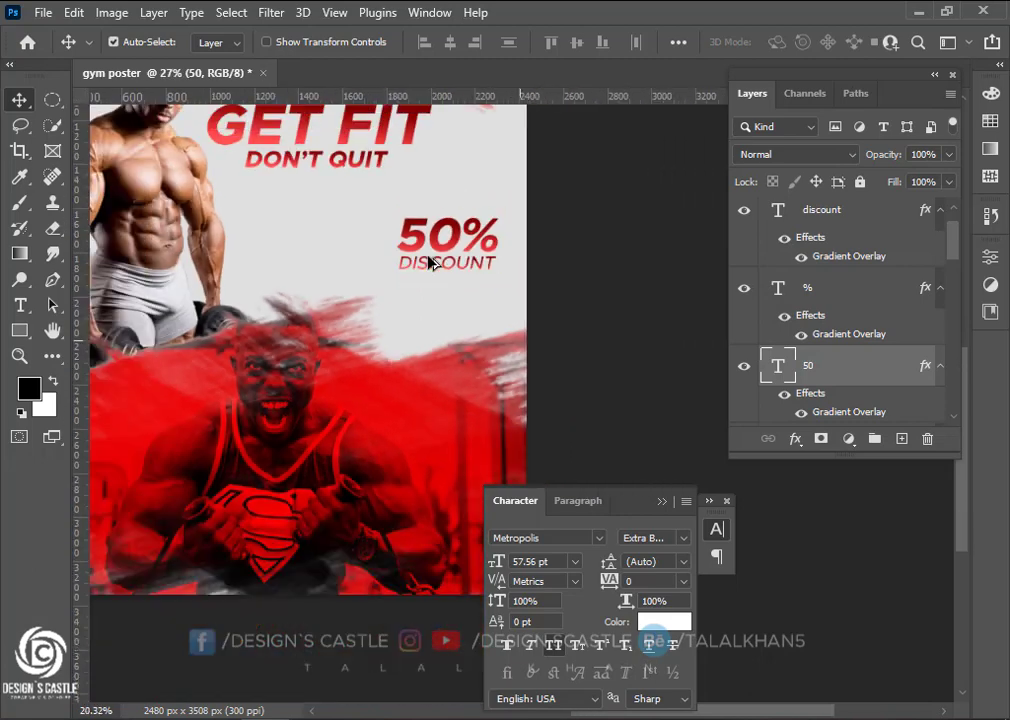
scroll(430, 264, down, 1)
key(ctrl)
scroll(417, 345, left, 2)
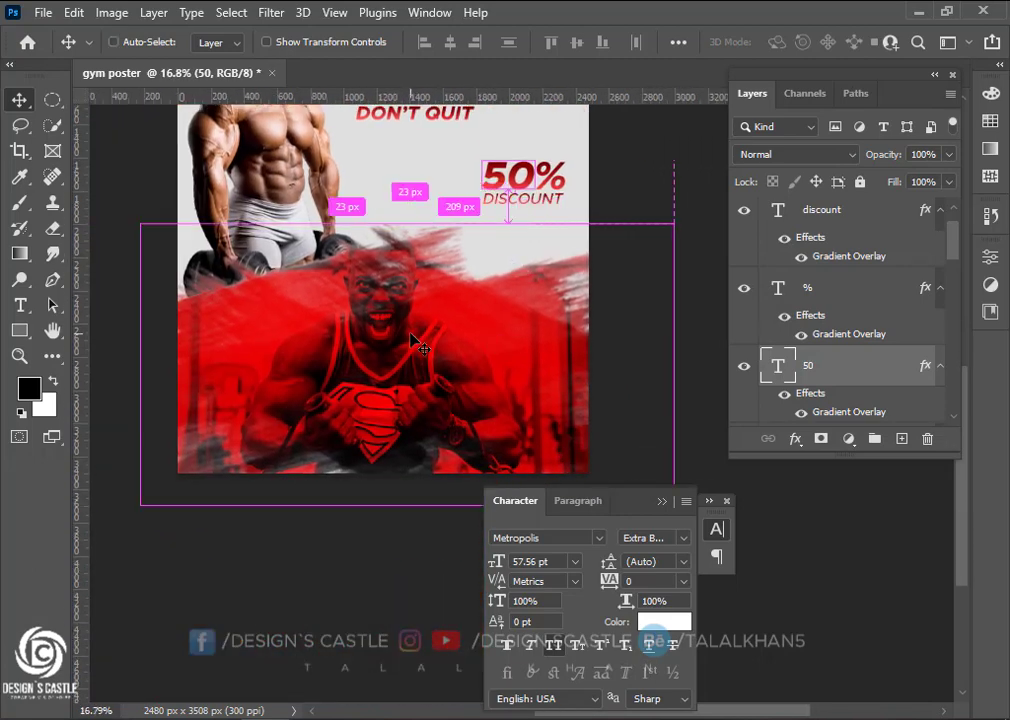
scroll(223, 388, up, 5)
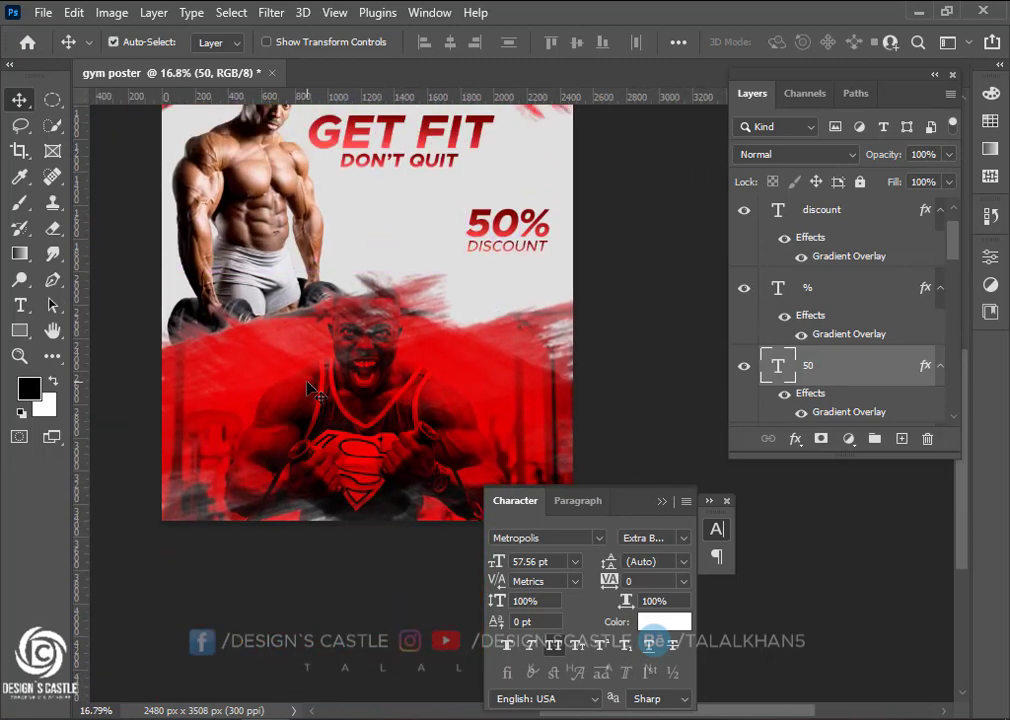
scroll(308, 384, down, 1)
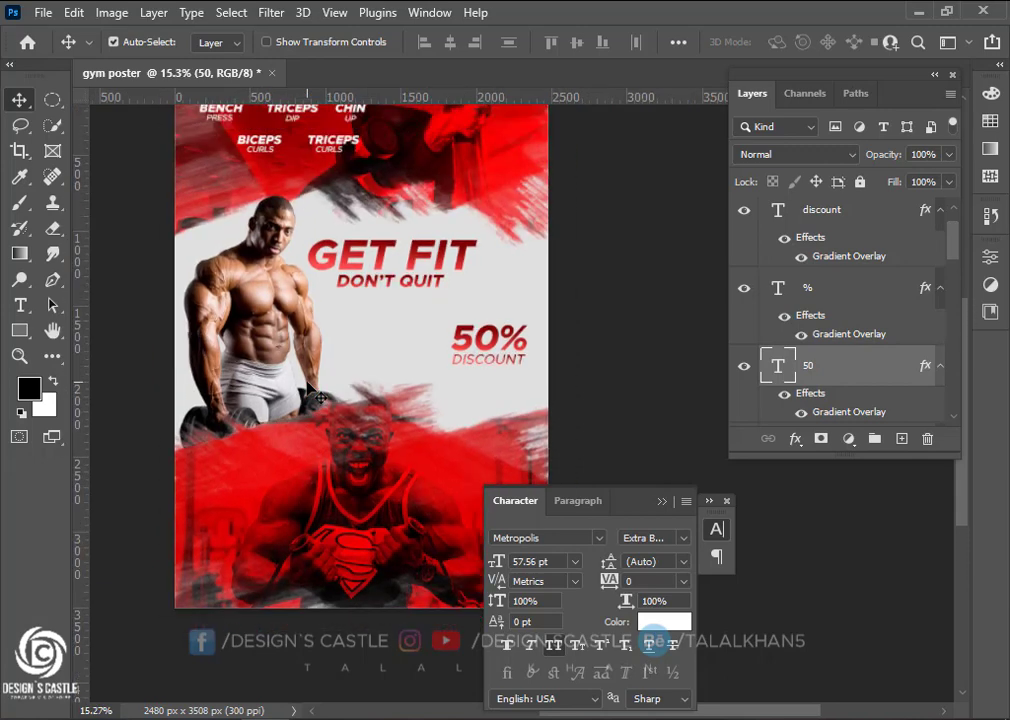
scroll(308, 384, up, 3)
scroll(308, 384, down, 2)
scroll(395, 388, down, 2)
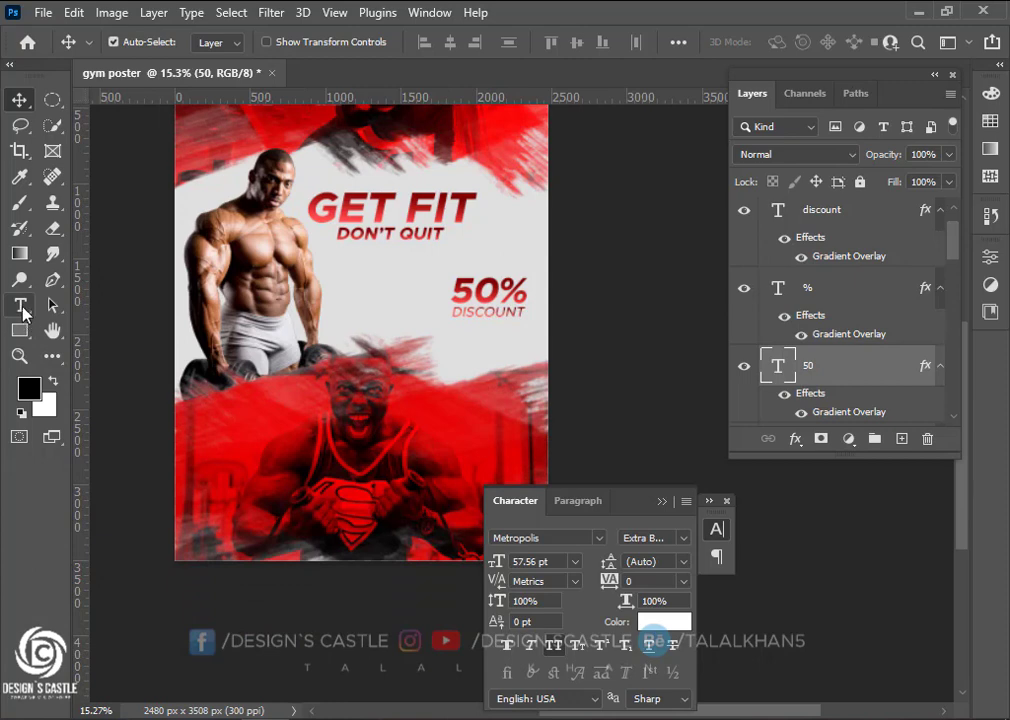
click(21, 306)
scroll(360, 300, down, 2)
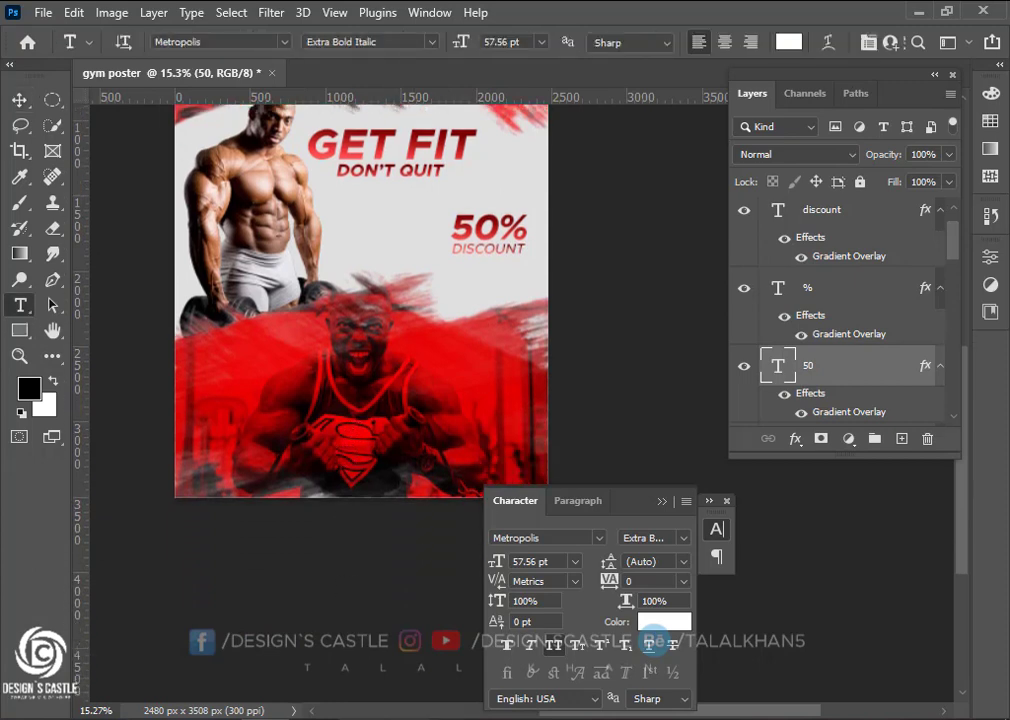
Copy the word 'muscle' from the Notepad phrase list and start a new text layer on the red area
key(alt+Tab)
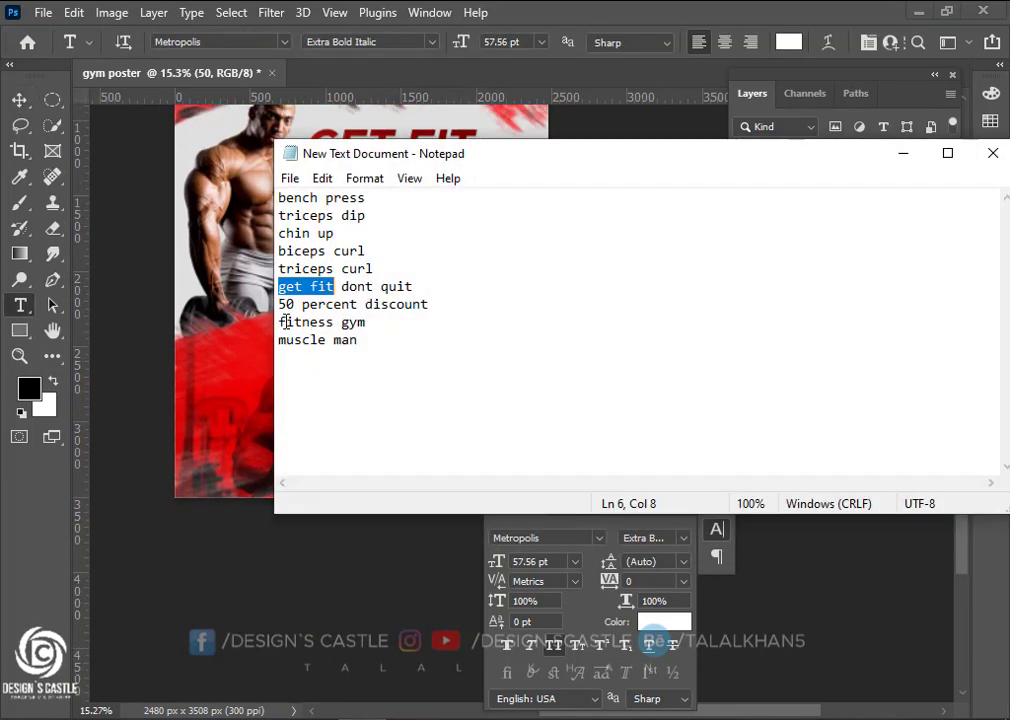
drag(277, 340, 243, 342)
key(ctrl+c)
click(319, 341)
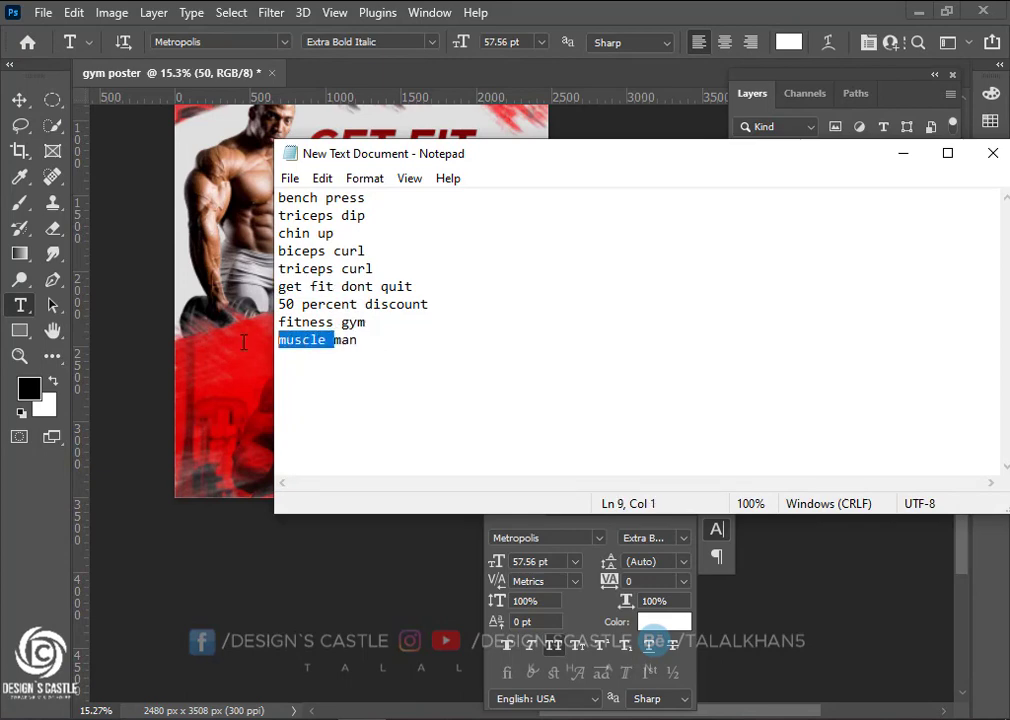
click(903, 153)
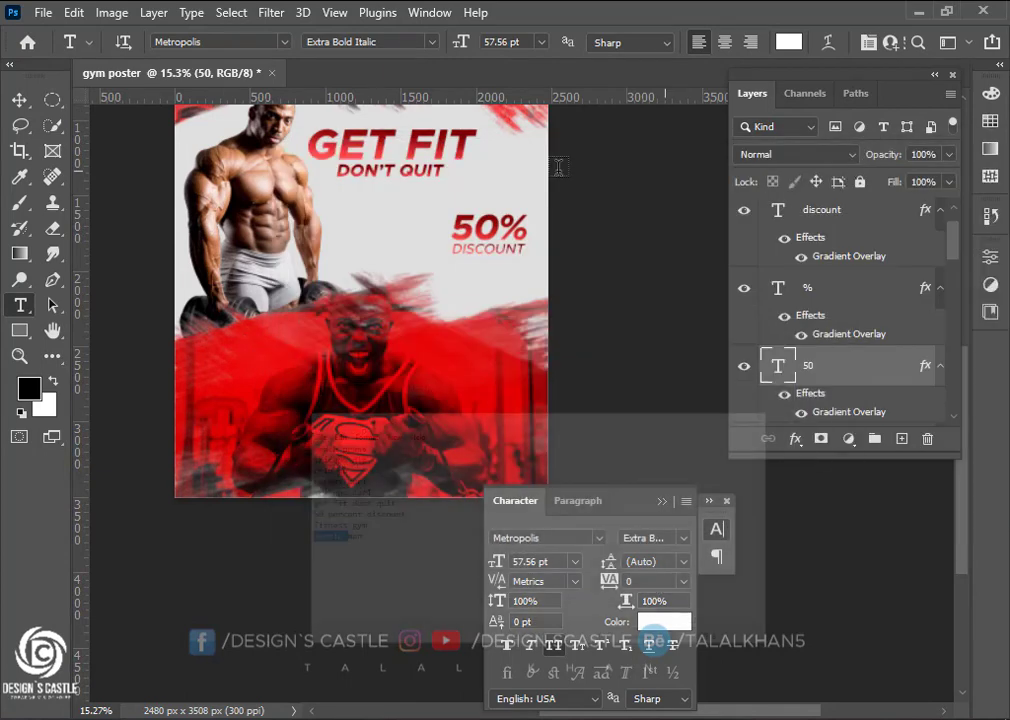
click(305, 396)
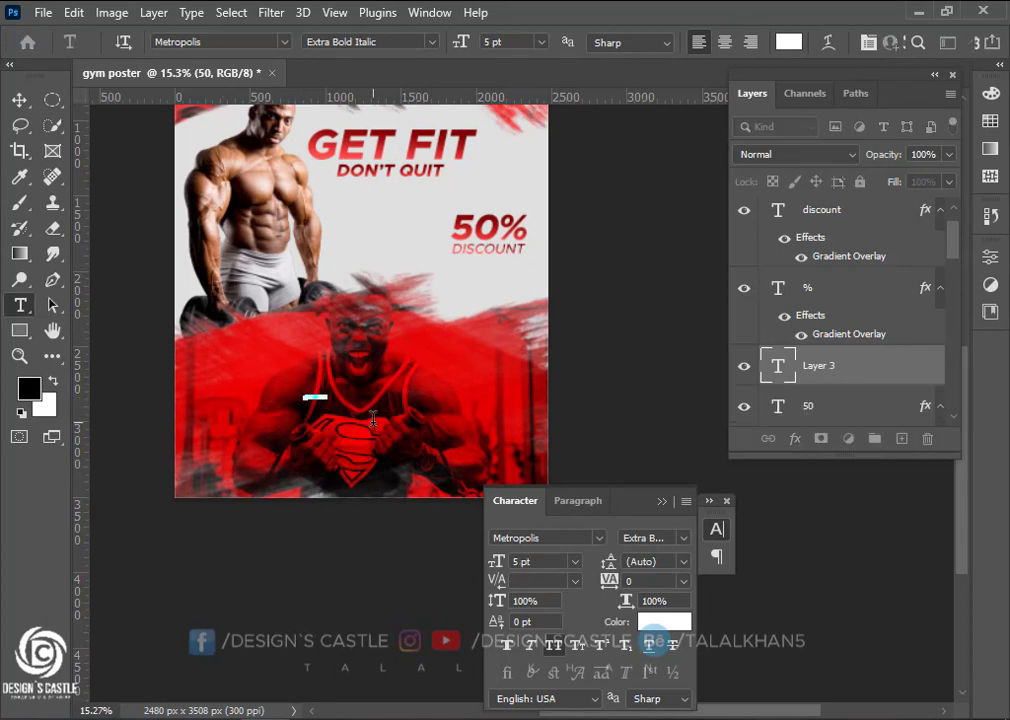
Paste MUSCLE into the new text layer and enlarge it, centred on the poster
key(ctrl+v)
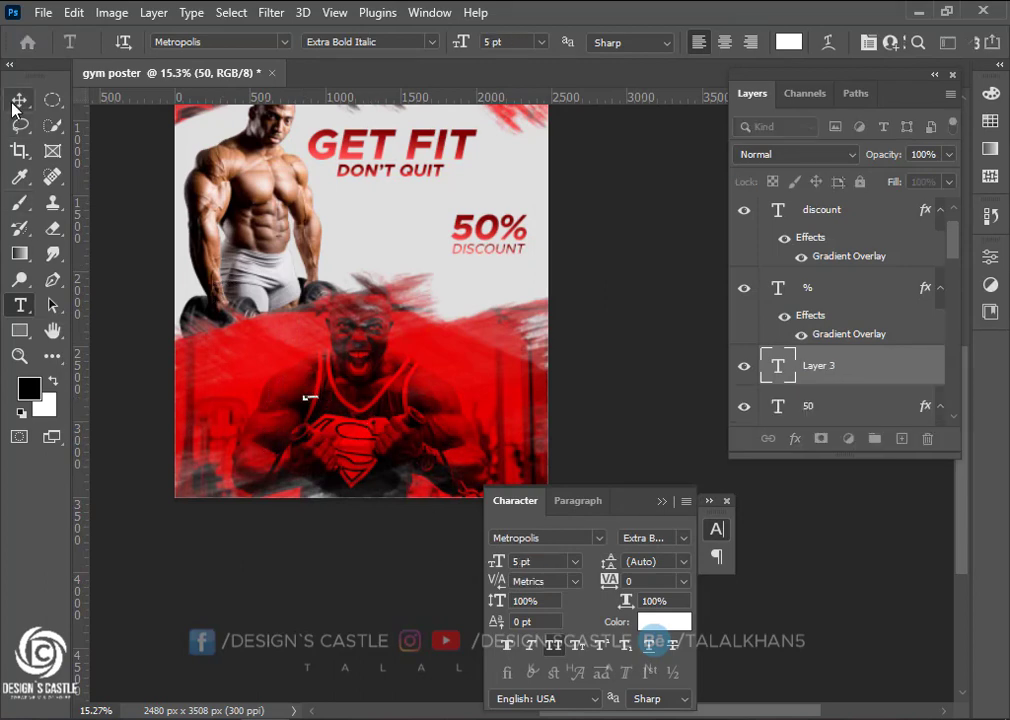
click(19, 100)
key(ctrl+t)
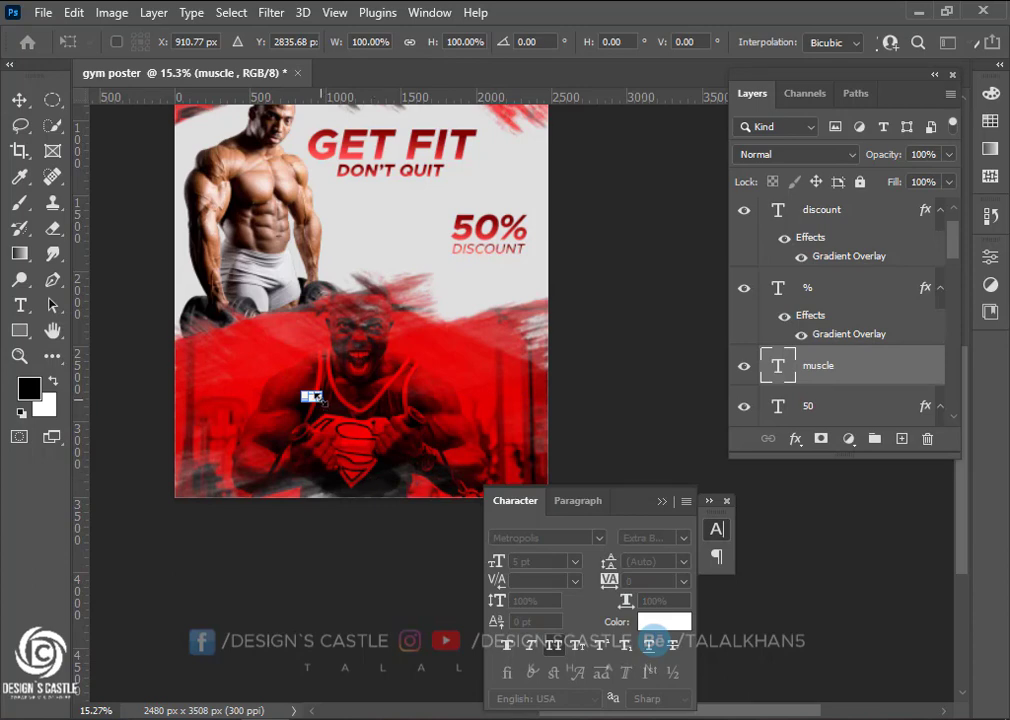
drag(312, 430, 378, 446)
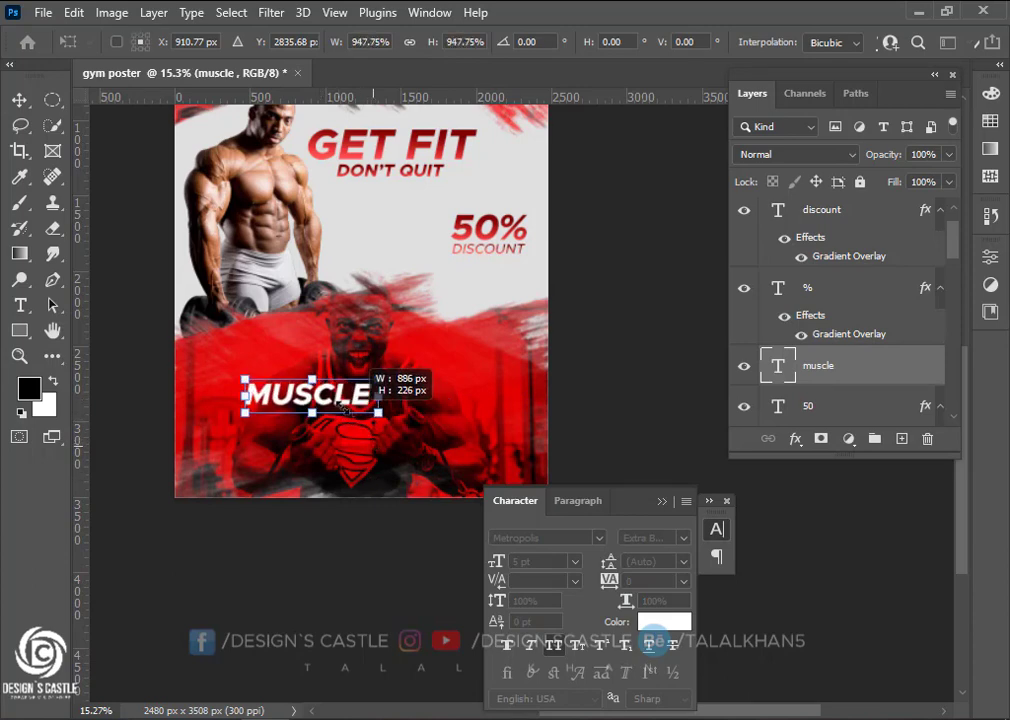
drag(337, 406, 378, 395)
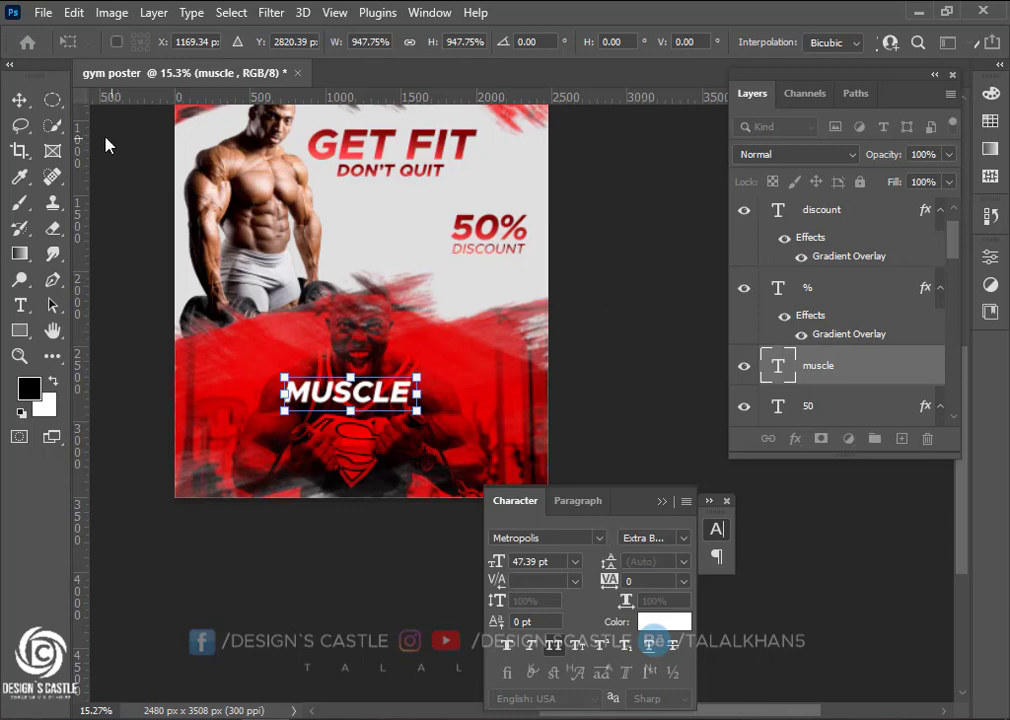
click(19, 100)
Switch MUSCLE to the Mutant Academy BB font and scale it up to about 175%
click(603, 545)
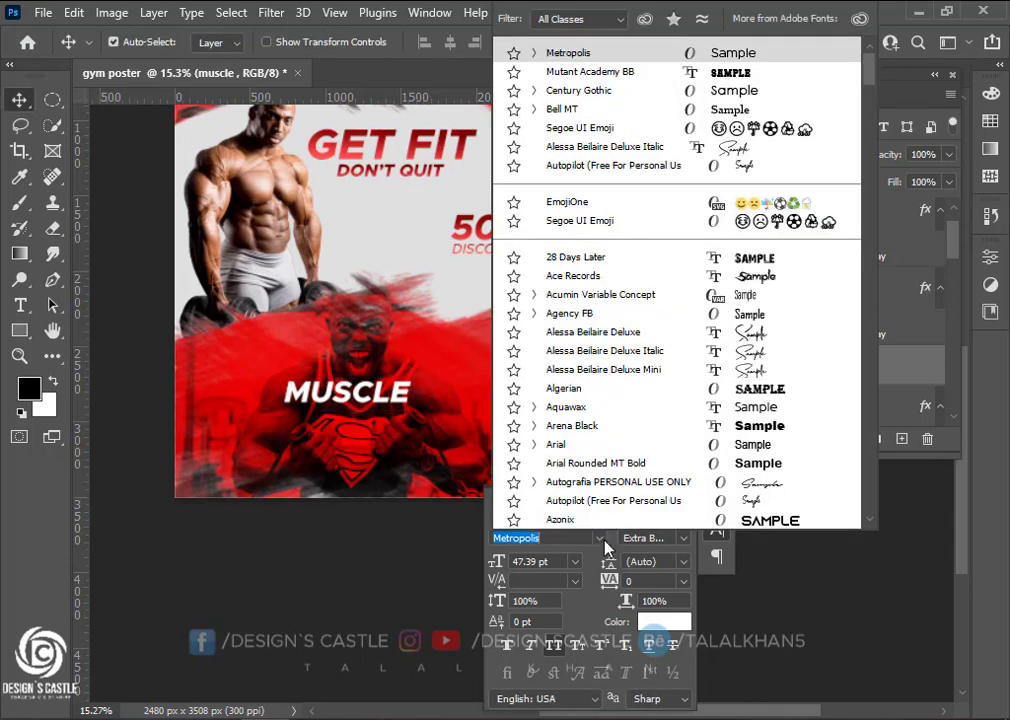
click(600, 72)
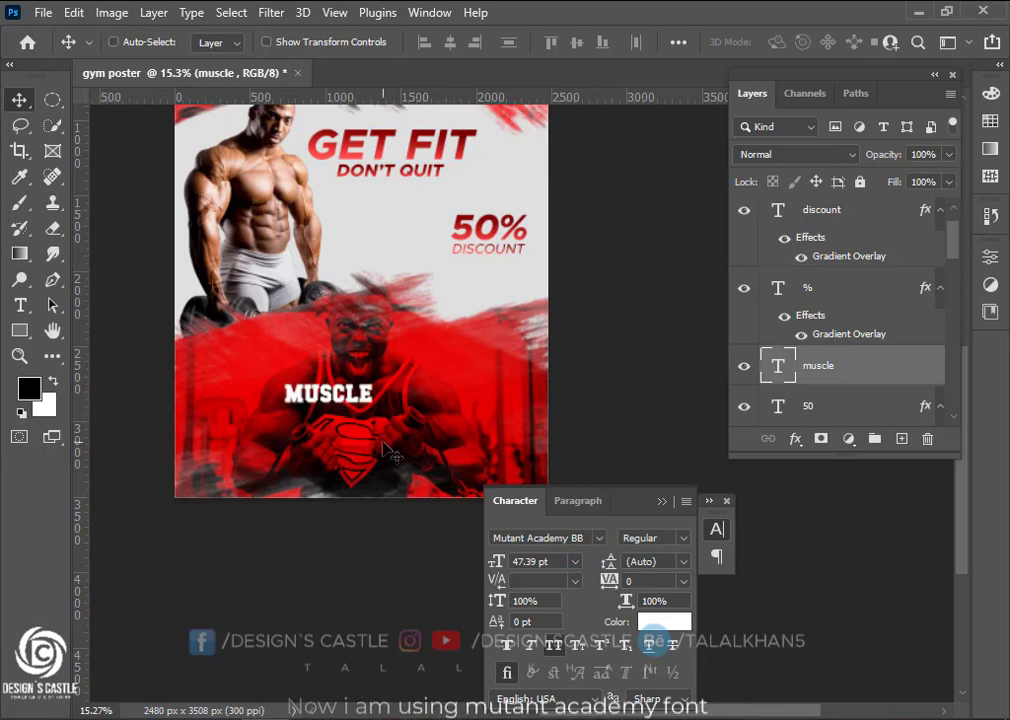
key(ctrl+t)
mouse_move(380, 405)
mouse_down()
mouse_move(415, 420)
mouse_move(376, 414)
mouse_move(394, 392)
mouse_move(387, 404)
mouse_up()
scroll(326, 437, down, 4)
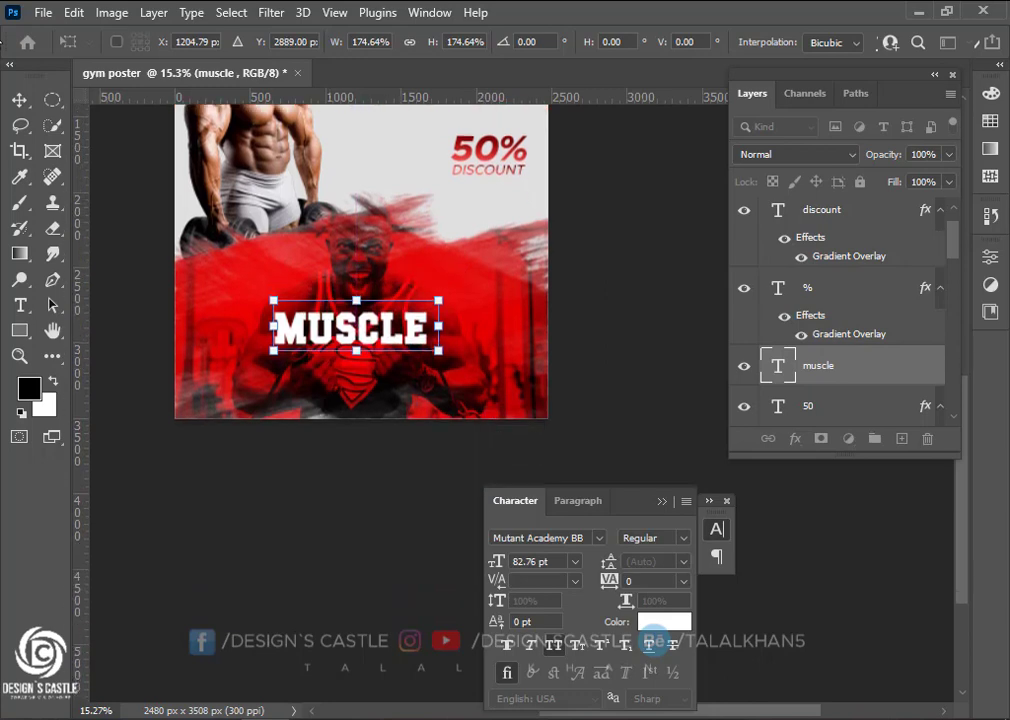
click(19, 100)
Duplicate MUSCLE beneath itself and select the copy's text for retyping
drag(355, 345, 355, 382)
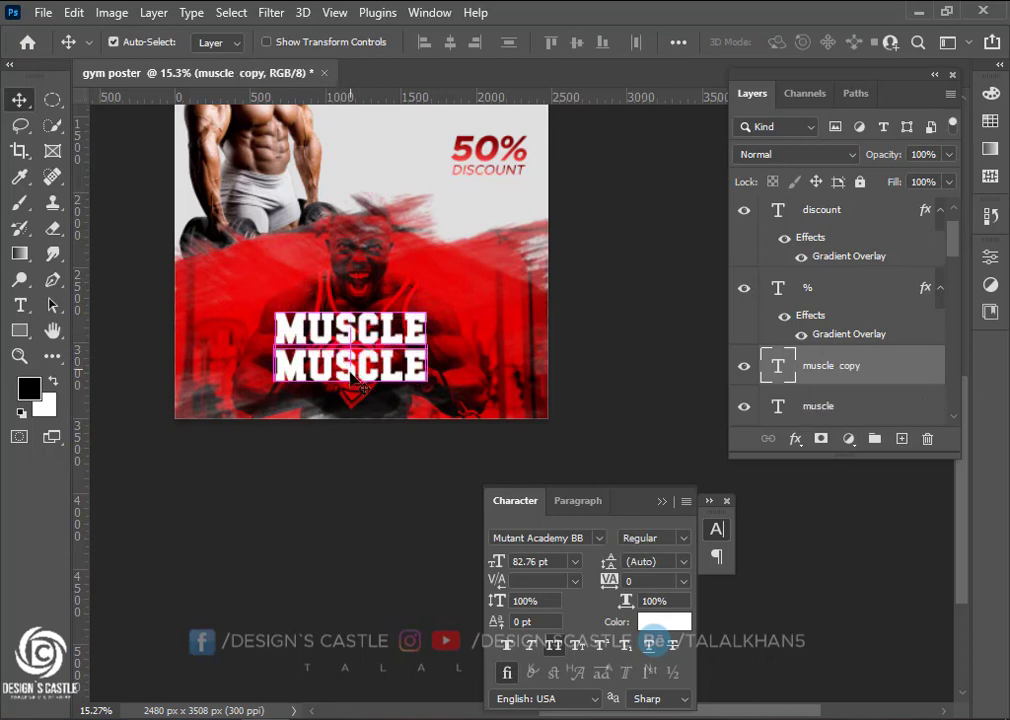
click(21, 304)
drag(279, 367, 475, 362)
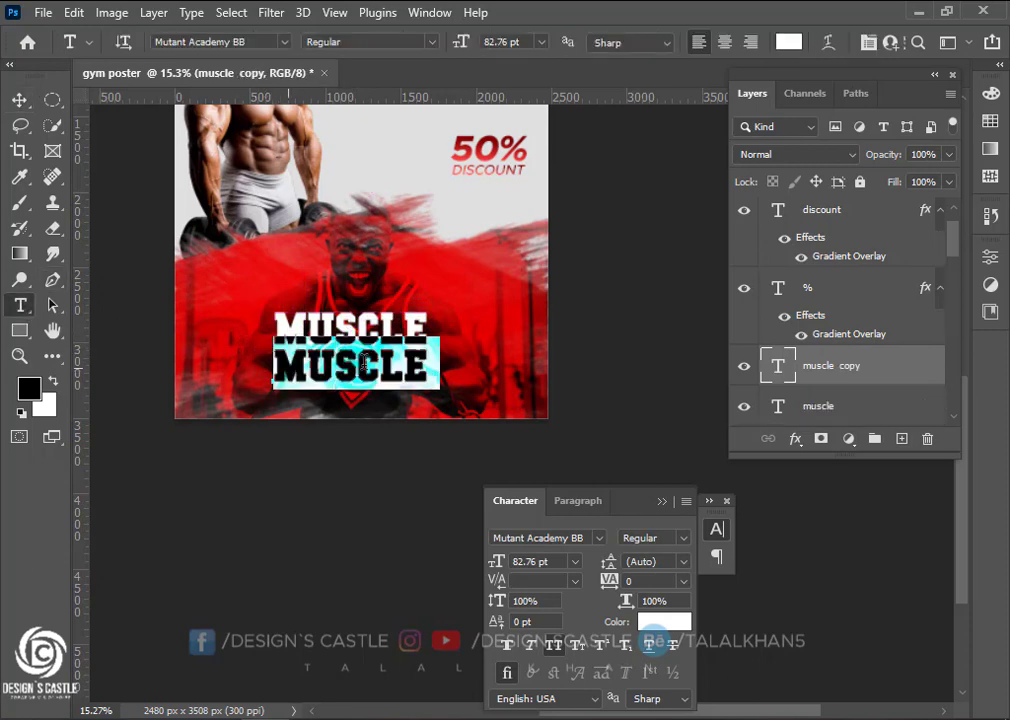
Change the lower line to MAN and centre it horizontally under MUSCLE
text(man)
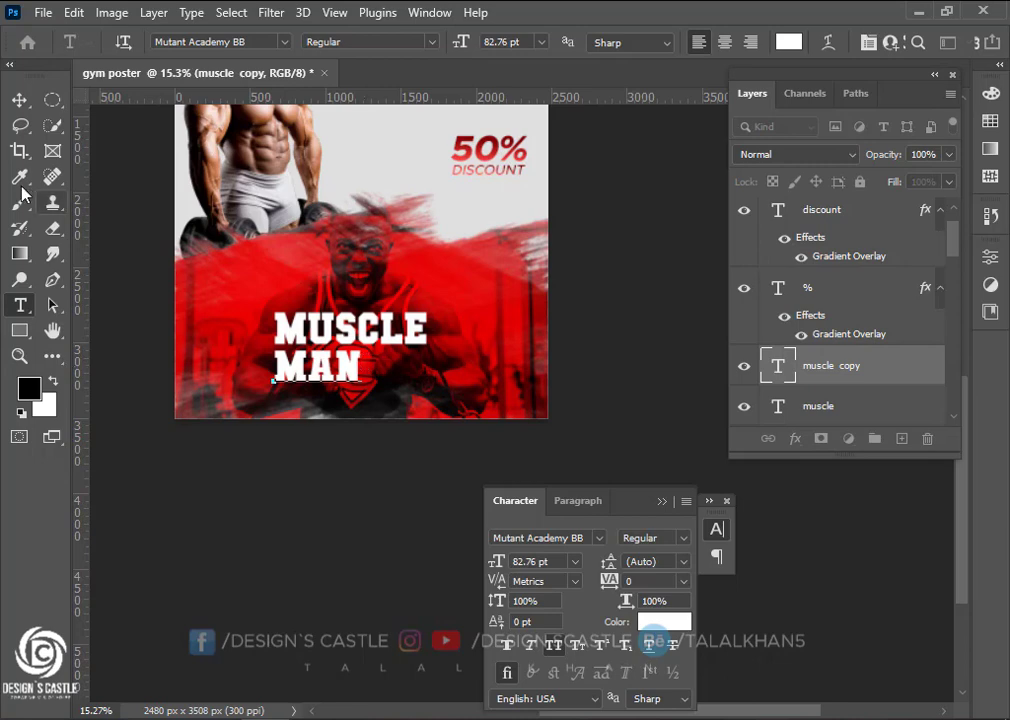
click(17, 101)
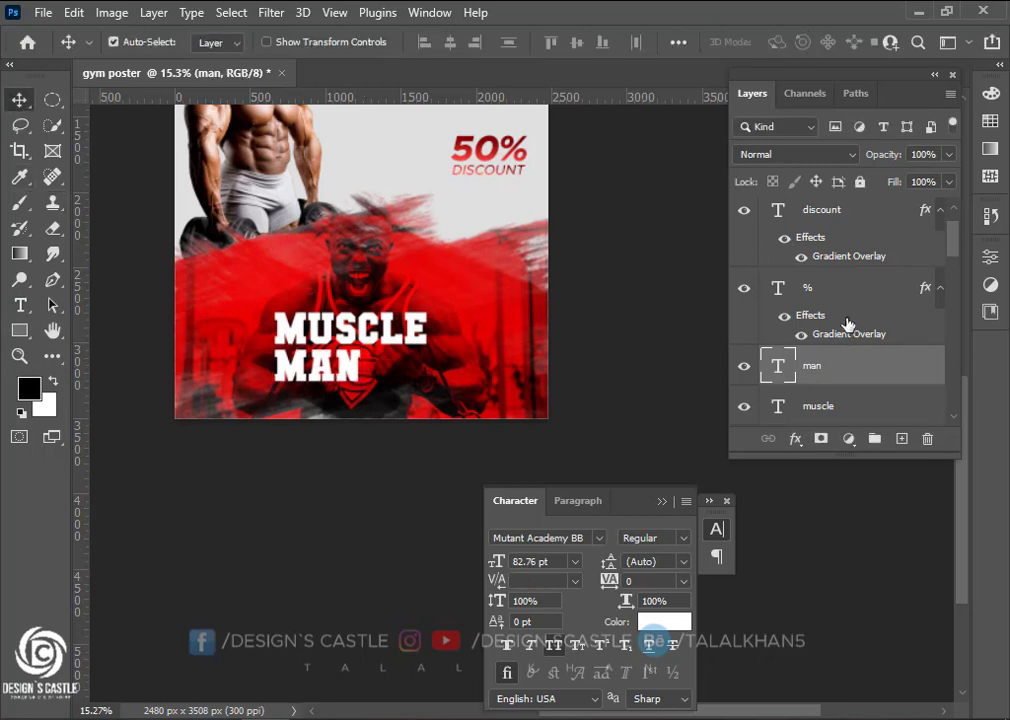
ctrl+click(840, 407)
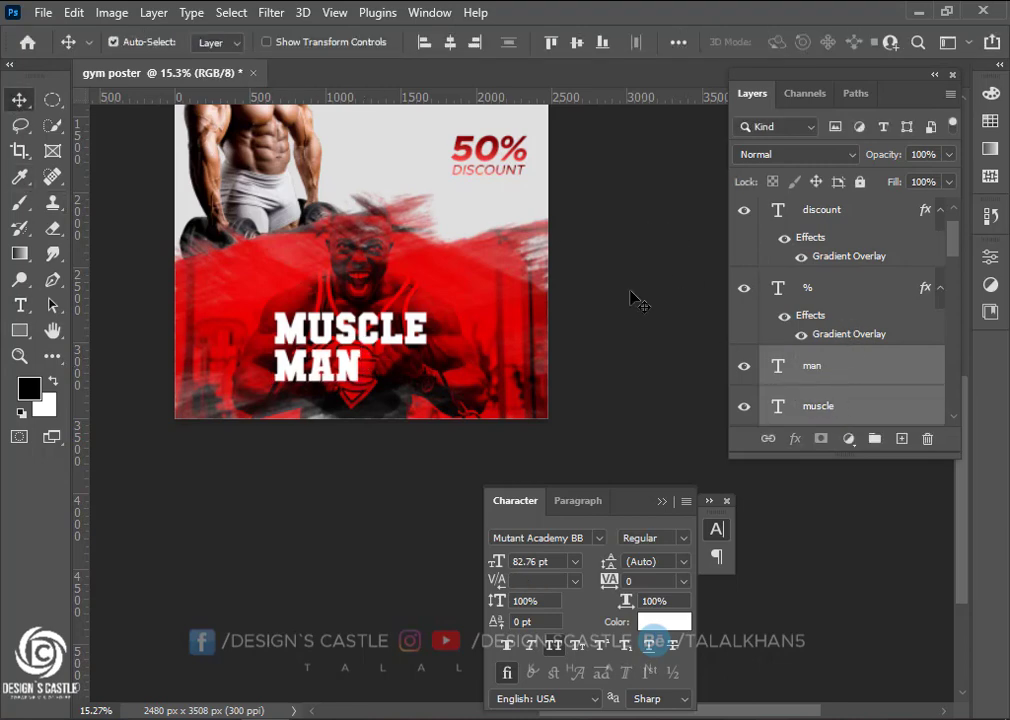
click(450, 43)
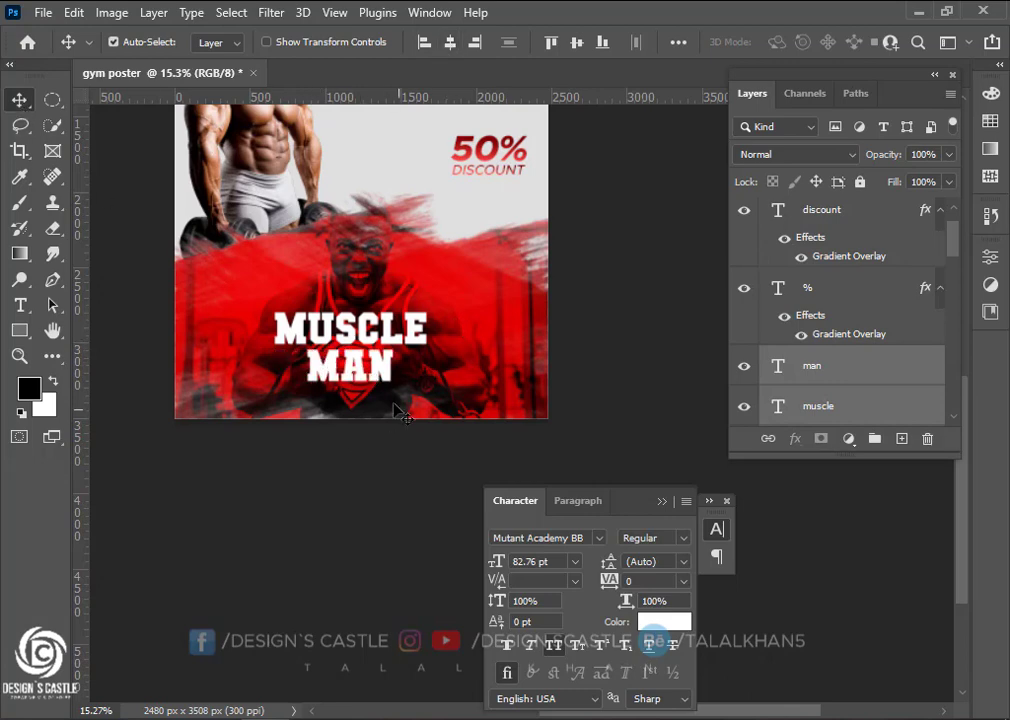
Copy the 'fitness gym' line from the Notepad phrase list and return to the poster
scroll(397, 416, down, 1)
scroll(343, 283, up, 1)
scroll(343, 283, up, 3)
scroll(343, 283, up, 2)
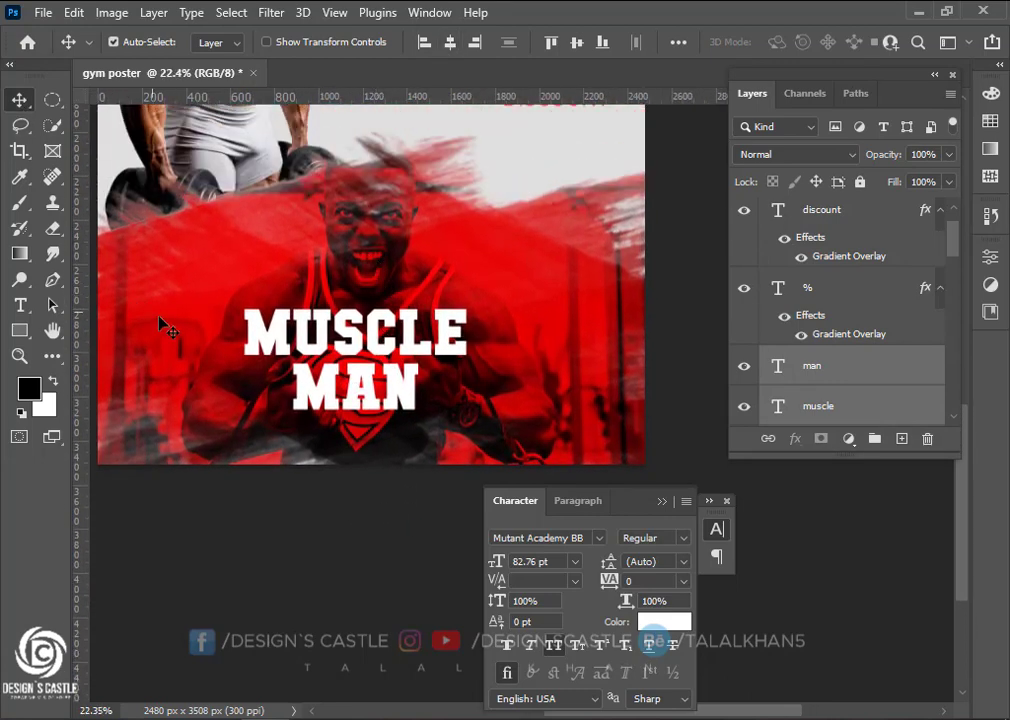
mouse_move(361, 718)
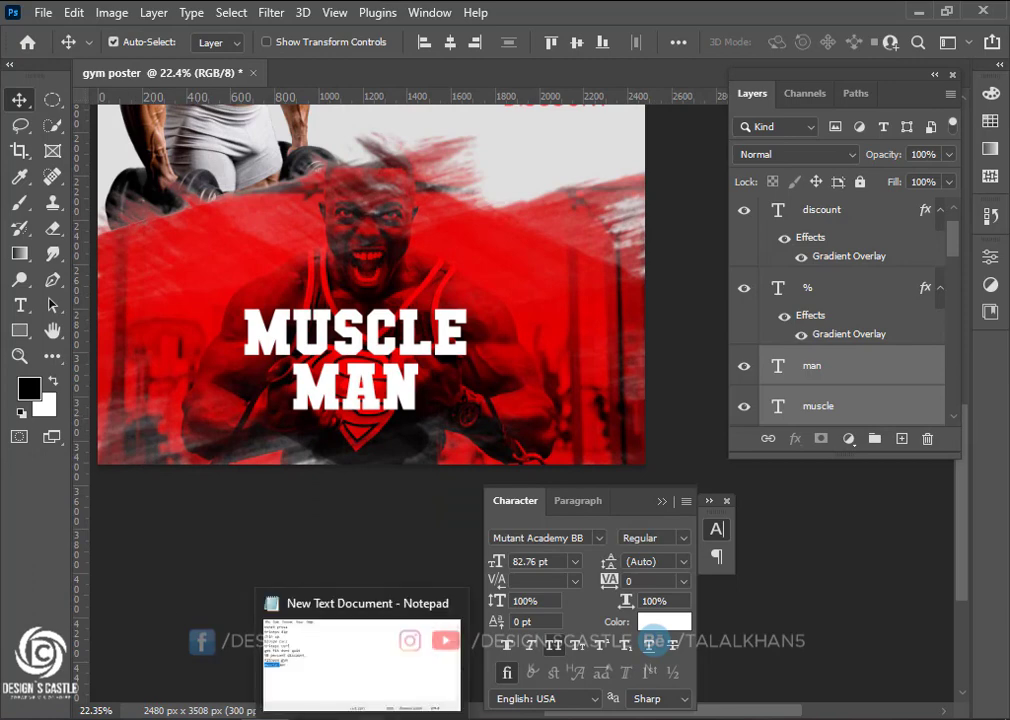
click(361, 660)
click(439, 358)
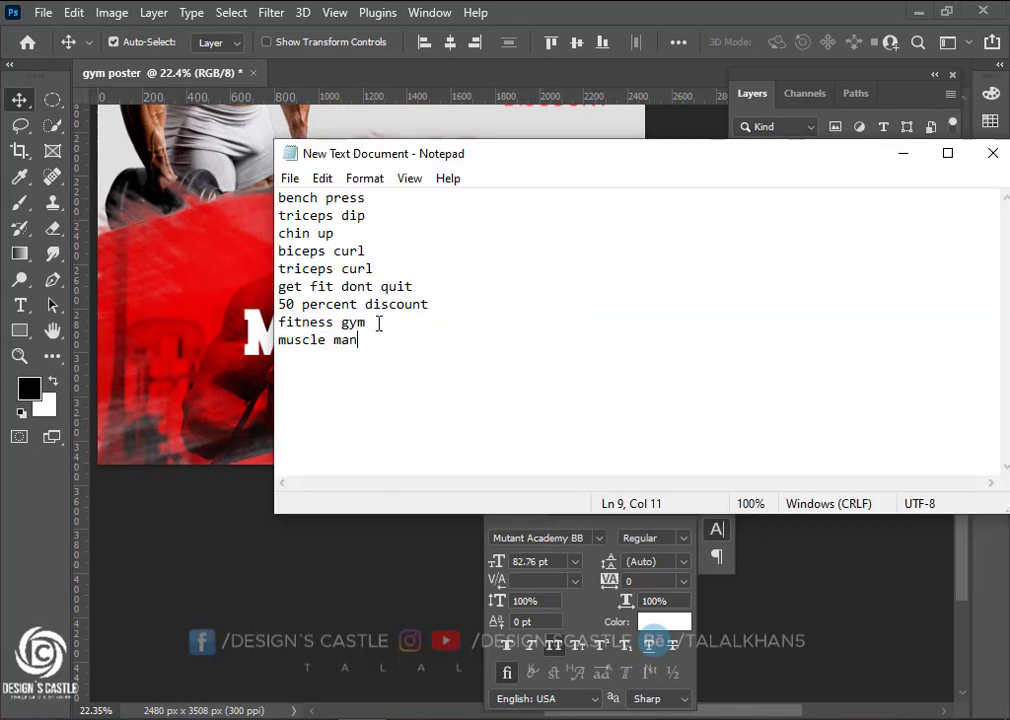
drag(378, 323, 228, 314)
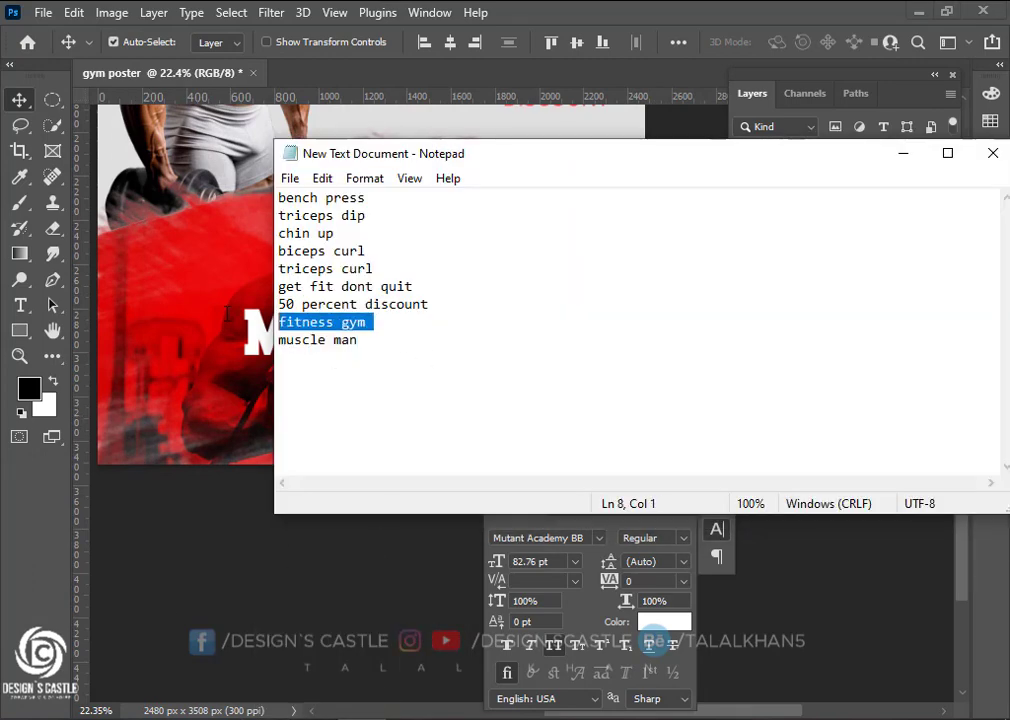
click(902, 154)
Add a white FITNESS GYM line above MUSCLE MAN and scale it up to 22.59 pt
key(t)
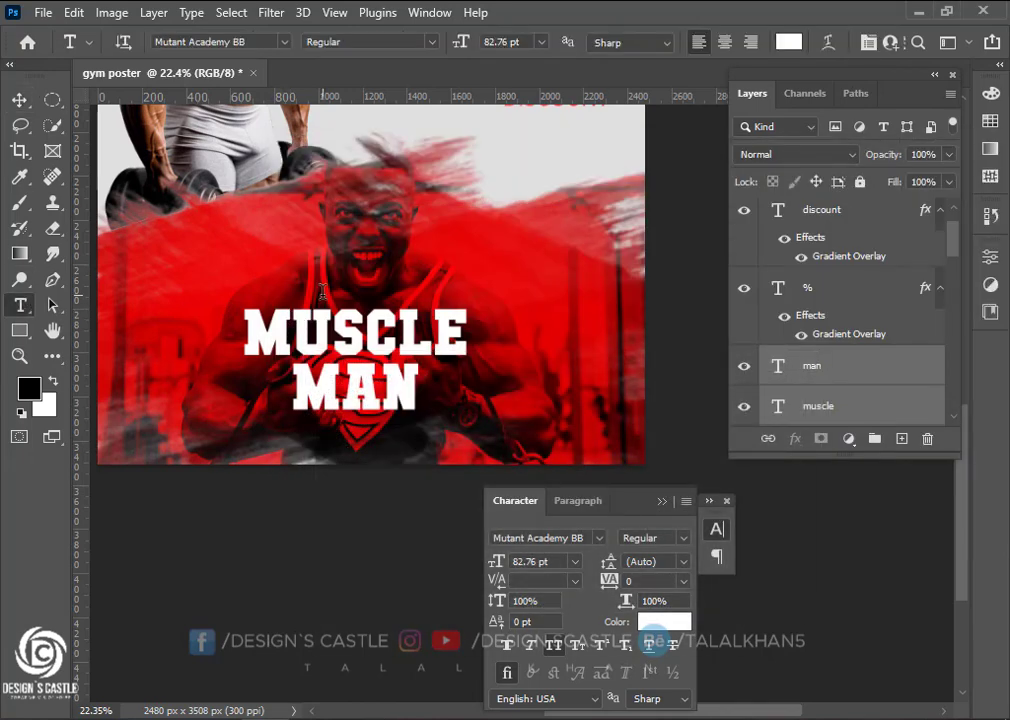
click(332, 322)
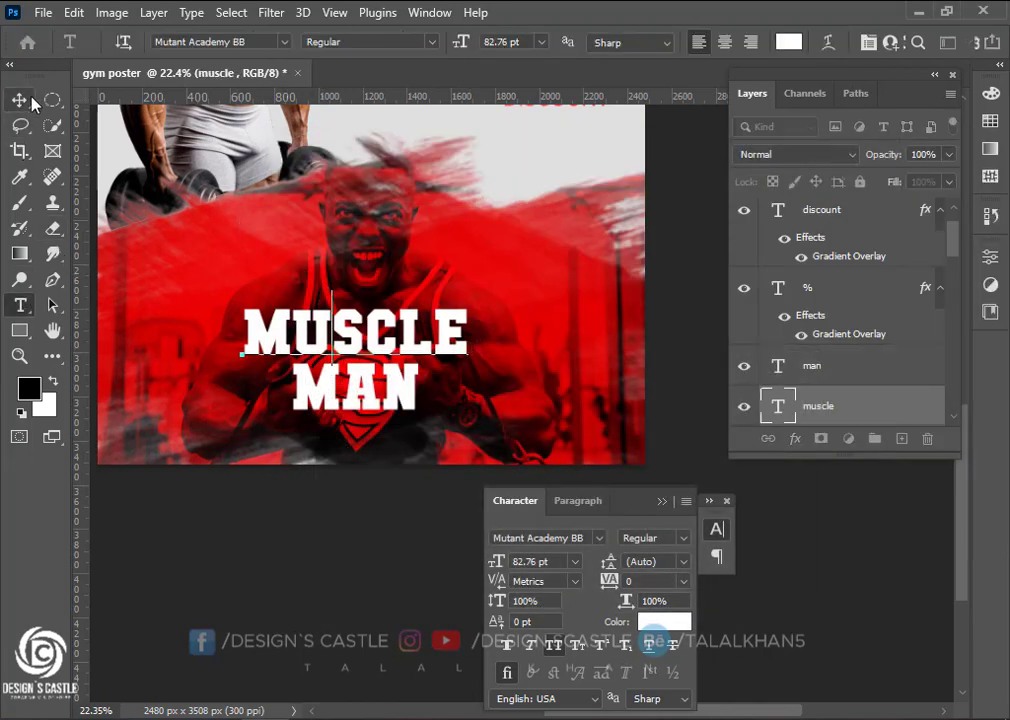
key(ctrl+Return)
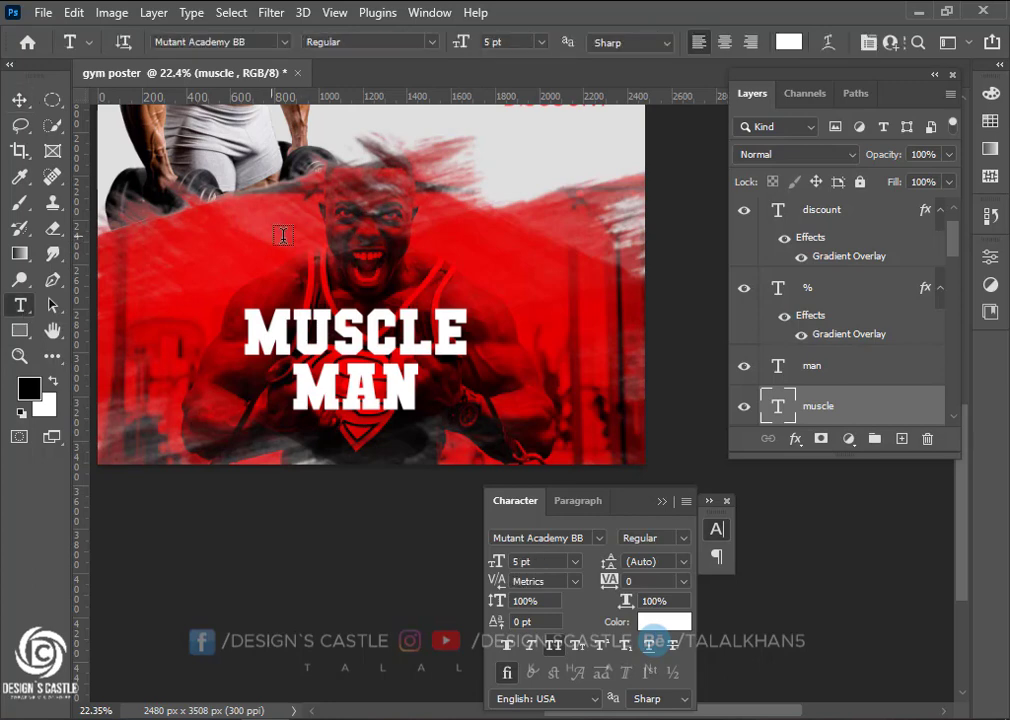
click(283, 235)
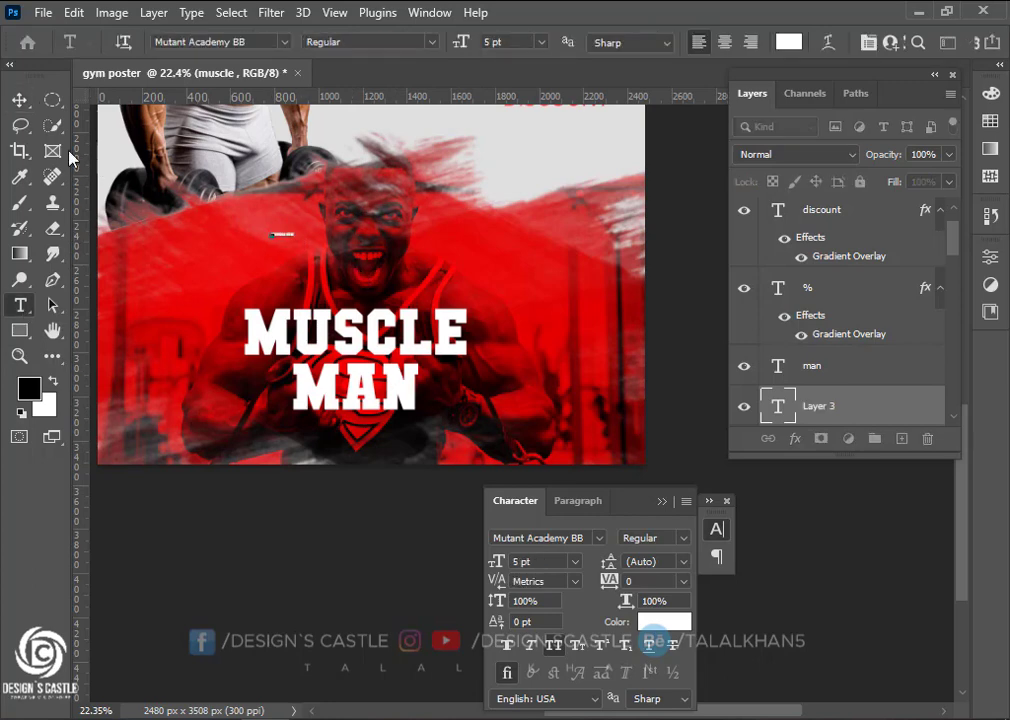
click(19, 99)
key(ctrl+t)
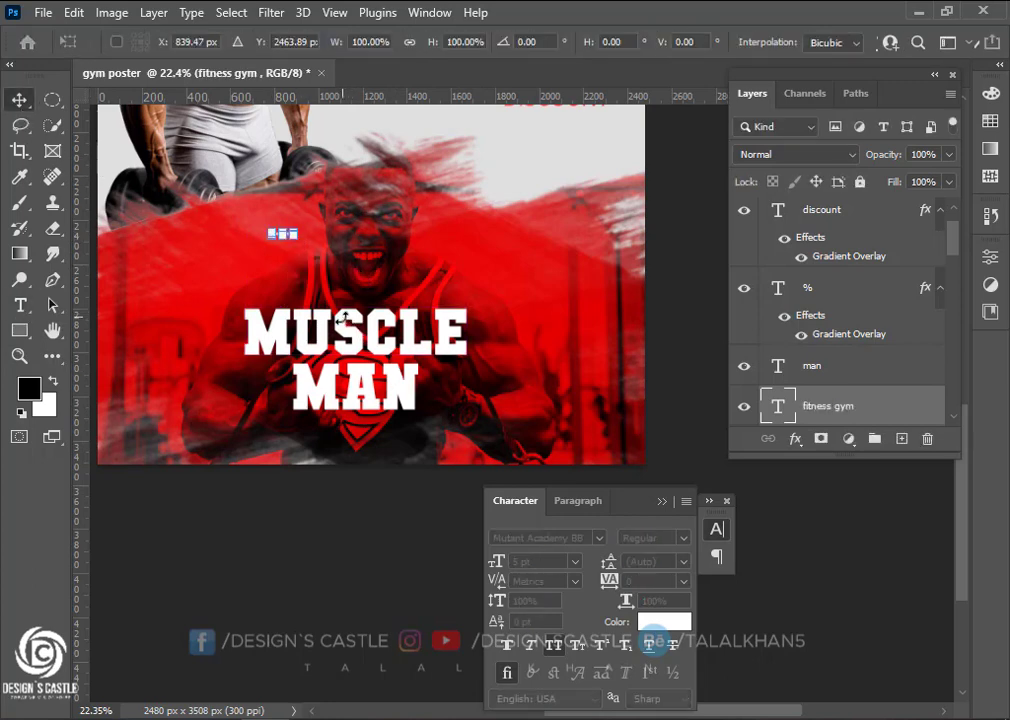
drag(300, 236, 334, 269)
click(20, 101)
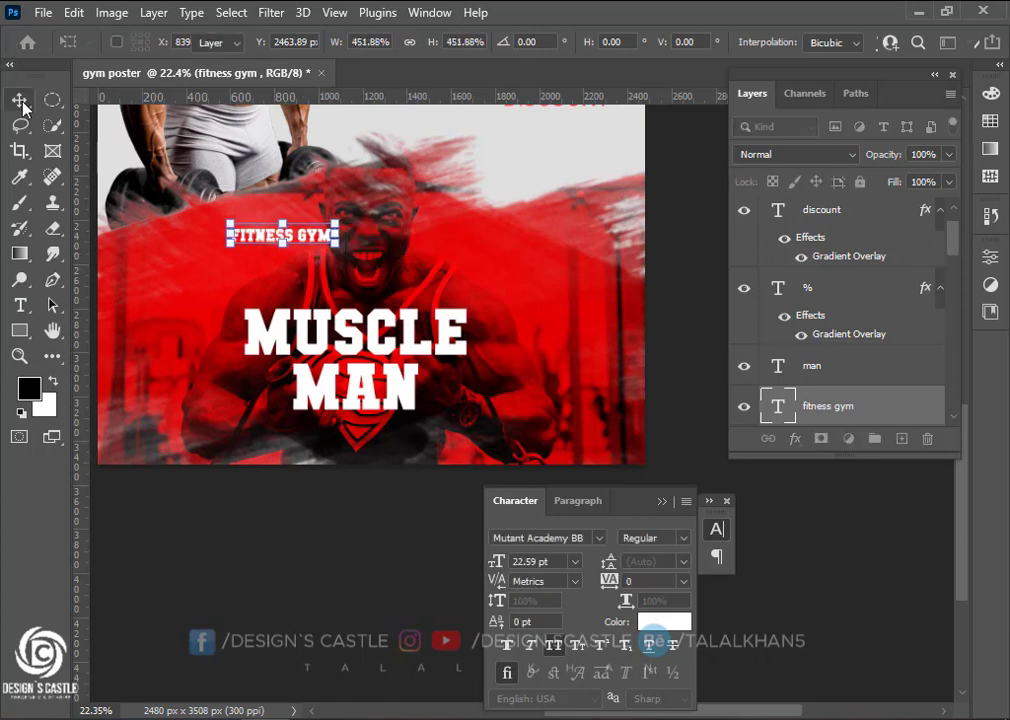
Set FITNESS GYM's font to Metropolis Medium Italic
click(600, 539)
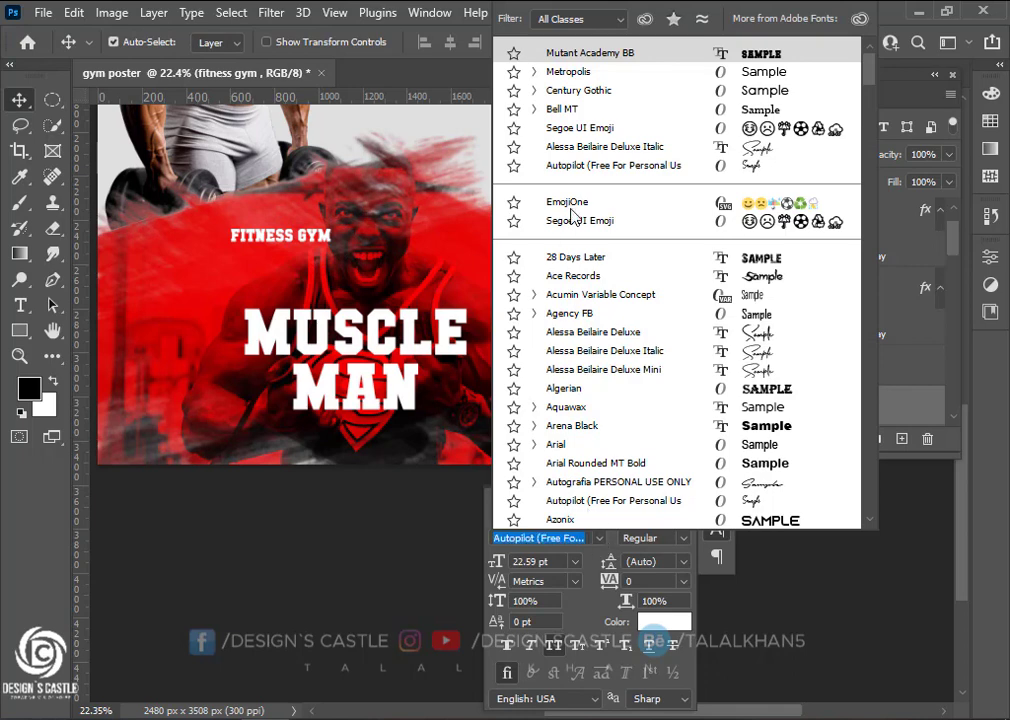
click(588, 74)
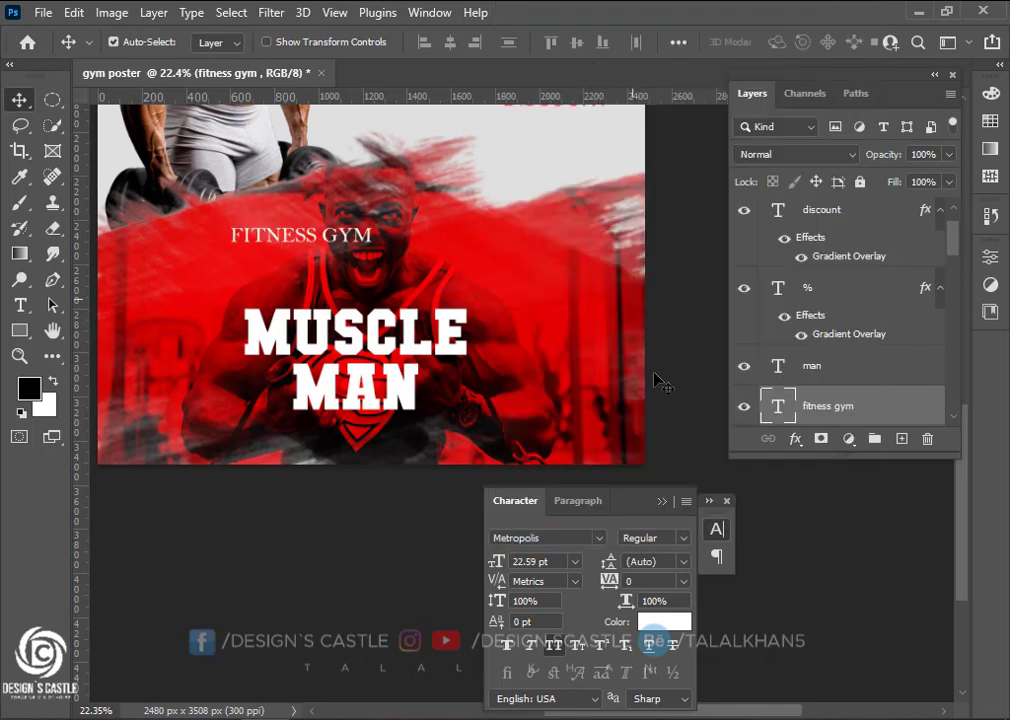
click(682, 540)
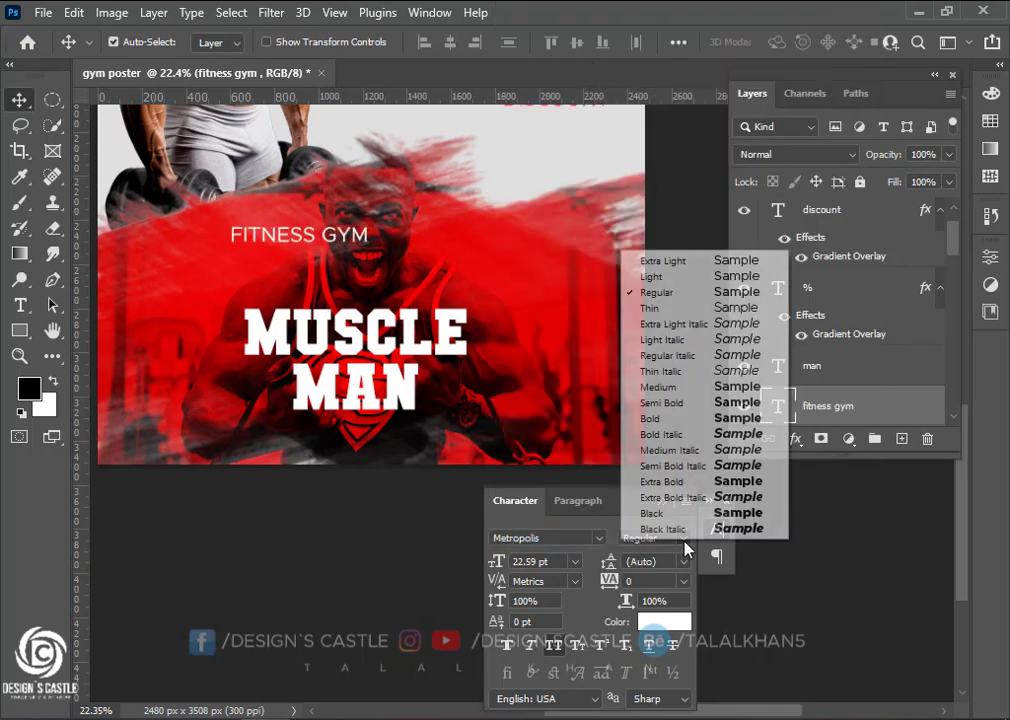
click(684, 456)
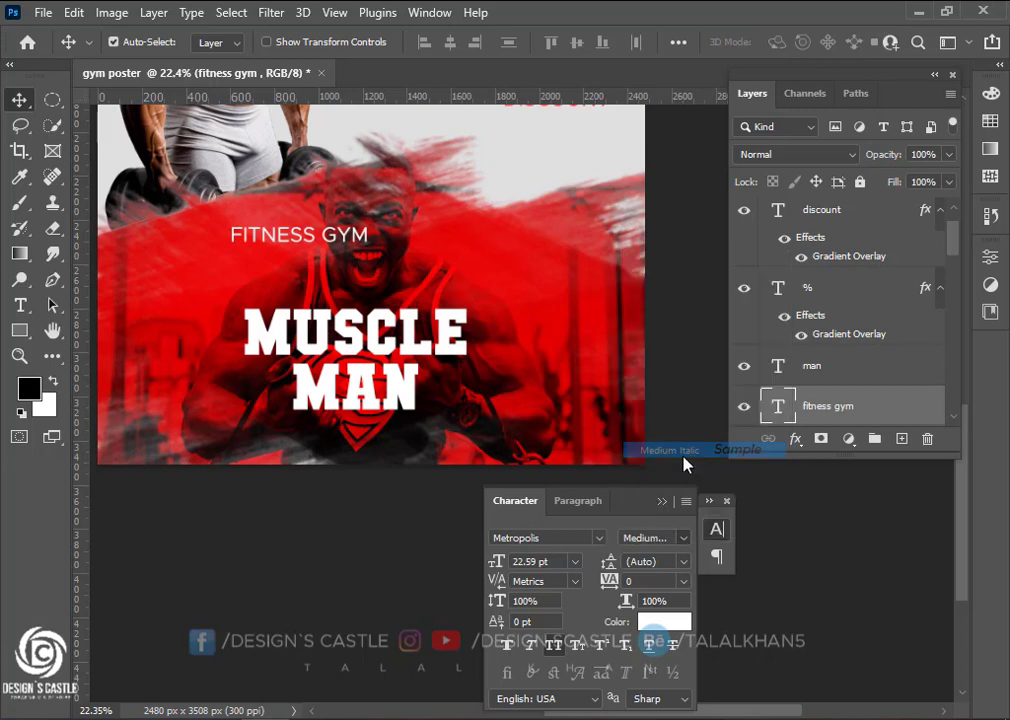
Shrink FITNESS GYM to 18.86 pt and seat it just above MUSCLE
key(ctrl)
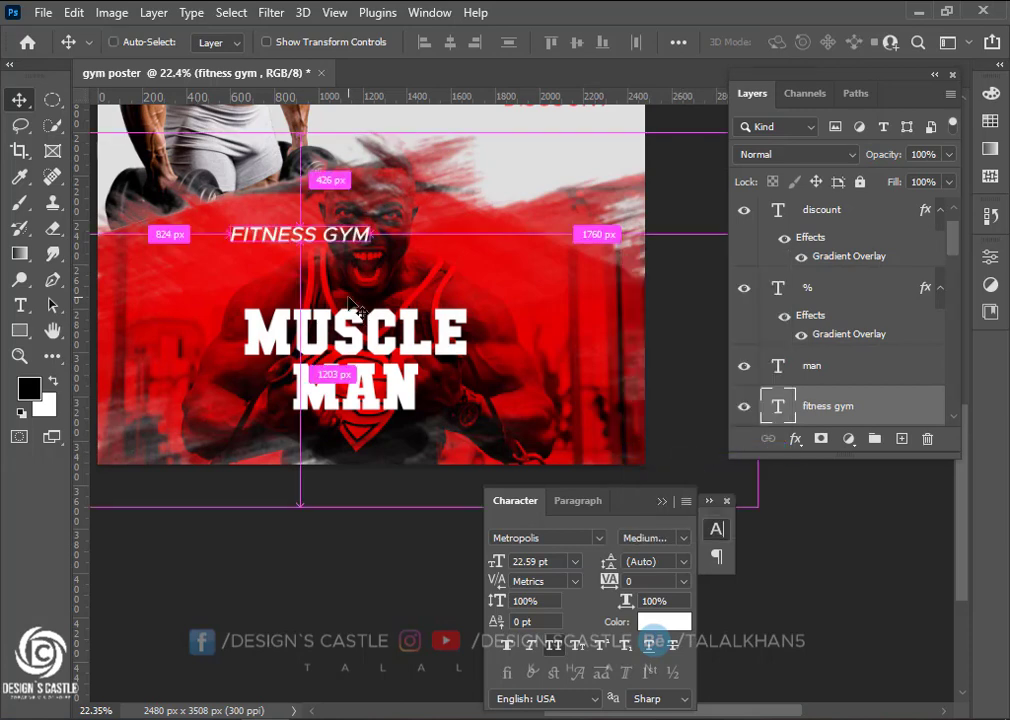
key(ctrl+t)
drag(375, 245, 346, 307)
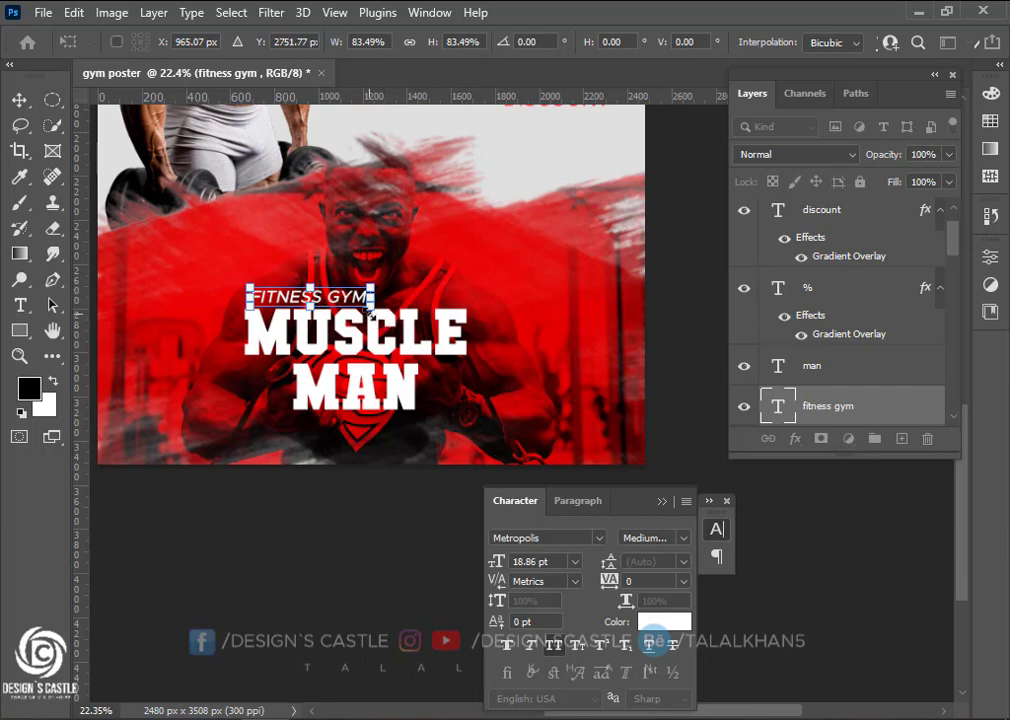
click(19, 100)
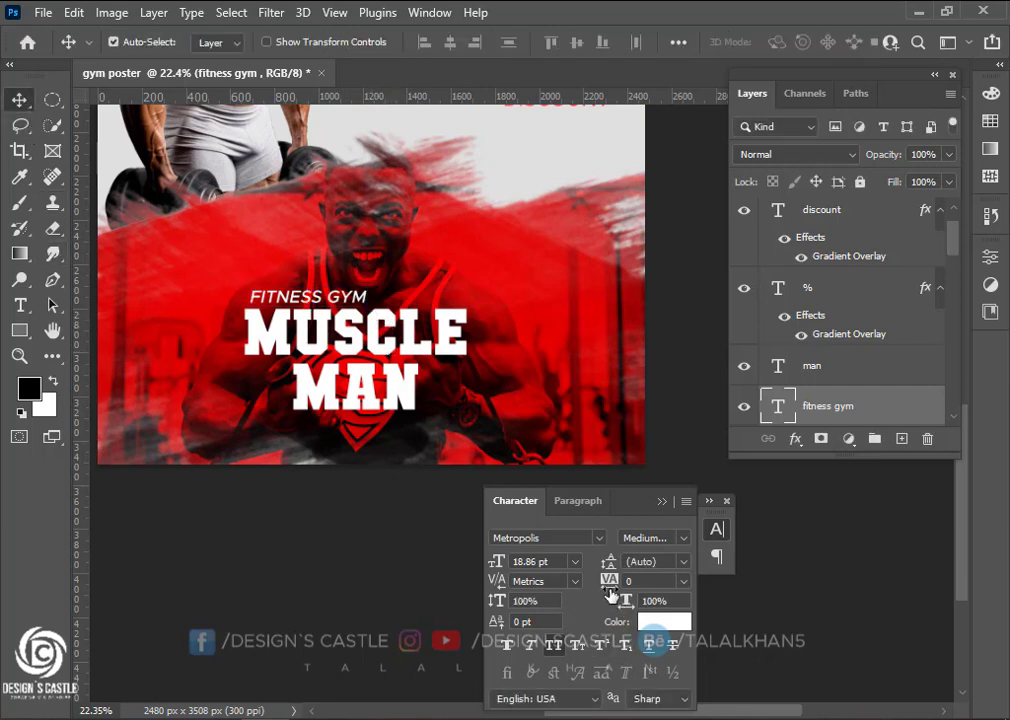
Widen FITNESS GYM's tracking to 620 and nudge it into place above MUSCLE
mouse_move(611, 594)
mouse_down()
mouse_move(622, 600)
mouse_move(606, 587)
mouse_move(613, 582)
mouse_move(611, 590)
mouse_up()
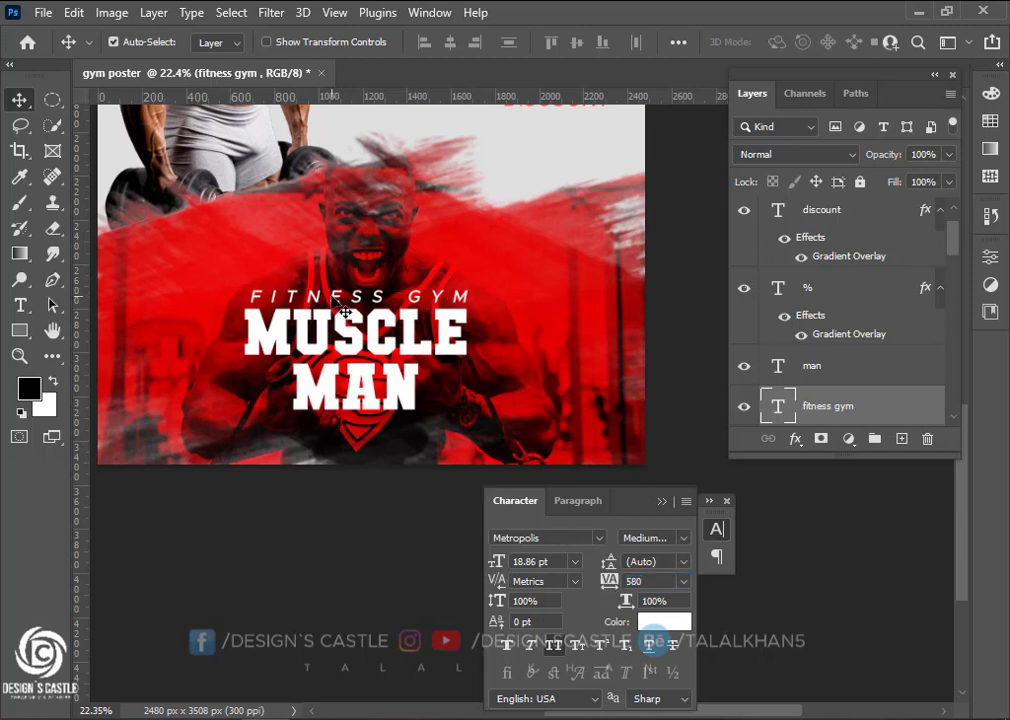
drag(342, 311, 327, 303)
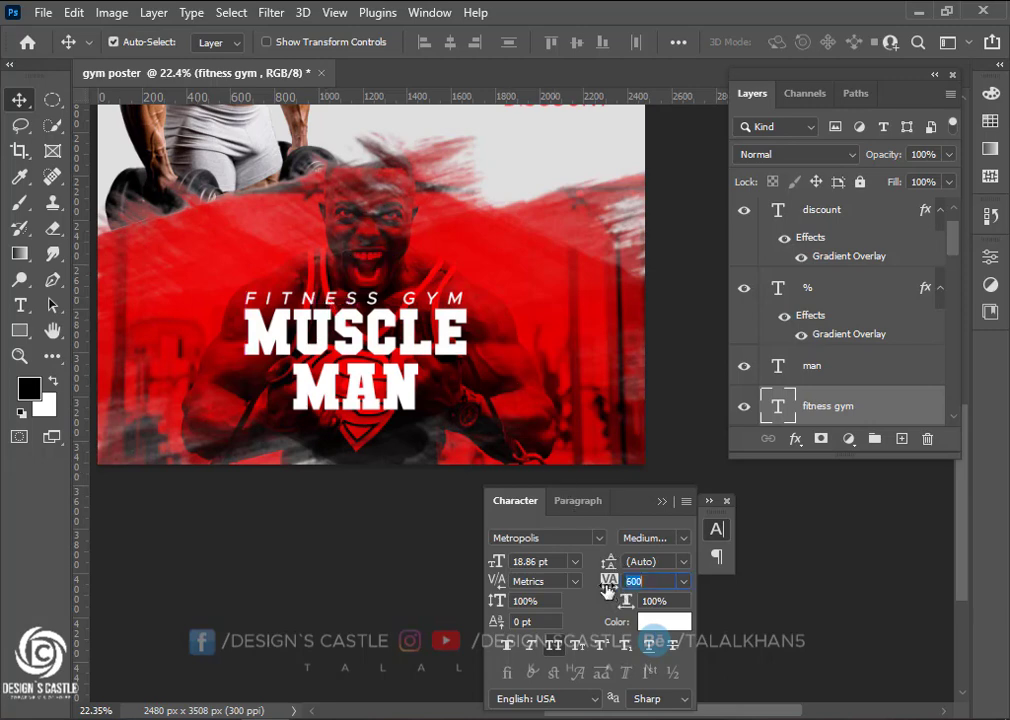
drag(607, 588, 609, 589)
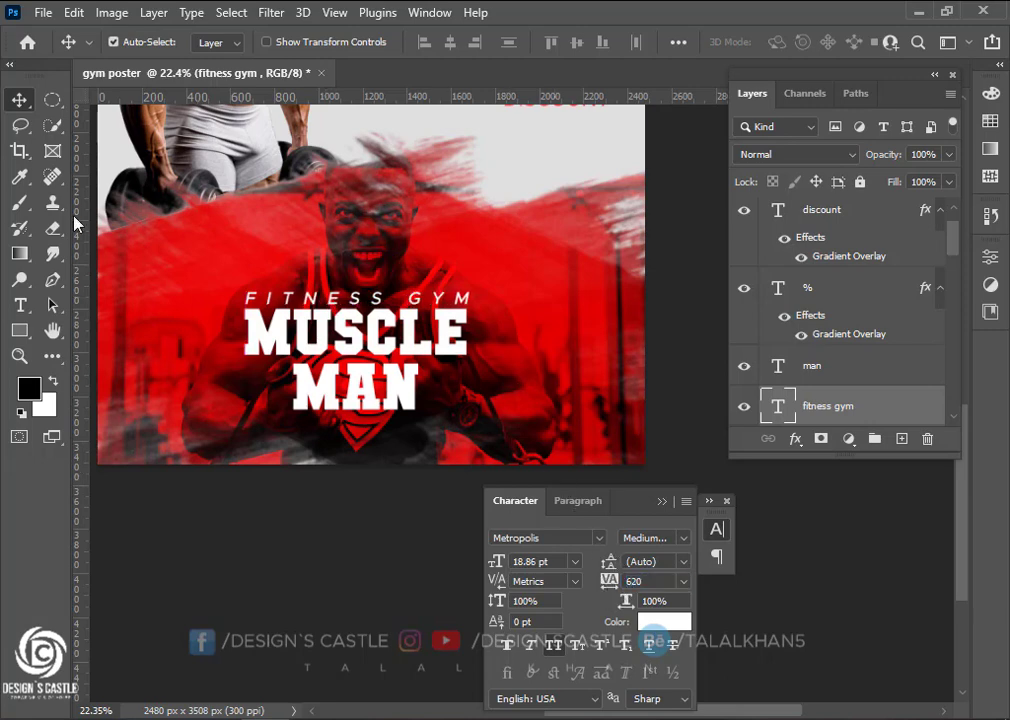
scroll(428, 369, down, 3)
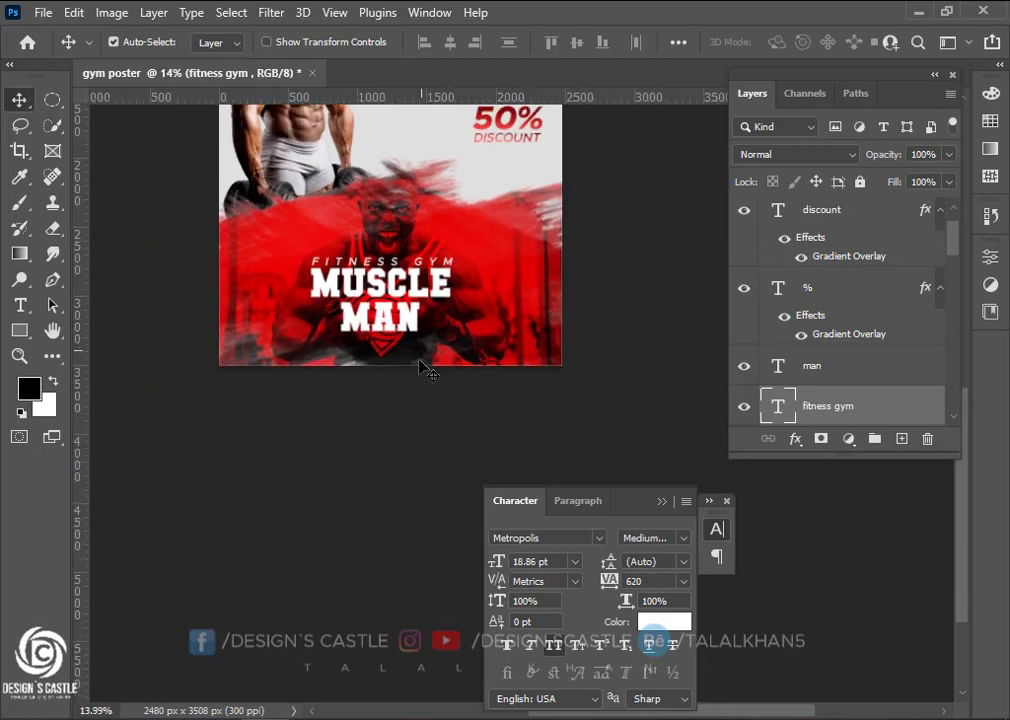
scroll(428, 369, up, 2)
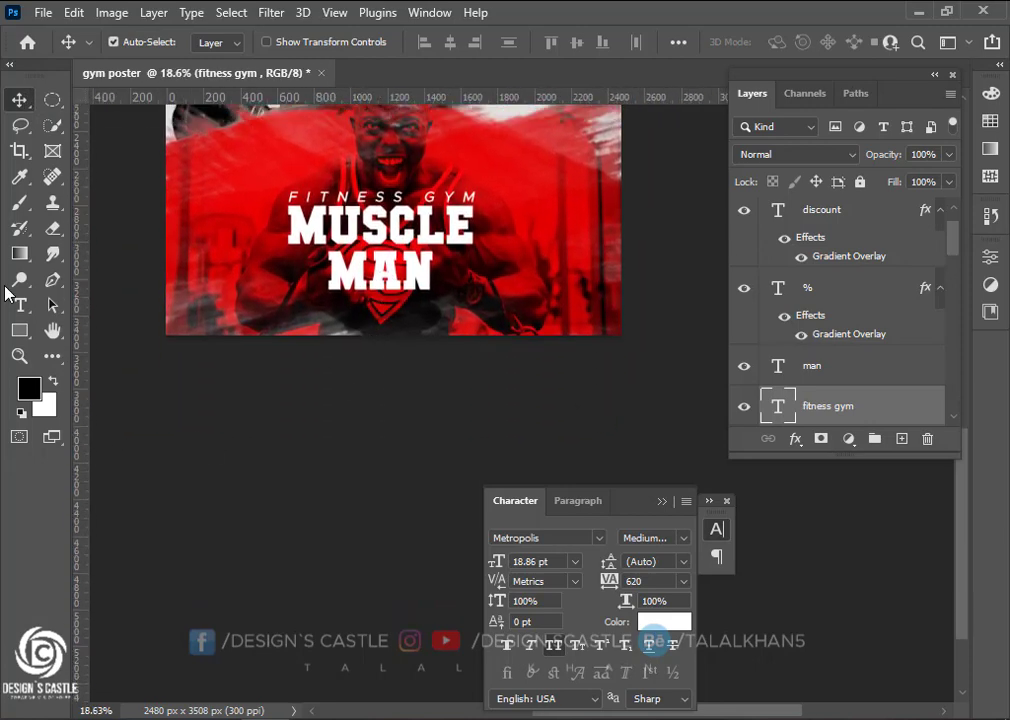
click(20, 304)
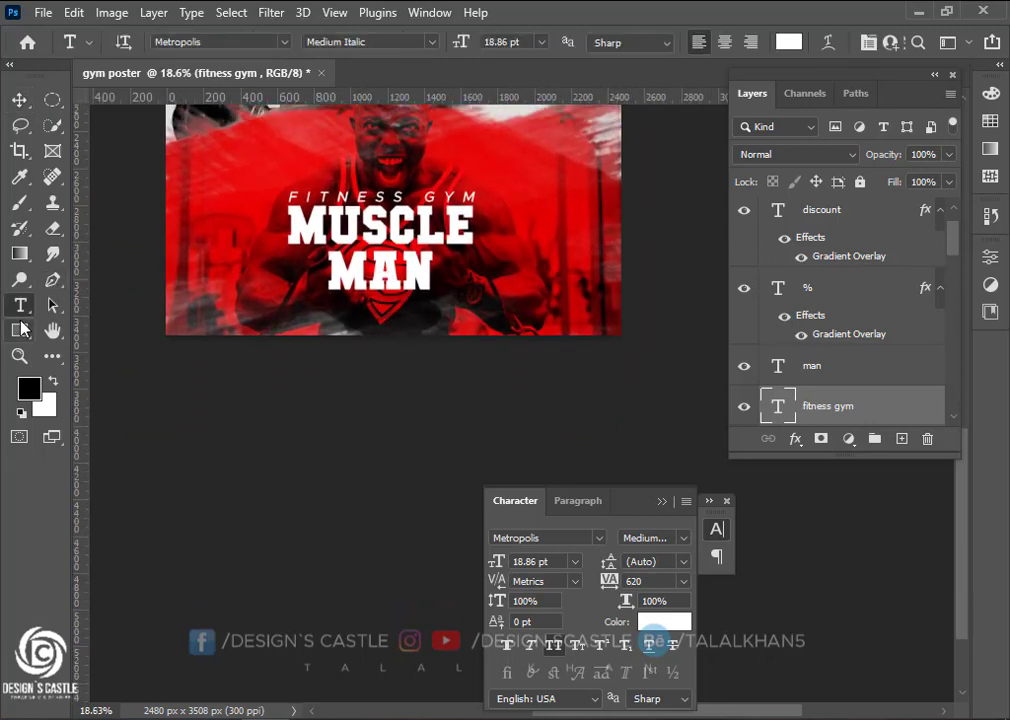
Add a CALL NOW text line at the poster's lower left
click(21, 326)
right_click(30, 334)
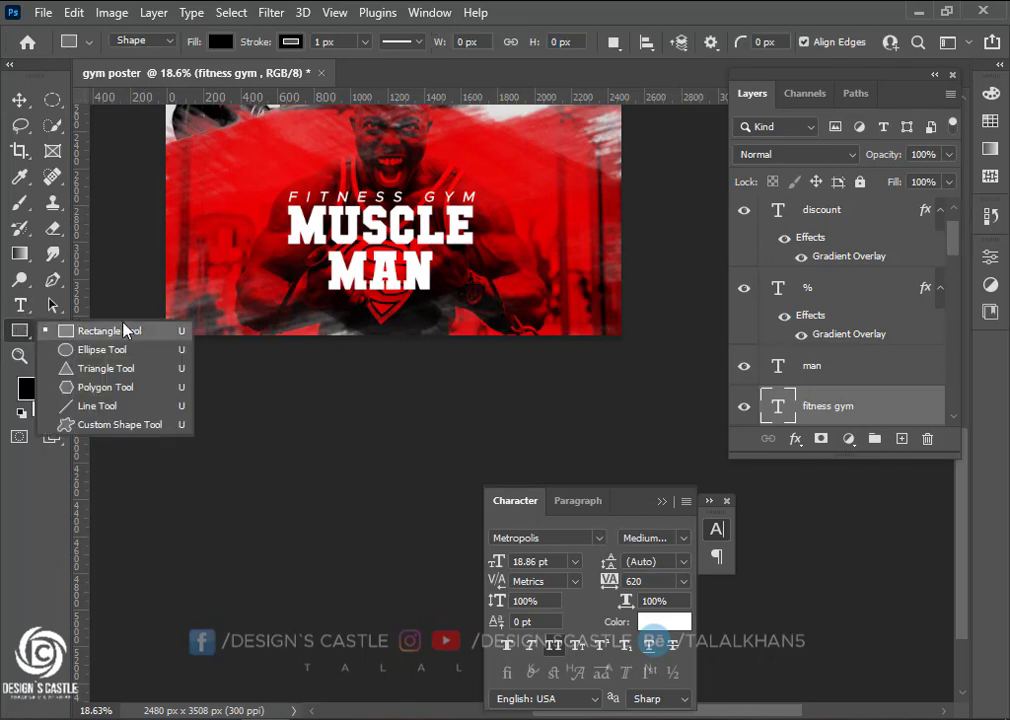
click(19, 332)
scroll(334, 302, down, 3)
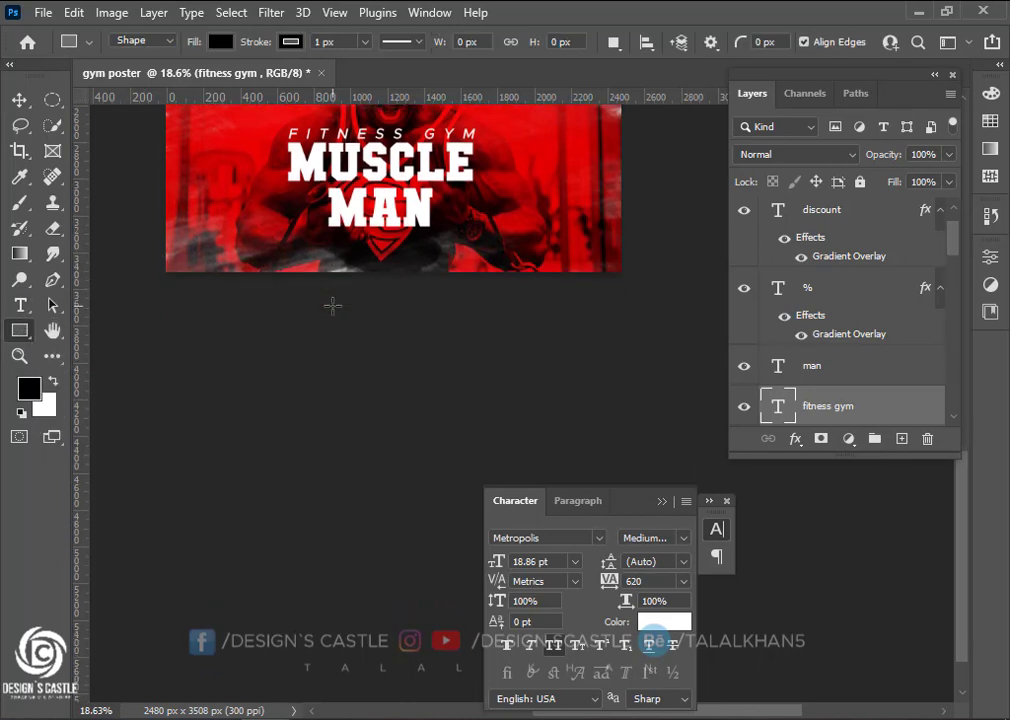
scroll(334, 302, up, 2)
click(19, 100)
click(20, 305)
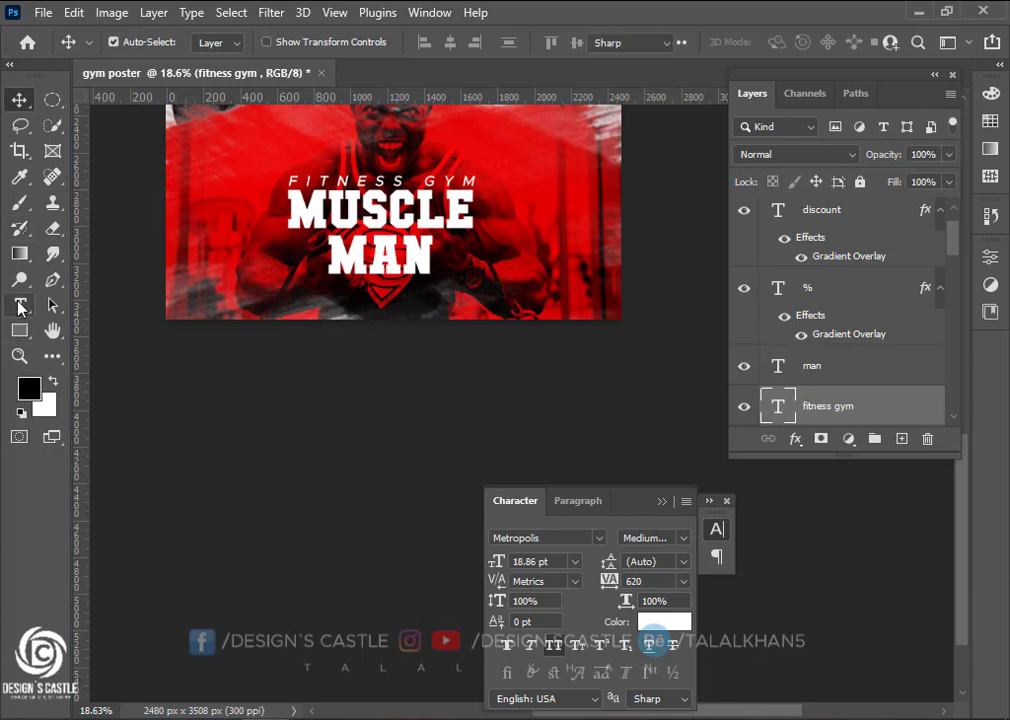
click(196, 283)
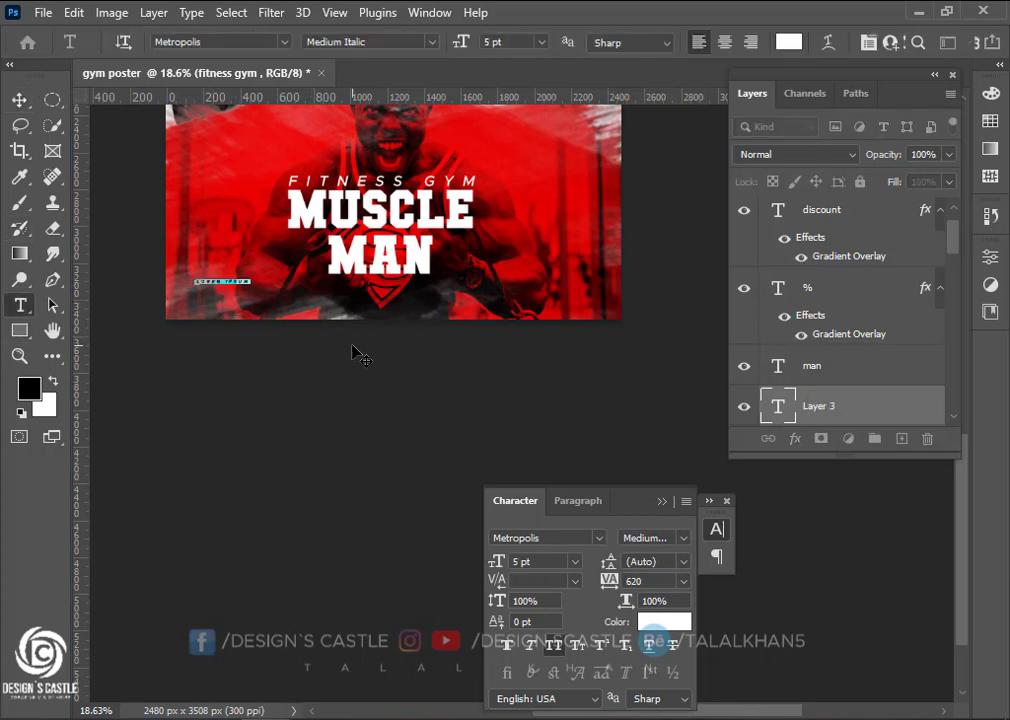
text(p)
text(all now)
click(19, 100)
Scale the CALL NOW text up with a free transform
key(ctrl+t)
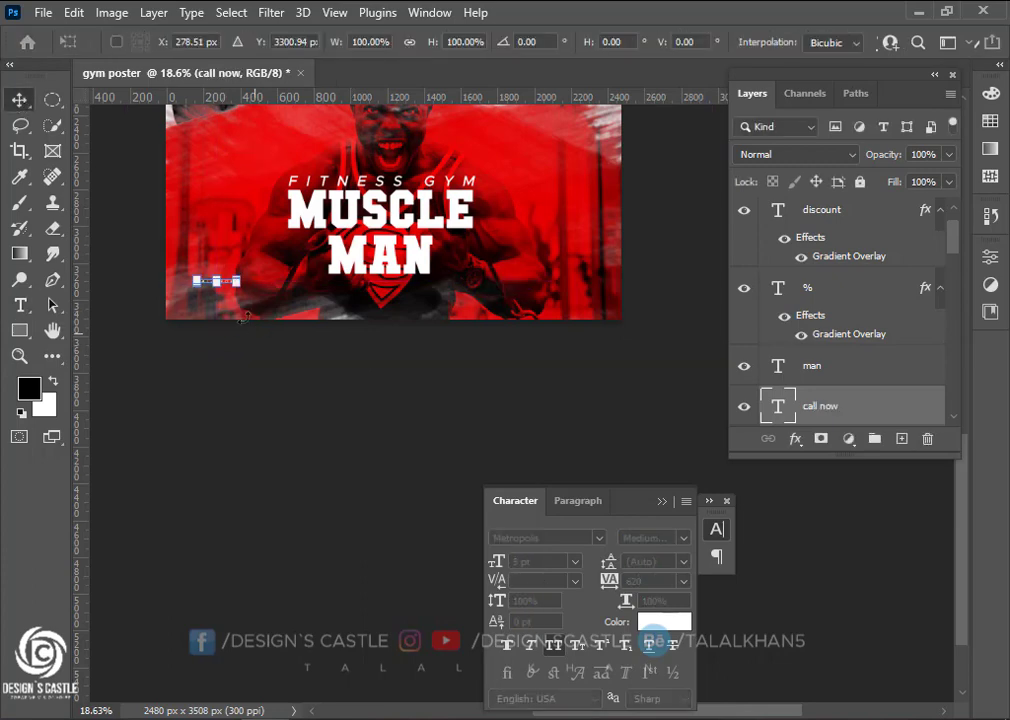
scroll(236, 289, up, 3)
drag(237, 276, 261, 315)
scroll(261, 315, down, 1)
key(Return)
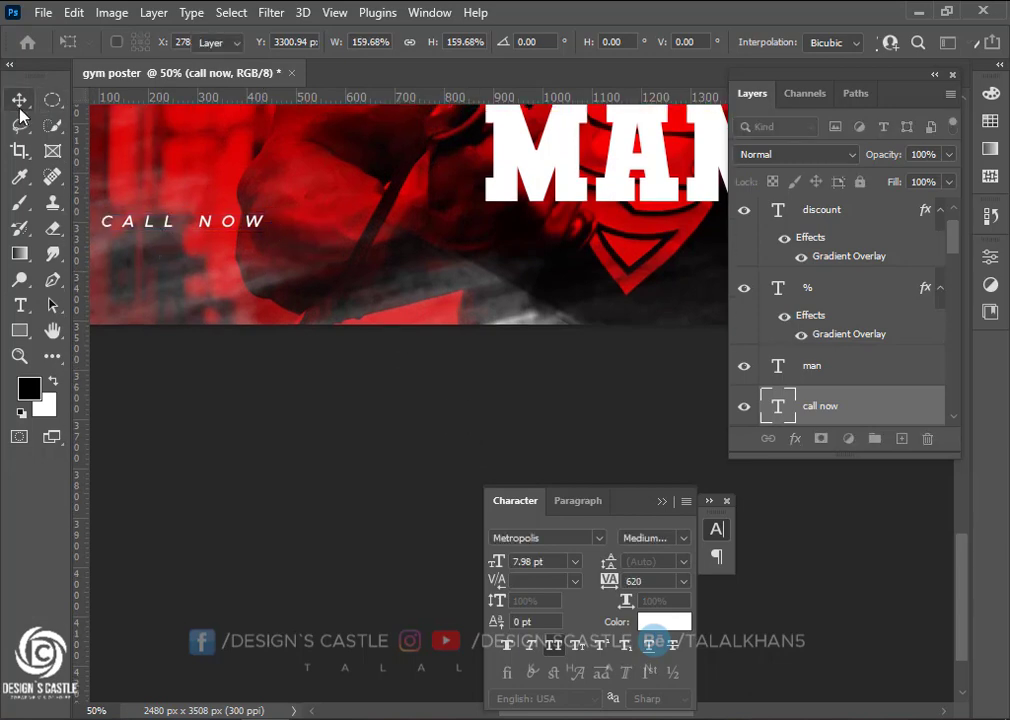
scroll(234, 270, down, 2)
Set CALL NOW's tracking to 0 and its style to Metropolis Extra Bold Italic
click(683, 581)
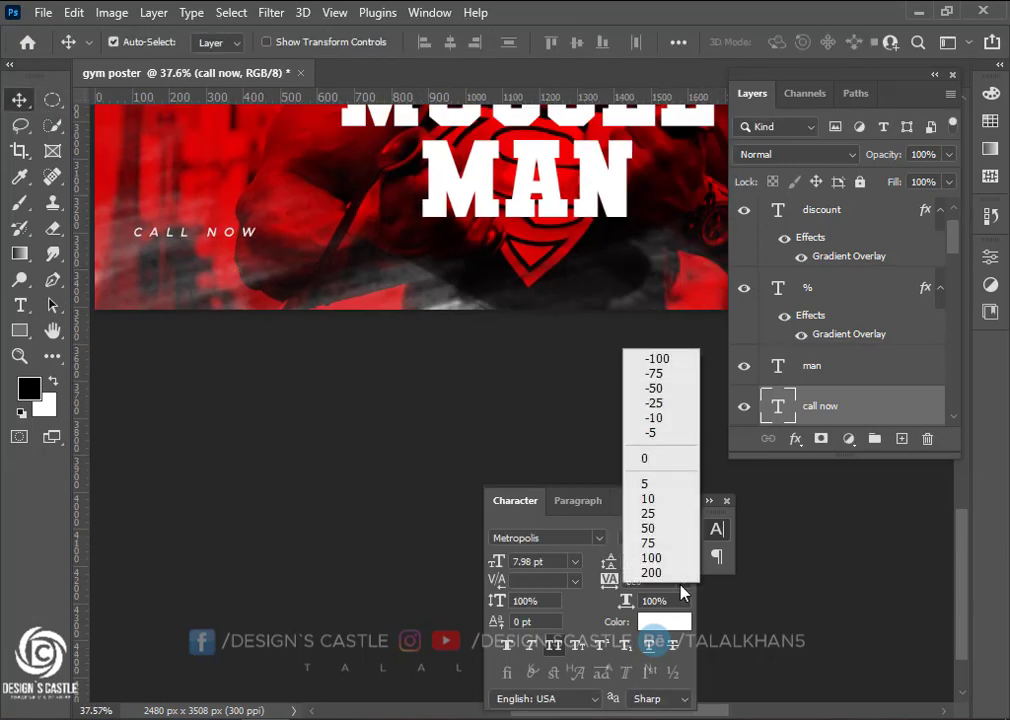
click(655, 459)
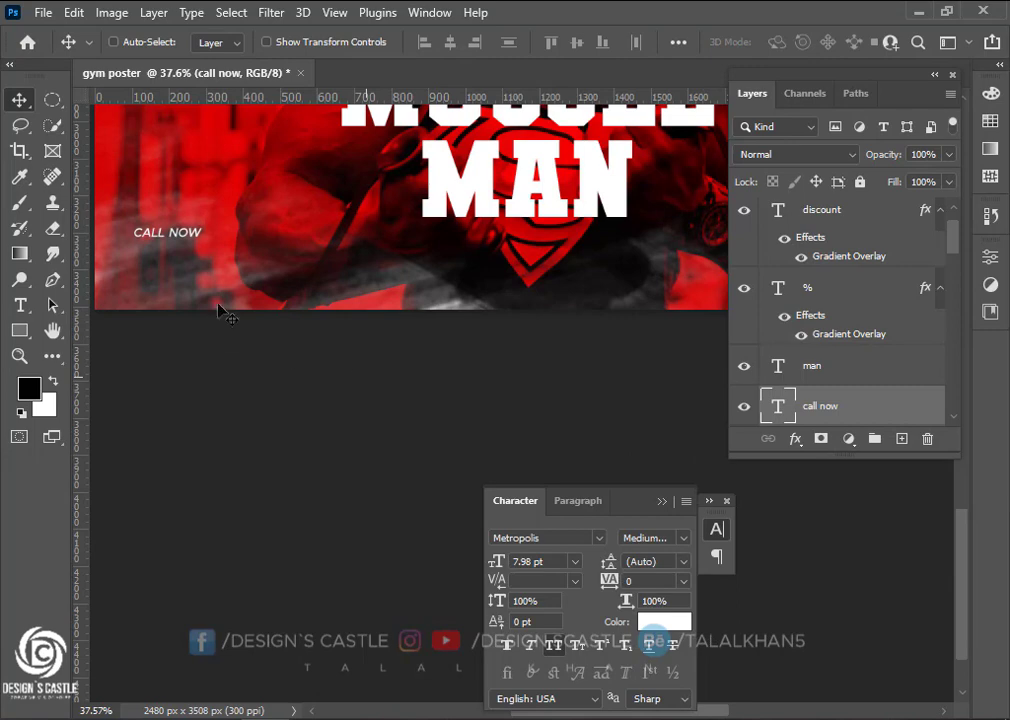
scroll(226, 315, left, 3)
click(683, 538)
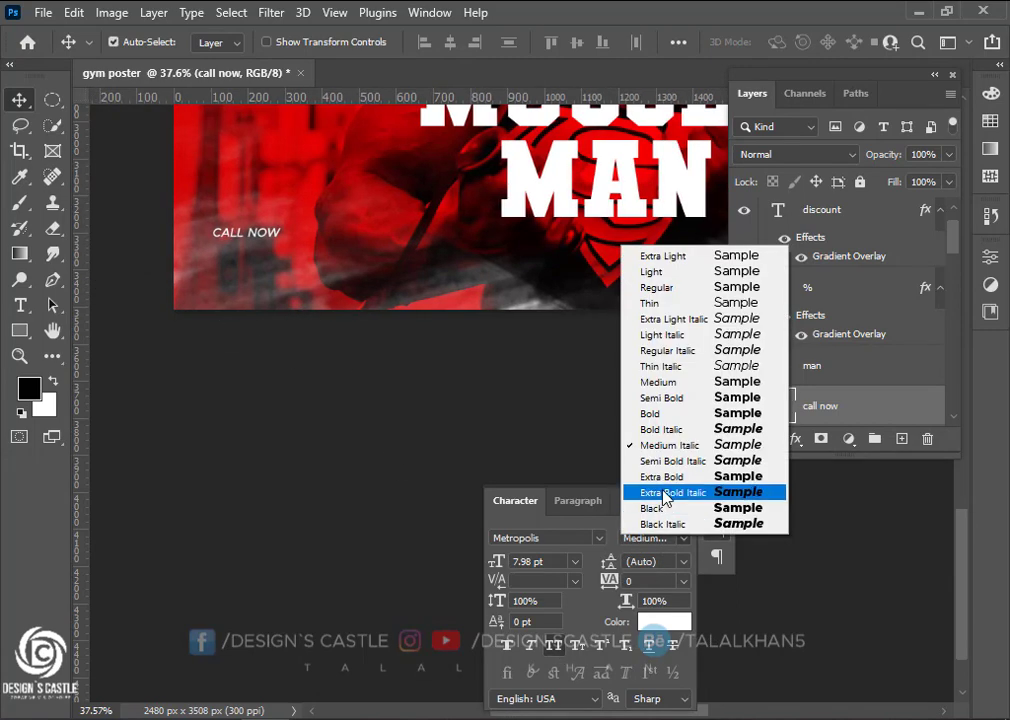
click(666, 493)
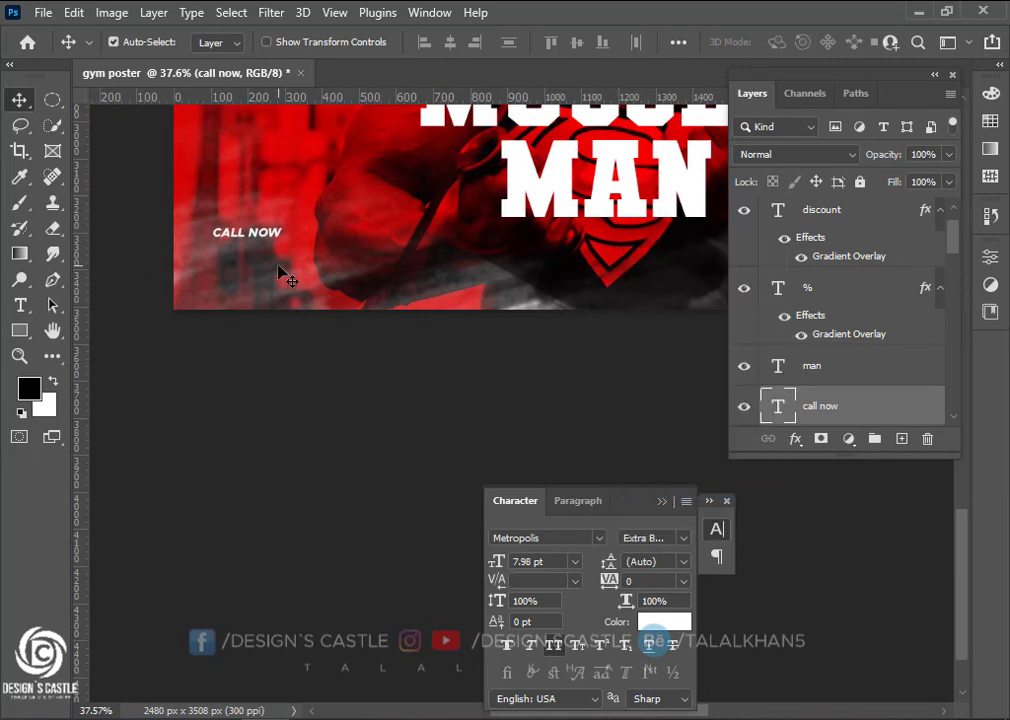
Enlarge CALL NOW to 14.77 pt and shift it slightly right
key(ctrl+t)
drag(290, 258, 316, 270)
drag(257, 234, 236, 268)
key(Return)
Place a duplicate line beneath CALL NOW and delete its wording to make room for the phone number
key(t)
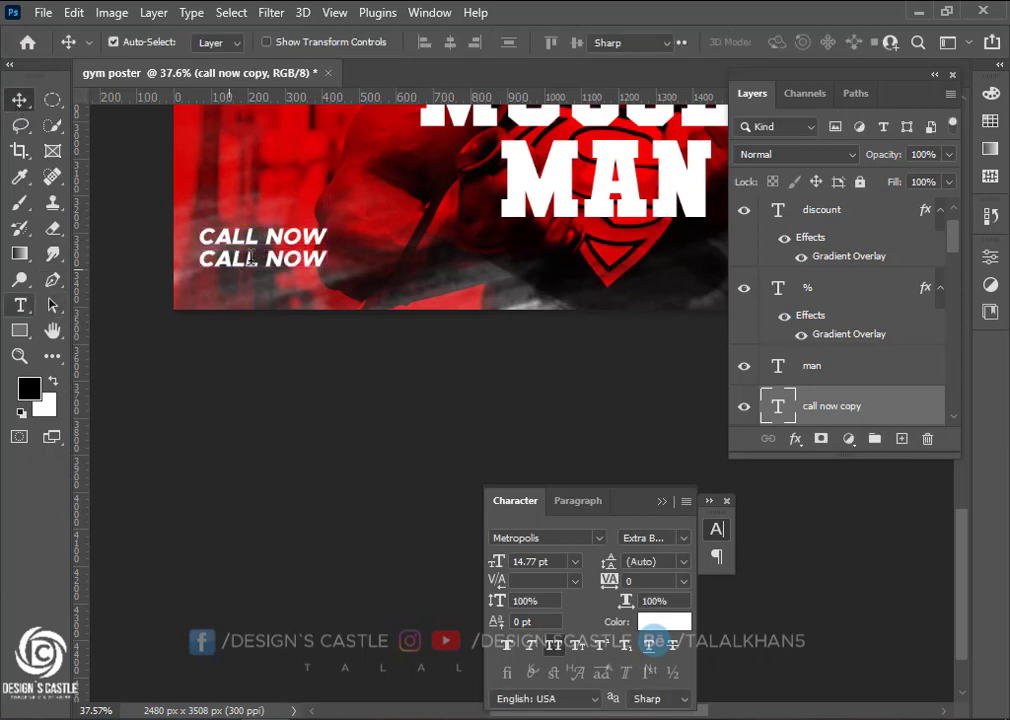
drag(203, 259, 379, 262)
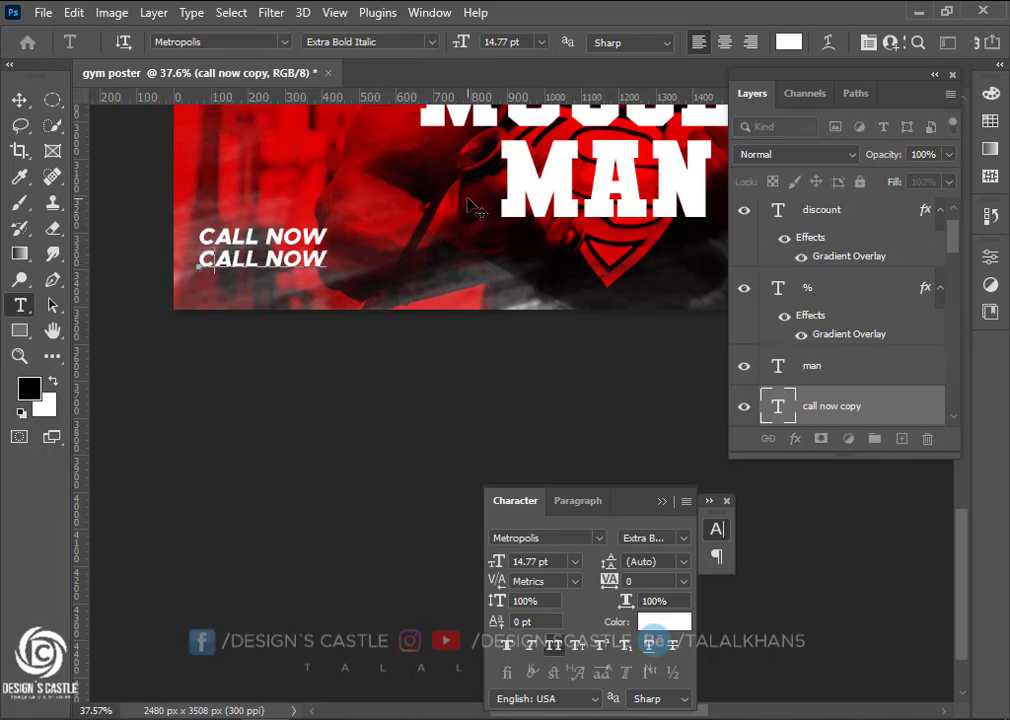
key(BackSpace)
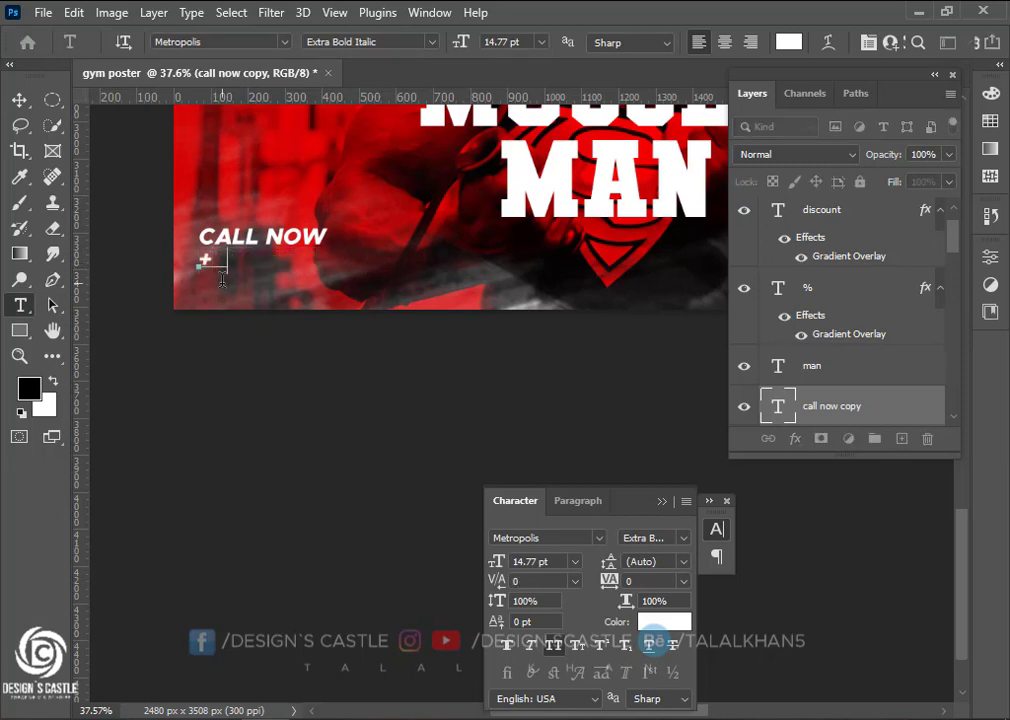
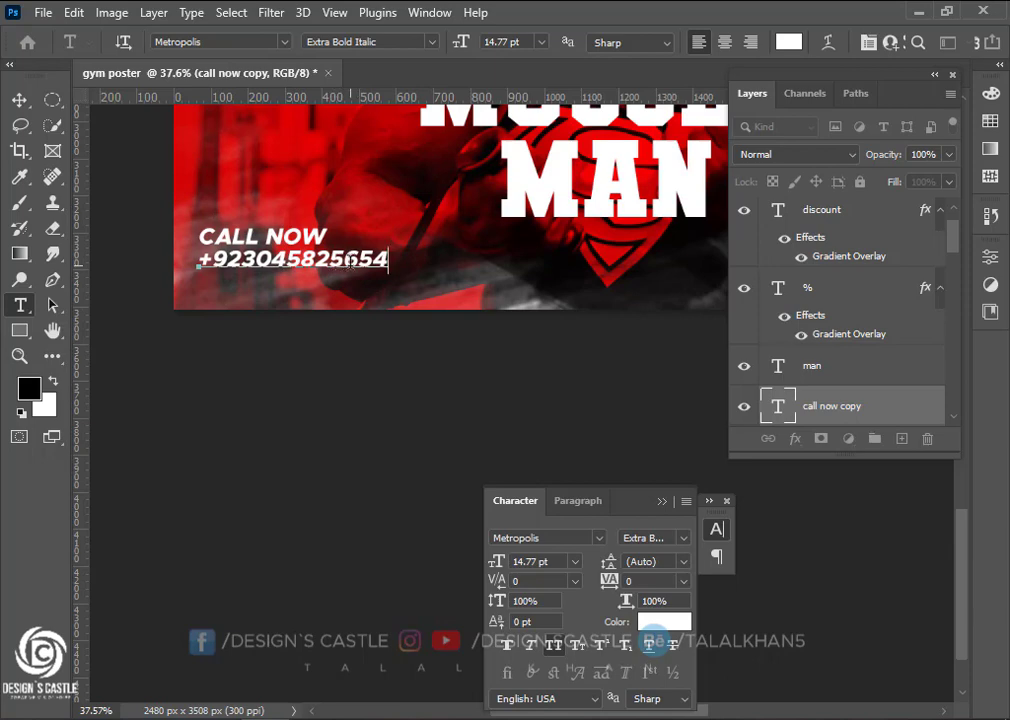
Shrink the phone number to about 76% and set it to Bold Italic
click(17, 110)
key(ctrl+t)
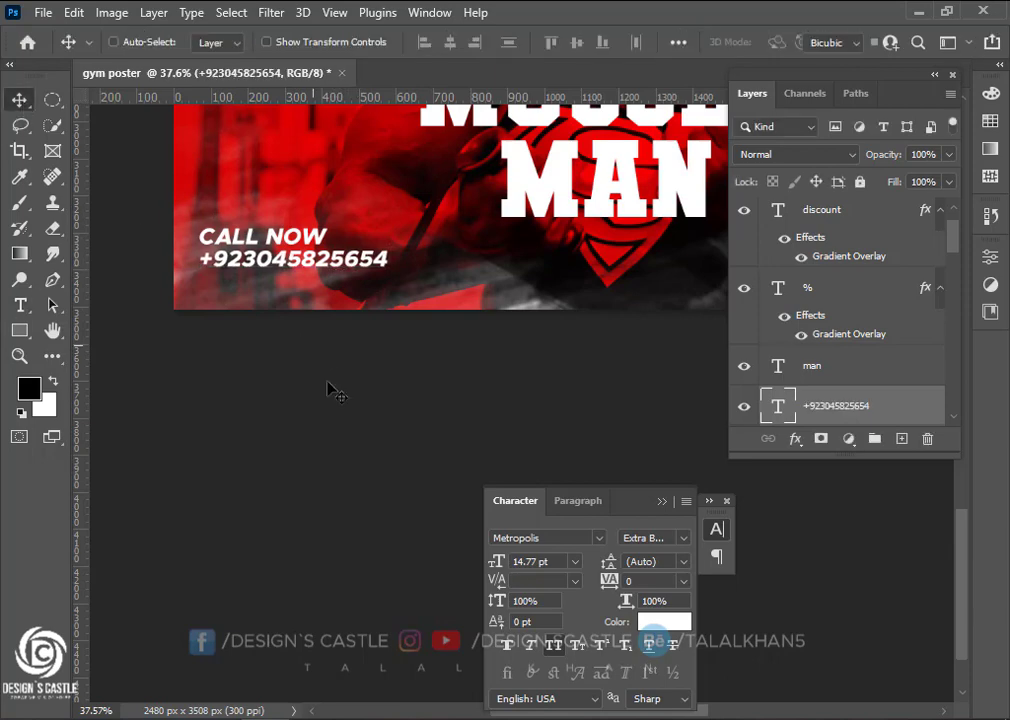
drag(388, 270, 365, 268)
click(20, 102)
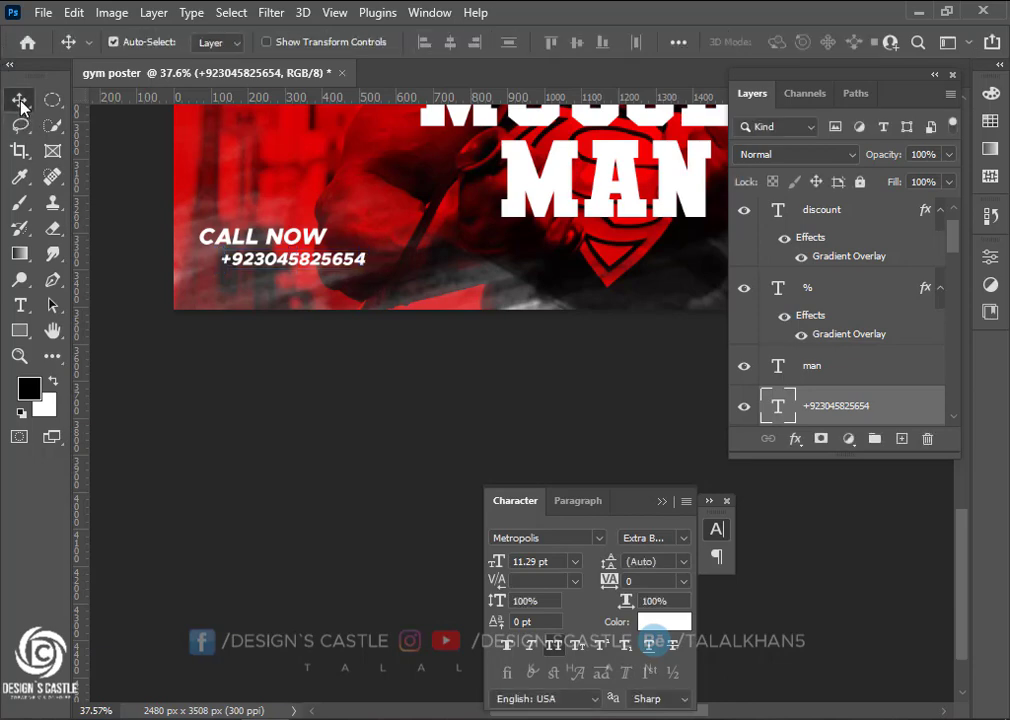
click(660, 538)
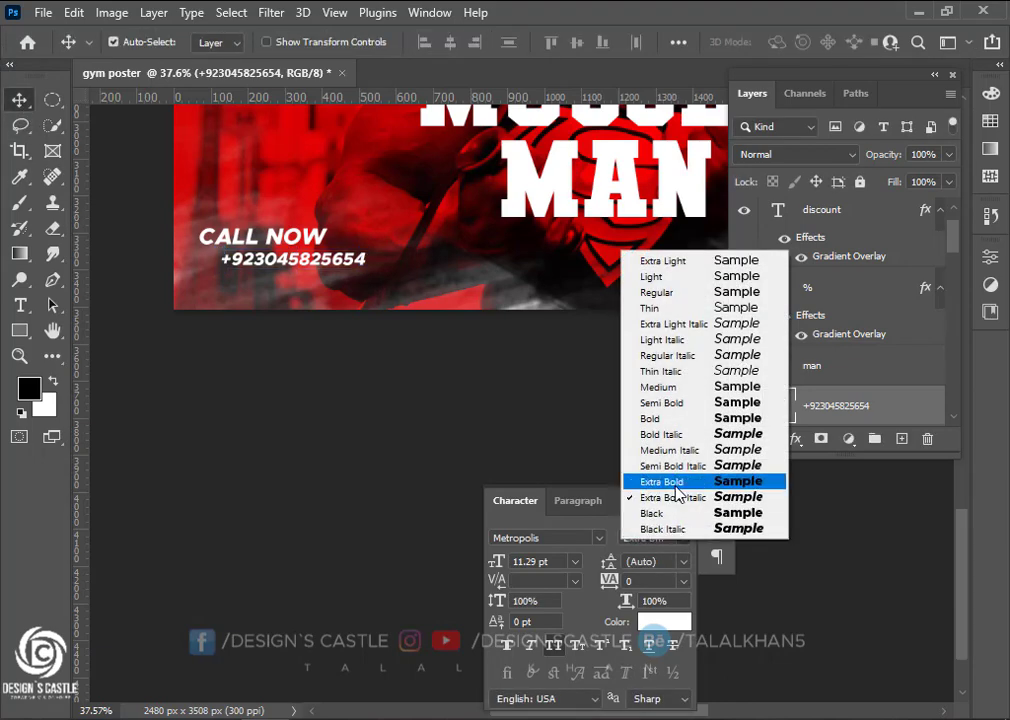
click(672, 434)
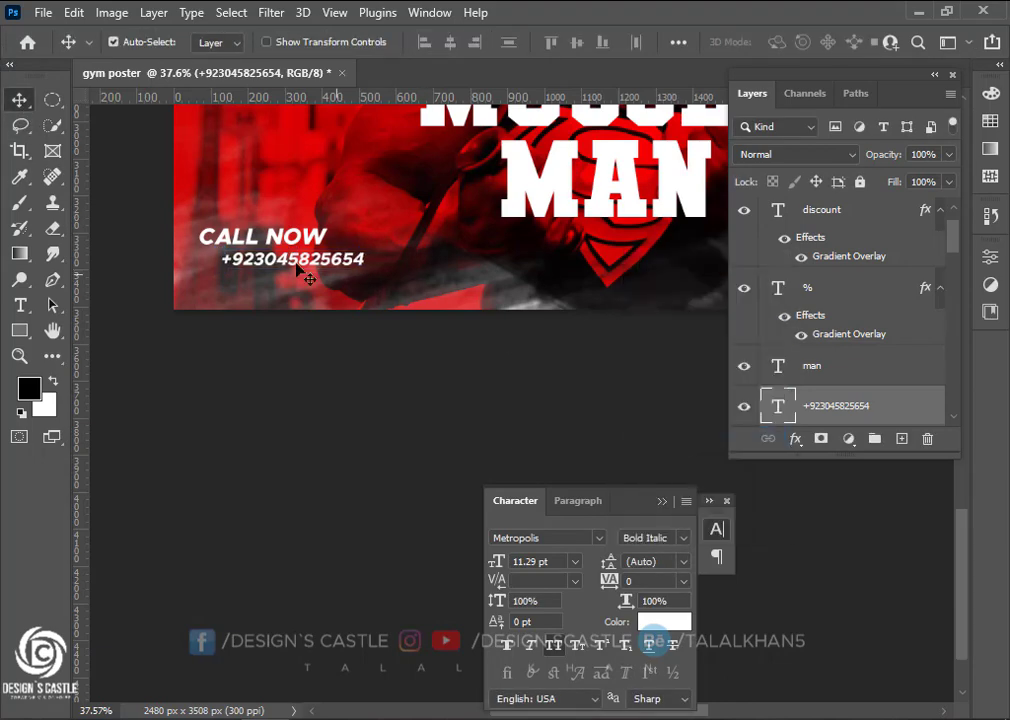
Shift the phone number left and down so it sits just below CALL NOW
scroll(330, 452, up, 2)
scroll(256, 261, up, 3)
drag(334, 367, 294, 362)
scroll(284, 403, down, 3)
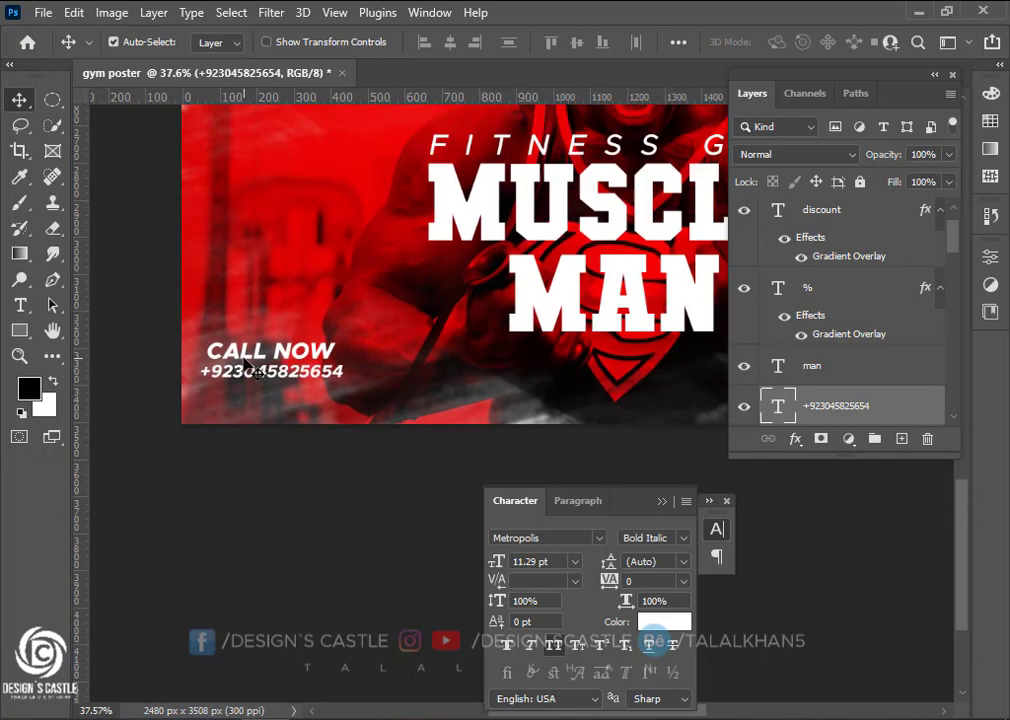
shift+click(243, 357)
click(283, 352)
key(shift+Down)
key(shift+Down)
key(shift+Down)
key(shift+Down)
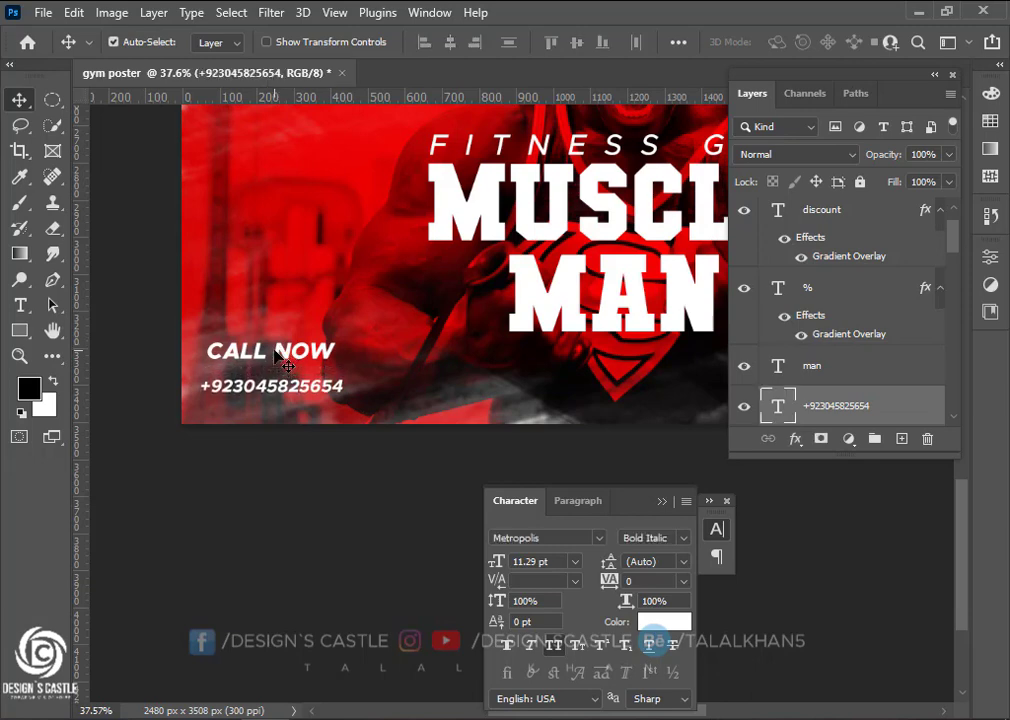
click(299, 357)
scroll(352, 370, down, 3)
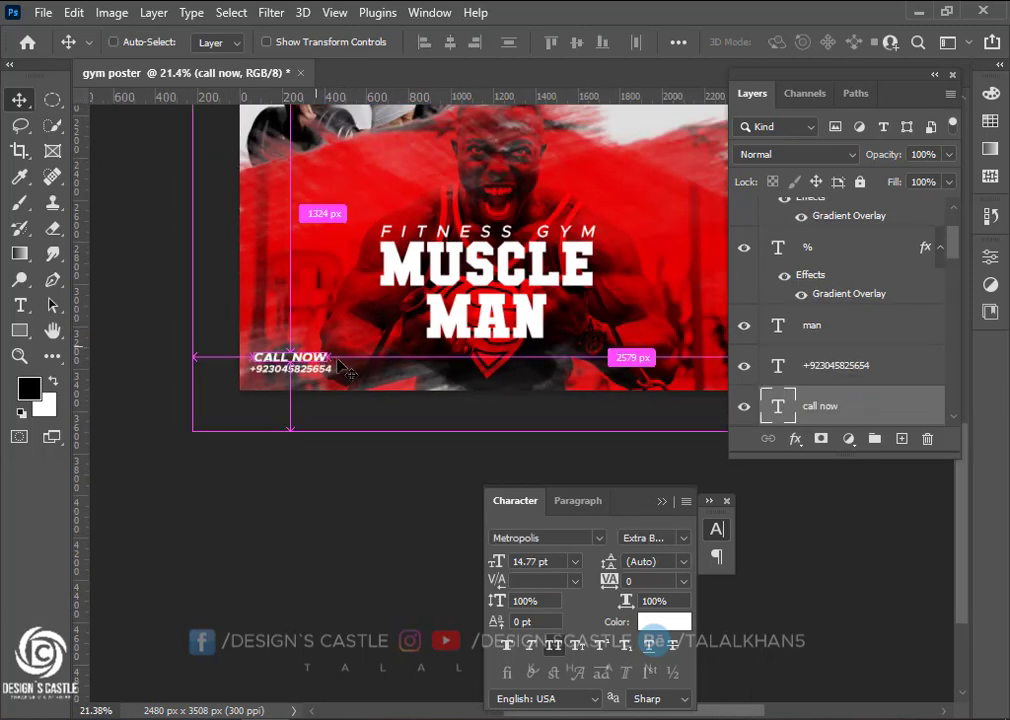
scroll(374, 404, down, 3)
scroll(367, 406, up, 4)
scroll(360, 407, down, 5)
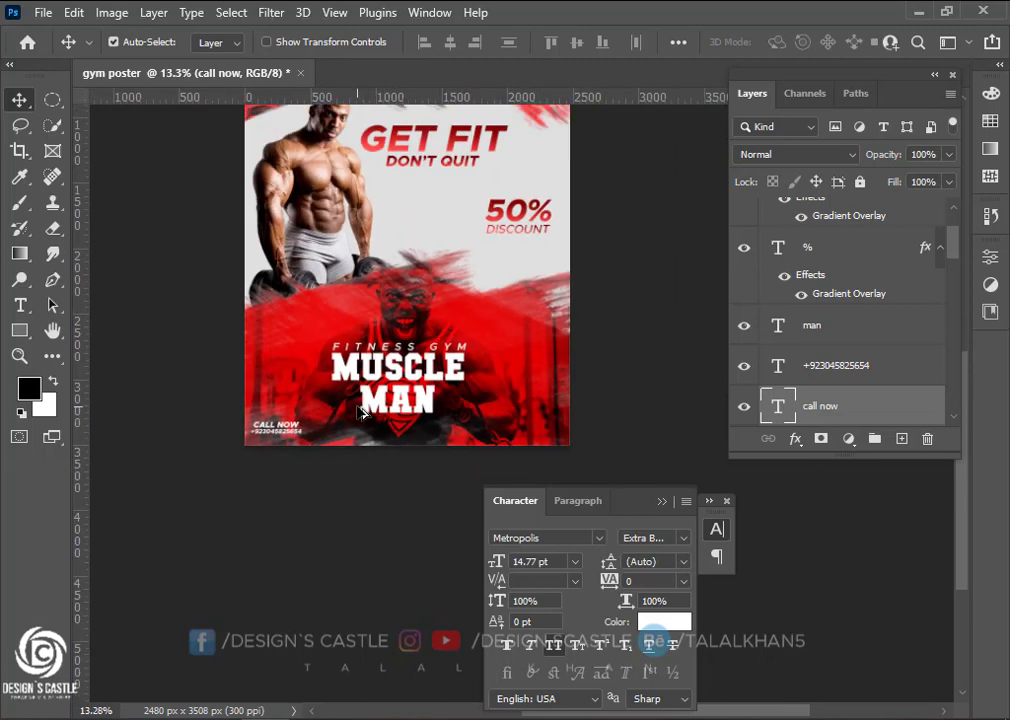
scroll(508, 286, up, 2)
Add a SPECIAL OFFER text line, enlarged about fourfold and right-aligned under DISCOUNT
key(t)
click(456, 269)
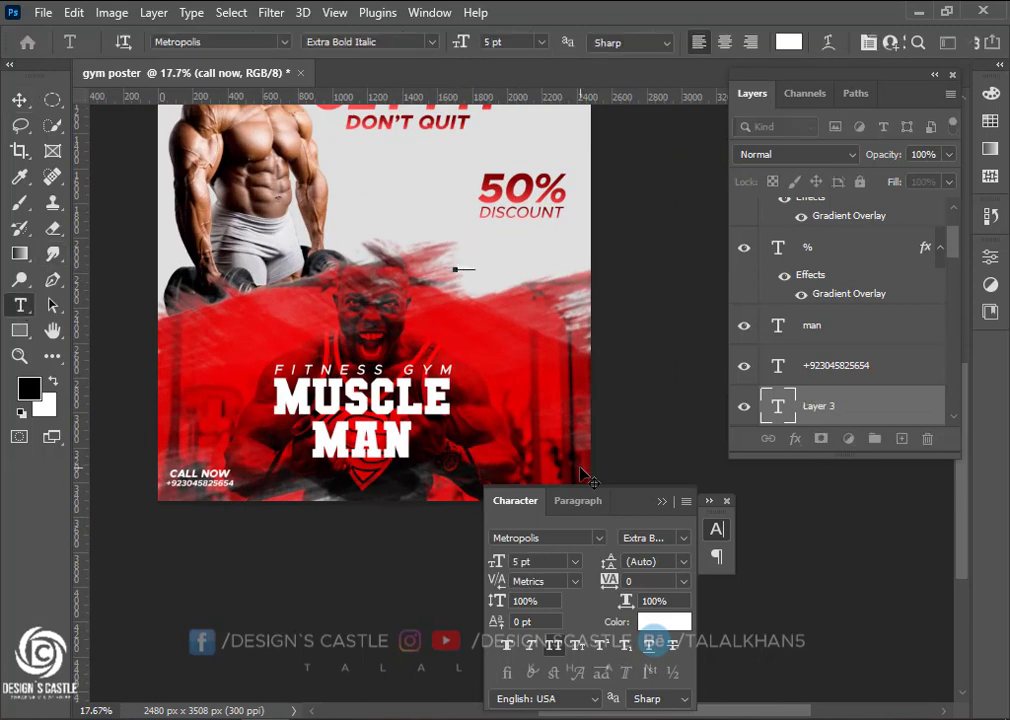
key(ctrl+Return)
key(ctrl+t)
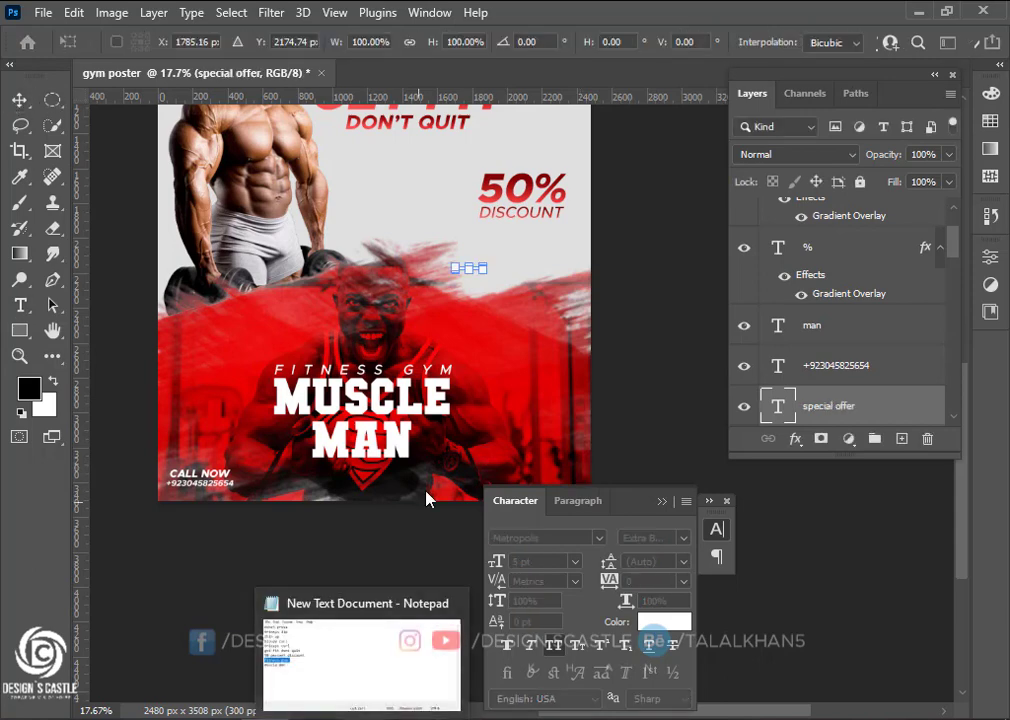
drag(489, 272, 541, 260)
scroll(541, 262, up, 3)
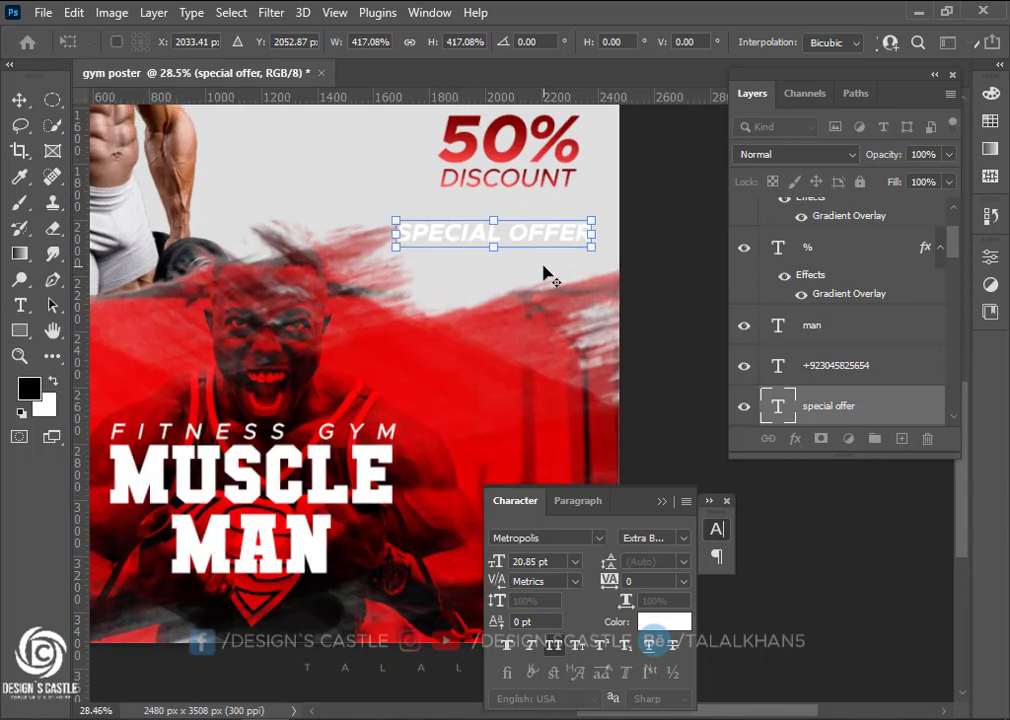
mouse_move(543, 232)
mouse_down()
mouse_move(563, 241)
mouse_move(546, 255)
mouse_up()
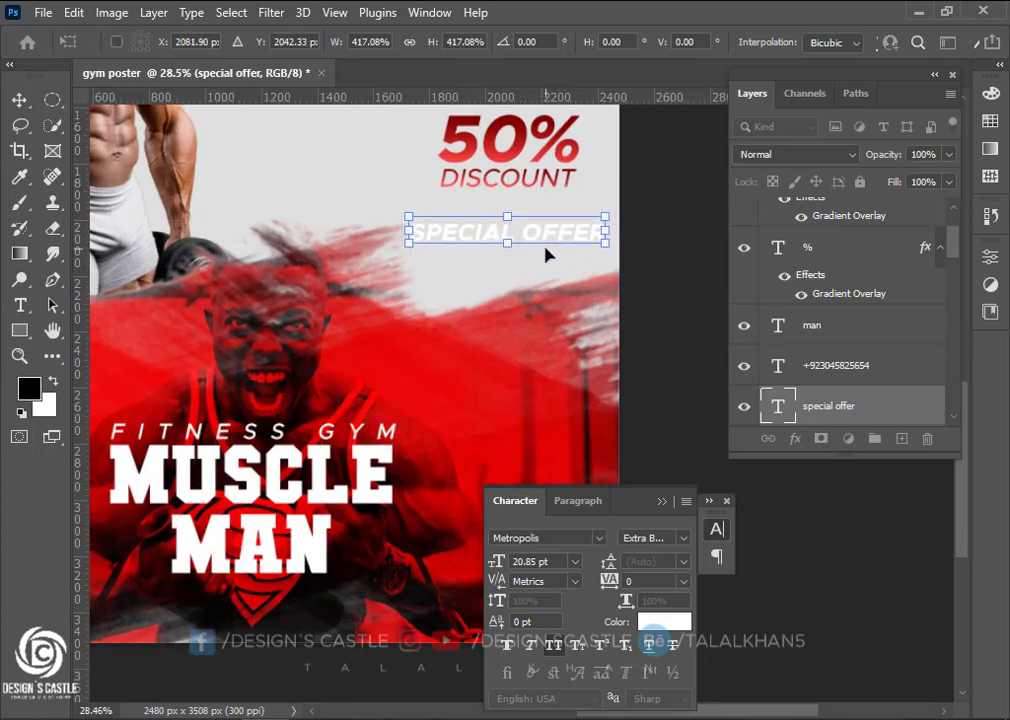
key(Return)
Give SPECIAL OFFER the % layer's red gradient effects, nudge it up, and bring in the email icon
scroll(523, 244, up, 1)
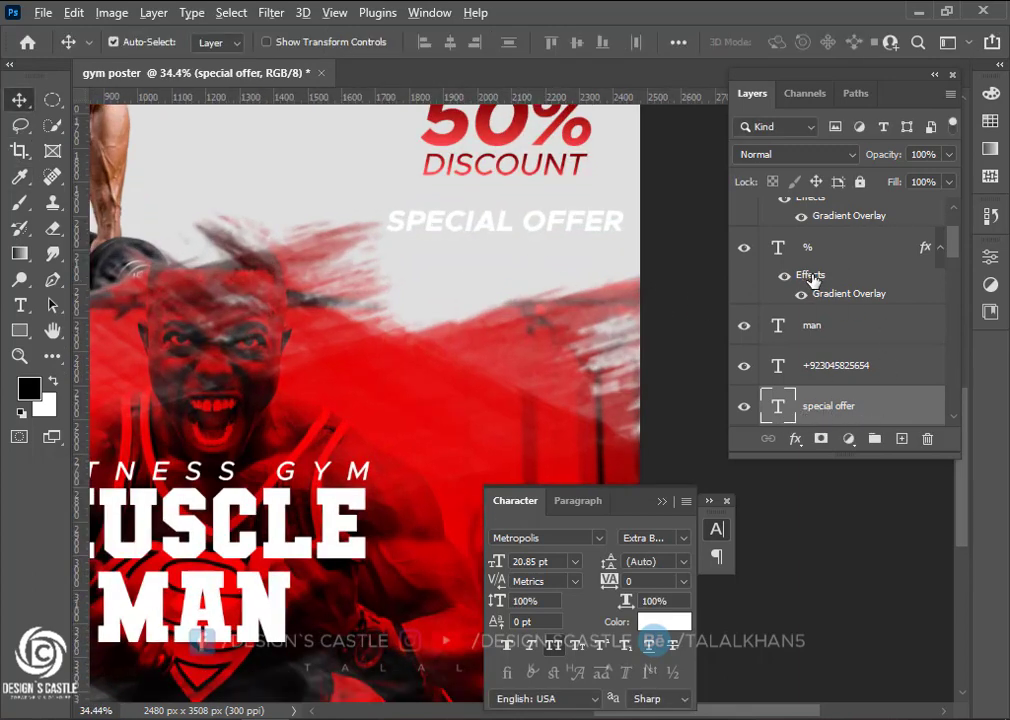
drag(812, 276, 832, 404)
scroll(446, 207, up, 3)
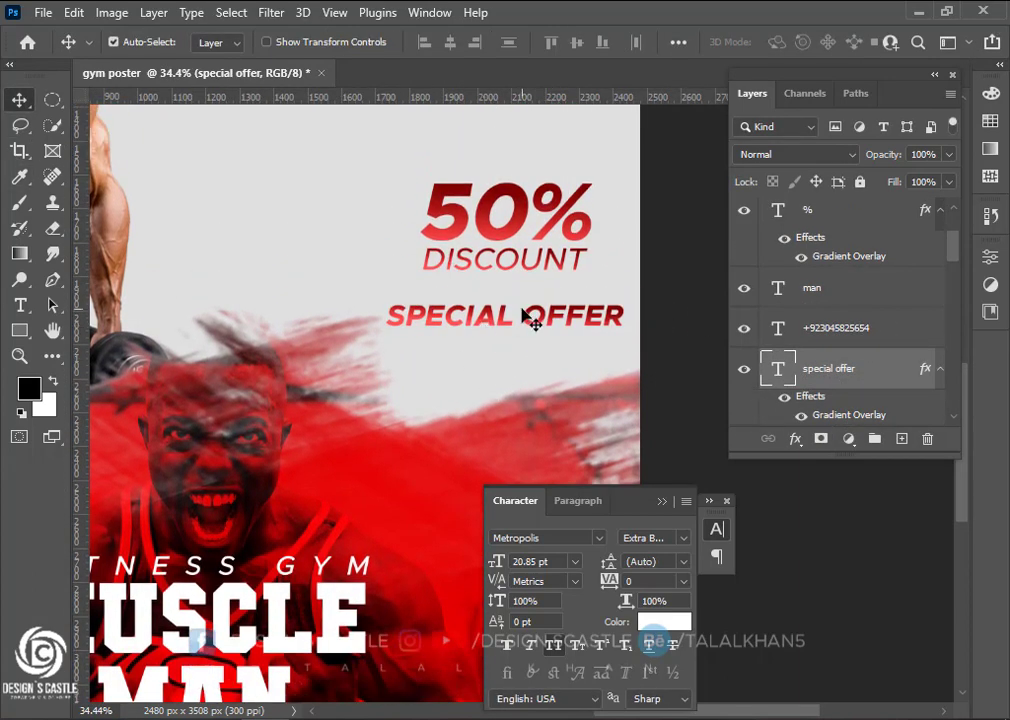
drag(533, 320, 532, 308)
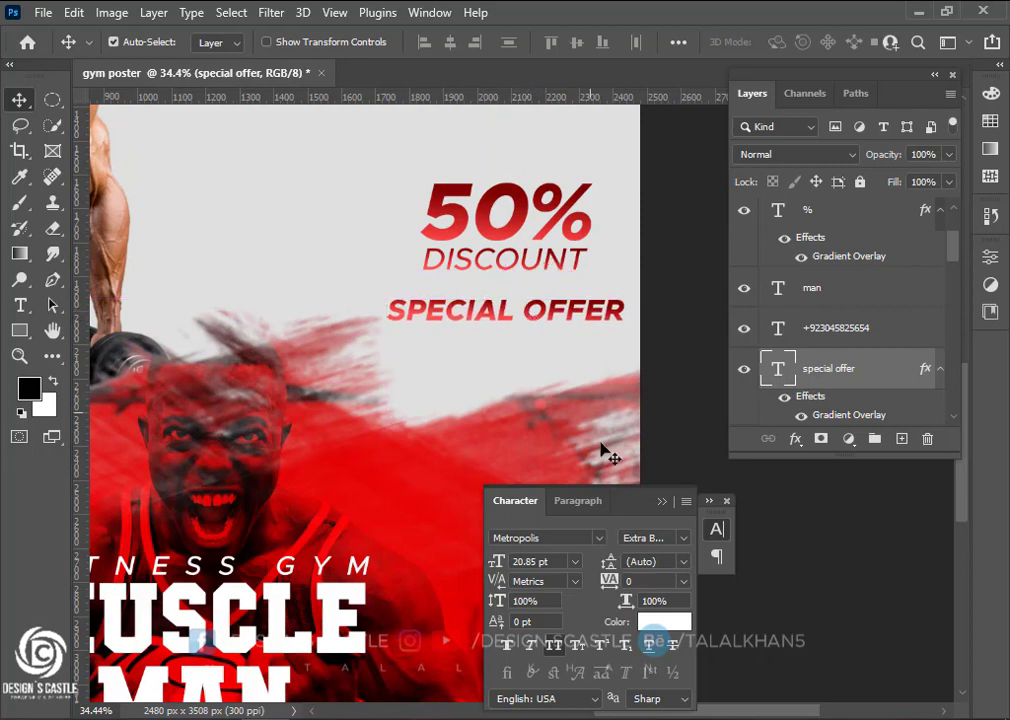
scroll(446, 354, down, 5)
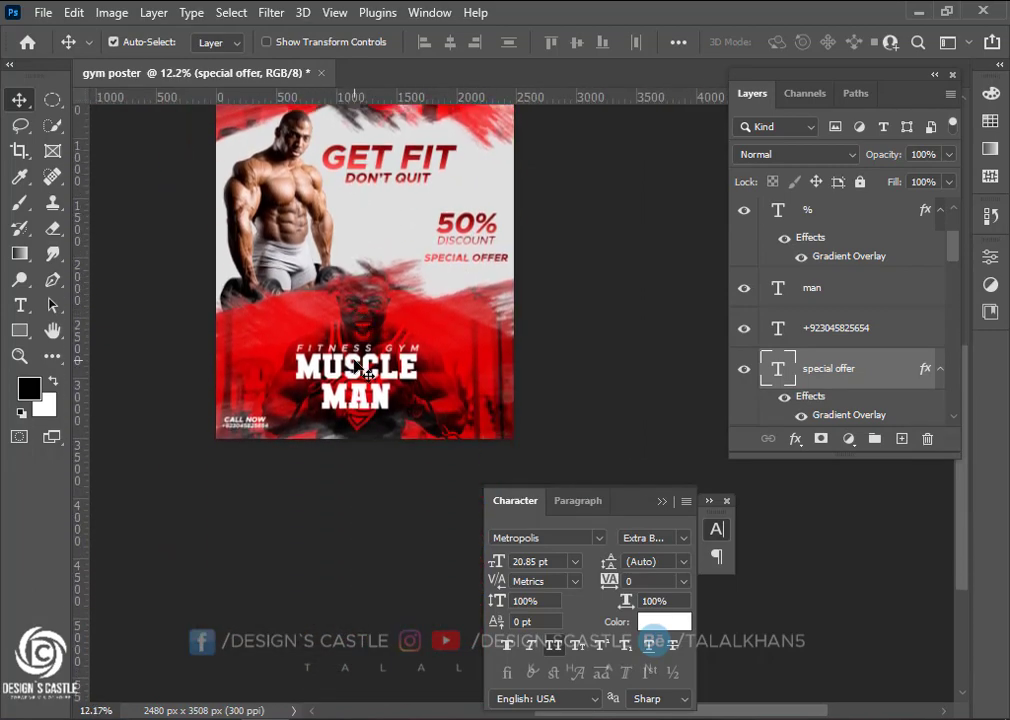
scroll(268, 449, up, 1)
key(alt+Tab)
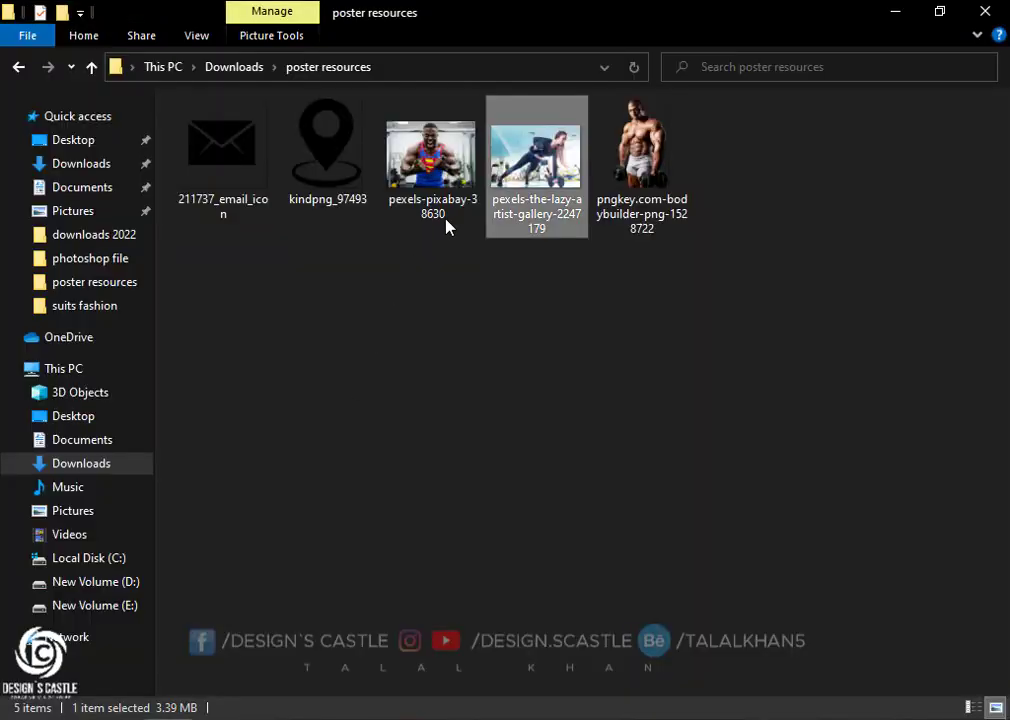
drag(268, 152, 333, 440)
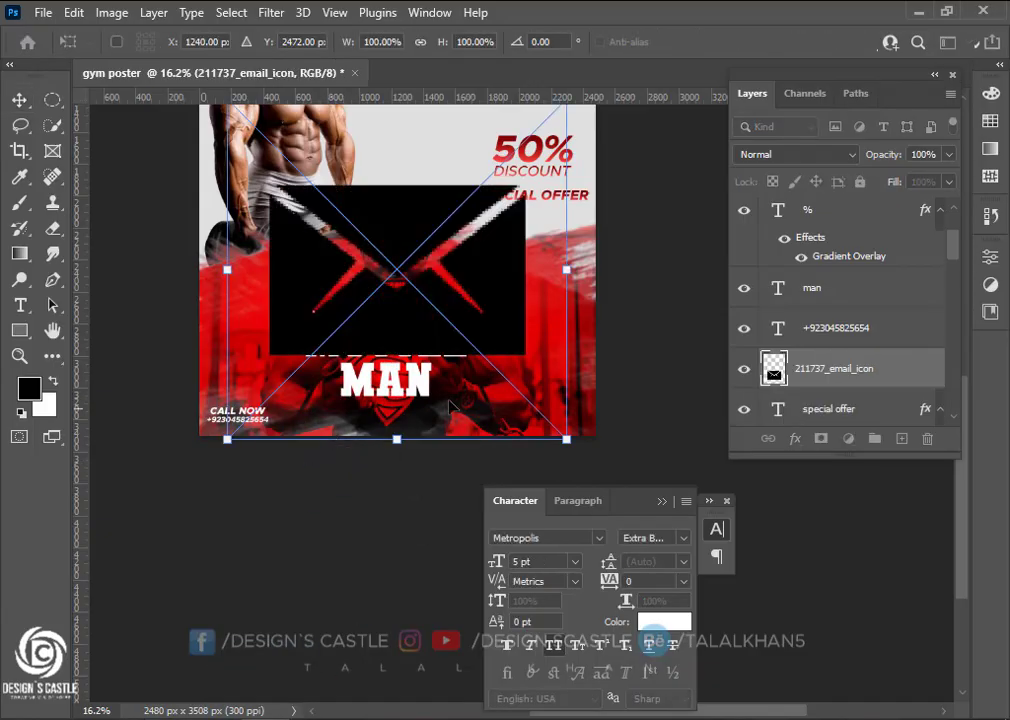
Scale the envelope icon down to about 8% and move it to the poster's bottom left
scroll(487, 316, up, 5)
drag(565, 226, 346, 522)
drag(395, 474, 377, 492)
scroll(377, 492, up, 3)
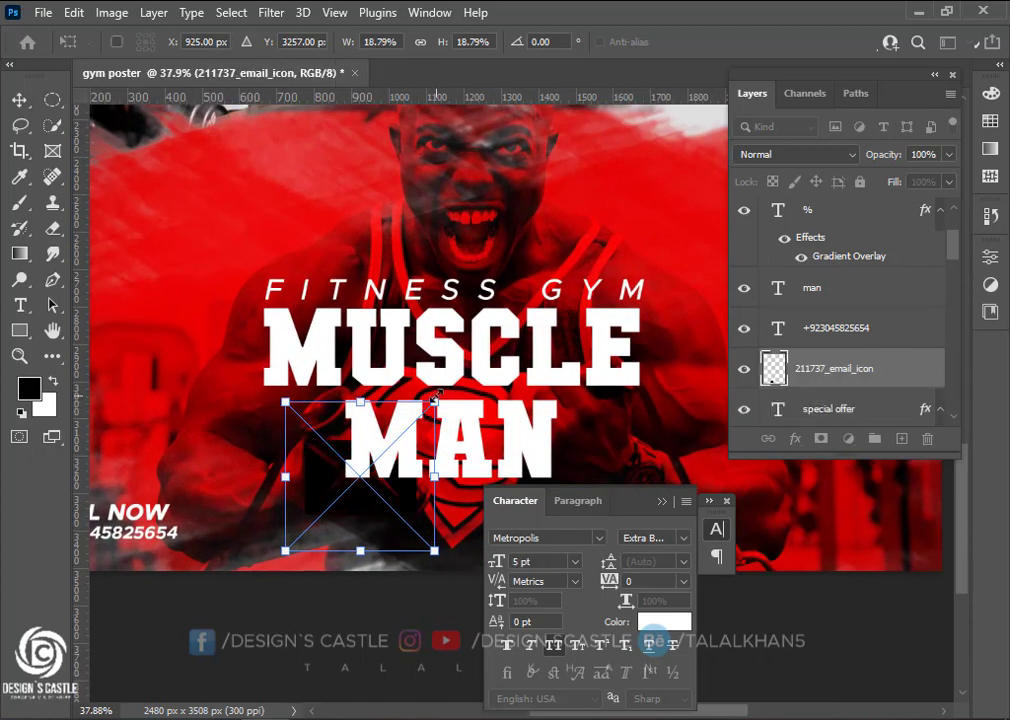
drag(430, 424, 400, 441)
drag(356, 504, 280, 559)
drag(328, 486, 323, 488)
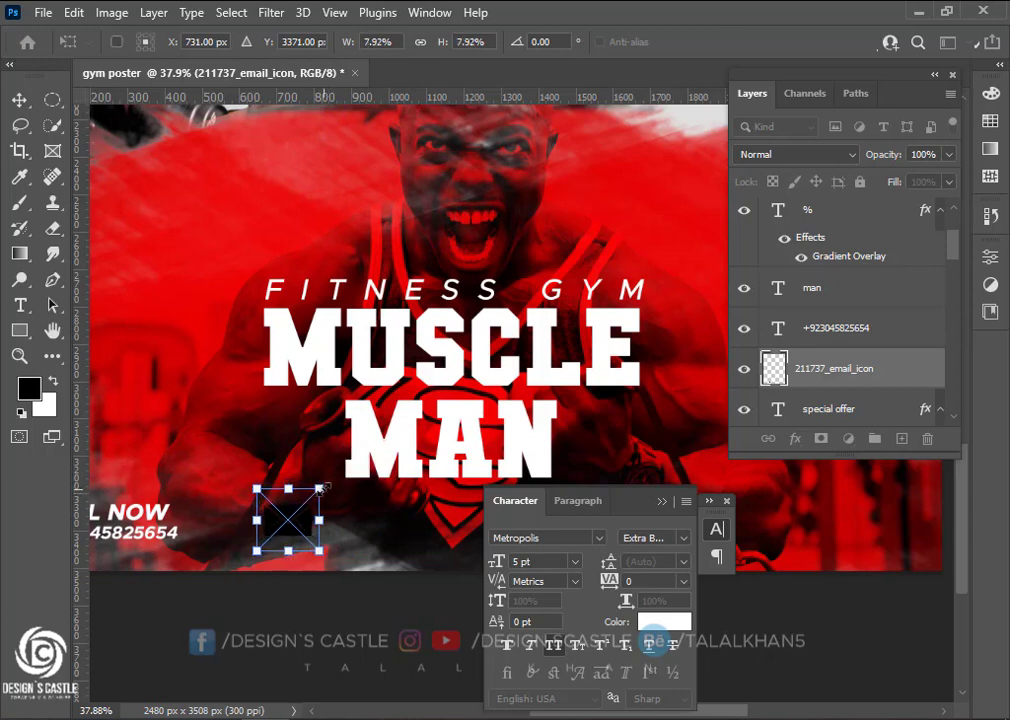
Give the envelope smart object a white Color Overlay, then save and close it
double_click(778, 369)
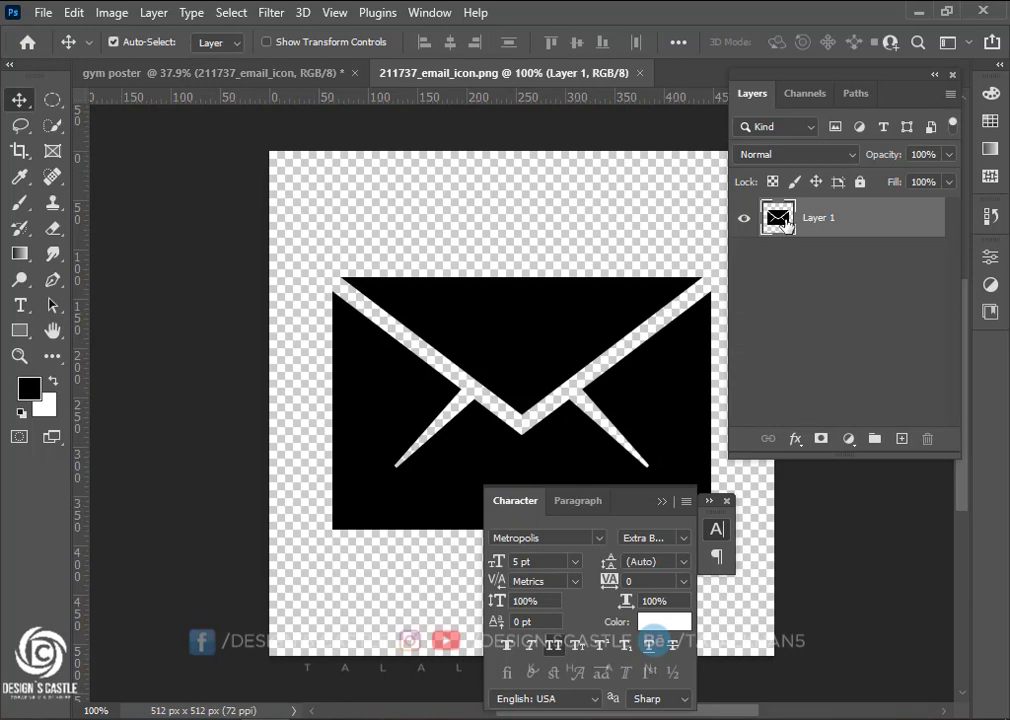
double_click(902, 222)
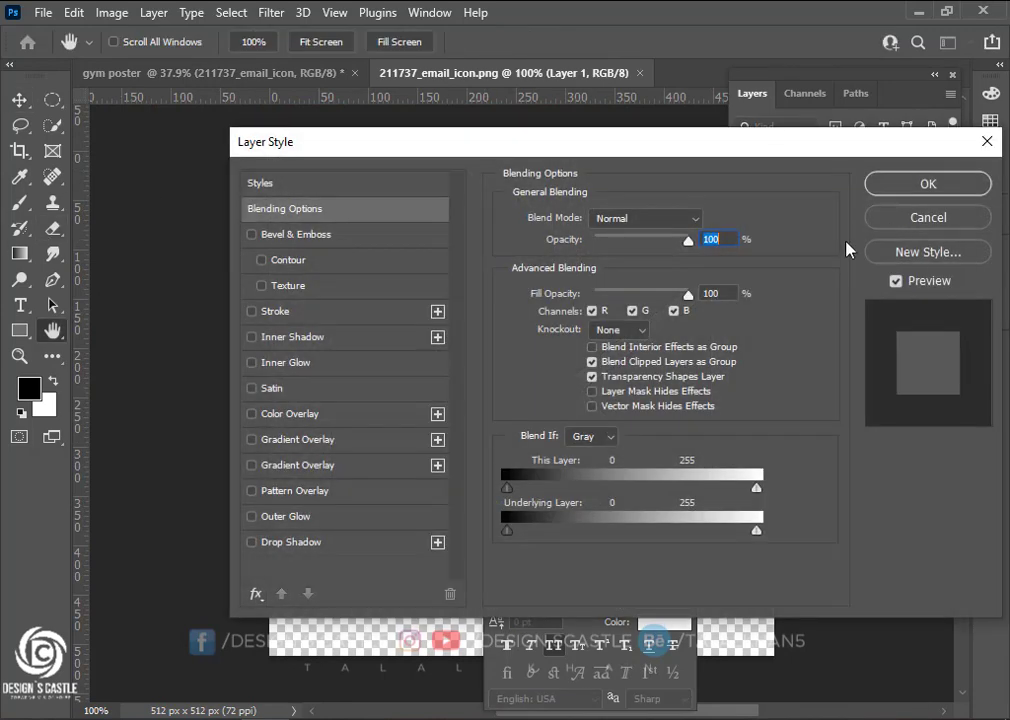
click(289, 416)
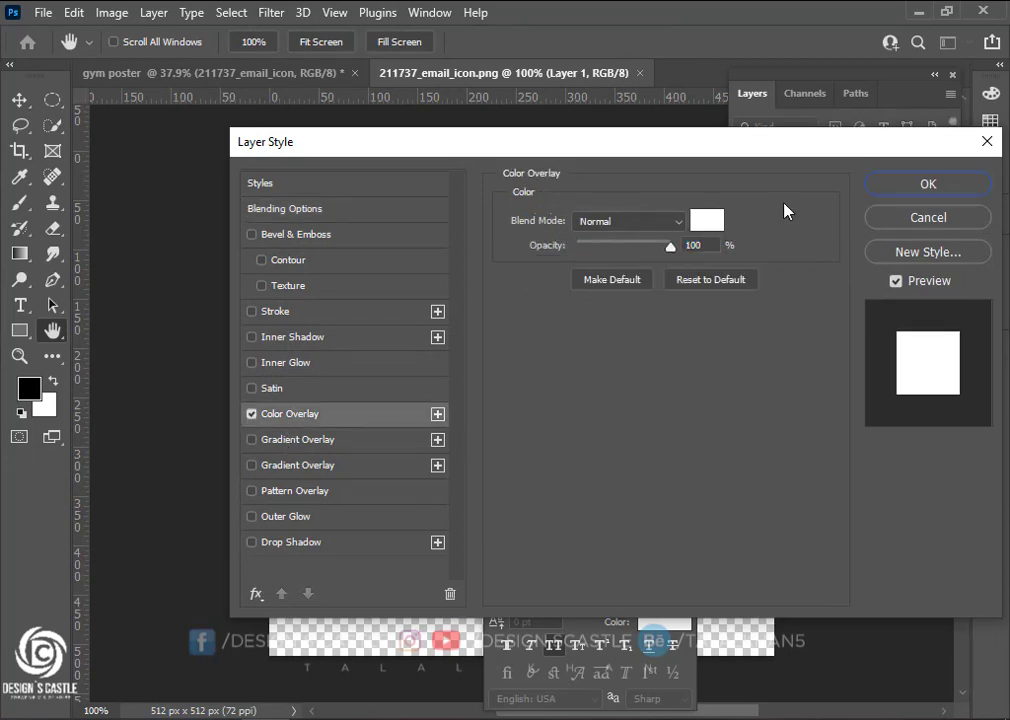
click(910, 185)
key(ctrl+s)
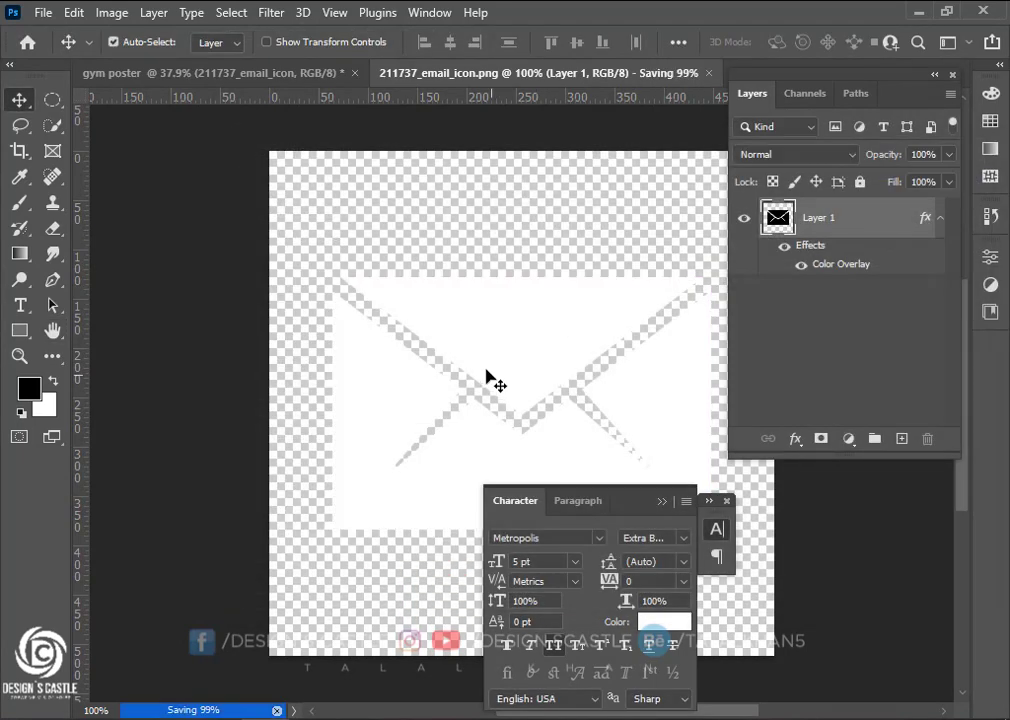
click(642, 80)
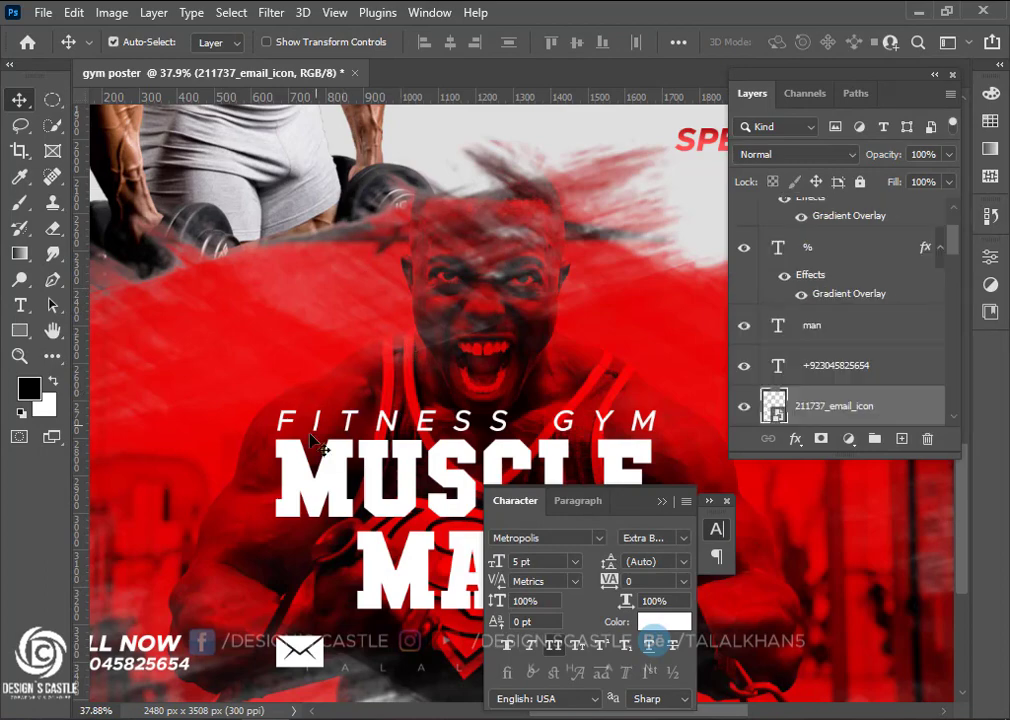
scroll(252, 381, down, 3)
scroll(318, 386, down, 1)
Duplicate the phone line beside the envelope and replace its text with the contact e-mail address
drag(176, 379, 401, 371)
click(22, 306)
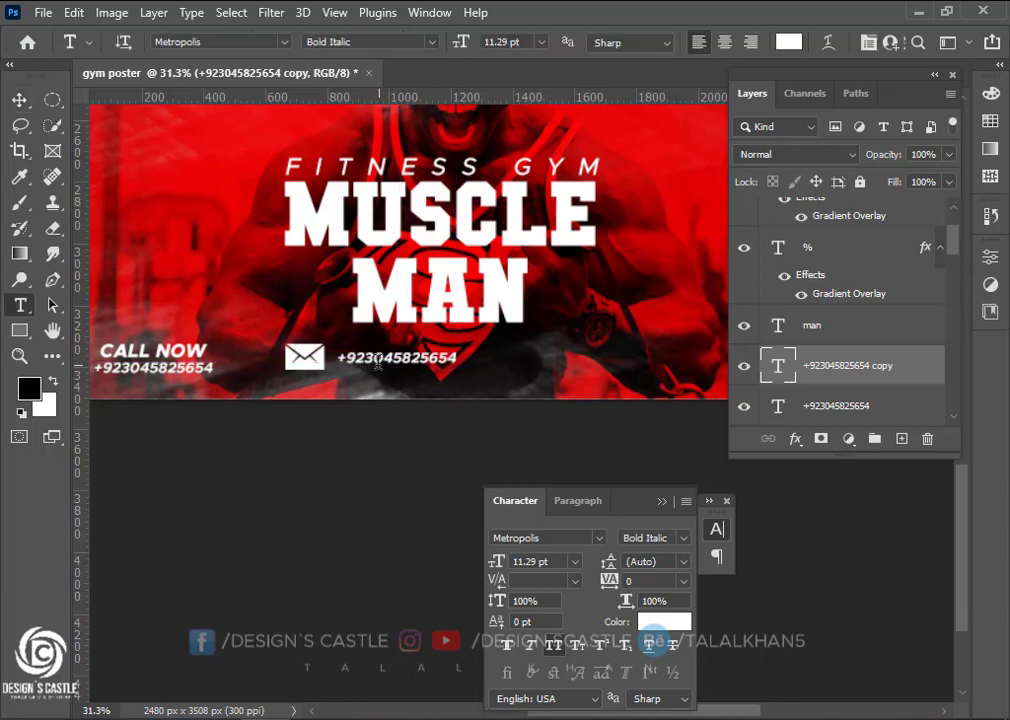
drag(338, 356, 507, 362)
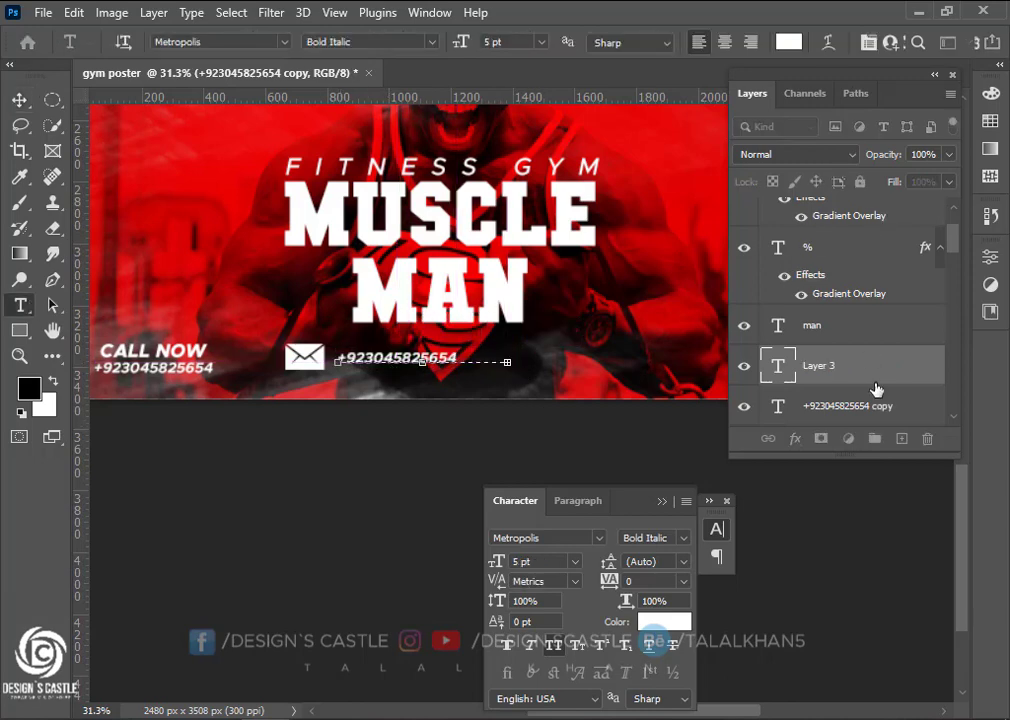
key(Escape)
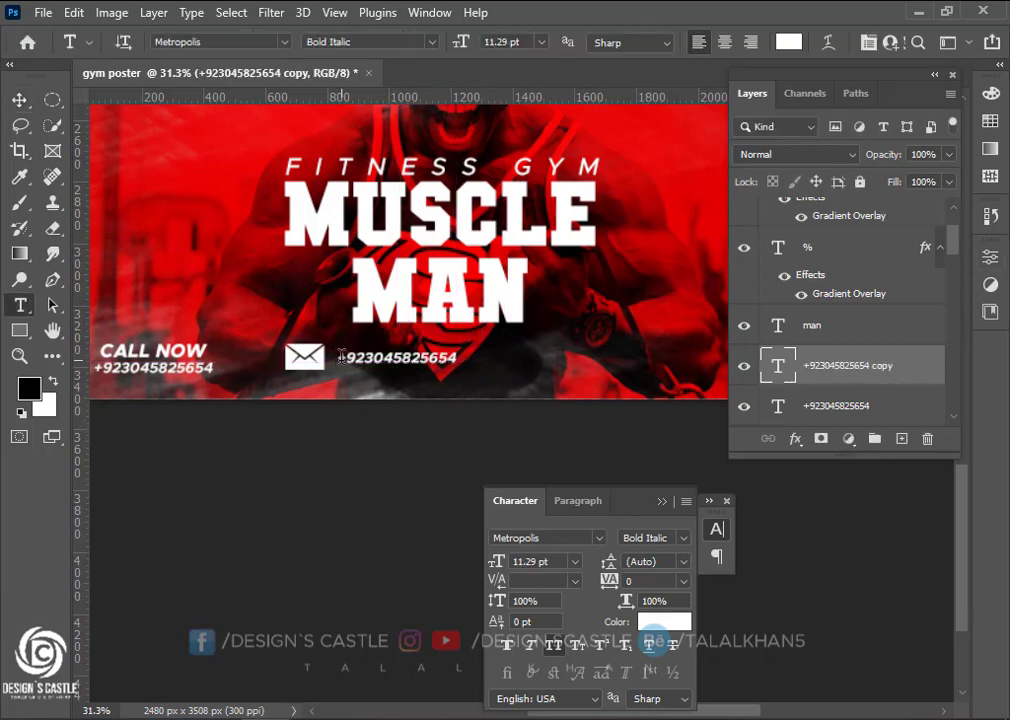
drag(341, 356, 470, 362)
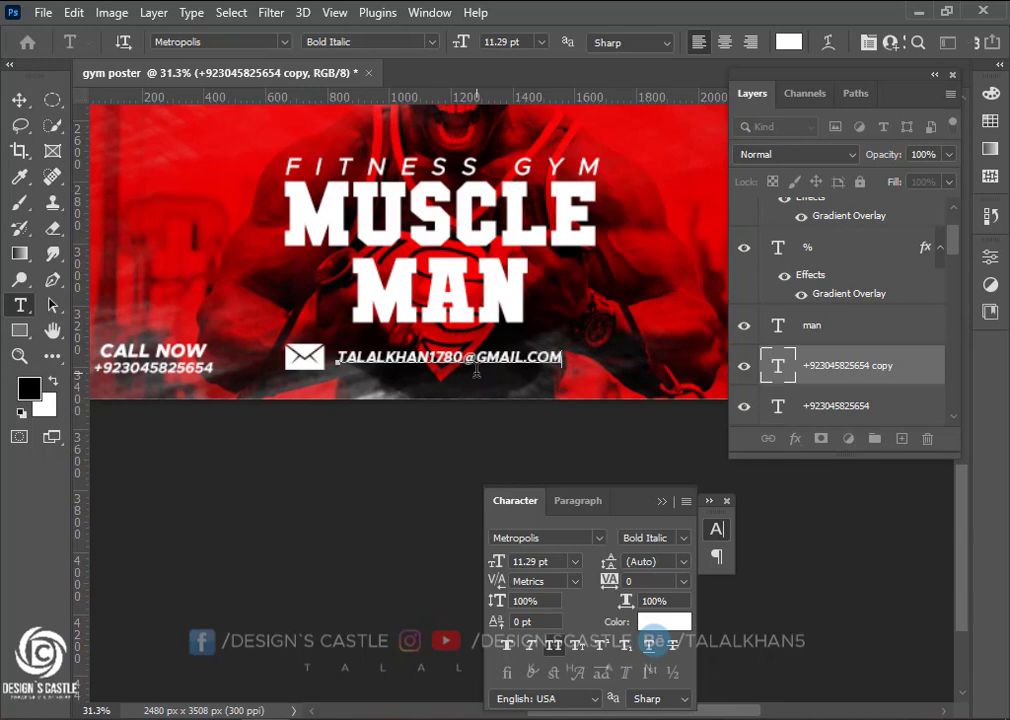
click(19, 100)
Scale the e-mail text down, shift it left, and nudge the envelope icon slightly down
key(ctrl+t)
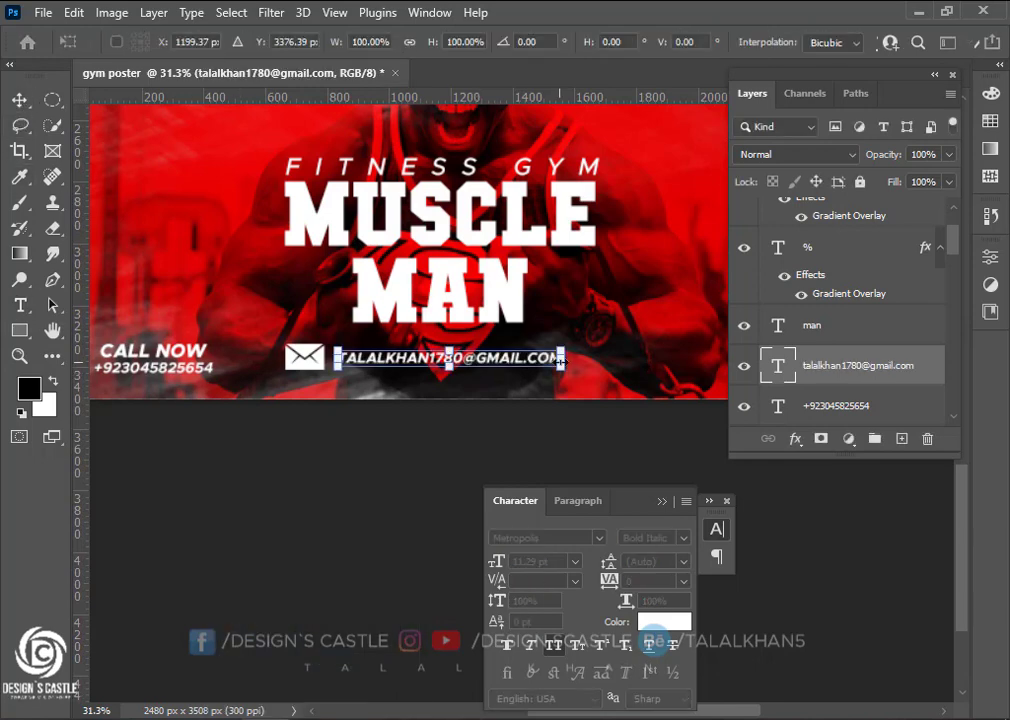
drag(564, 369, 540, 366)
drag(419, 358, 401, 357)
key(Return)
scroll(437, 405, down, 3)
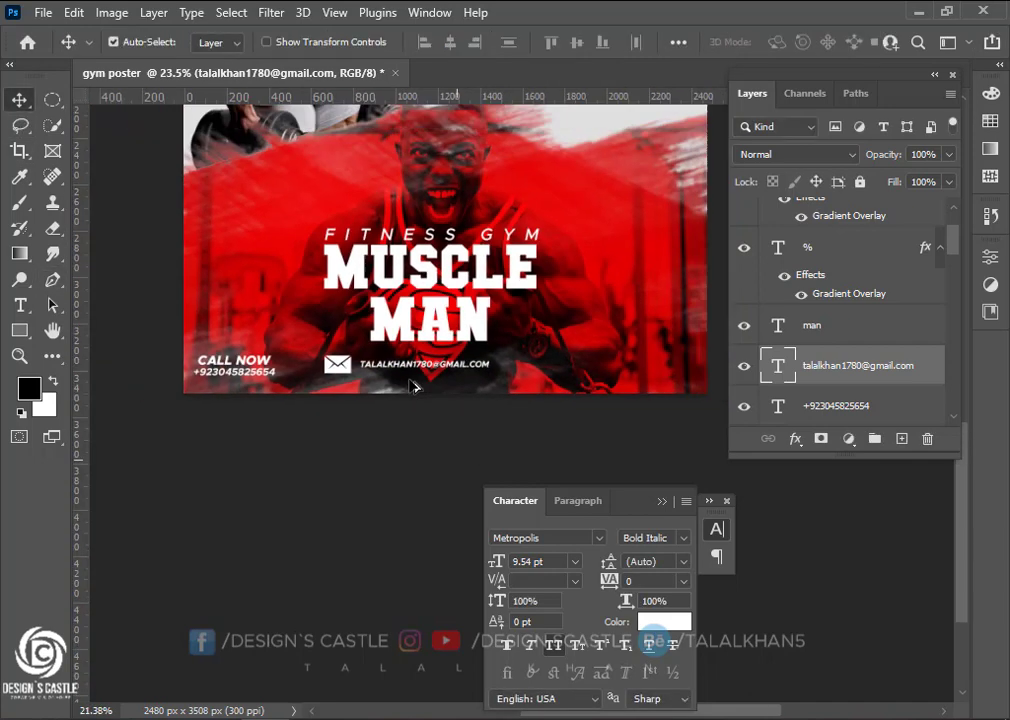
scroll(367, 394, right, 2)
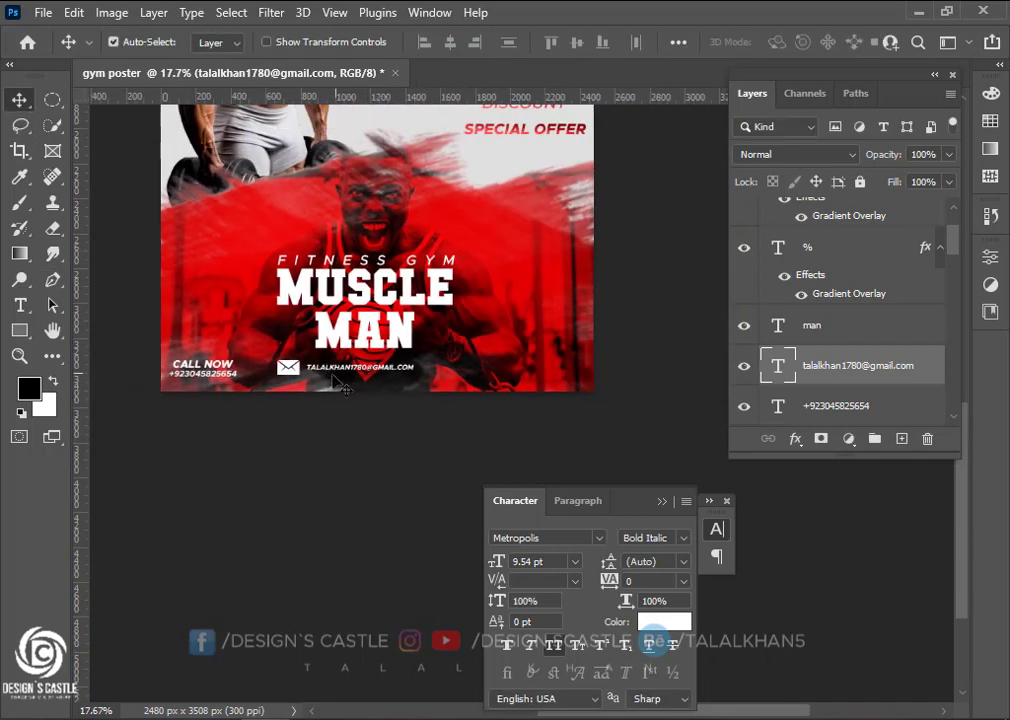
scroll(281, 392, up, 1)
drag(278, 360, 278, 365)
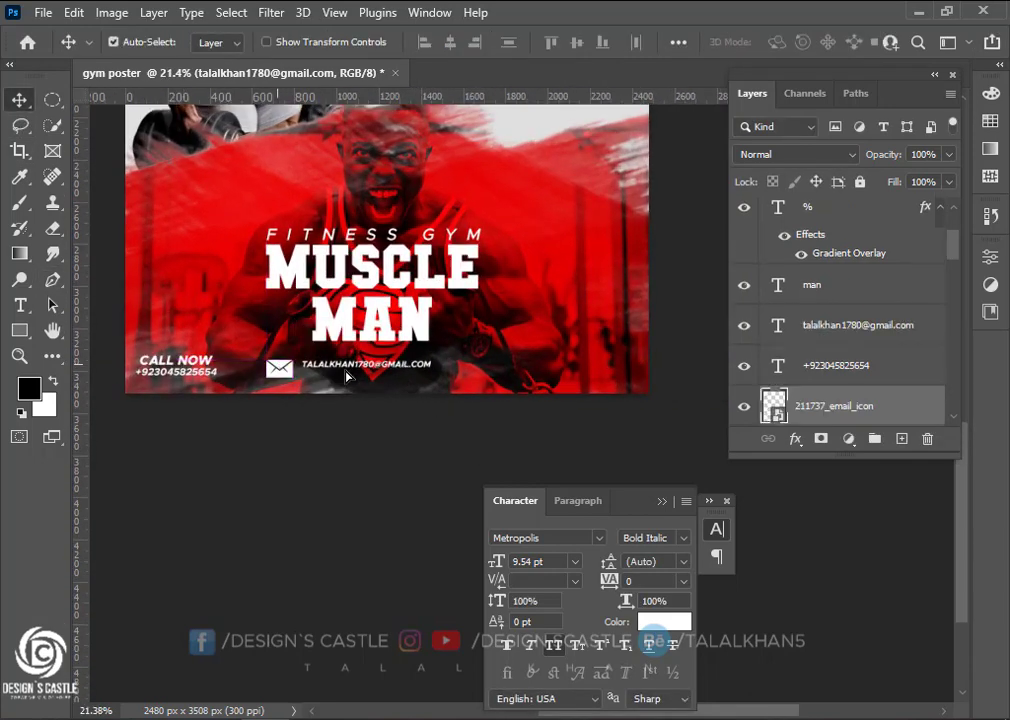
ctrl+click(344, 371)
ctrl+click(188, 378)
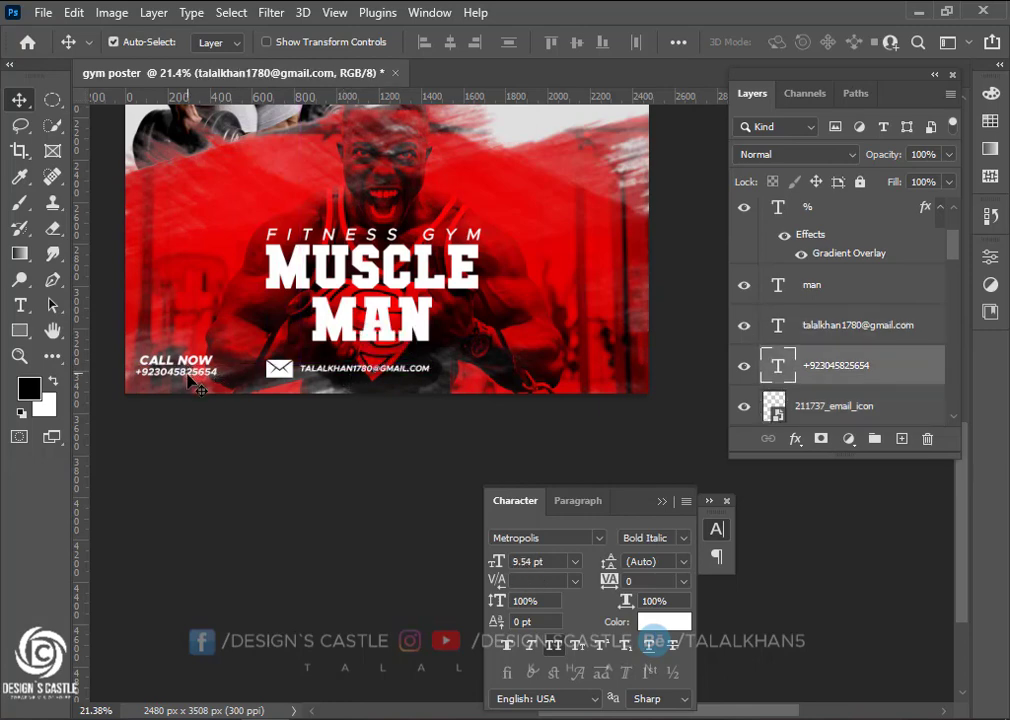
ctrl+click(188, 362)
Place the kindpng_97493 map-pin image onto the poster and shrink it to about 10%
scroll(275, 397, right, 2)
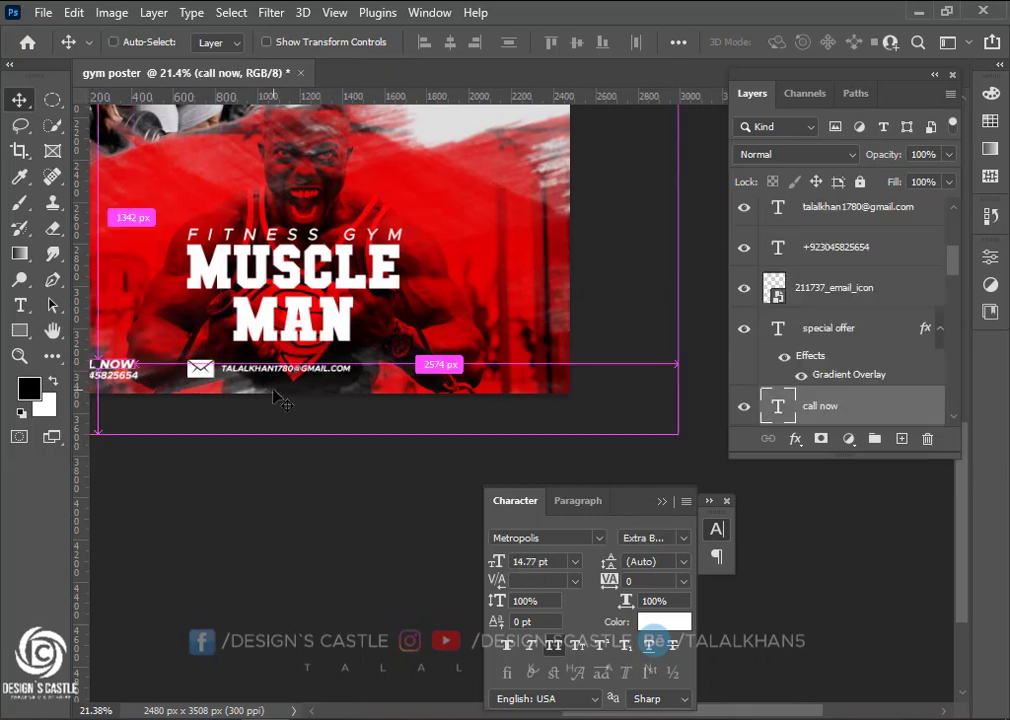
scroll(280, 396, right, 3)
click(175, 717)
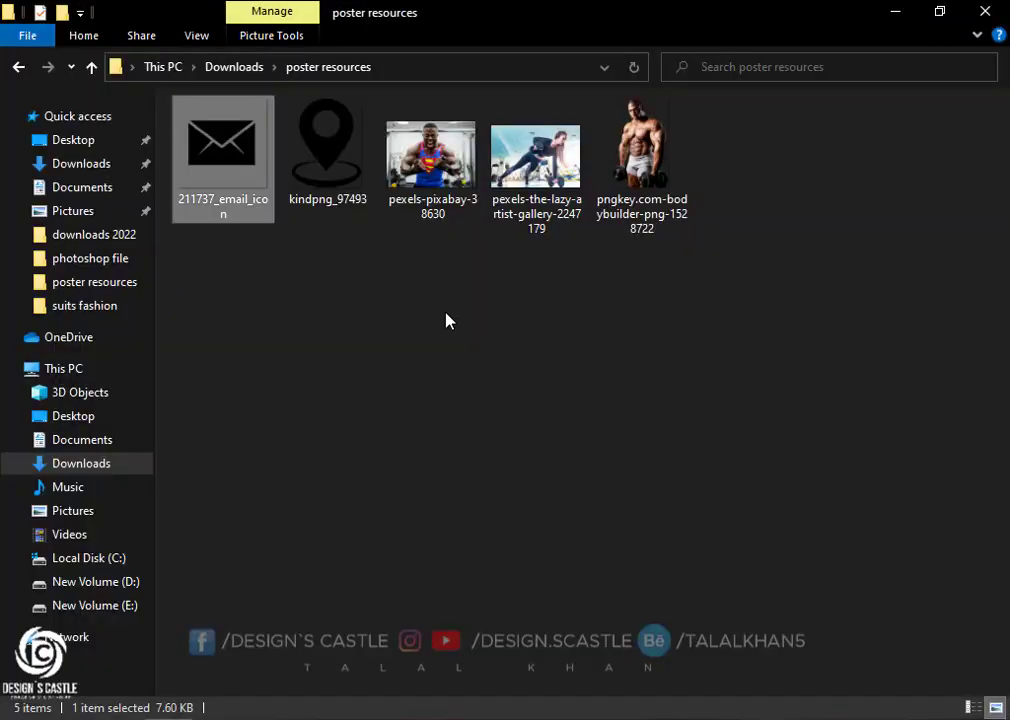
drag(320, 150, 296, 377)
drag(134, 520, 290, 315)
Shrink the pin to about 3% and position it after the e-mail line
scroll(300, 323, up, 5)
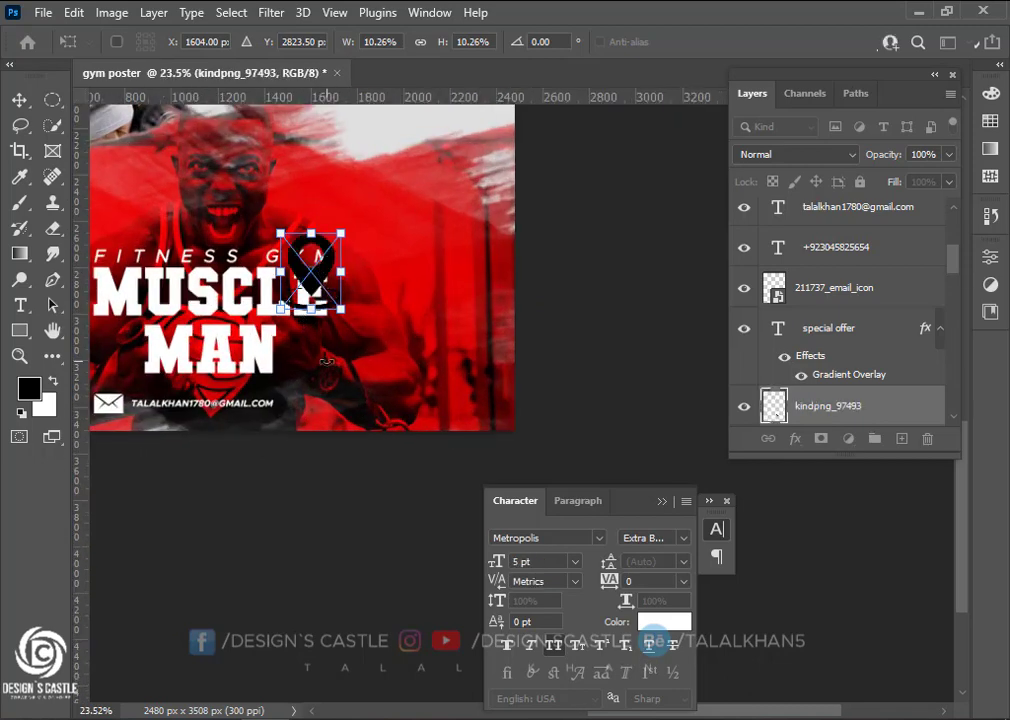
drag(325, 255, 332, 428)
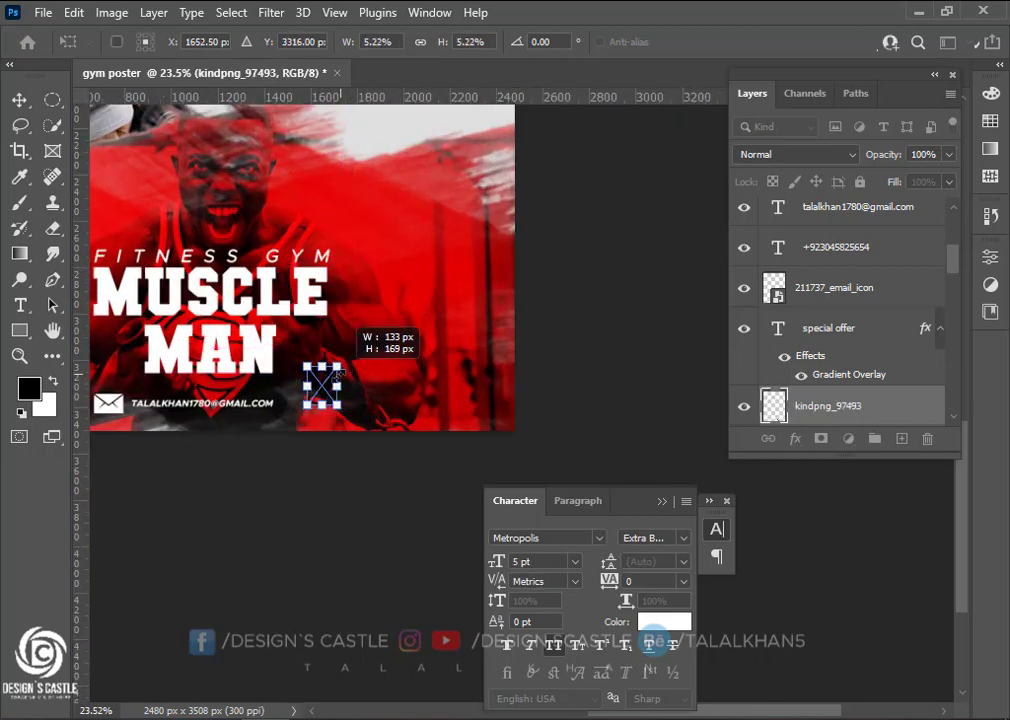
scroll(323, 418, up, 3)
drag(330, 369, 350, 373)
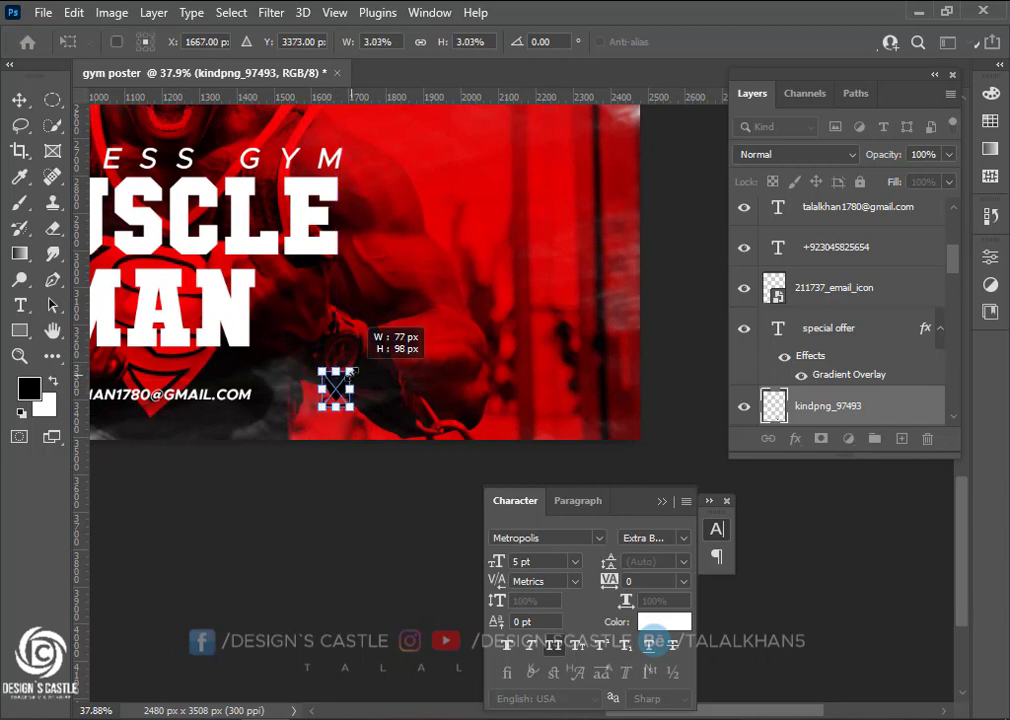
Recolour the pin smart object white with a Color Overlay, save it and close it
double_click(777, 408)
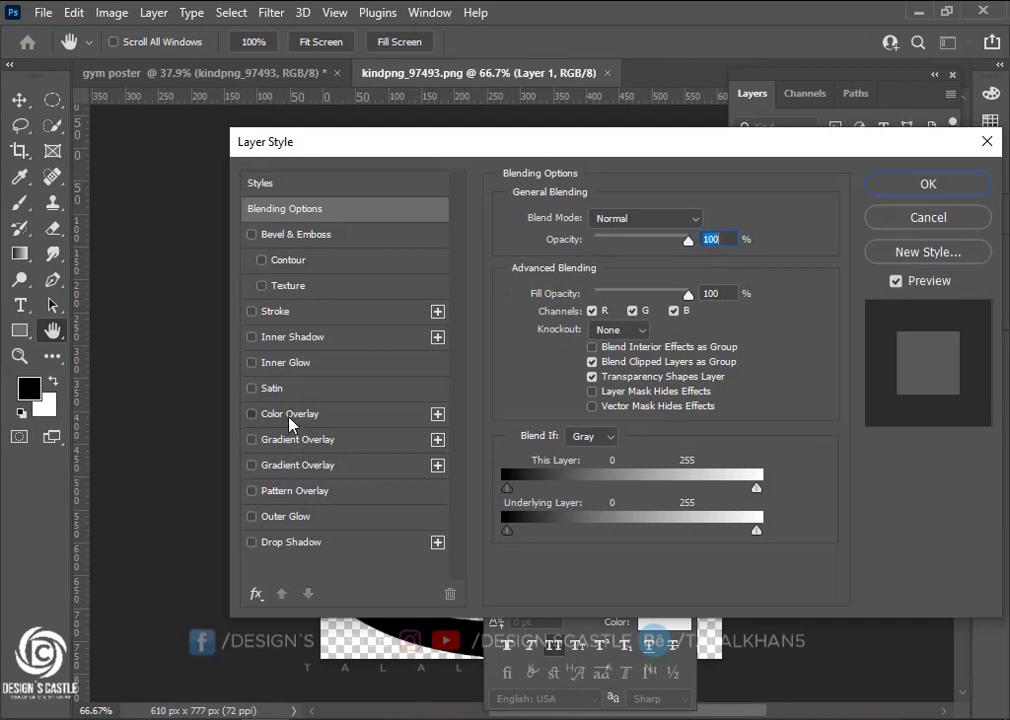
click(265, 414)
click(928, 184)
key(ctrl+s)
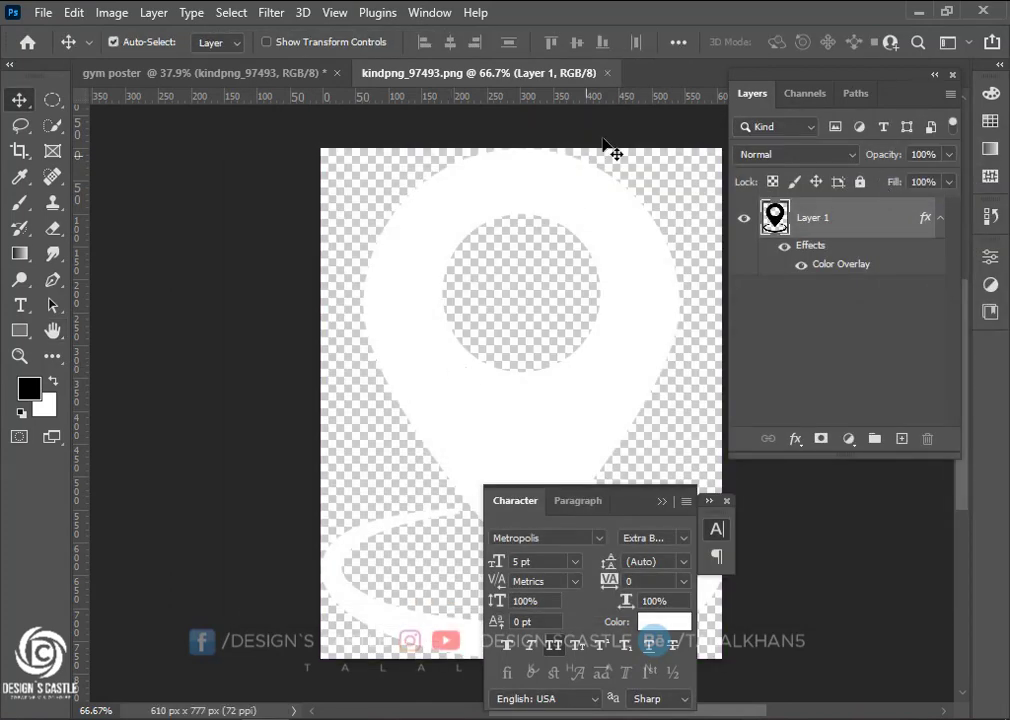
click(608, 74)
scroll(430, 300, down, 3)
Type the gym's location address as a new text line beside the pin
scroll(300, 400, down, 3)
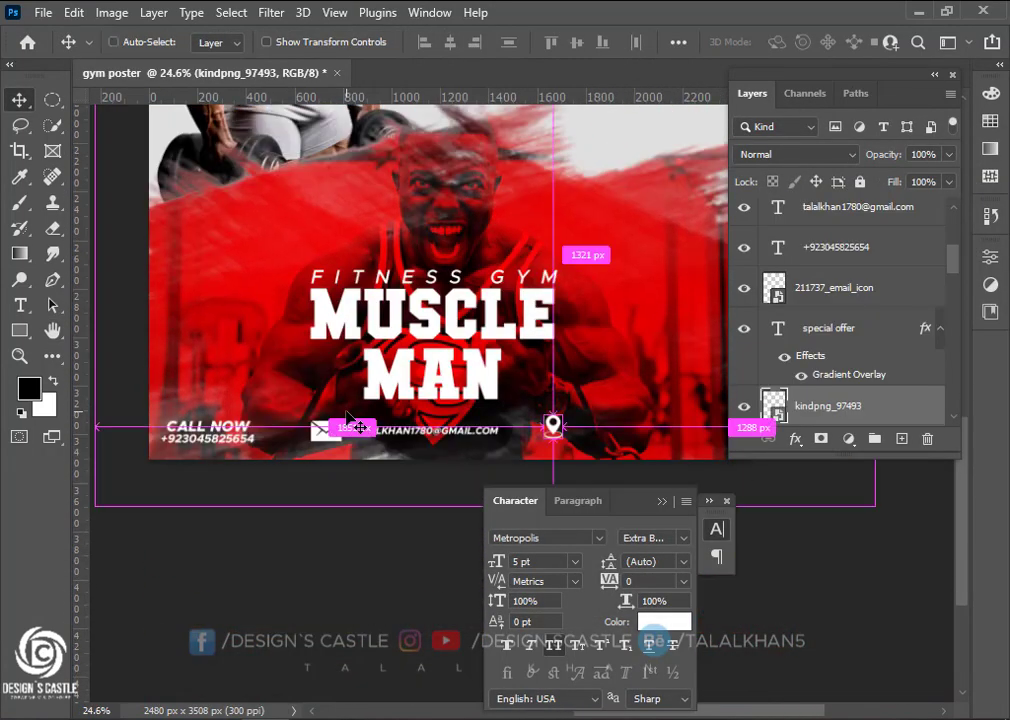
scroll(251, 413, right, 4)
key(t)
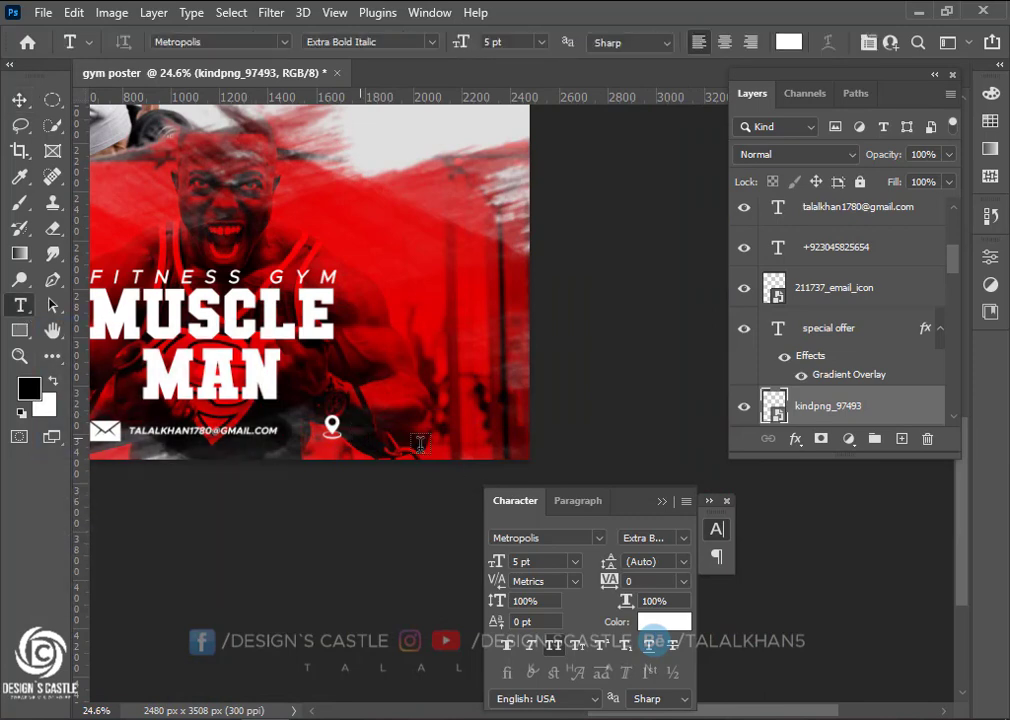
click(360, 438)
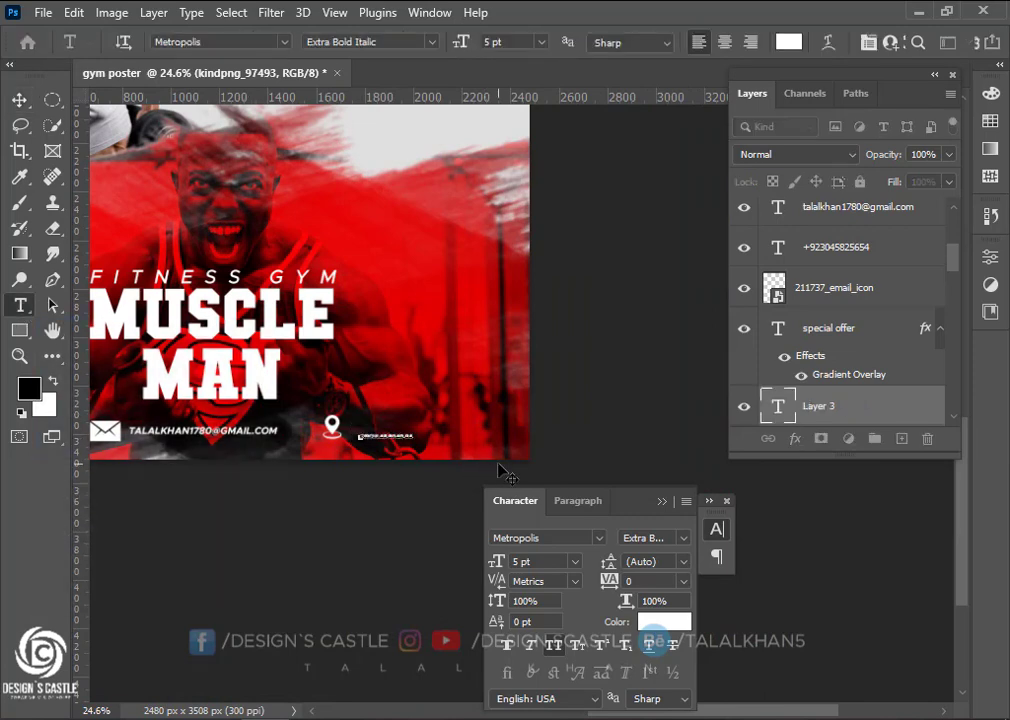
click(19, 99)
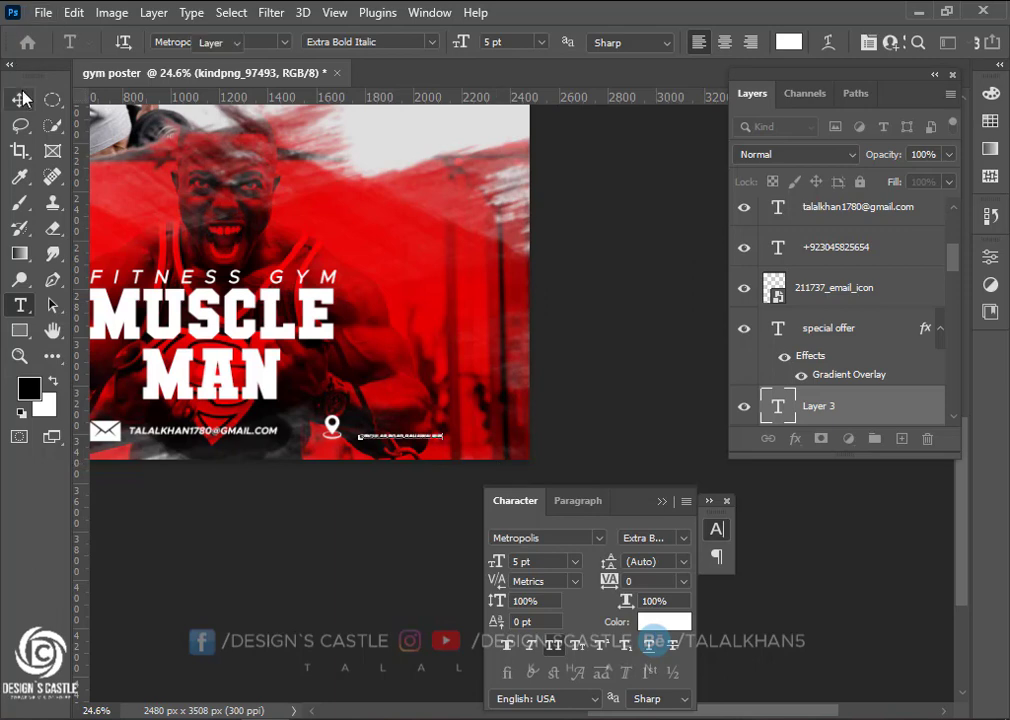
Enlarge the address text and move it up alongside the pin
key(ctrl+t)
scroll(433, 456, up, 8)
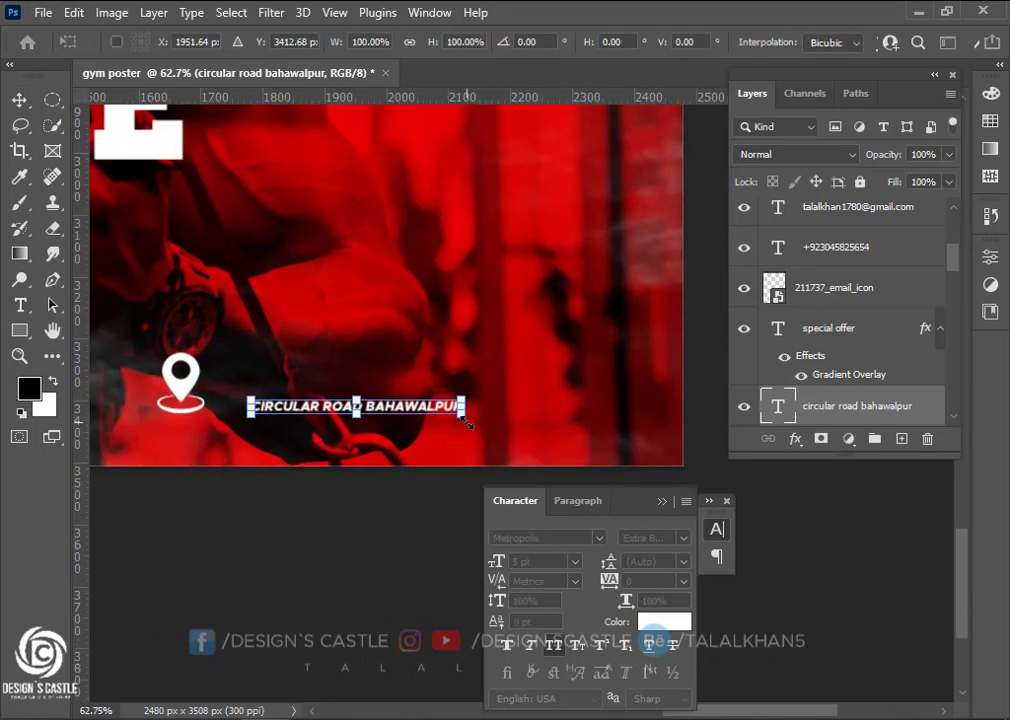
drag(465, 423, 526, 420)
drag(423, 418, 483, 404)
scroll(288, 410, down, 6)
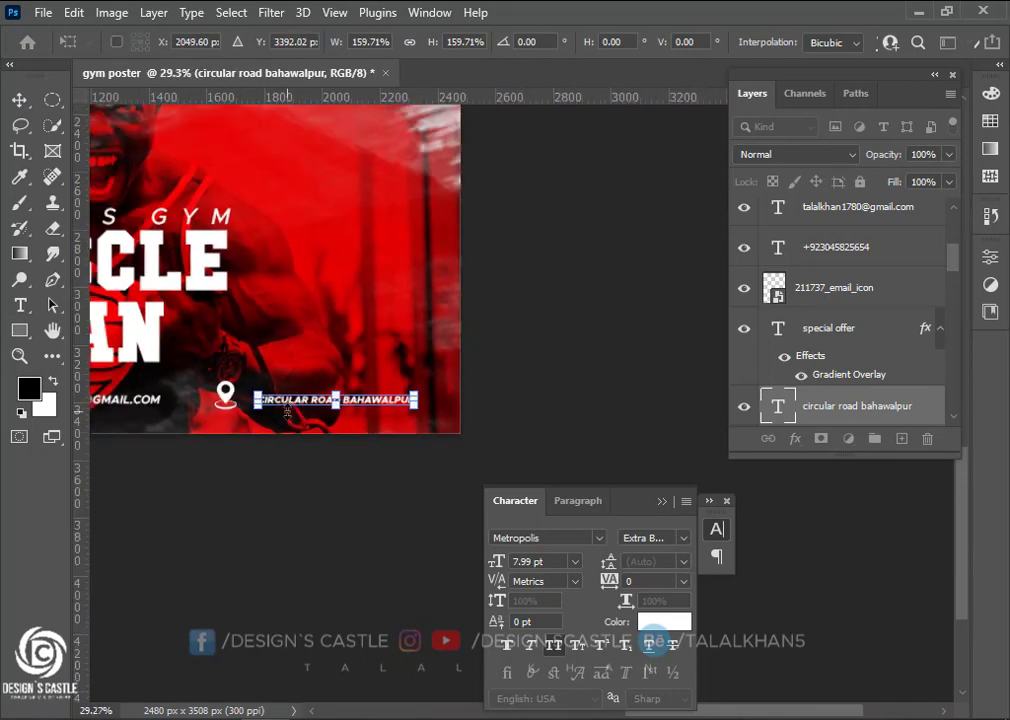
scroll(288, 410, down, 1)
drag(391, 412, 403, 415)
scroll(336, 508, left, 1)
scroll(336, 508, left, 1)
key(Return)
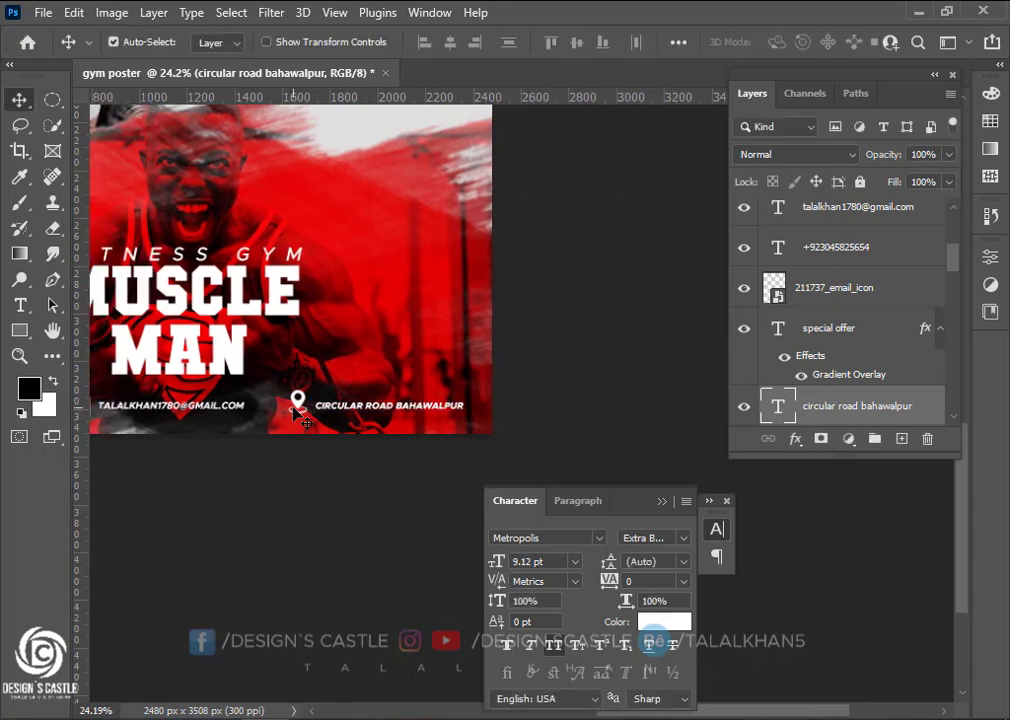
Align the address text's vertical center with the envelope icon, then review the bottom contact row
scroll(951, 273, down, 1)
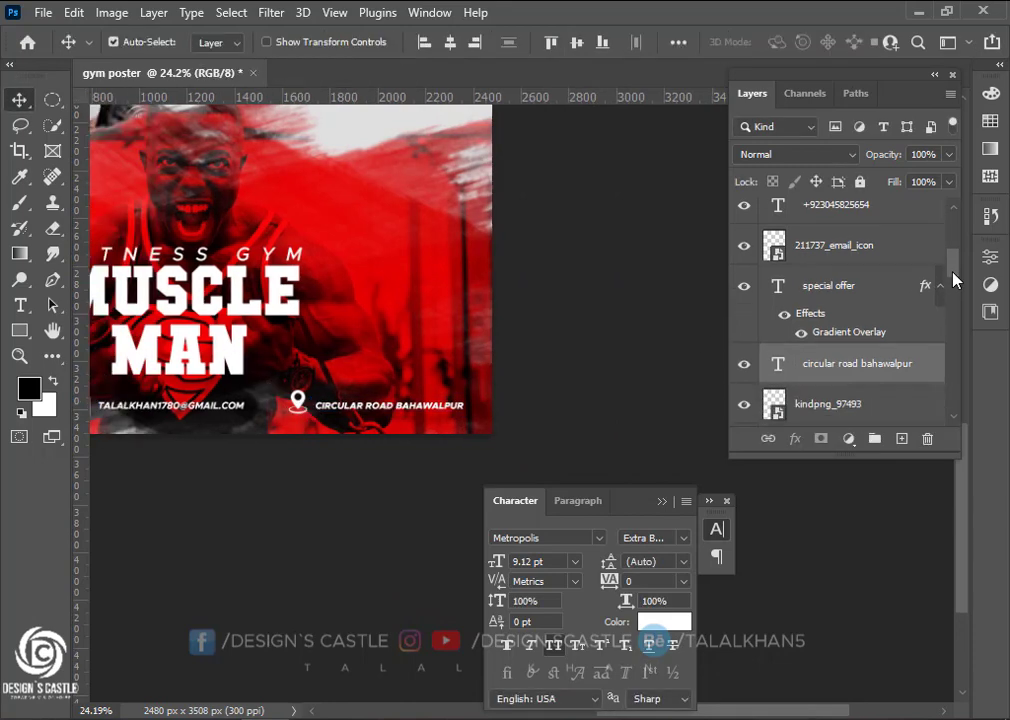
shift+click(870, 253)
click(888, 259)
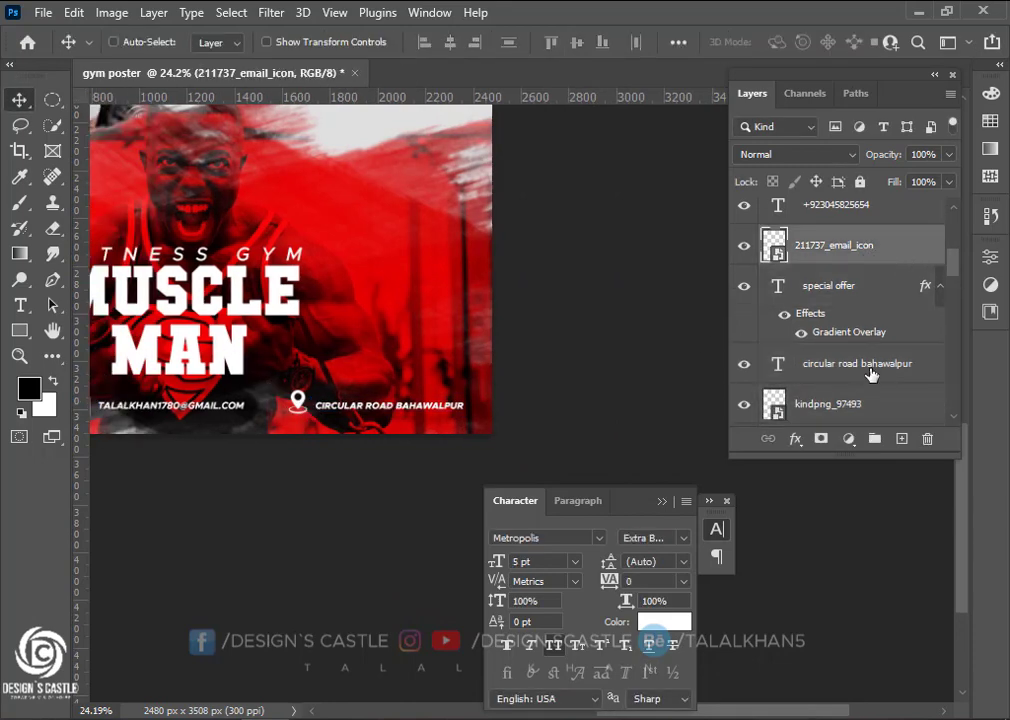
ctrl+click(870, 368)
click(576, 50)
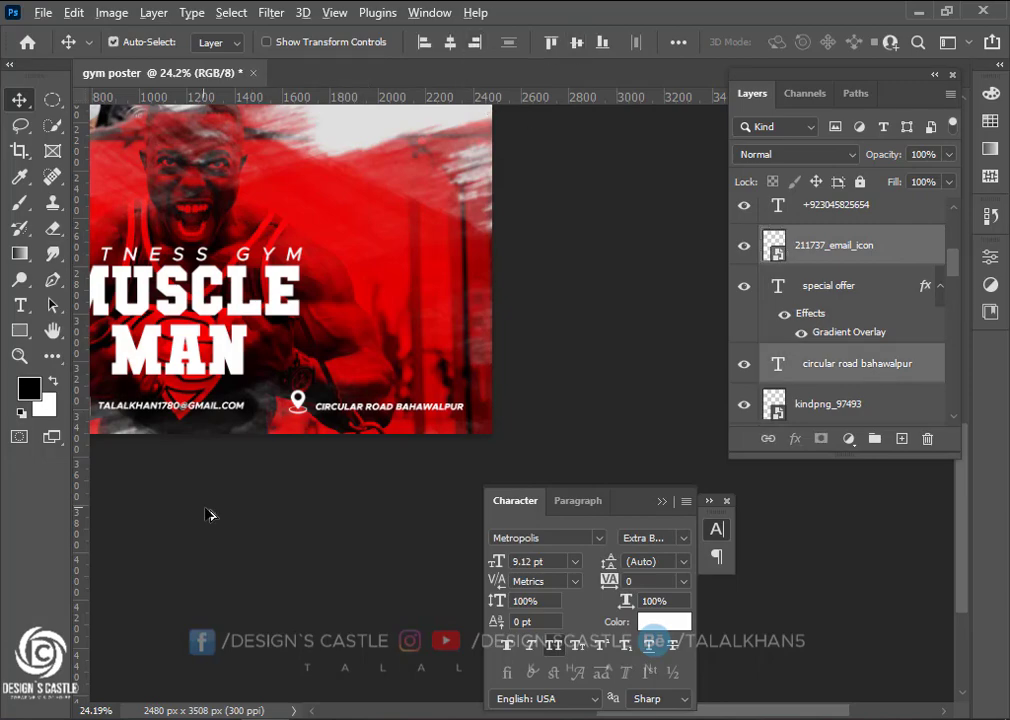
scroll(286, 406, up, 3)
scroll(331, 406, down, 6)
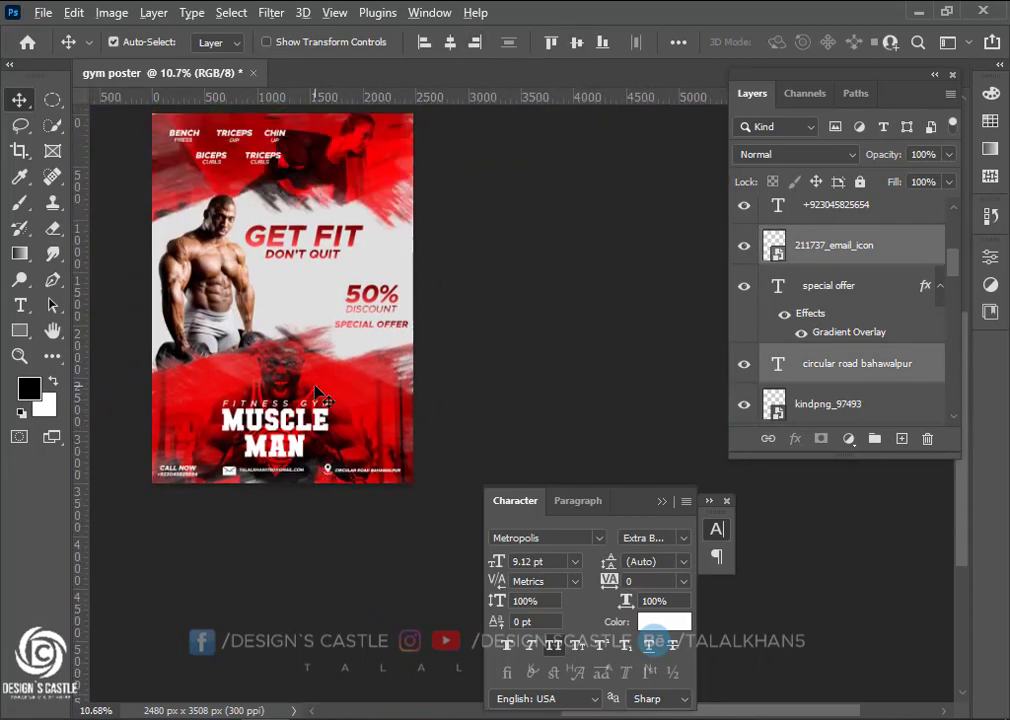
scroll(318, 392, up, 1)
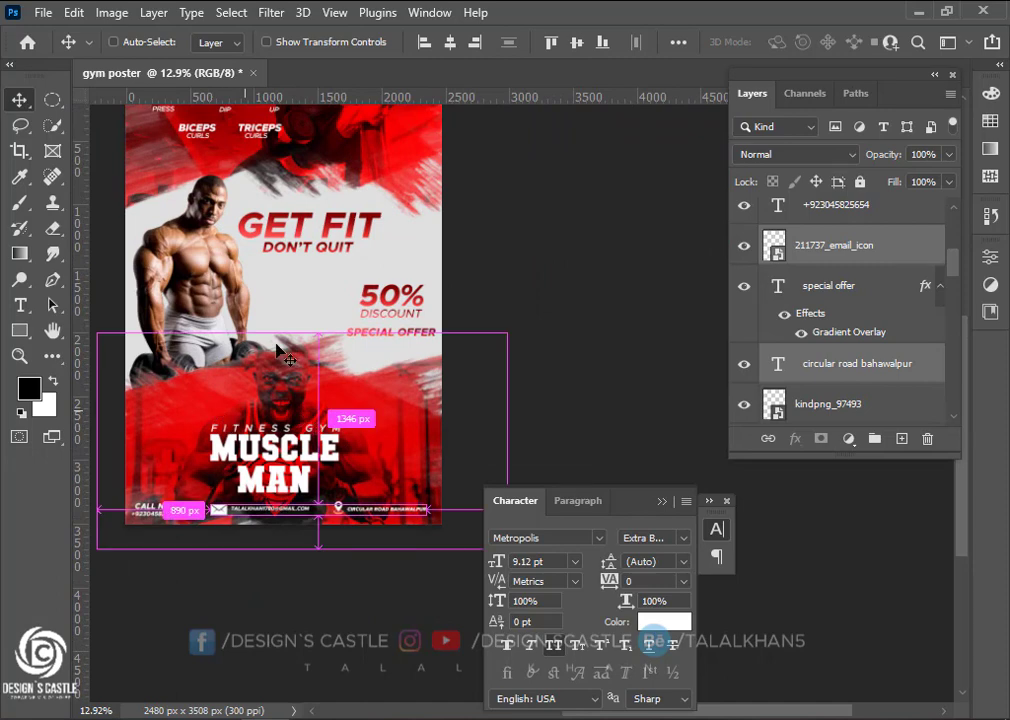
scroll(276, 350, left, 1)
scroll(276, 350, down, 1)
scroll(276, 320, up, 1)
scroll(276, 280, right, 1)
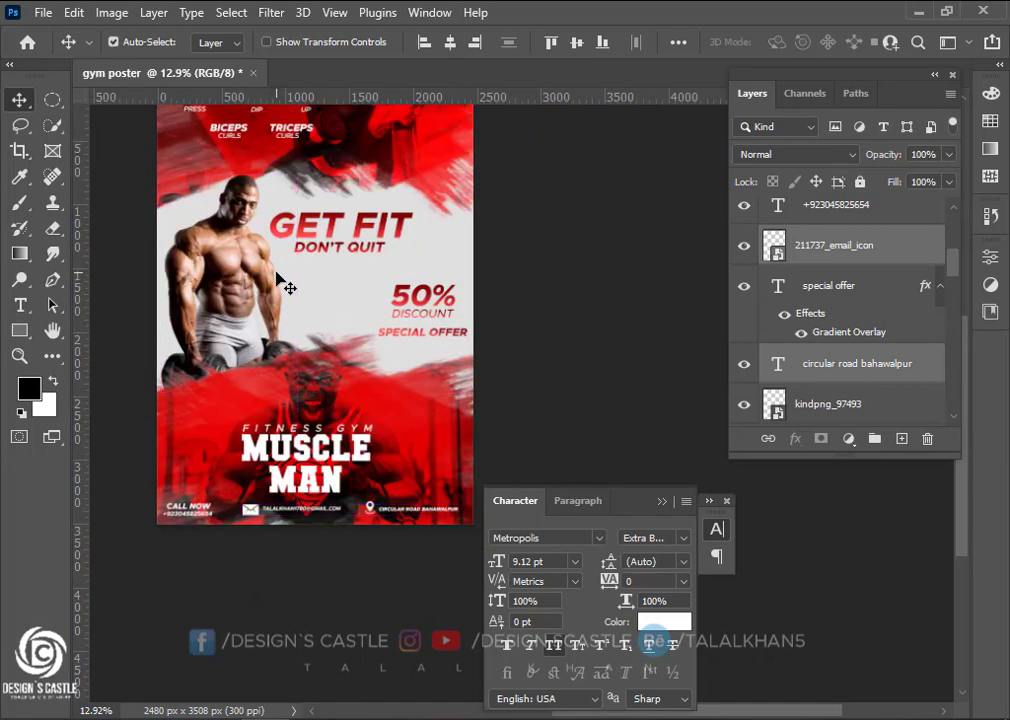
scroll(280, 275, up, 2)
Duplicate the DON'T QUIT line below the original and retype it as 'CAPTION'
drag(343, 227, 345, 282)
key(ctrl+z)
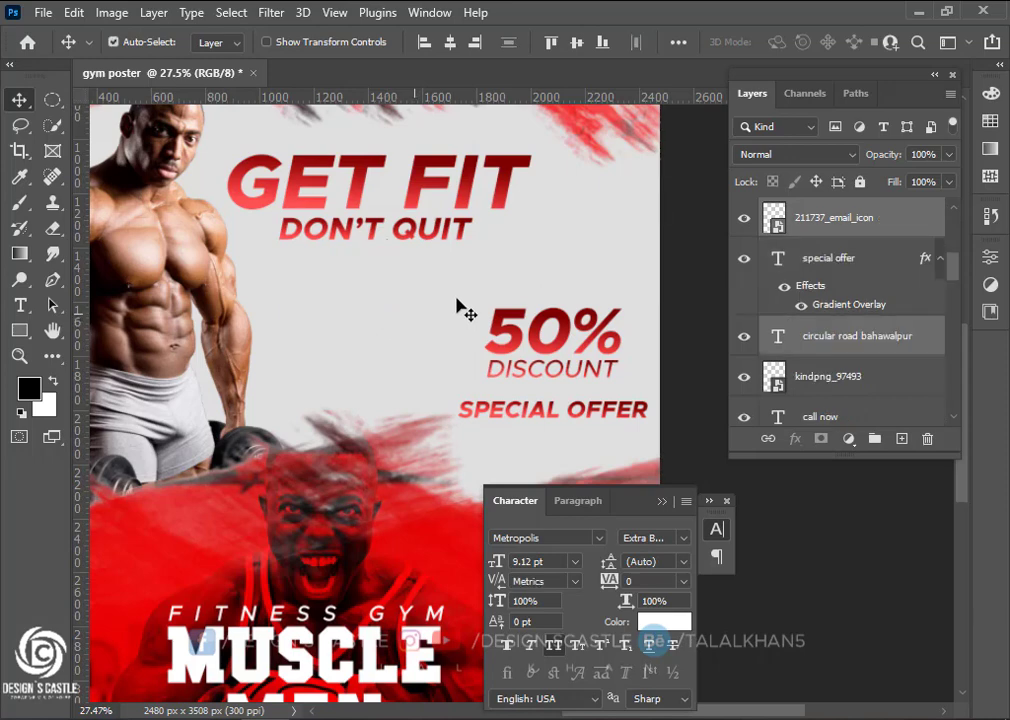
click(471, 253)
drag(433, 240, 411, 277)
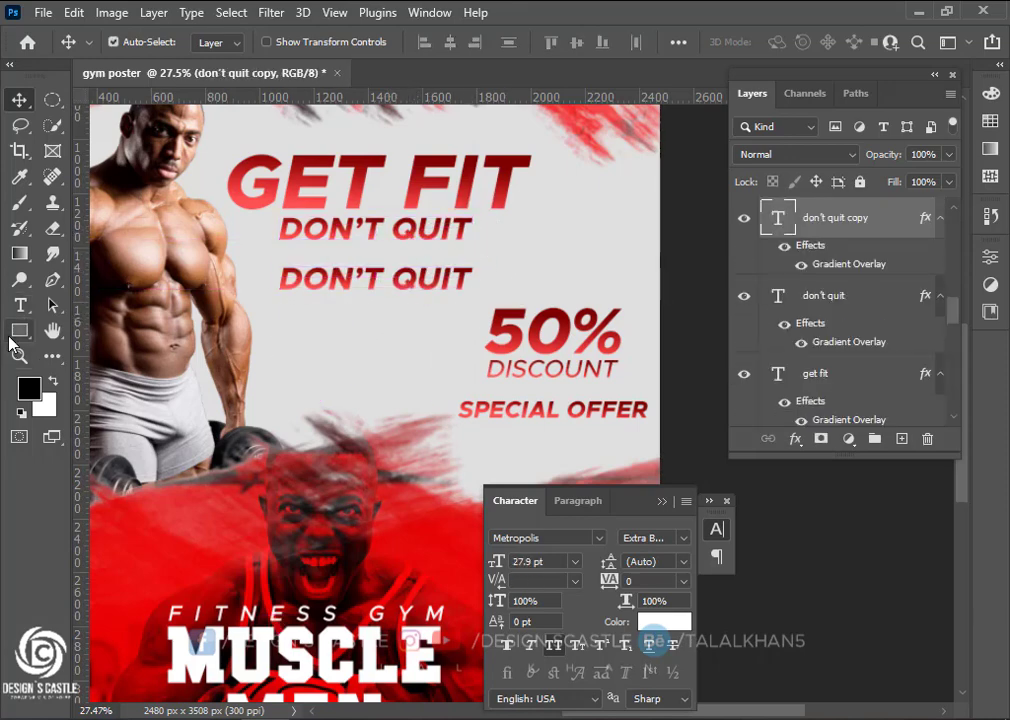
scroll(313, 298, up, 2)
key(t)
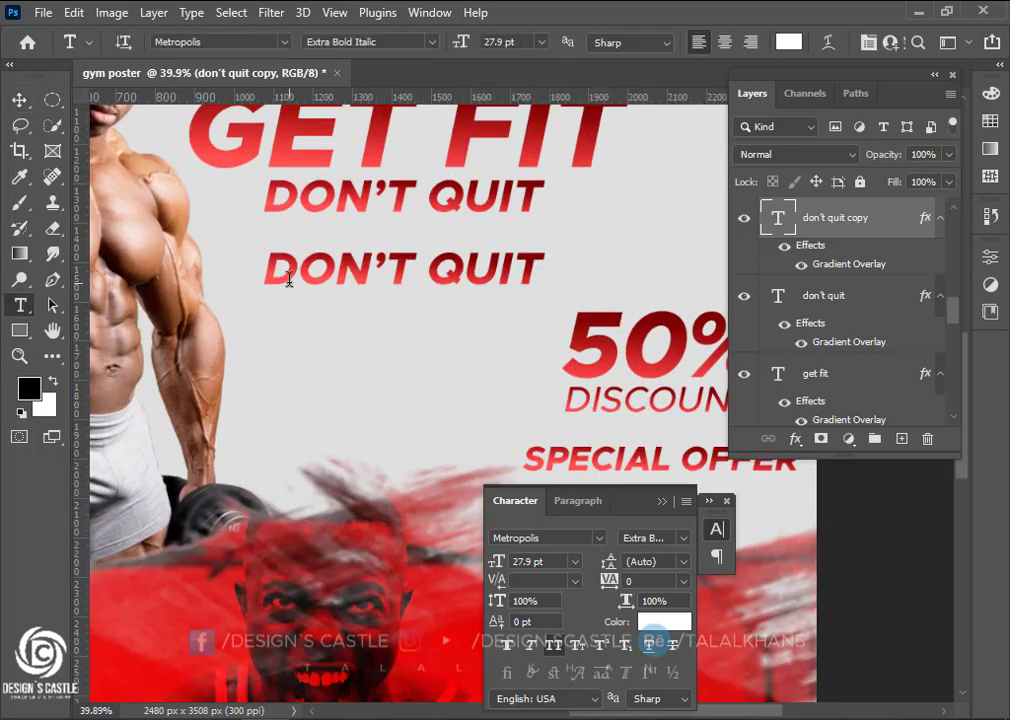
drag(264, 270, 574, 264)
text(C)
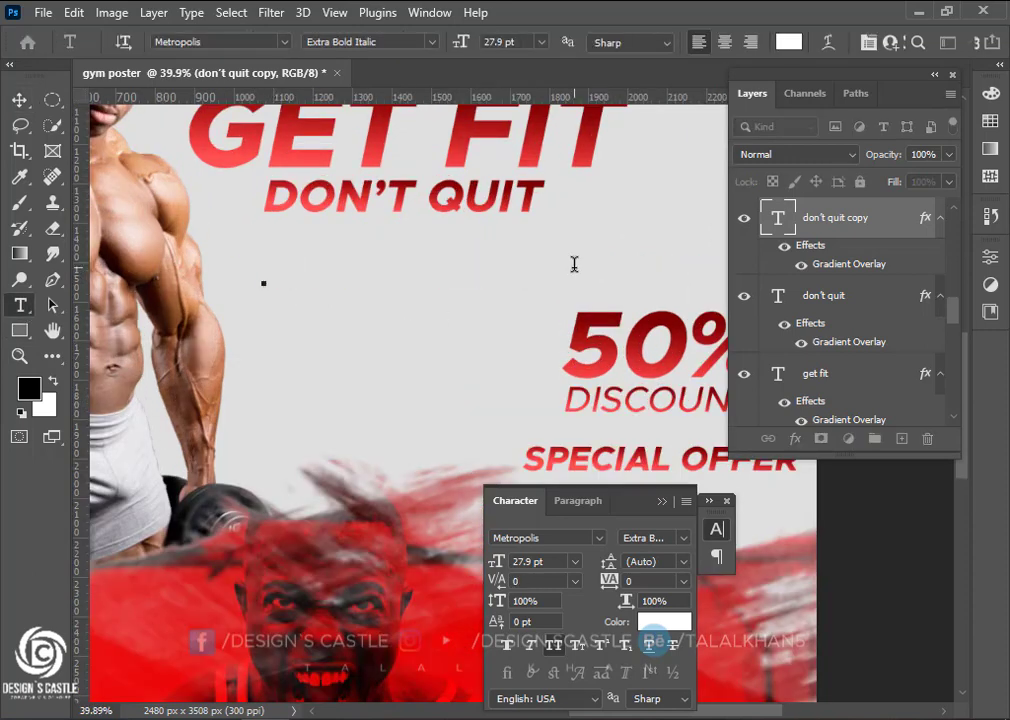
text(CAPTO)
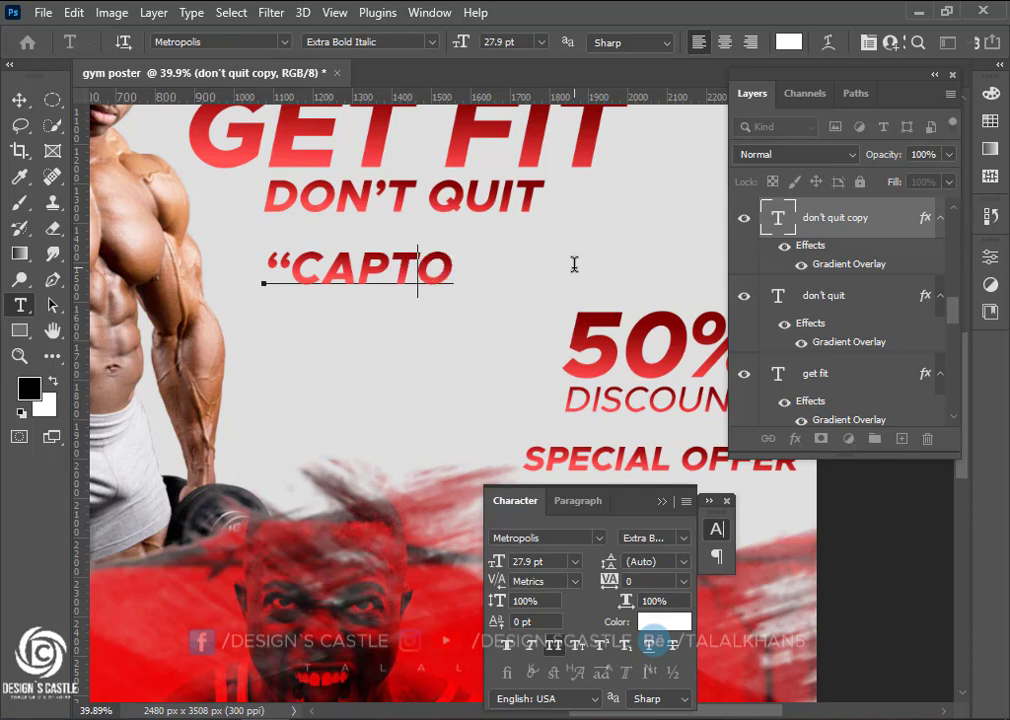
key(BackSpace)
text(ION)
click(24, 101)
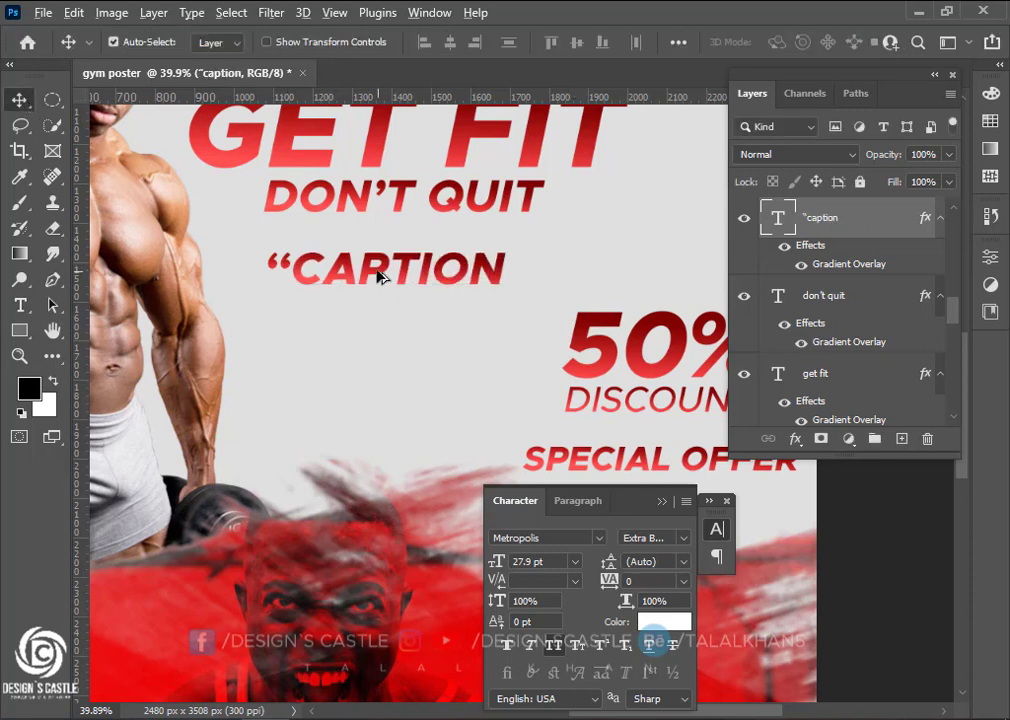
Copy the CAPTION line just below it and change the text to 'GOES'
alt+drag(369, 279, 366, 319)
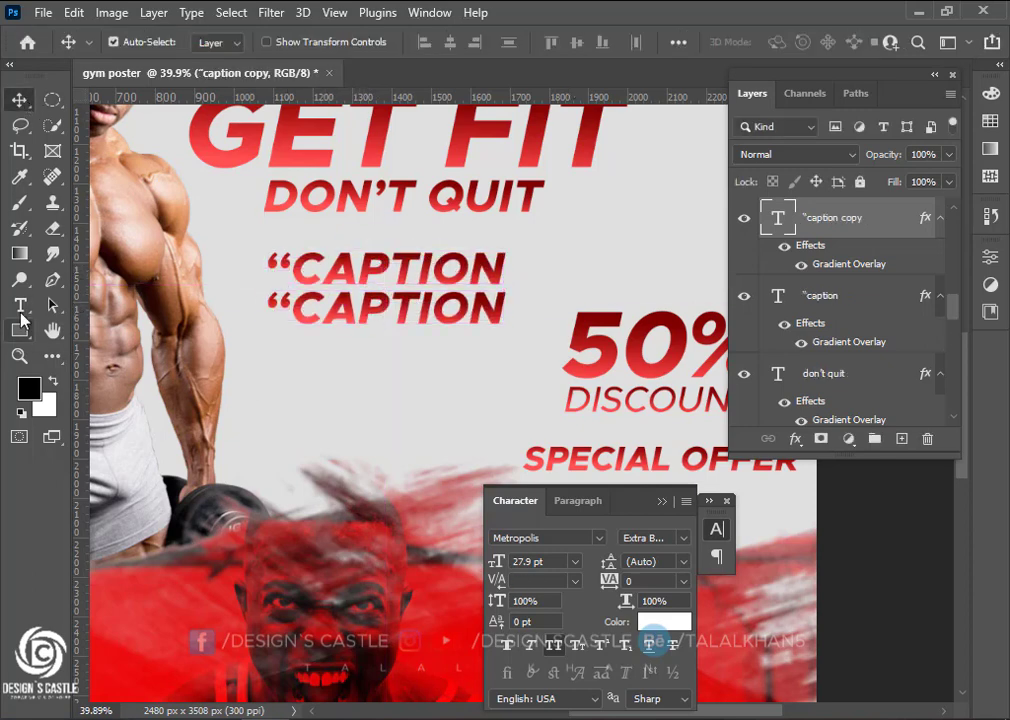
click(20, 306)
drag(266, 312, 507, 318)
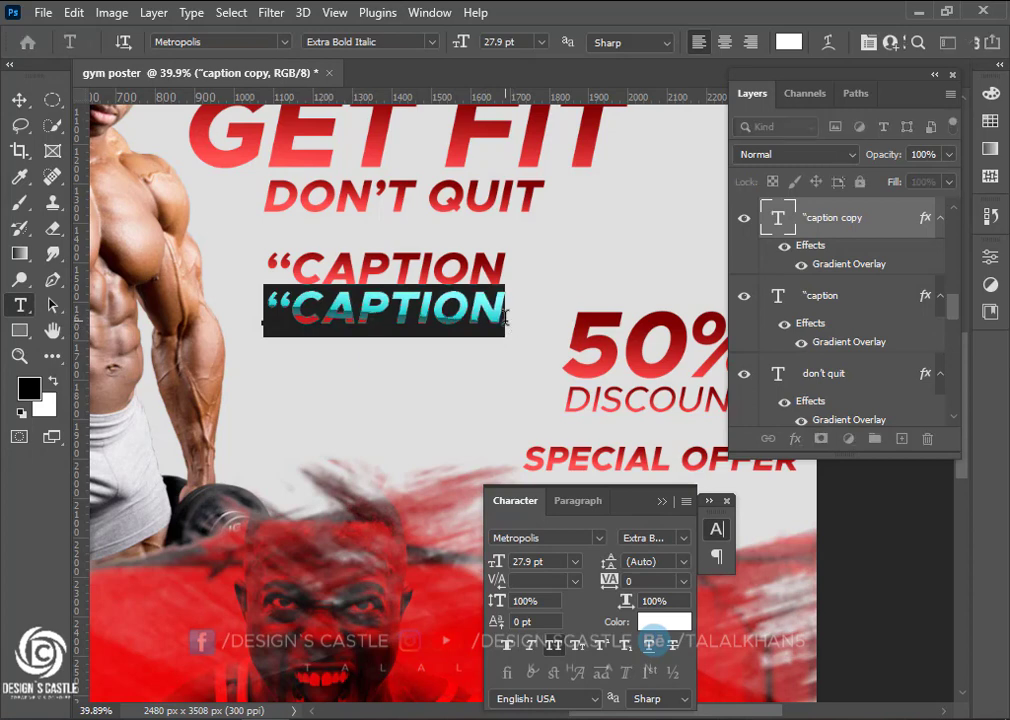
text(GOES)
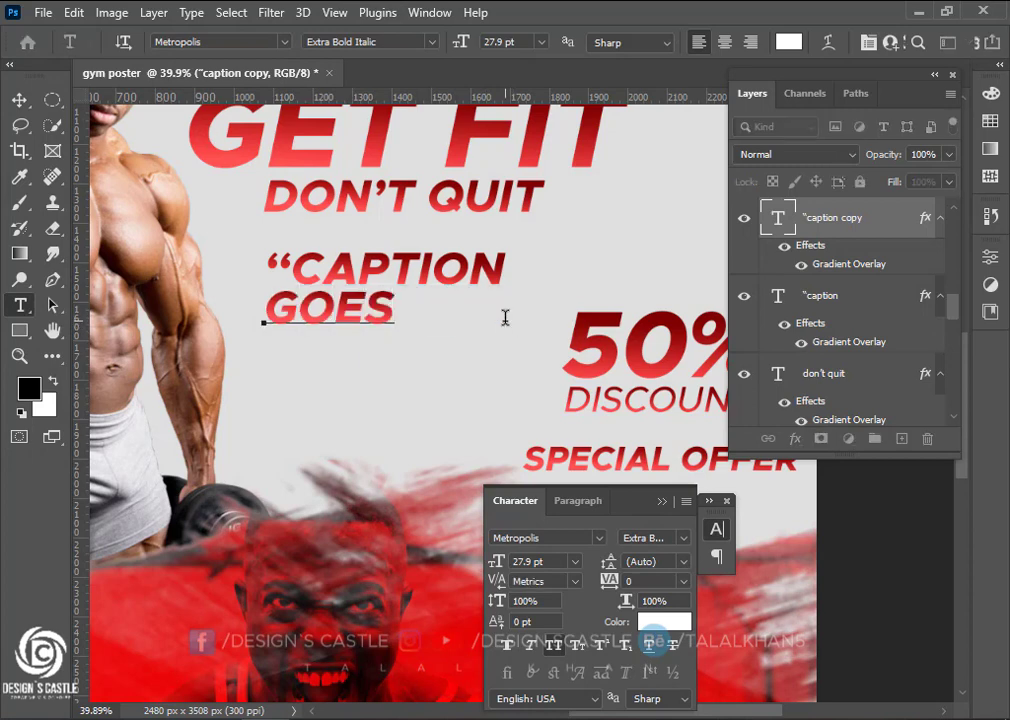
key(ctrl+Return)
Copy the GOES line onto a new line below and retype it as 'HERE'
key(v)
alt+drag(349, 329, 363, 370)
click(20, 306)
drag(268, 350, 484, 358)
text(HERE”)
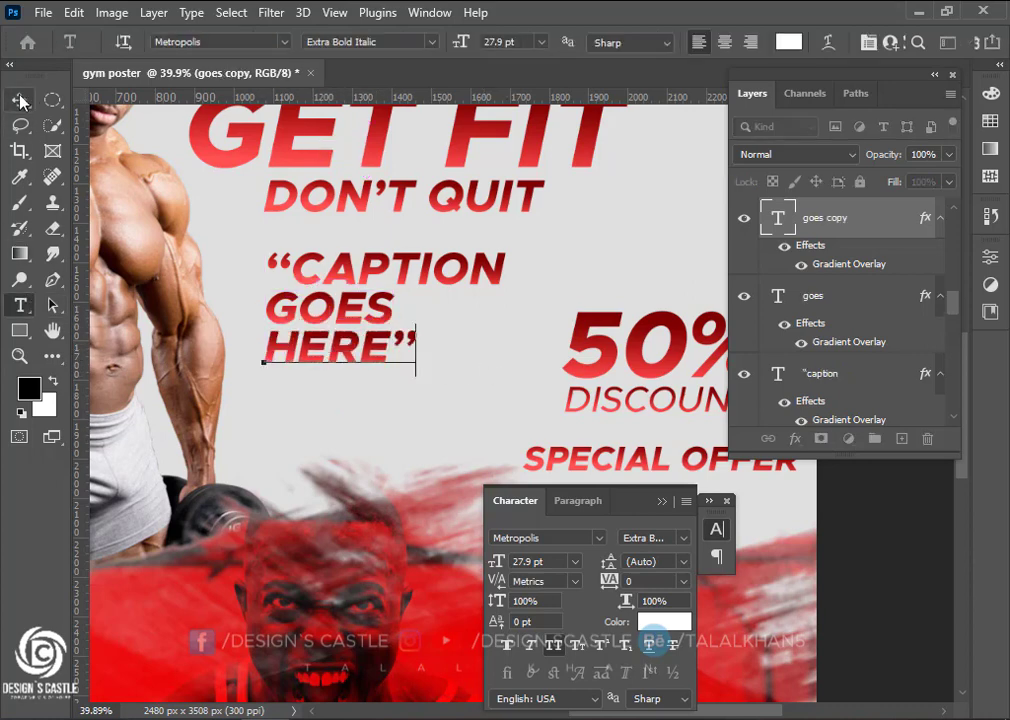
click(20, 100)
Shift the GOES and HERE lines to the right to start the stagger
drag(334, 304, 426, 304)
drag(397, 365, 501, 364)
drag(431, 311, 443, 311)
drag(468, 352, 503, 351)
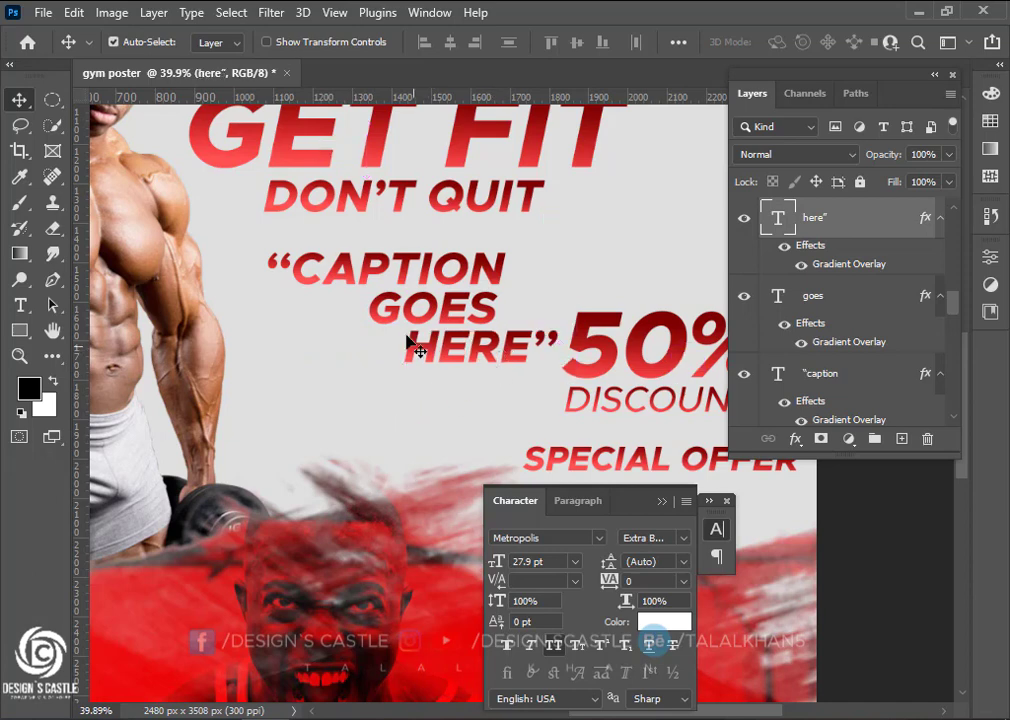
Fine-tune the CAPTION, GOES and HERE positions into the final staggered layout
click(406, 265)
drag(406, 265, 406, 260)
drag(437, 311, 452, 310)
drag(475, 360, 491, 355)
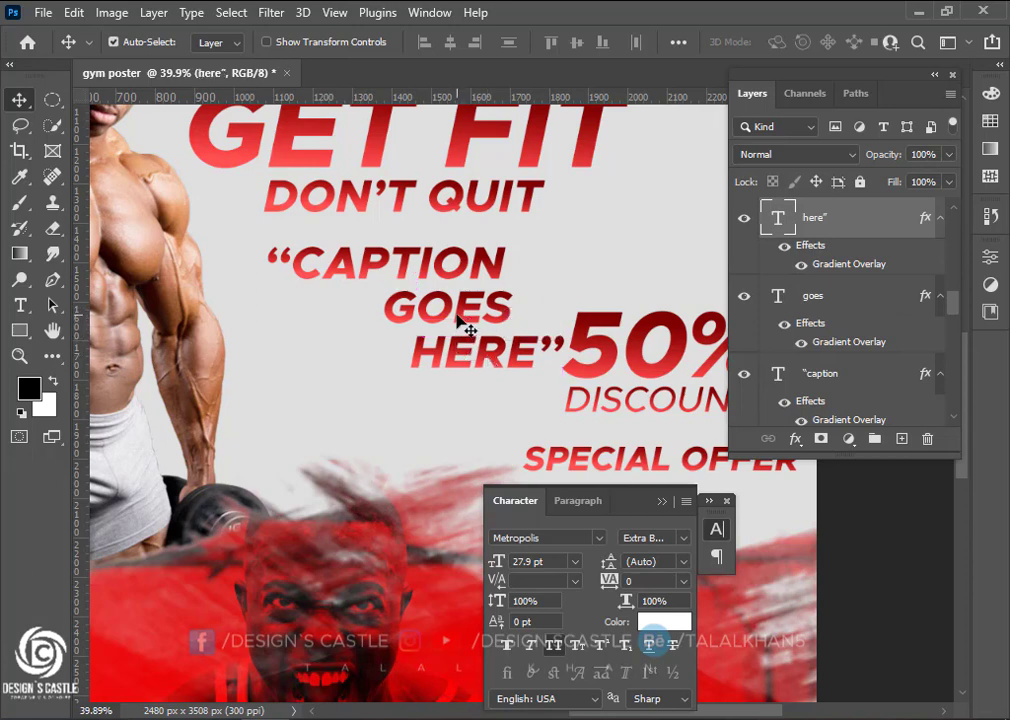
drag(459, 315, 459, 310)
drag(465, 355, 453, 338)
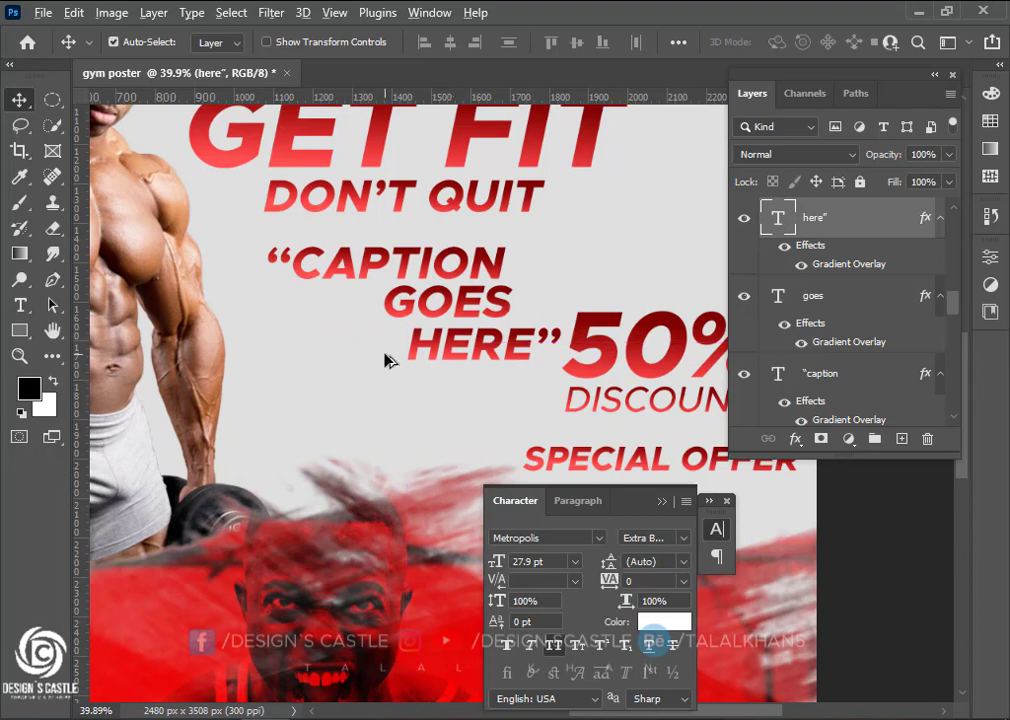
scroll(390, 357, down, 4)
scroll(404, 362, down, 1)
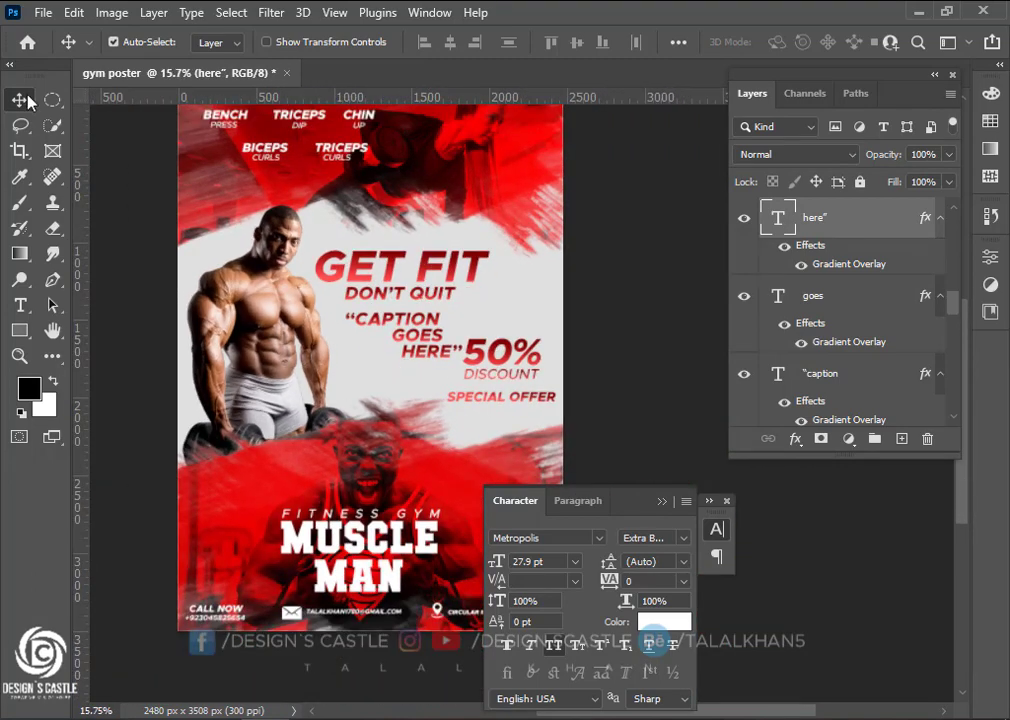
scroll(399, 428, down, 3)
scroll(397, 426, down, 2)
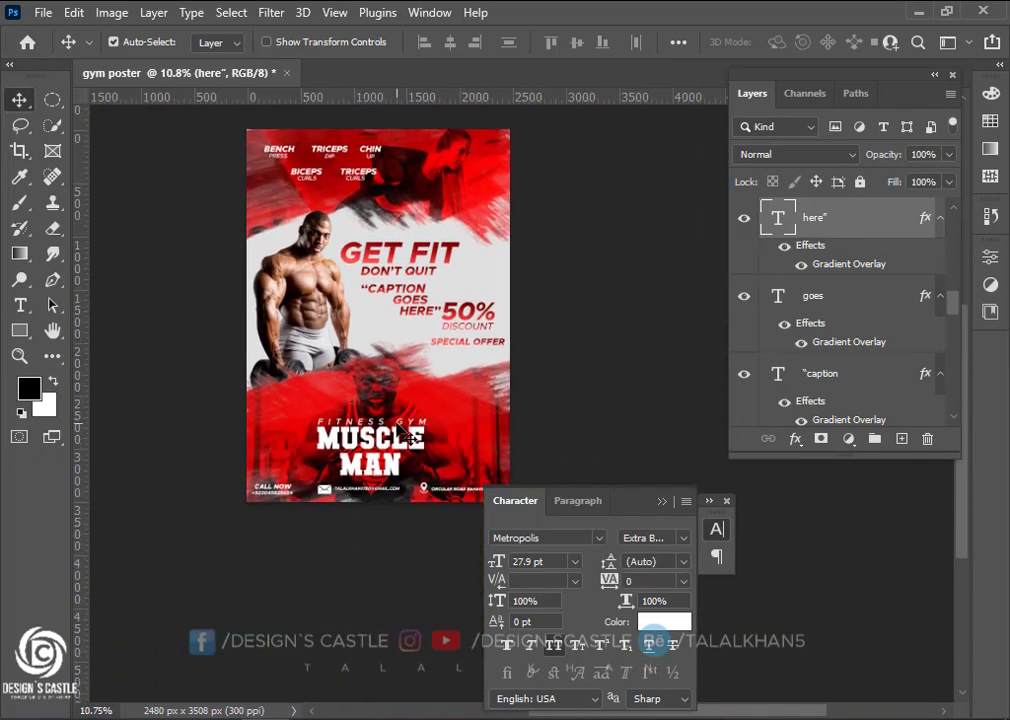
scroll(405, 432, up, 2)
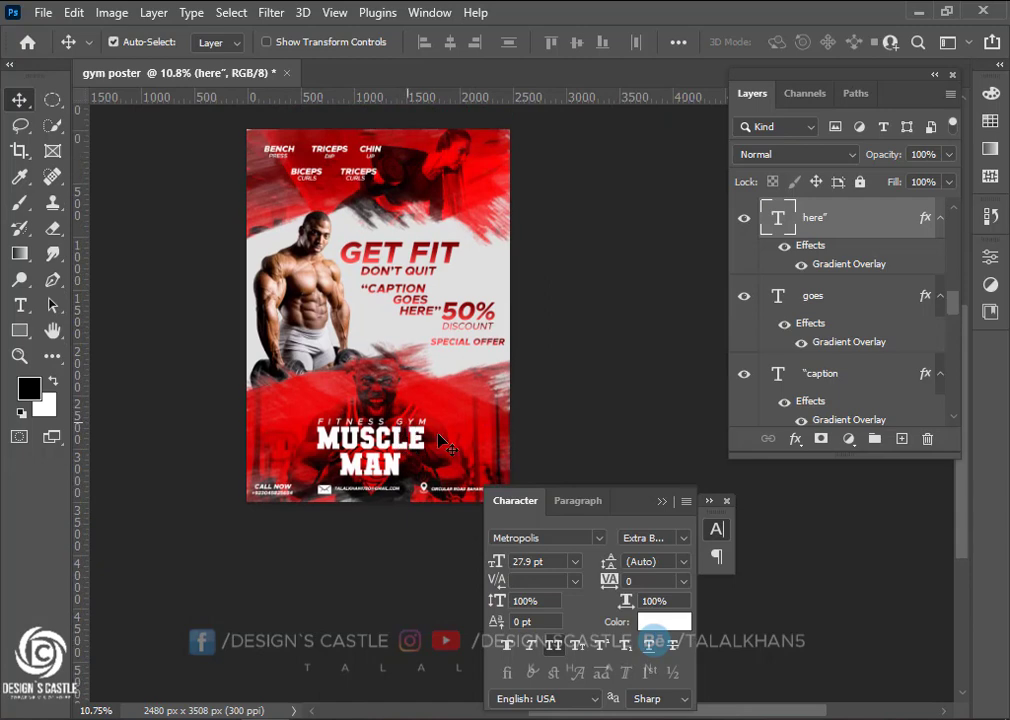
Add a Levels adjustment layer to the poster
click(662, 501)
drag(955, 317, 952, 230)
click(855, 440)
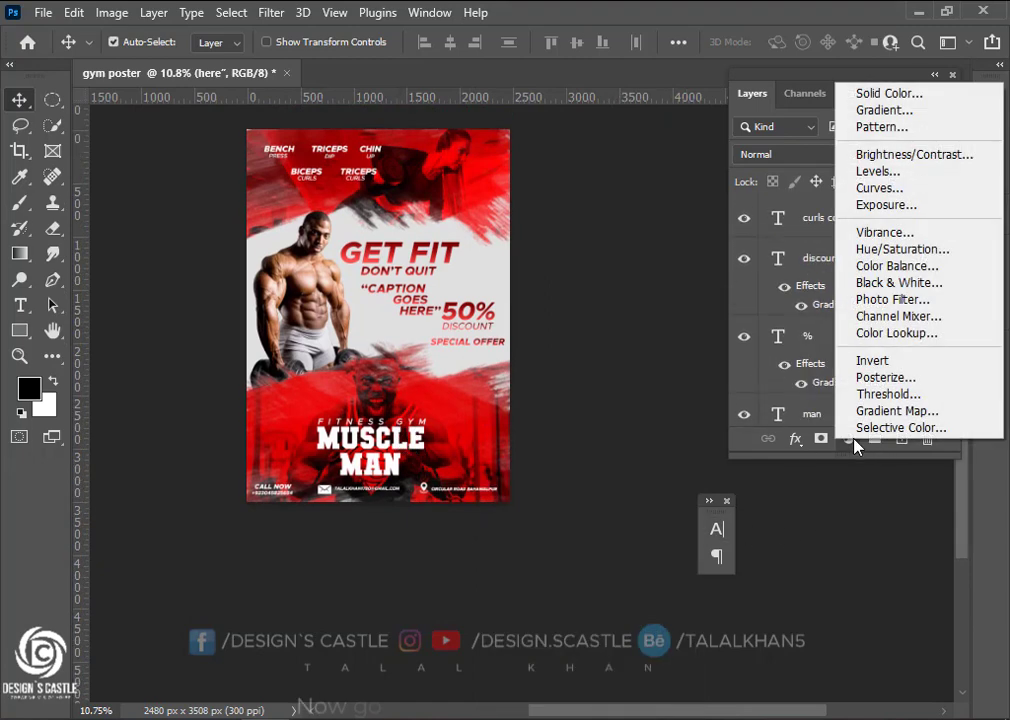
click(878, 172)
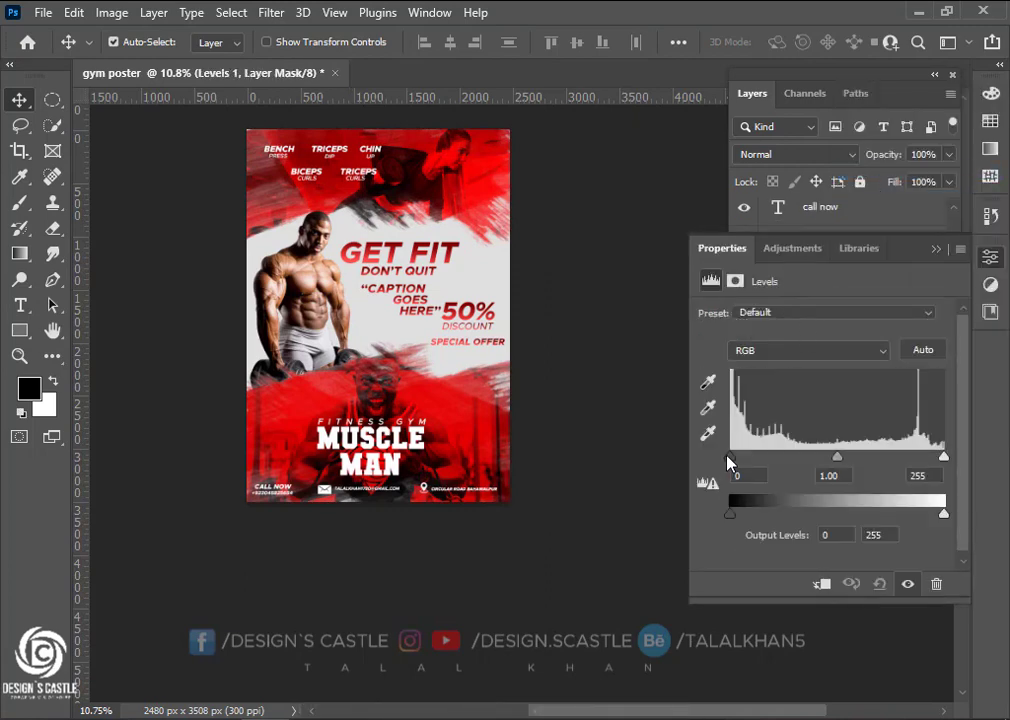
Set the Levels input values to 33 and 214 and move Levels 1 to the top
drag(731, 458, 763, 469)
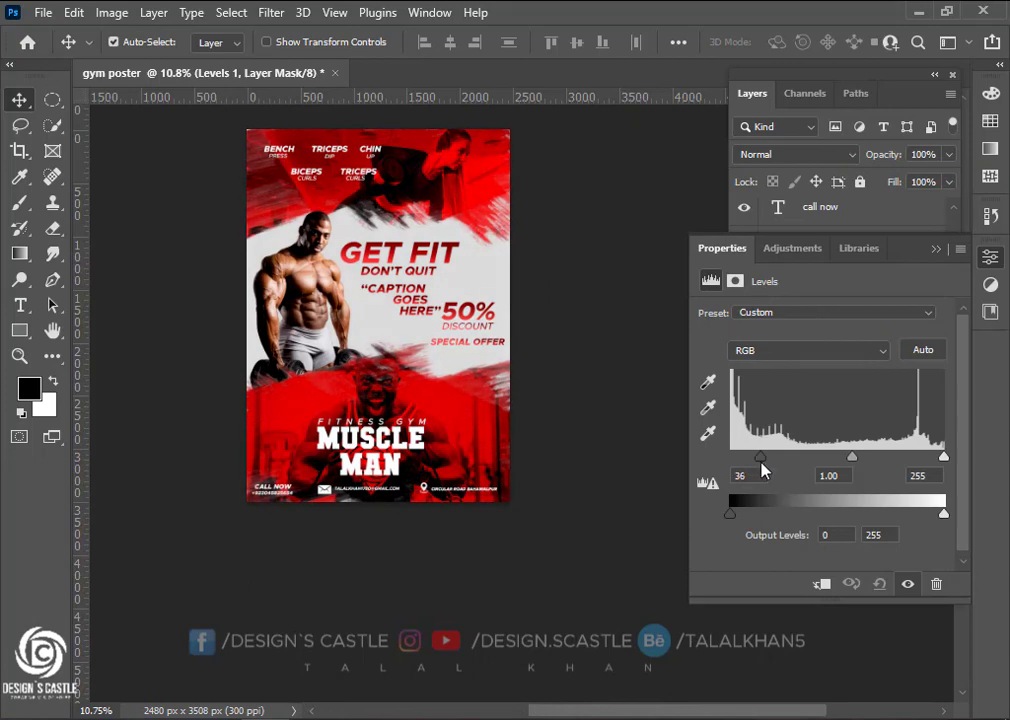
drag(943, 461, 907, 462)
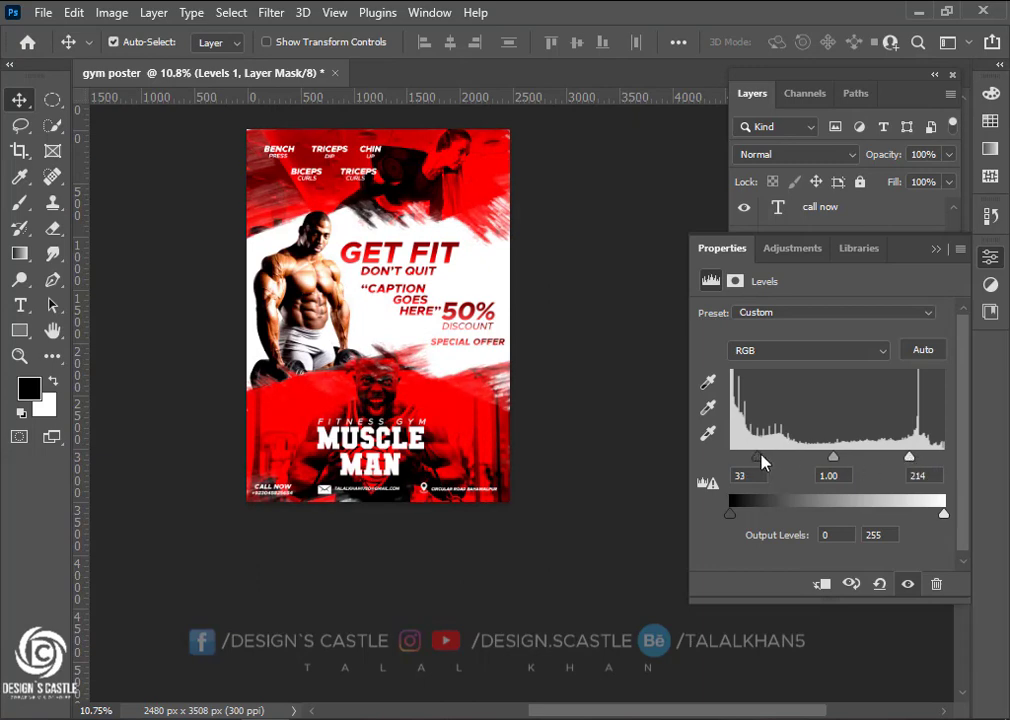
click(935, 252)
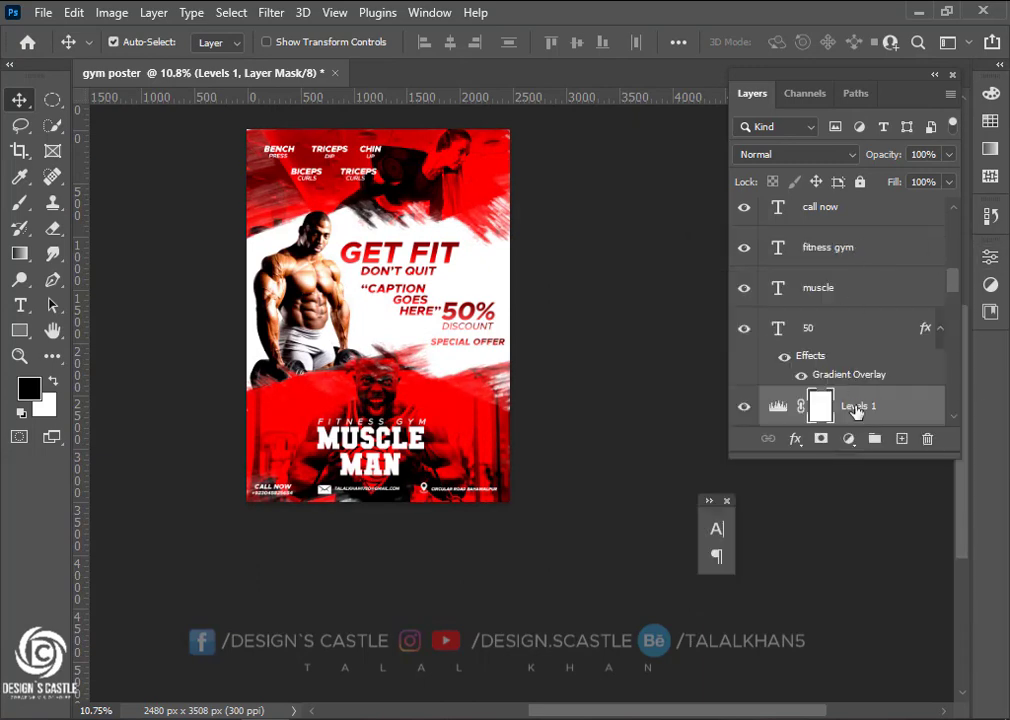
drag(893, 409, 873, 209)
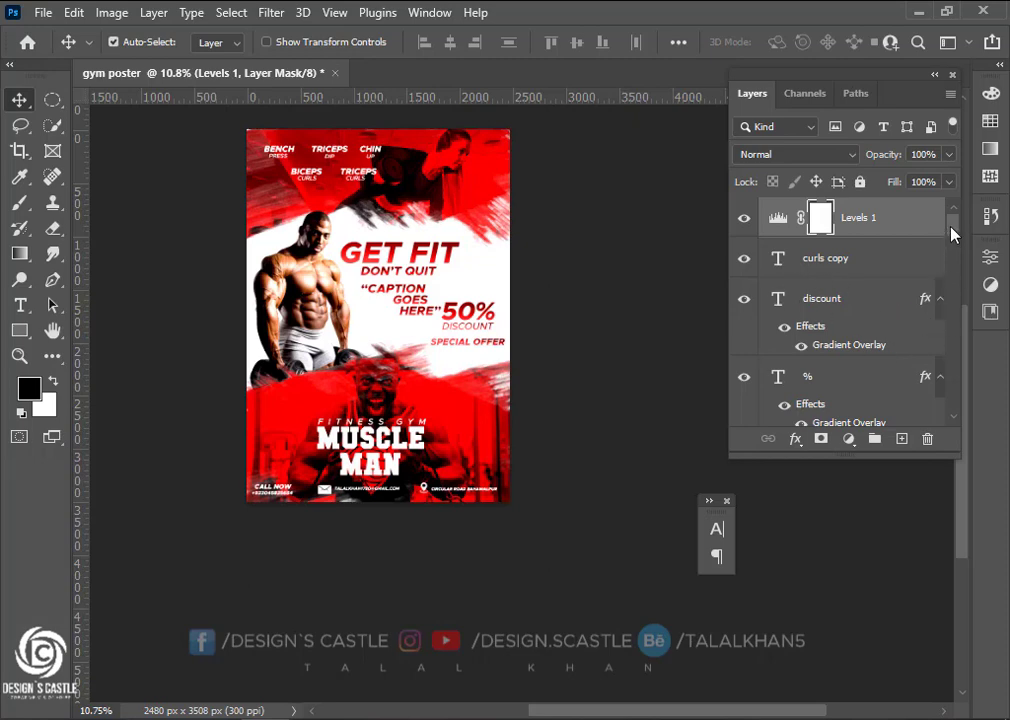
Move the pngkey bodybuilder layer above Levels 1 in the layer stack
drag(951, 232, 955, 301)
drag(954, 319, 946, 384)
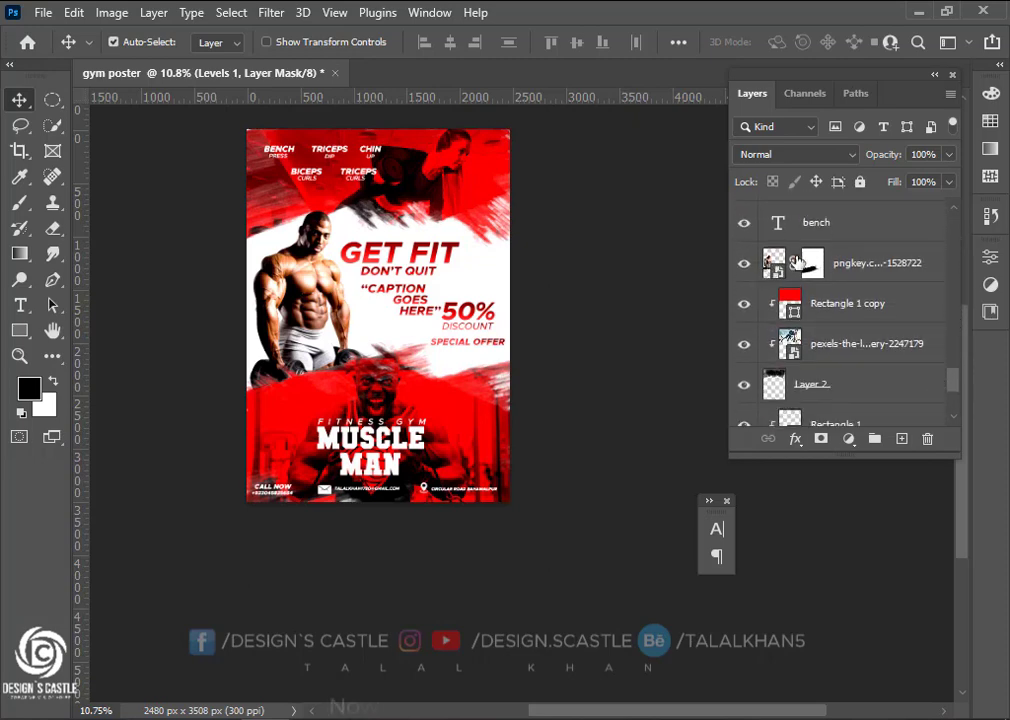
click(773, 265)
drag(760, 268, 785, 216)
scroll(292, 295, up, 4)
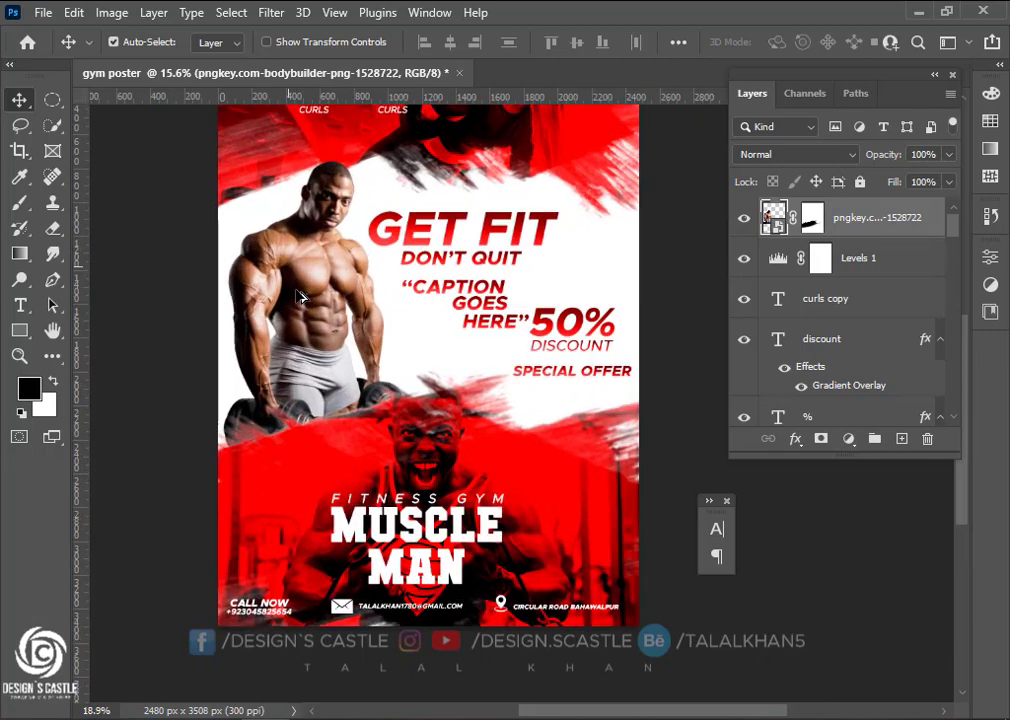
scroll(300, 300, down, 2)
scroll(350, 335, up, 2)
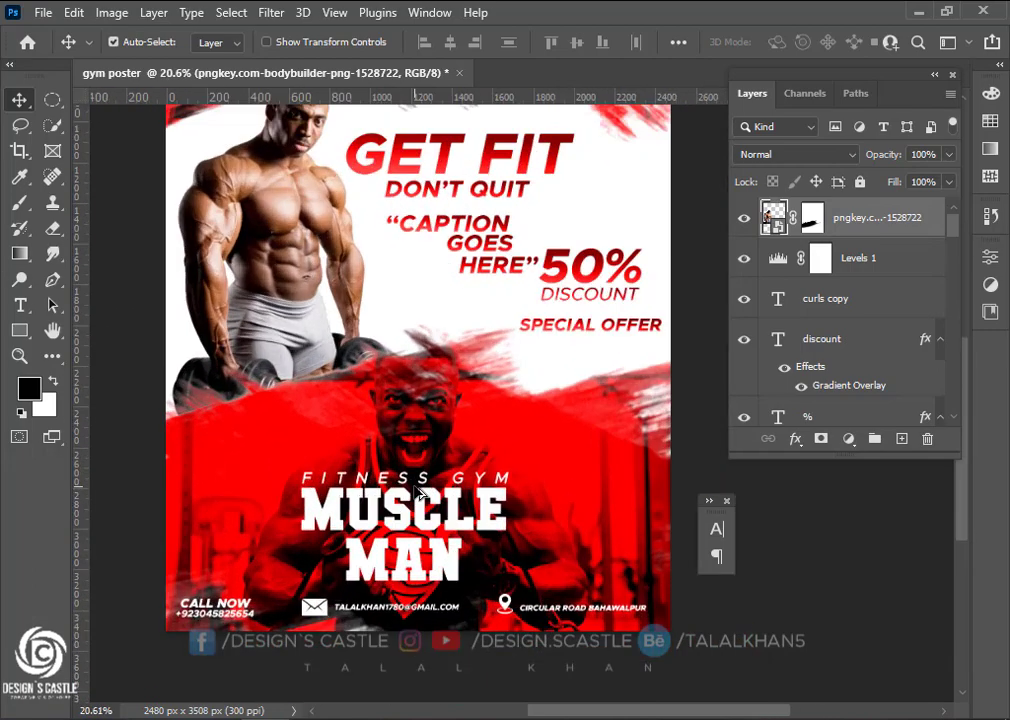
scroll(350, 335, down, 1)
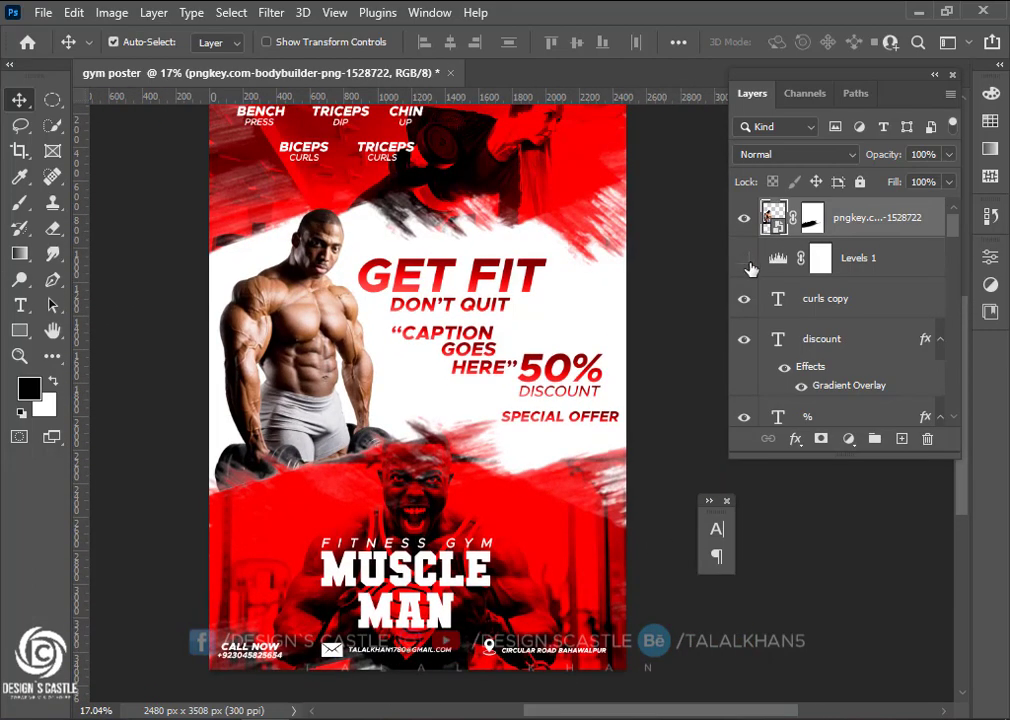
Toggle Levels 1 off and back on to compare the finished poster
click(749, 264)
click(749, 264)
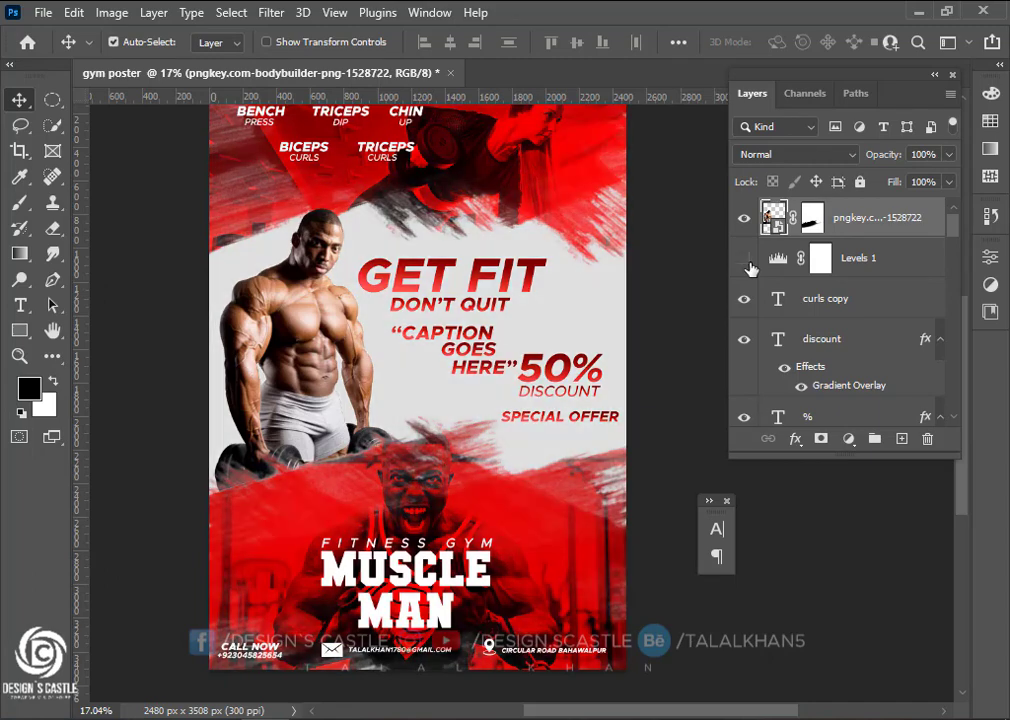
click(747, 262)
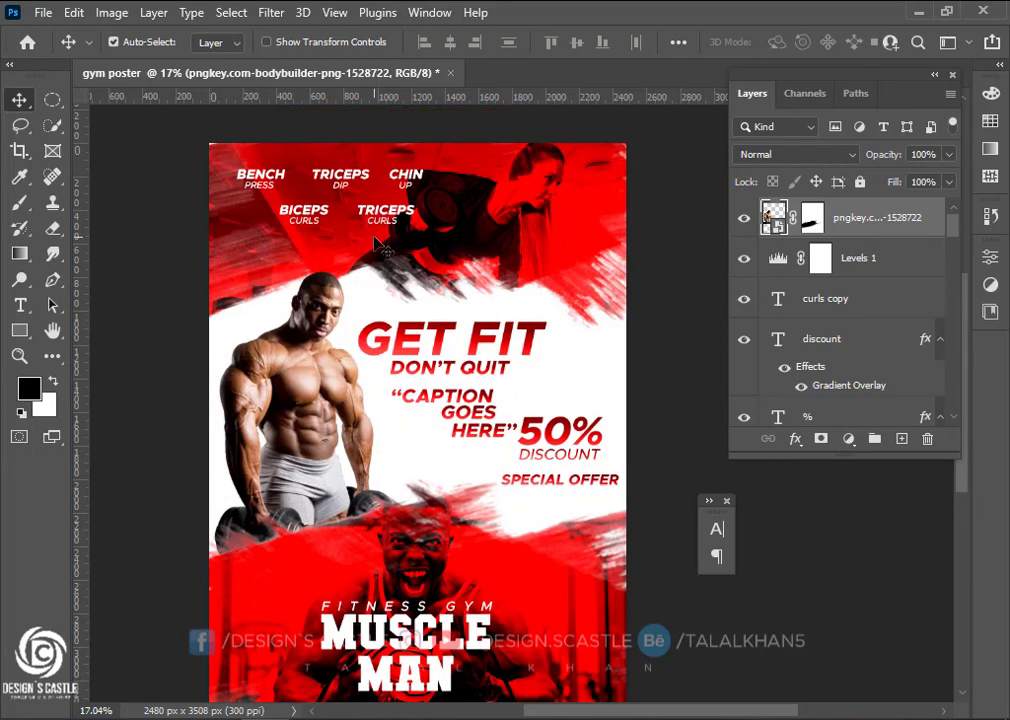
scroll(417, 144, down, 1)
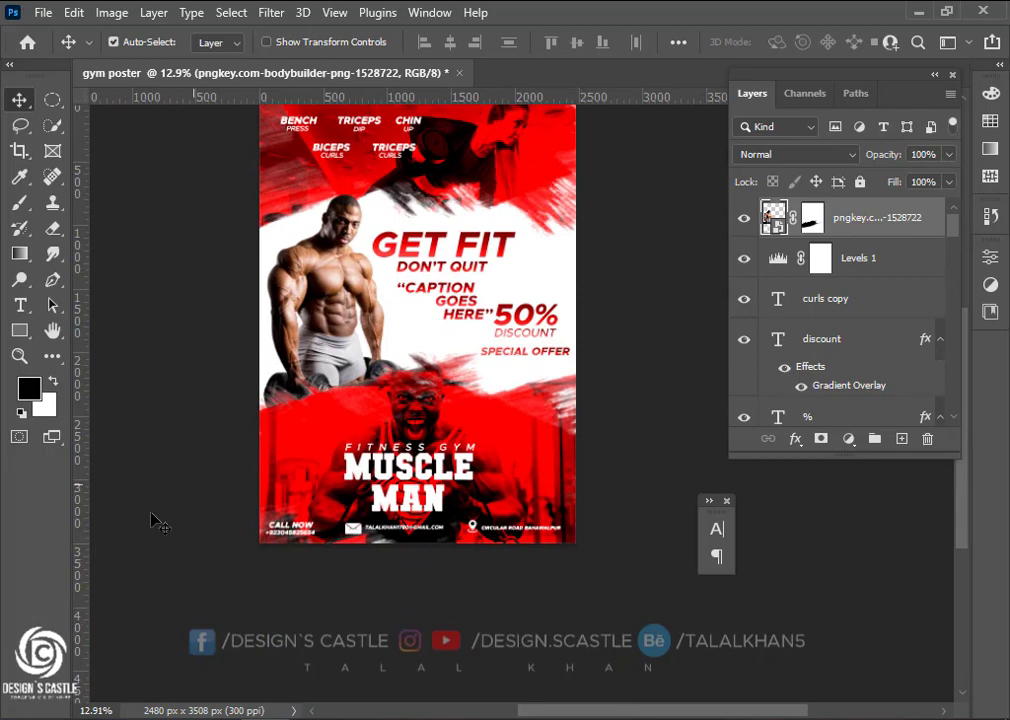
scroll(295, 361, down, 1)
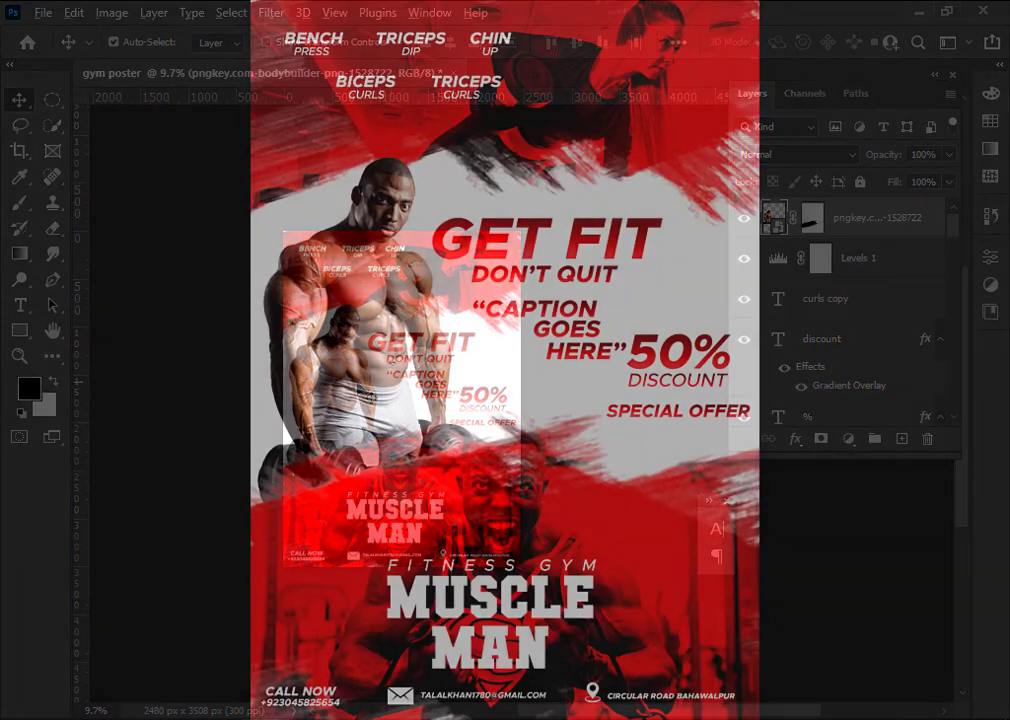